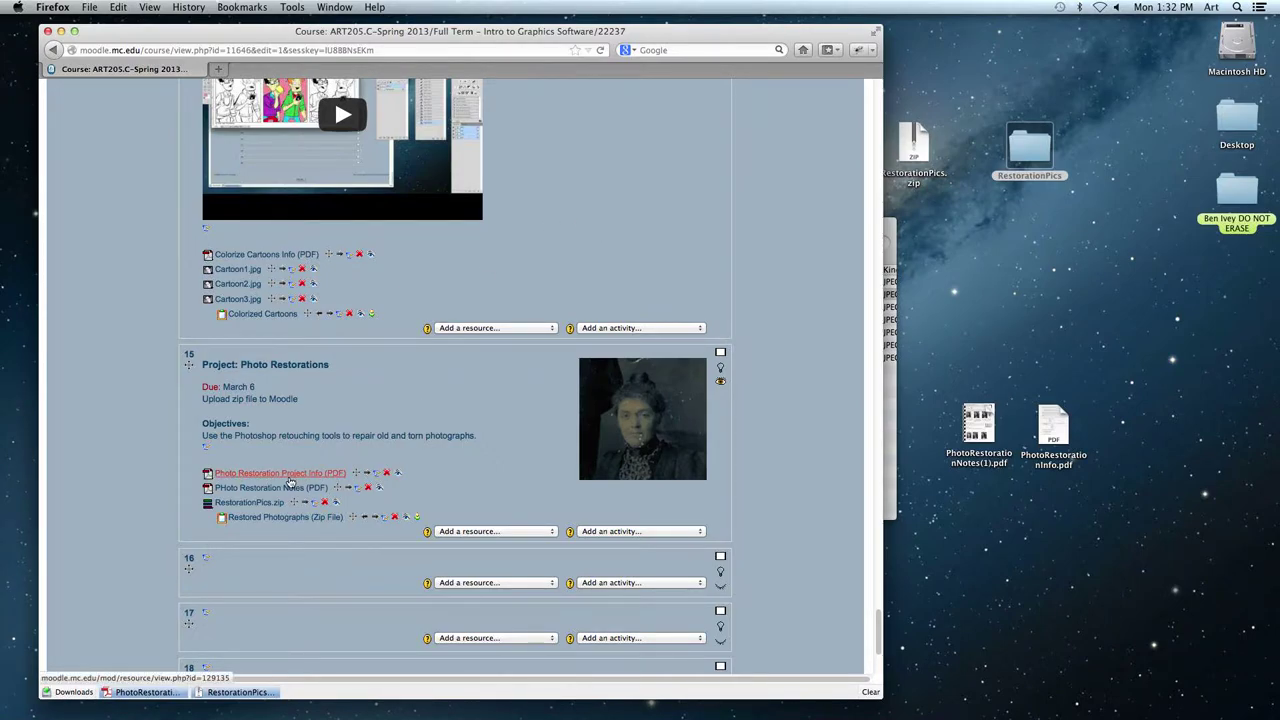
Preview all three pages of PhotoRestorationNotes(1).pdf from the desktop, return to the first page, and close the preview.
scroll(289, 482, down, 2)
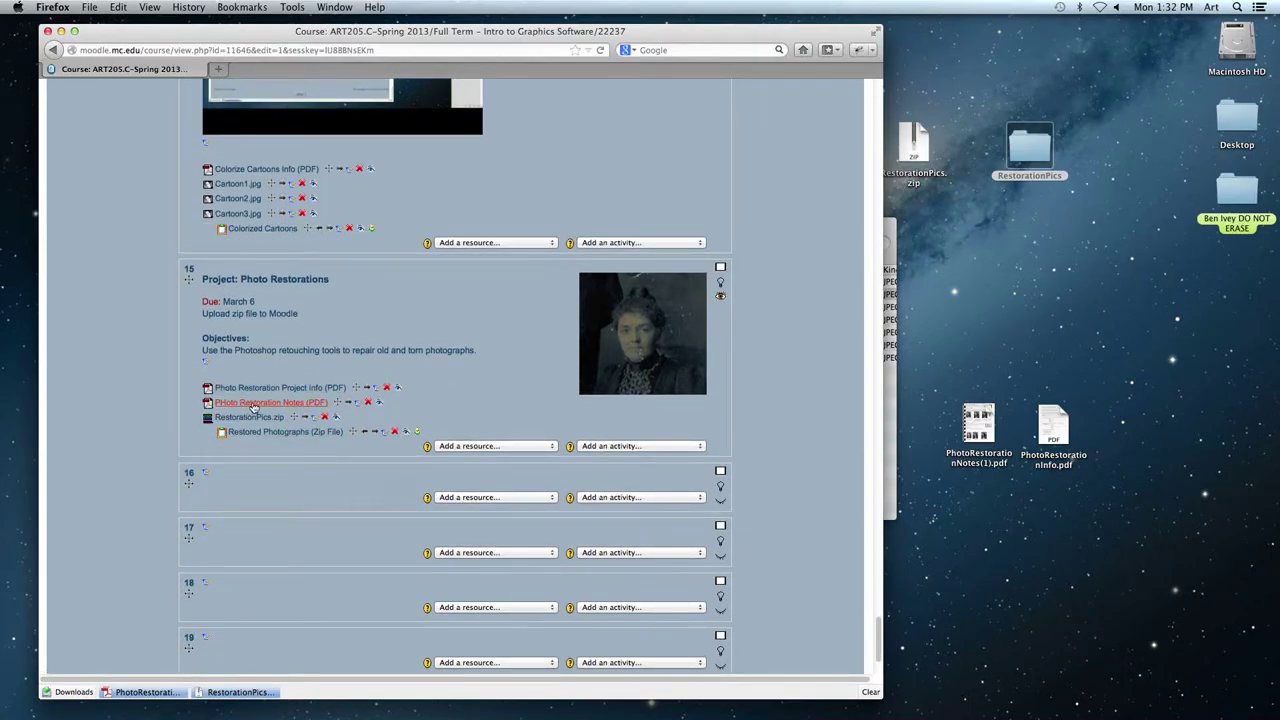
click(978, 425)
key(space)
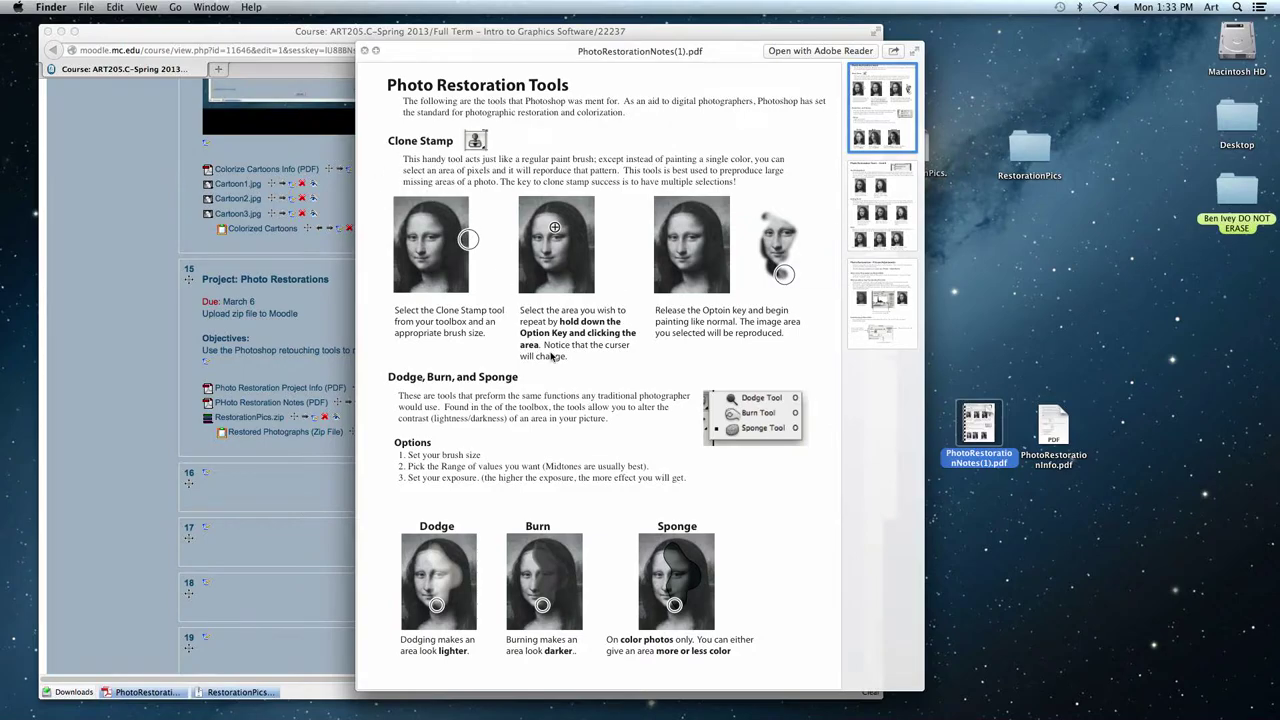
scroll(550, 356, down, 10)
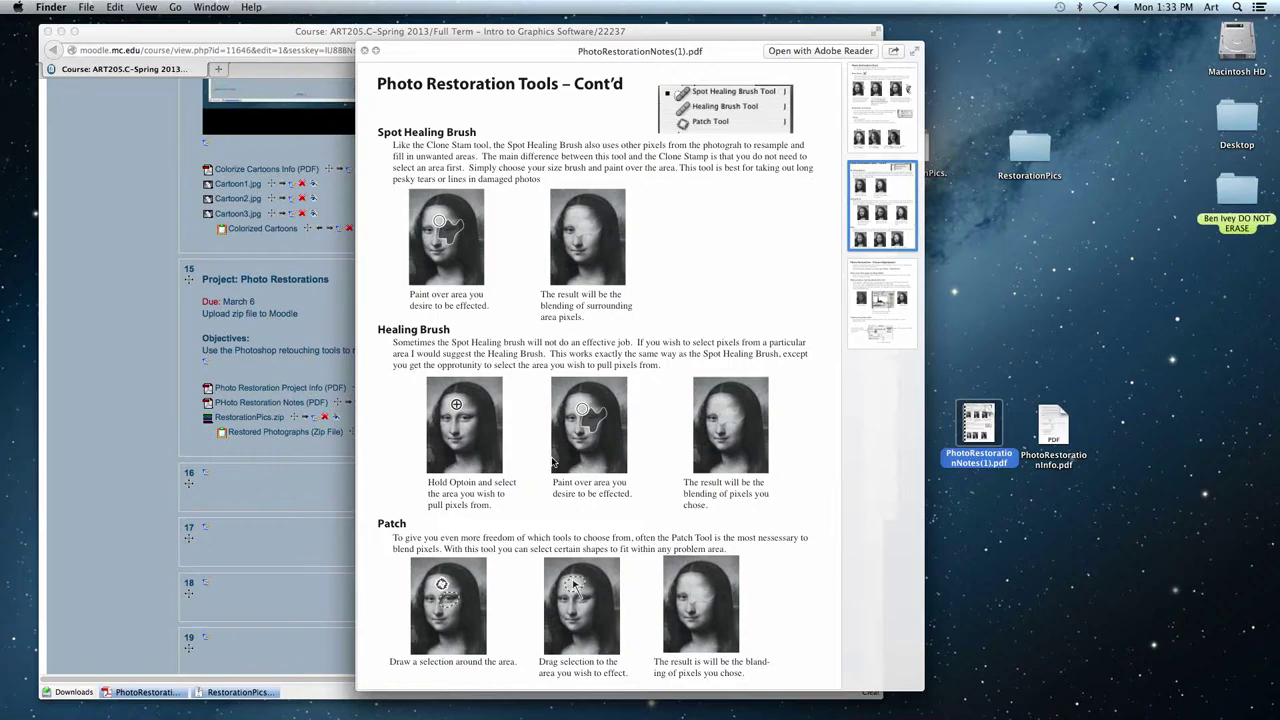
scroll(552, 462, down, 10)
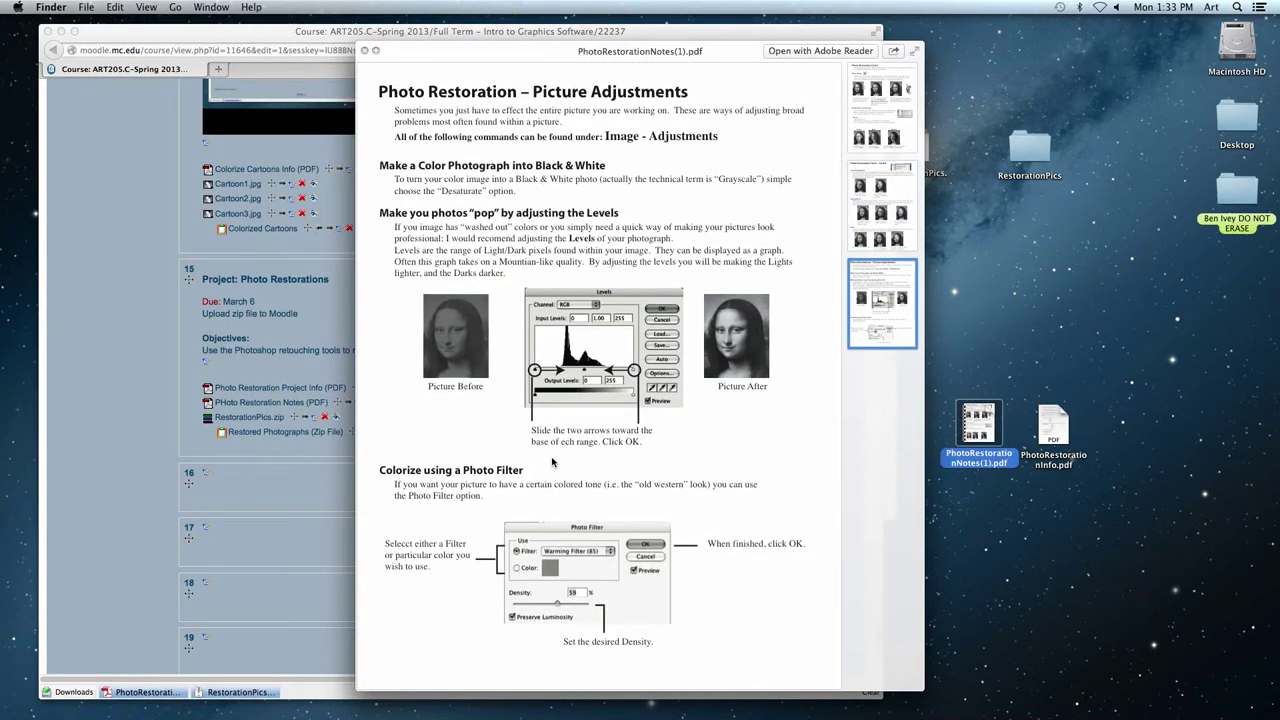
scroll(552, 462, up, 10)
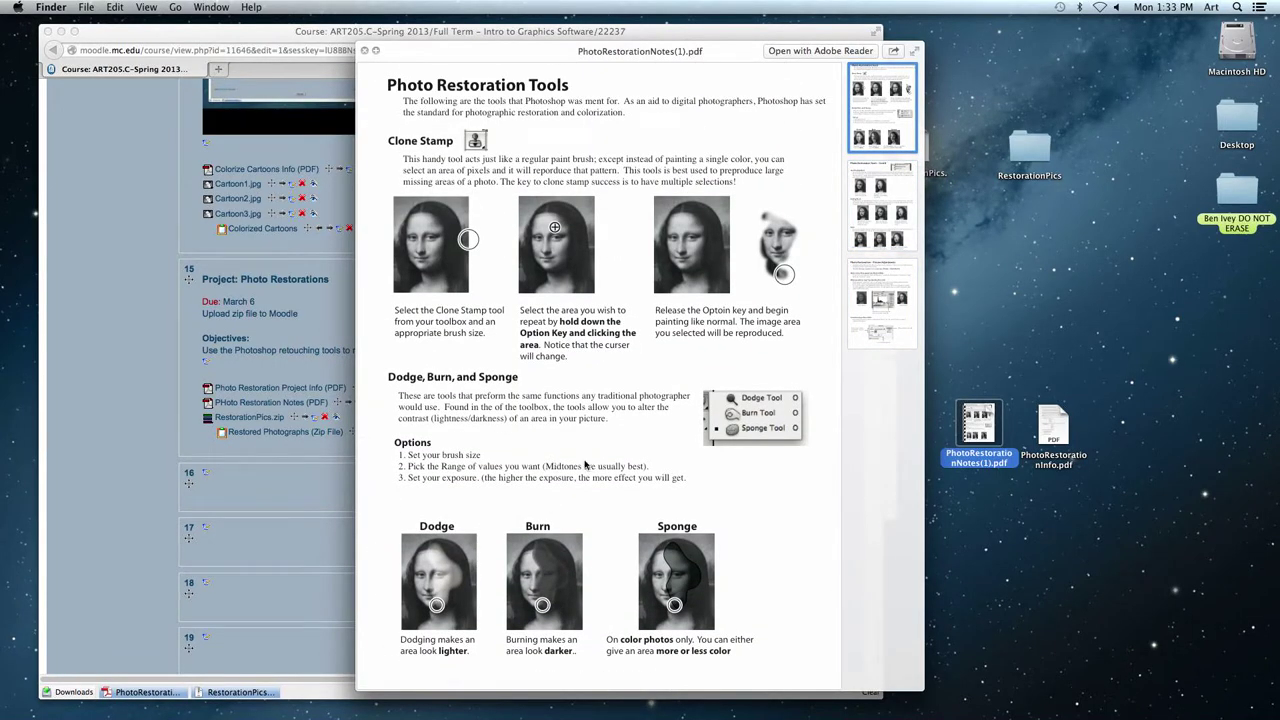
click(942, 234)
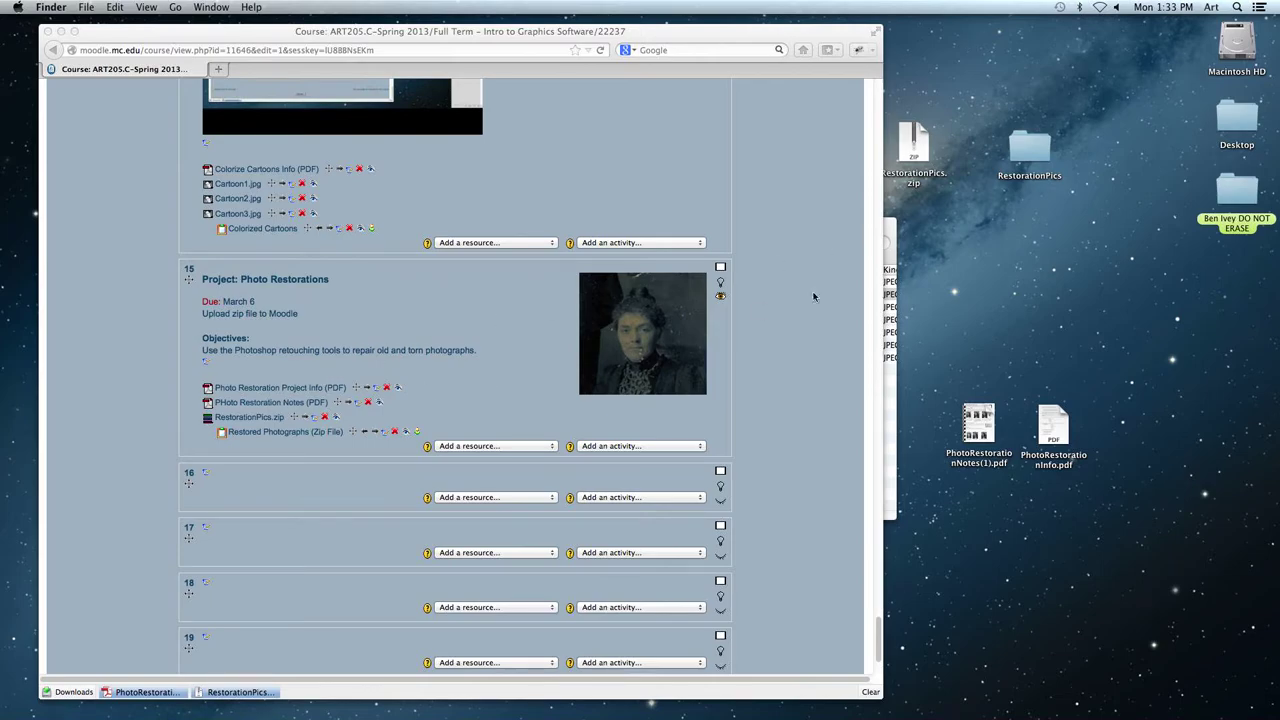
Open the RestorationPics folder and preview Family.jpg and Parents.jpg one after the other.
double_click(1031, 158)
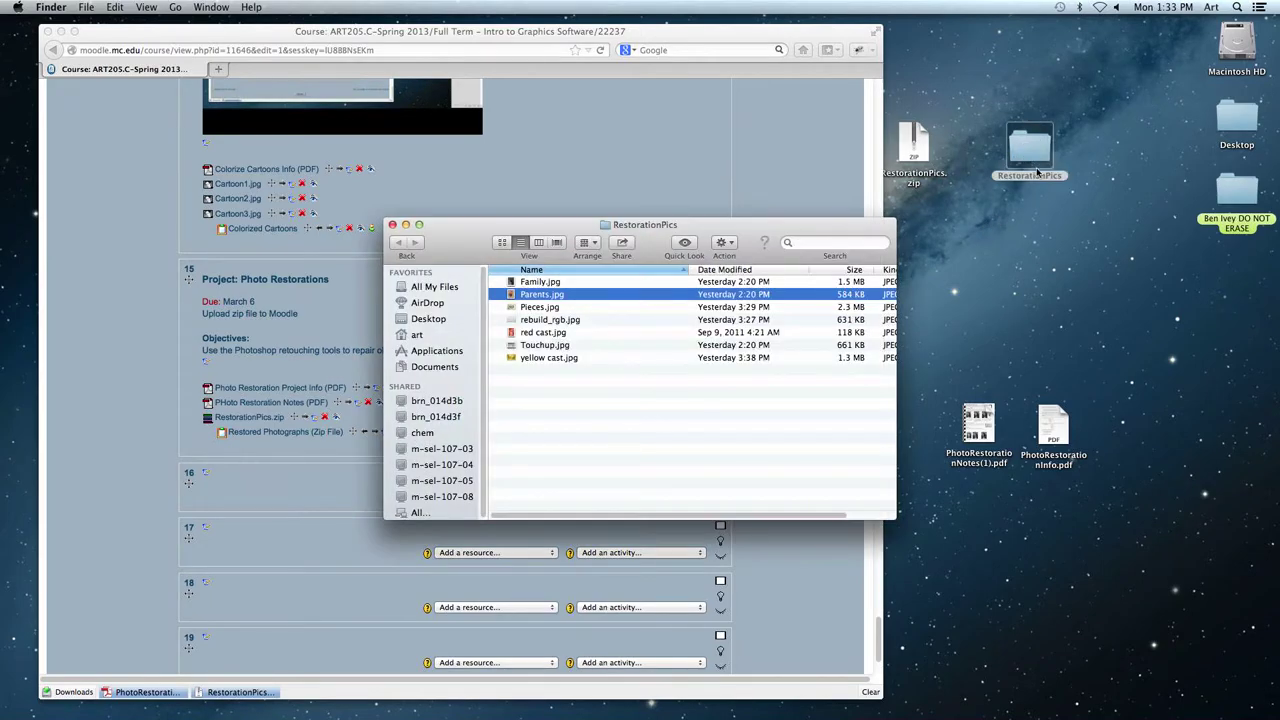
click(558, 282)
key(space)
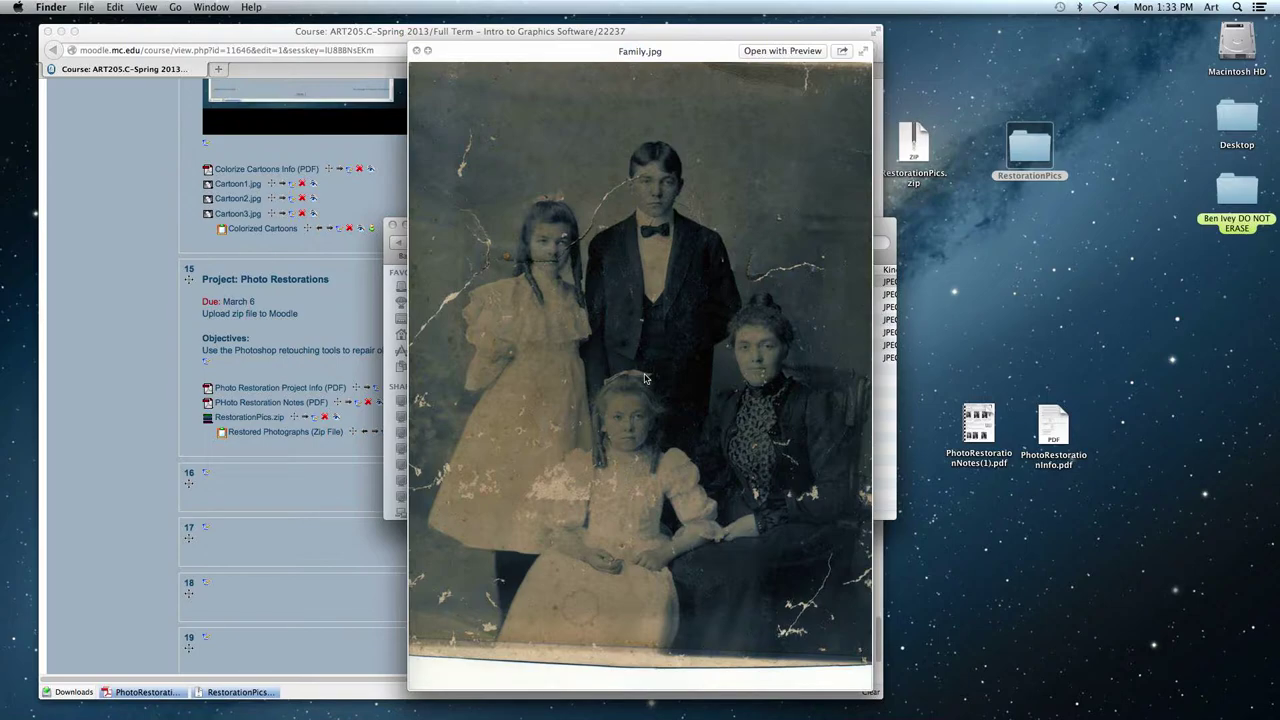
key(space)
click(539, 296)
key(space)
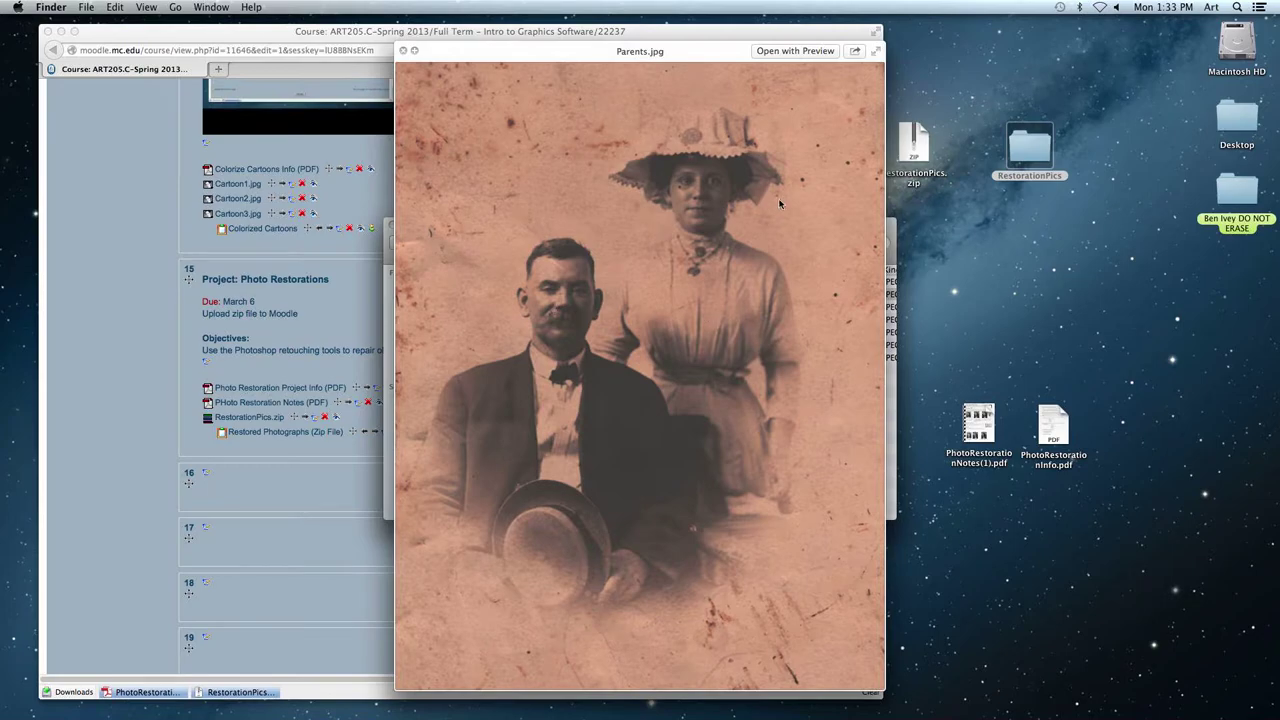
key(space)
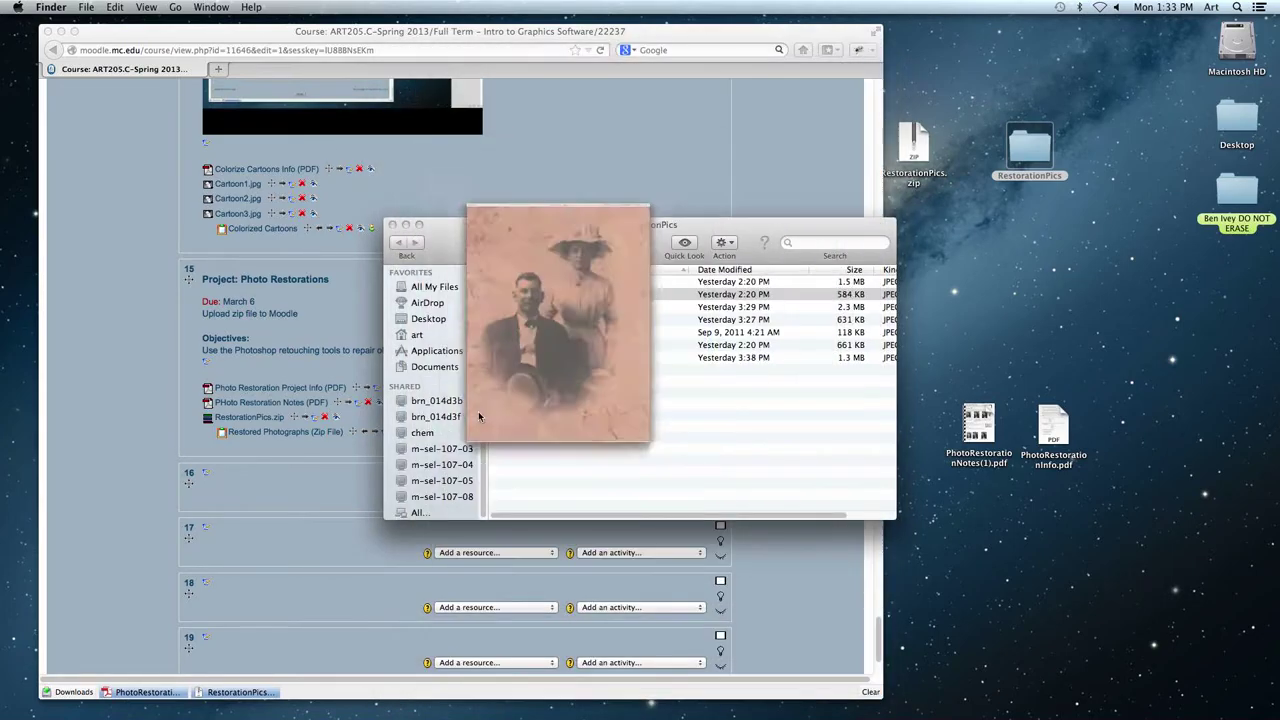
Preview Pieces.jpg and rebuild_rgb.jpg in the RestorationPics folder, closing each preview.
click(532, 309)
key(space)
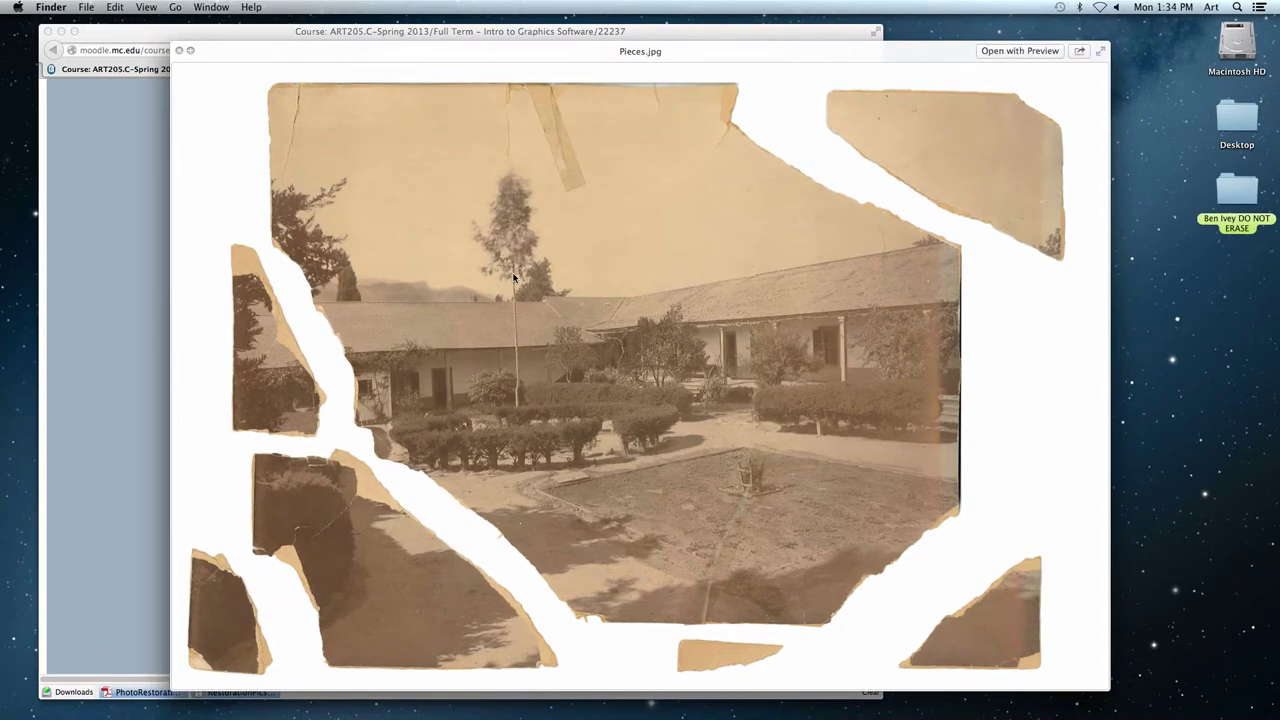
key(space)
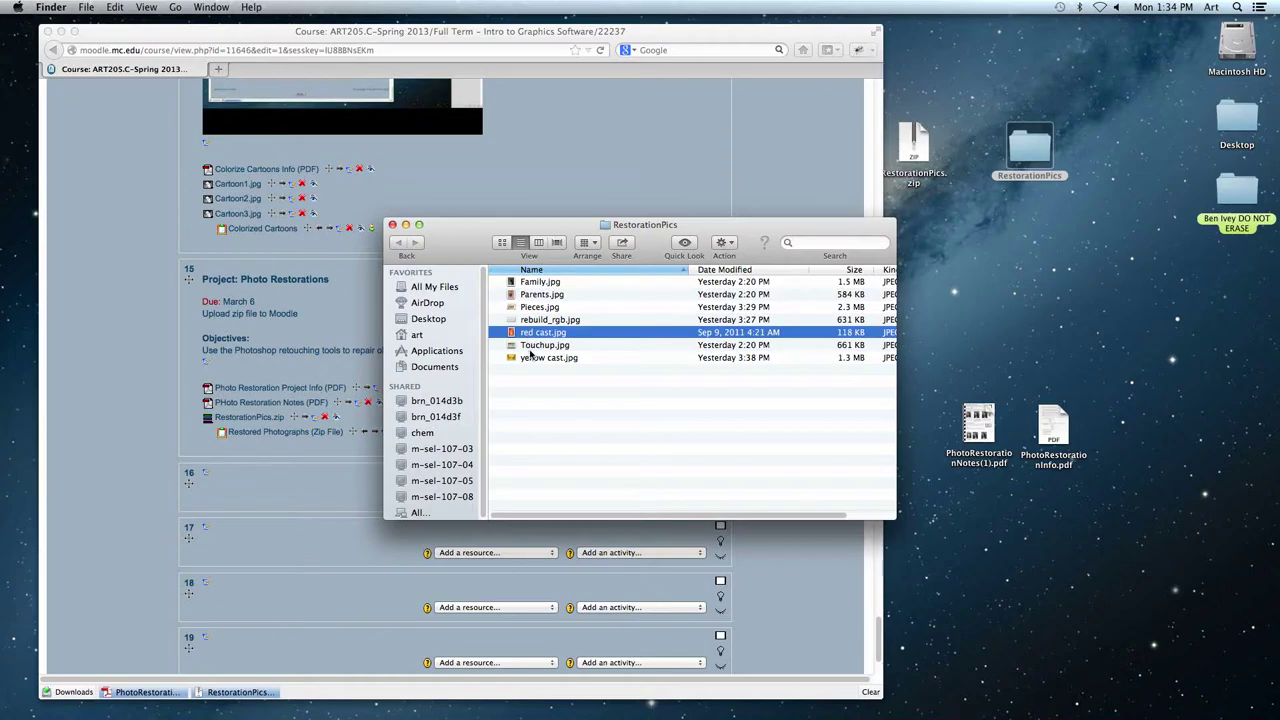
click(532, 320)
key(space)
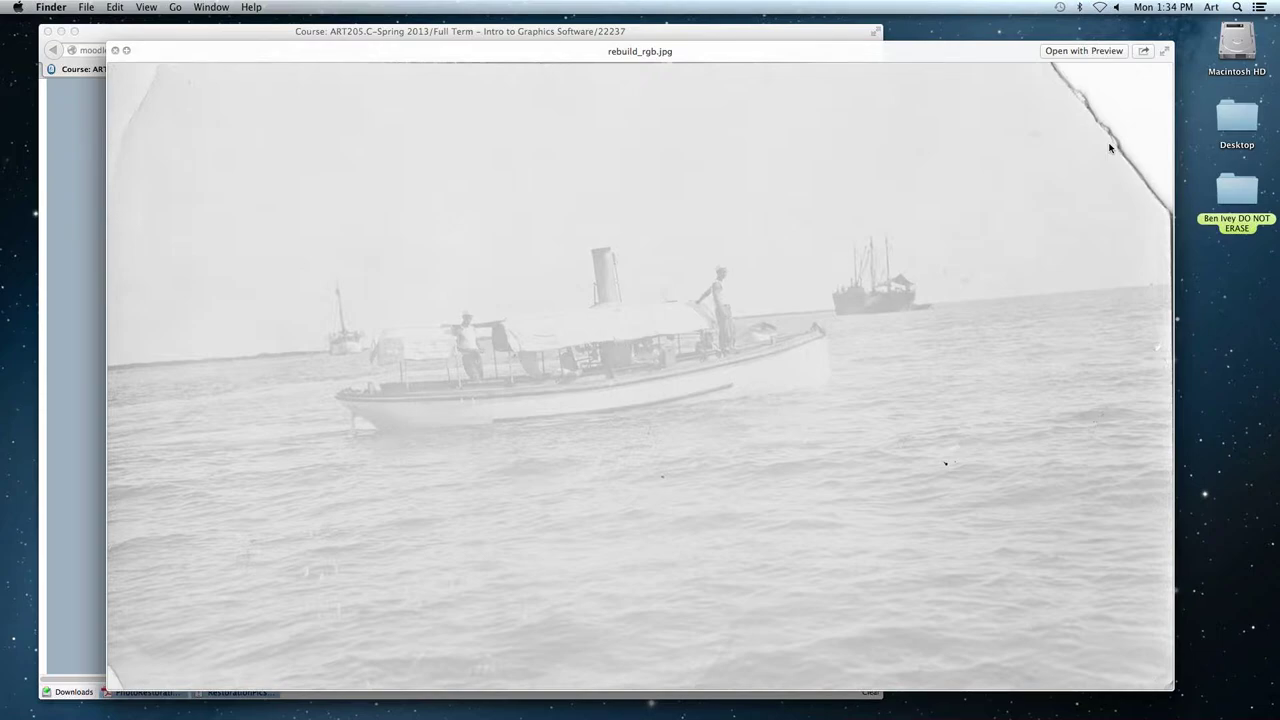
key(space)
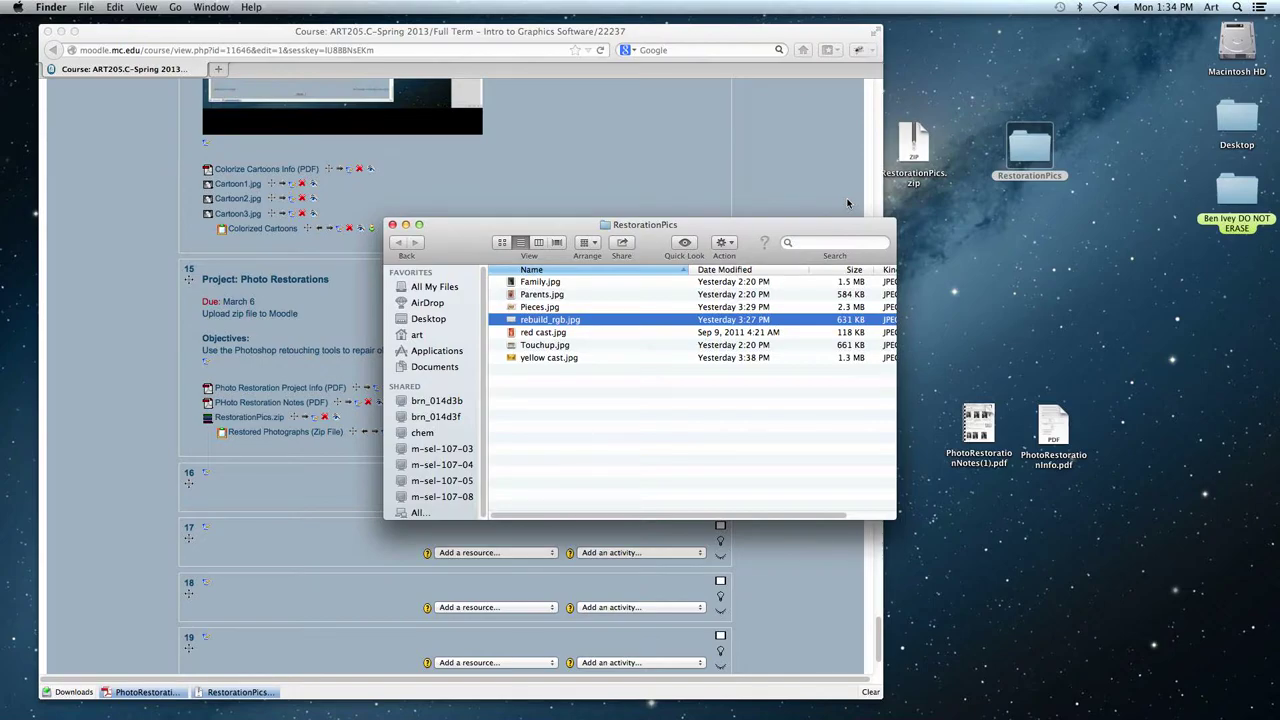
Switch to Photoshop and move the floating Layers panel clear of the RestorationPics file list.
mouse_move(535, 712)
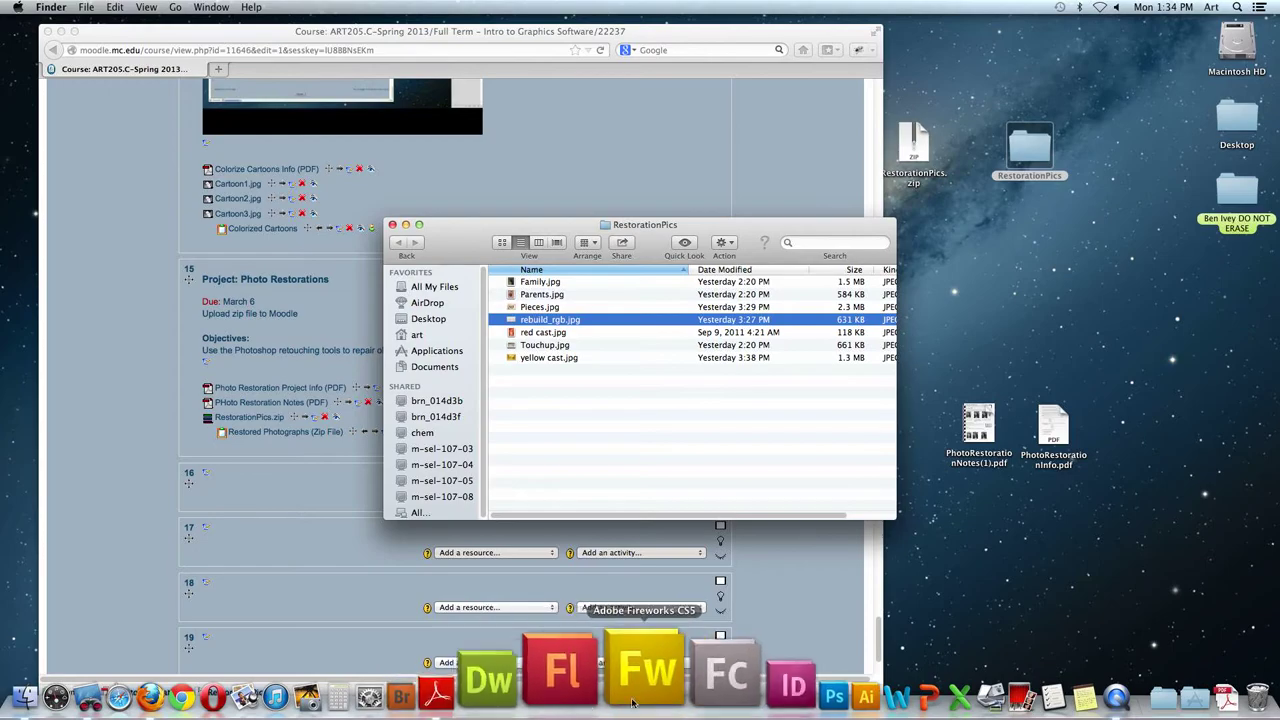
click(718, 690)
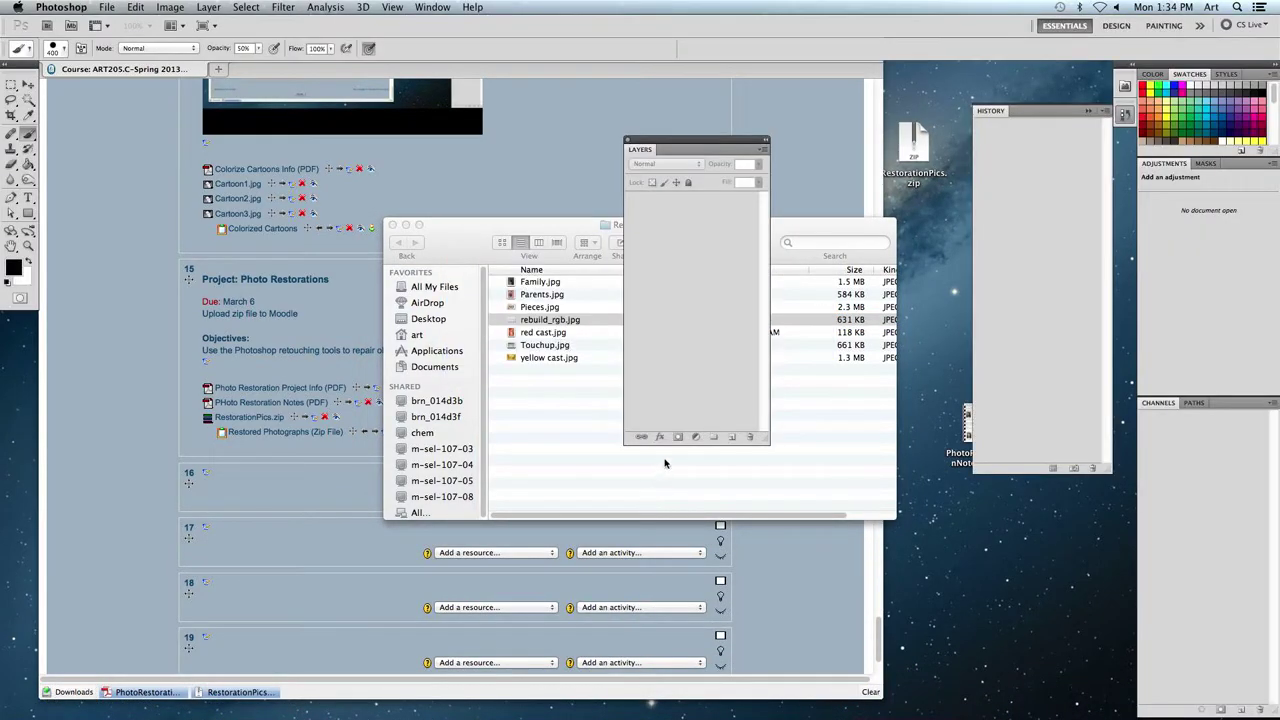
drag(662, 142, 954, 316)
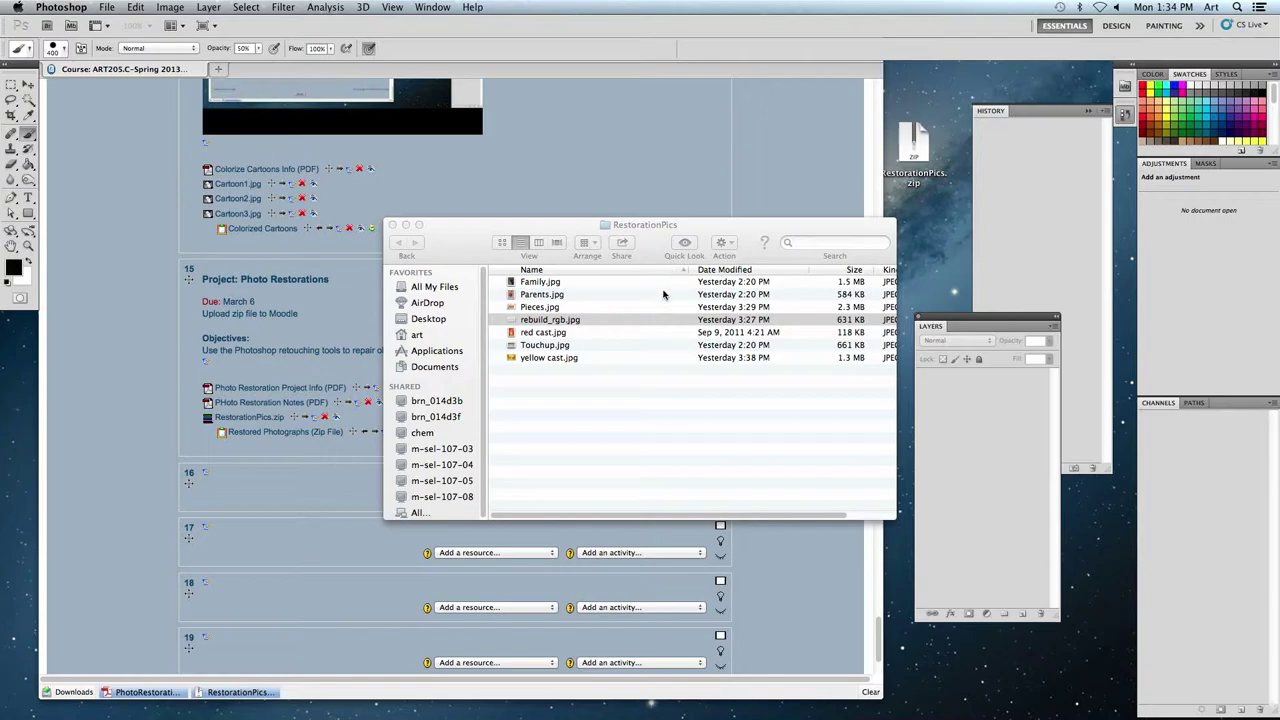
Hide Photoshop, preview rebuild_rgb.jpg again, open it in Photoshop, and display it at 100% in an enlarged window.
key(super+h)
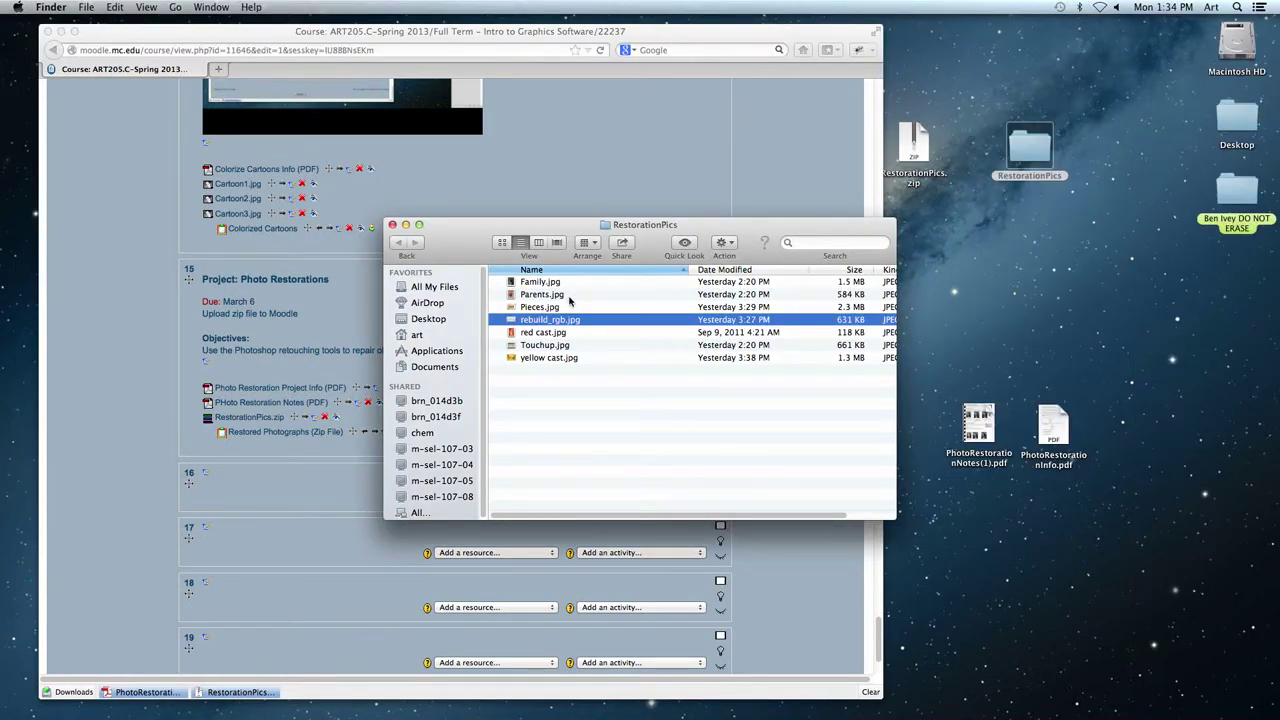
key(space)
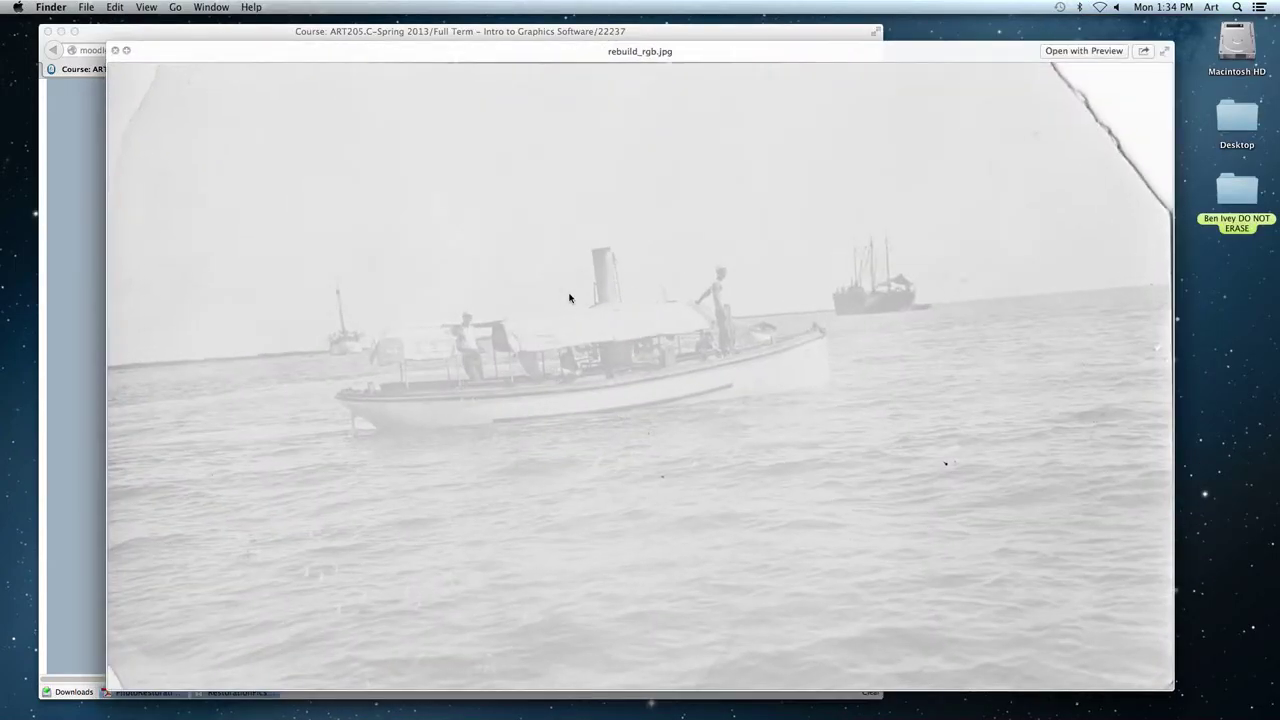
key(space)
drag(537, 322, 727, 683)
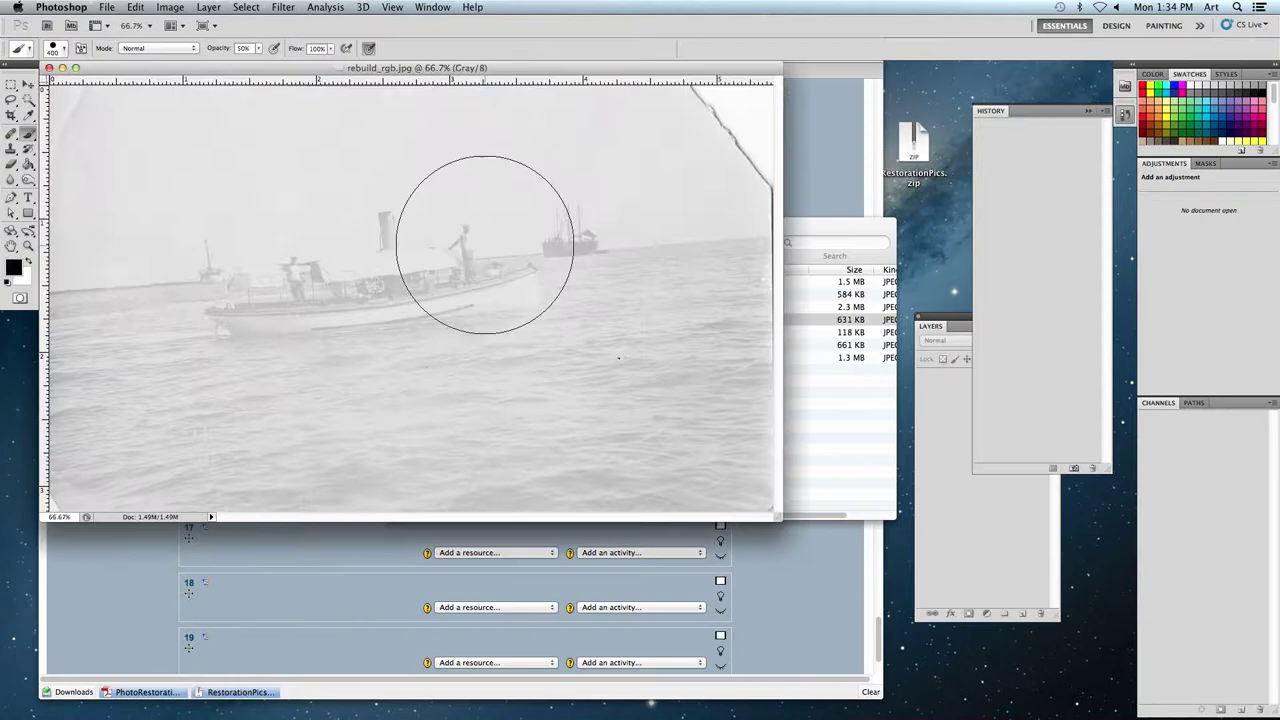
drag(777, 518, 961, 655)
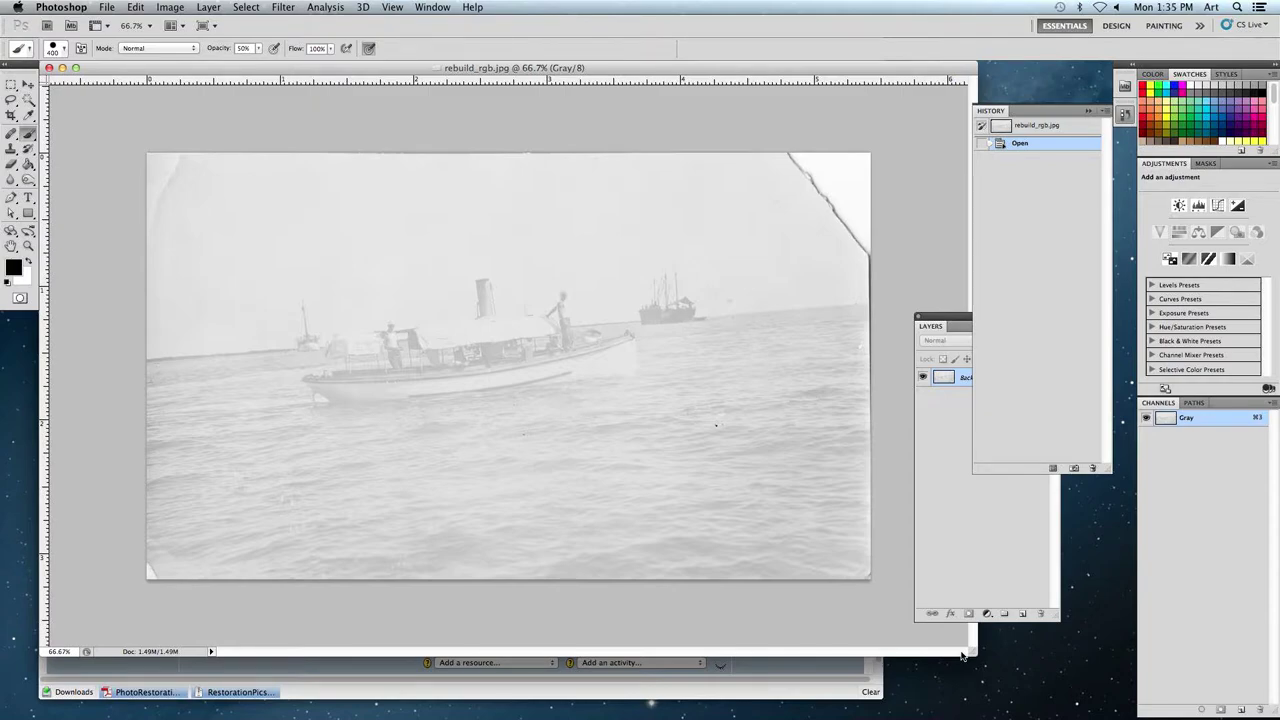
key(super+plus)
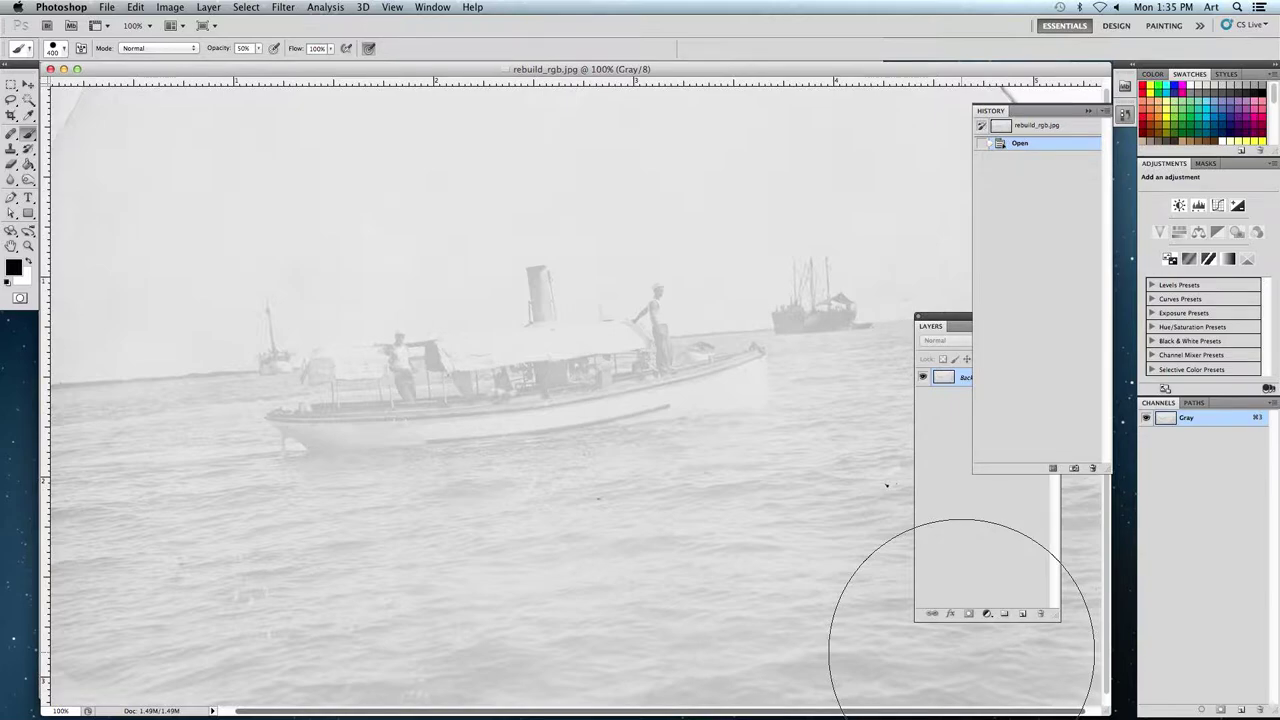
Collapse the History panel, shift the Layers panel off the photo toward the docked panels, and activate the Move tool.
click(947, 325)
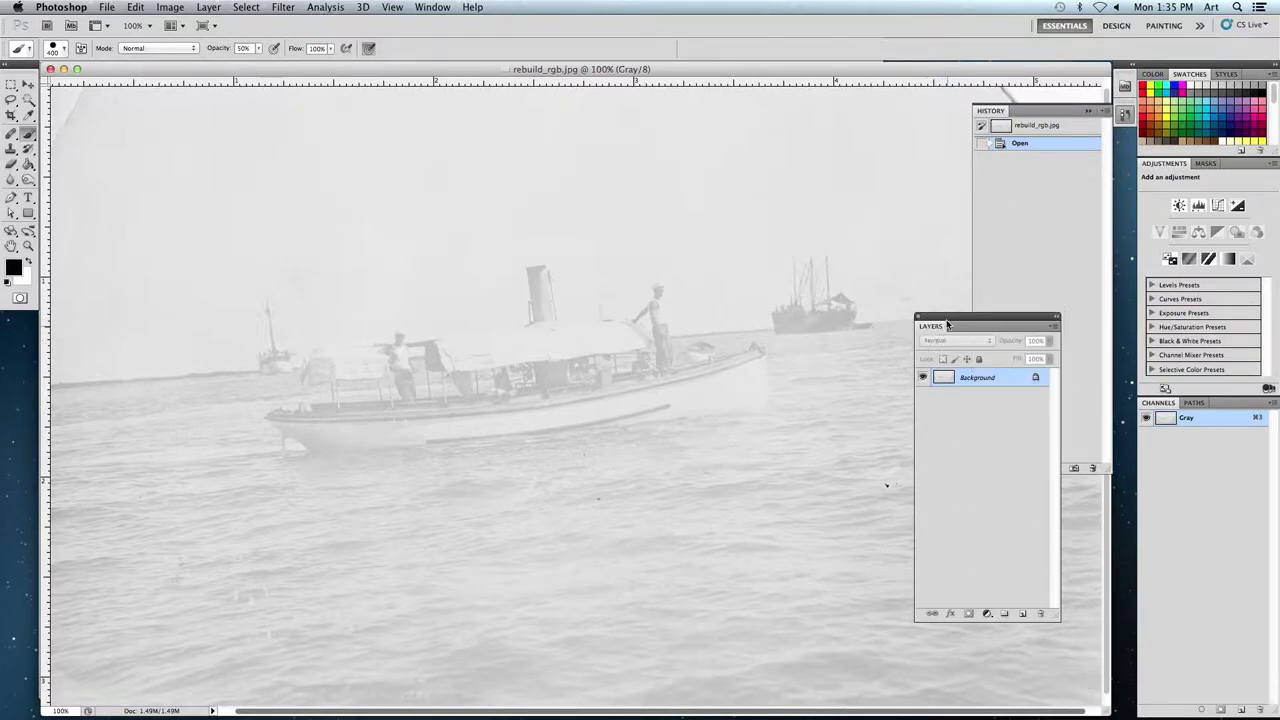
click(1125, 112)
drag(969, 330, 1053, 344)
click(28, 88)
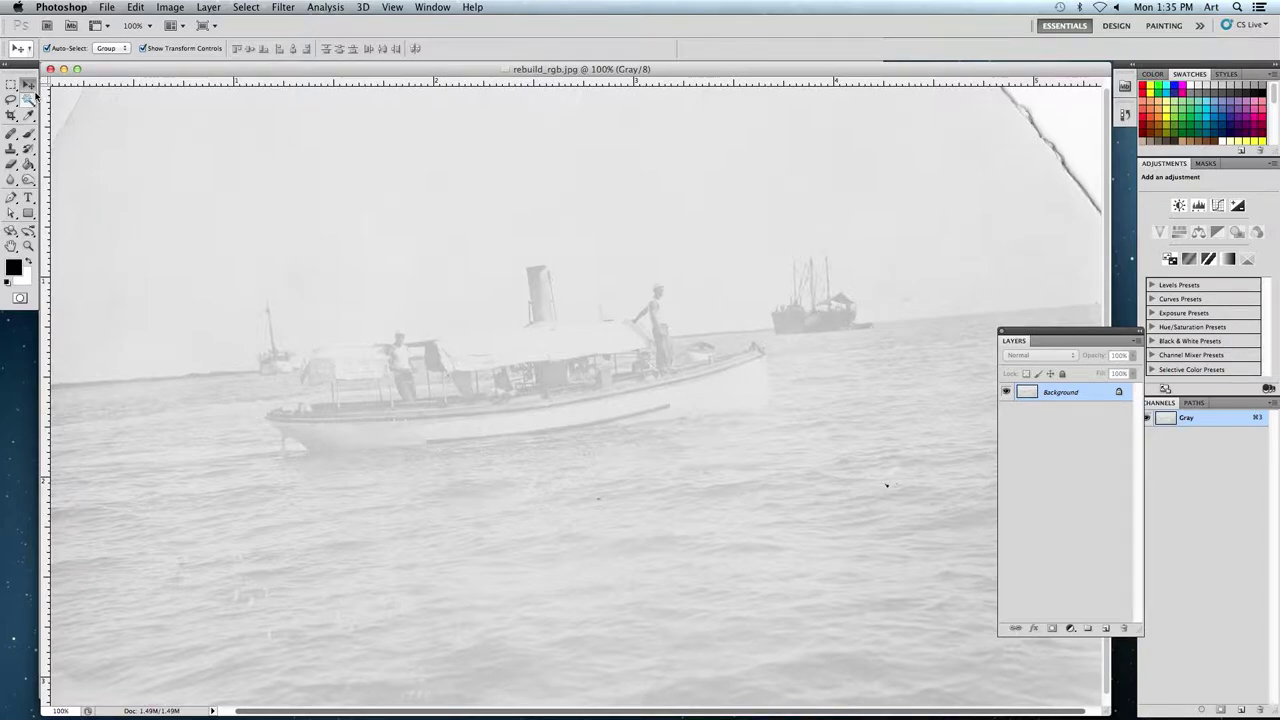
Apply a Levels adjustment to the faded boat photo with input levels 161, 1.26 and 230.
click(163, 8)
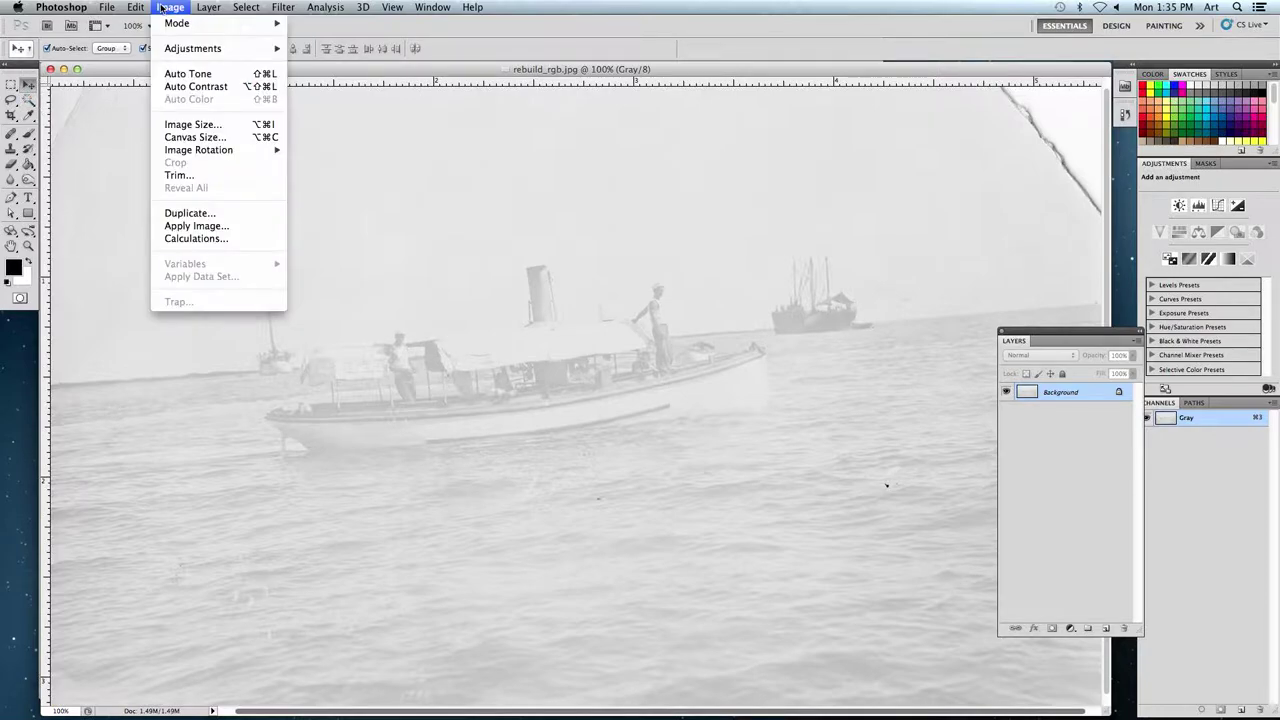
mouse_move(180, 52)
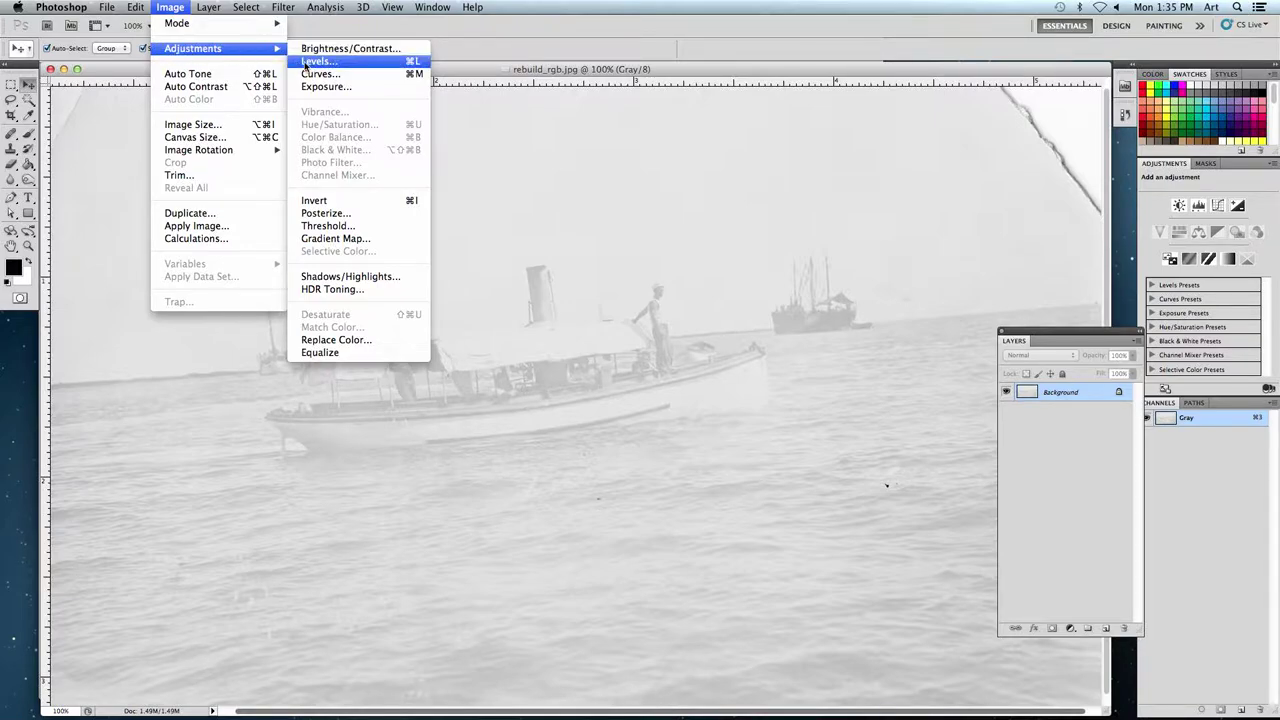
click(355, 66)
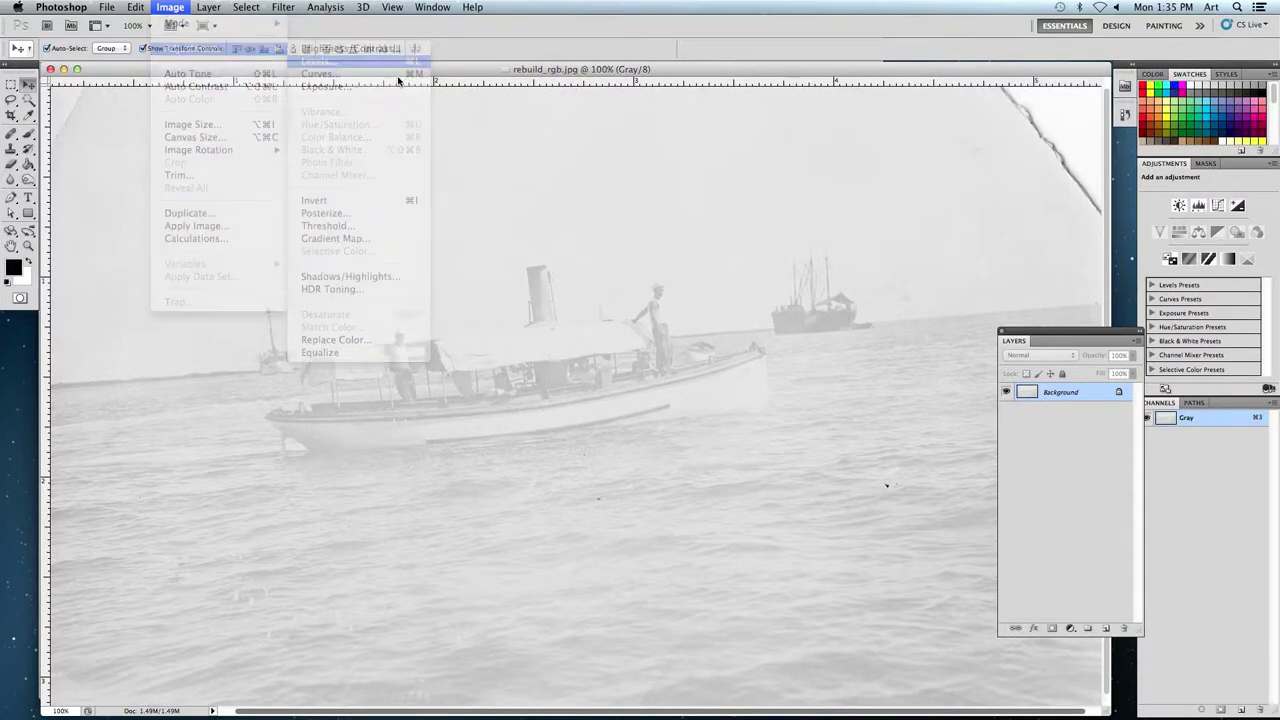
drag(556, 231, 689, 157)
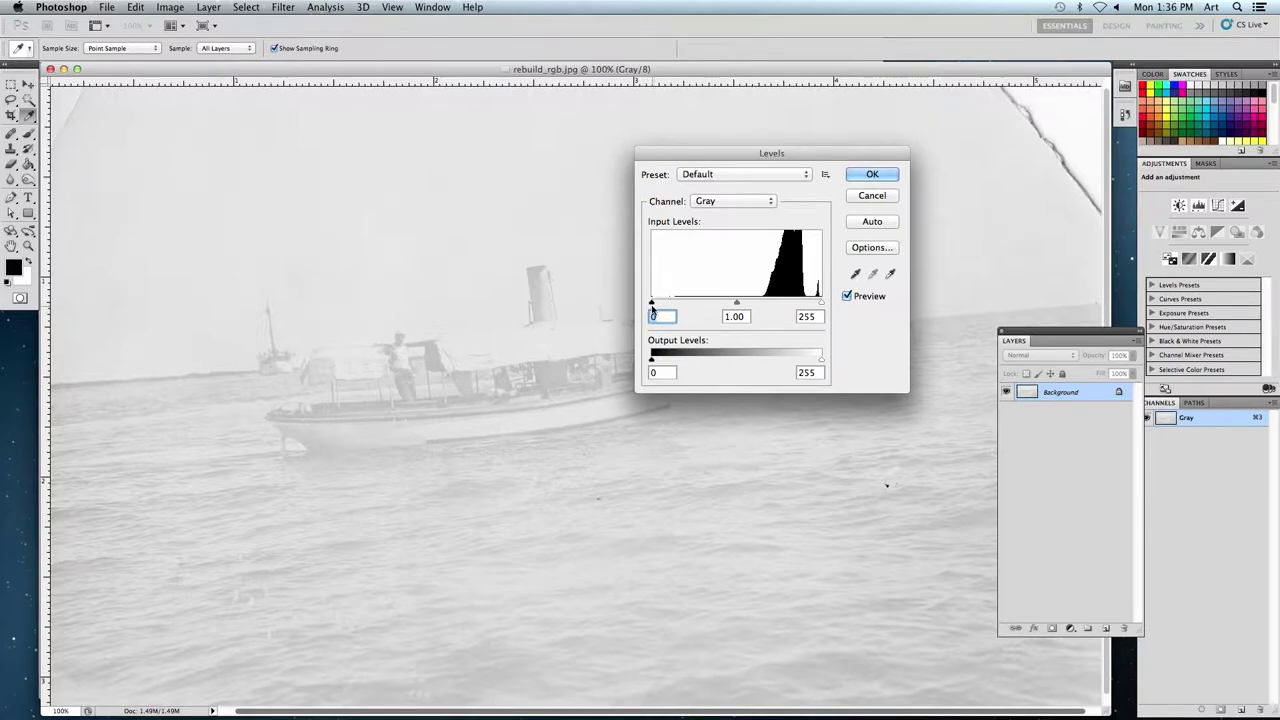
drag(651, 305, 715, 302)
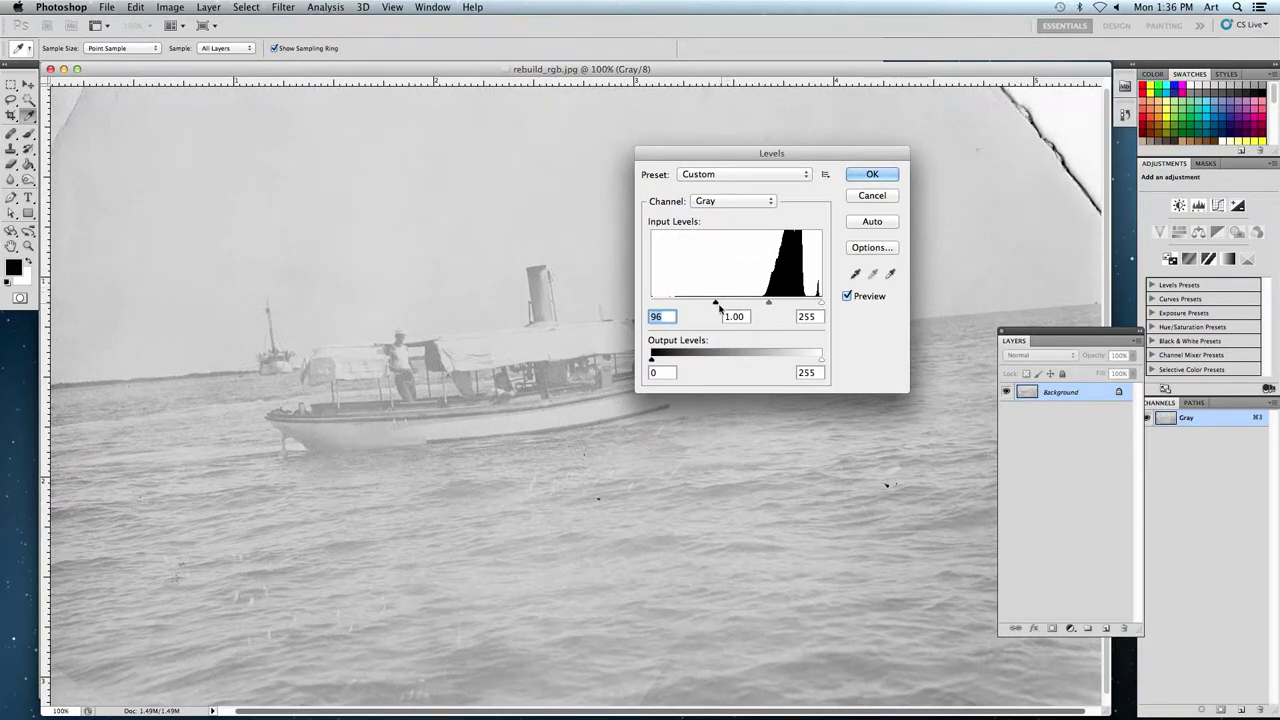
drag(715, 302, 758, 301)
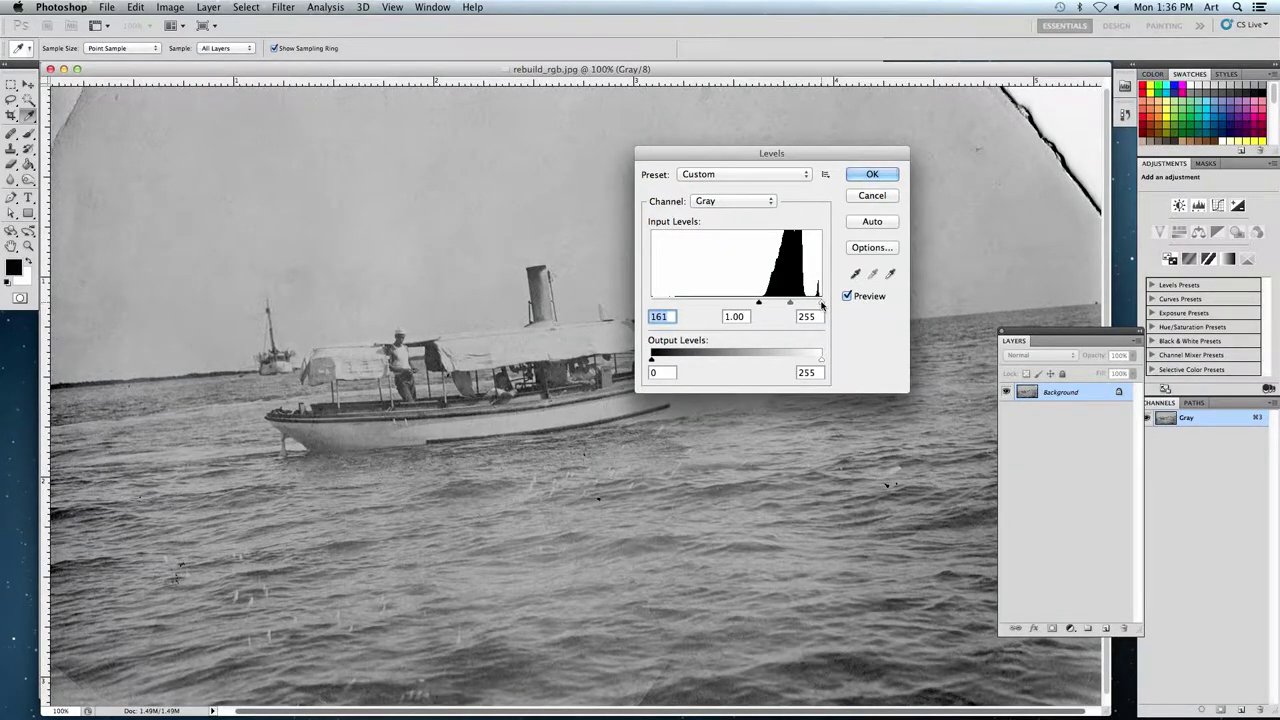
mouse_move(821, 302)
mouse_down()
mouse_move(771, 303)
mouse_move(804, 303)
mouse_up()
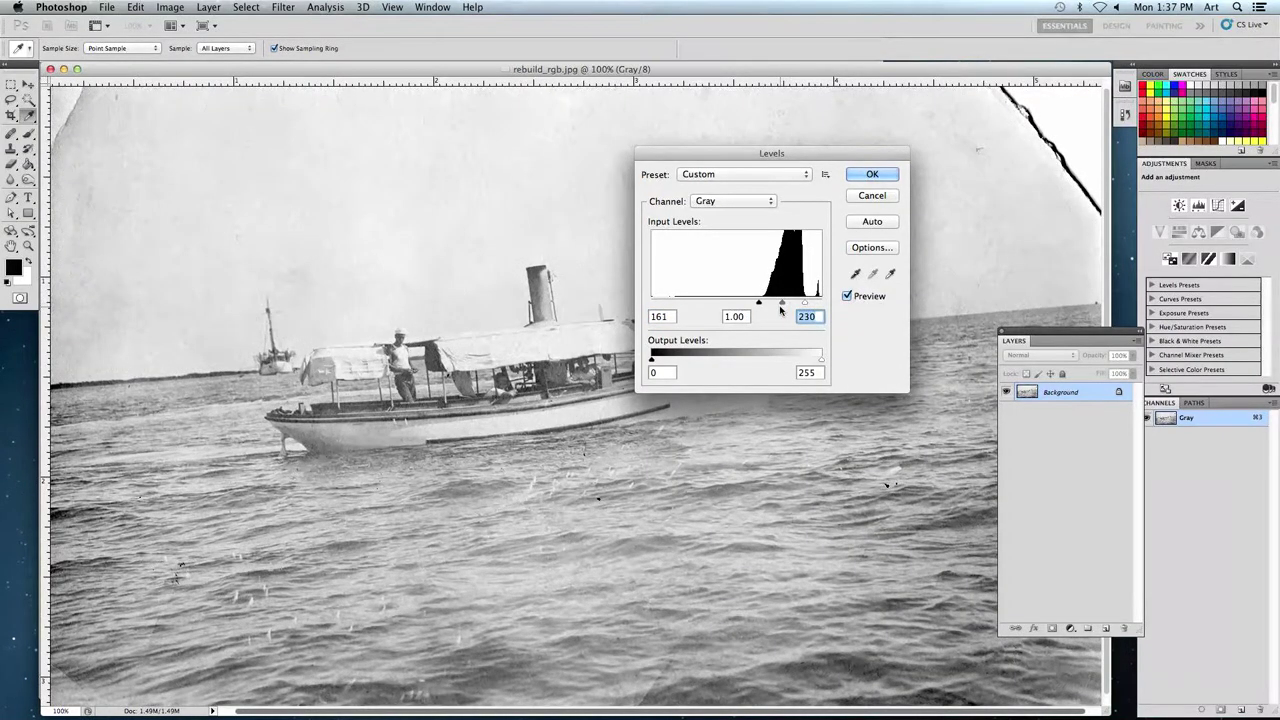
drag(782, 303, 779, 305)
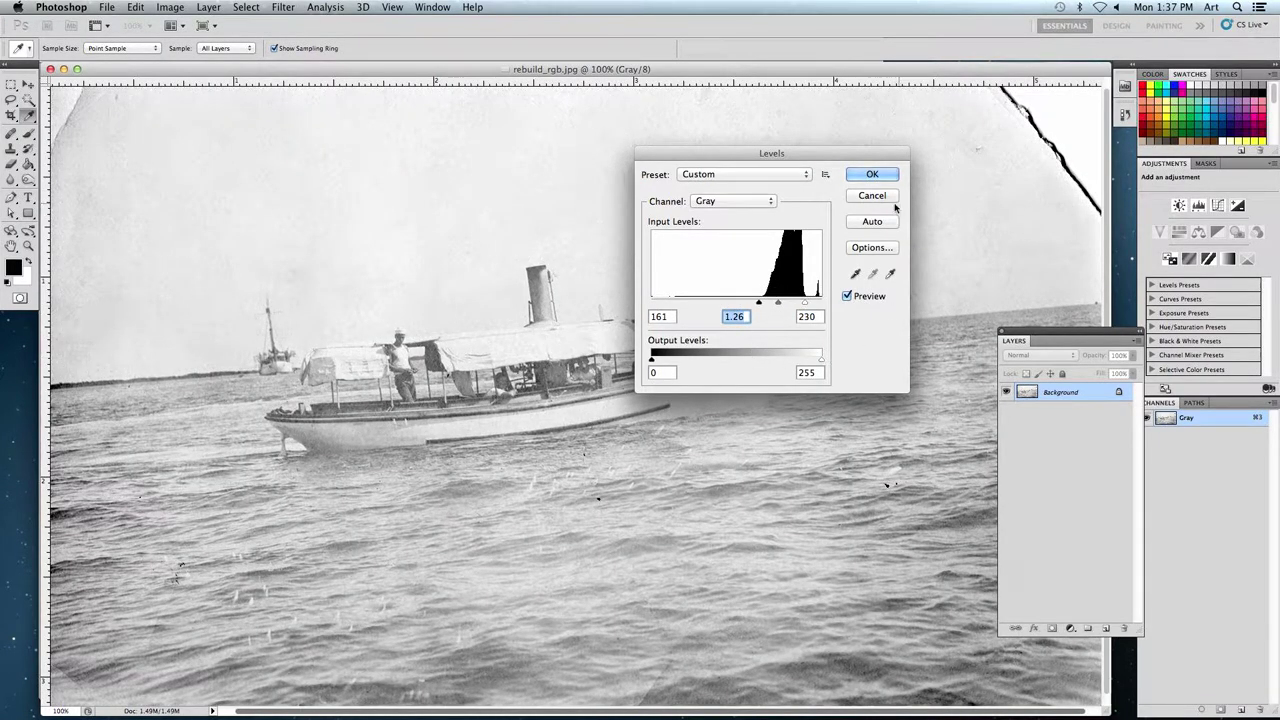
click(870, 175)
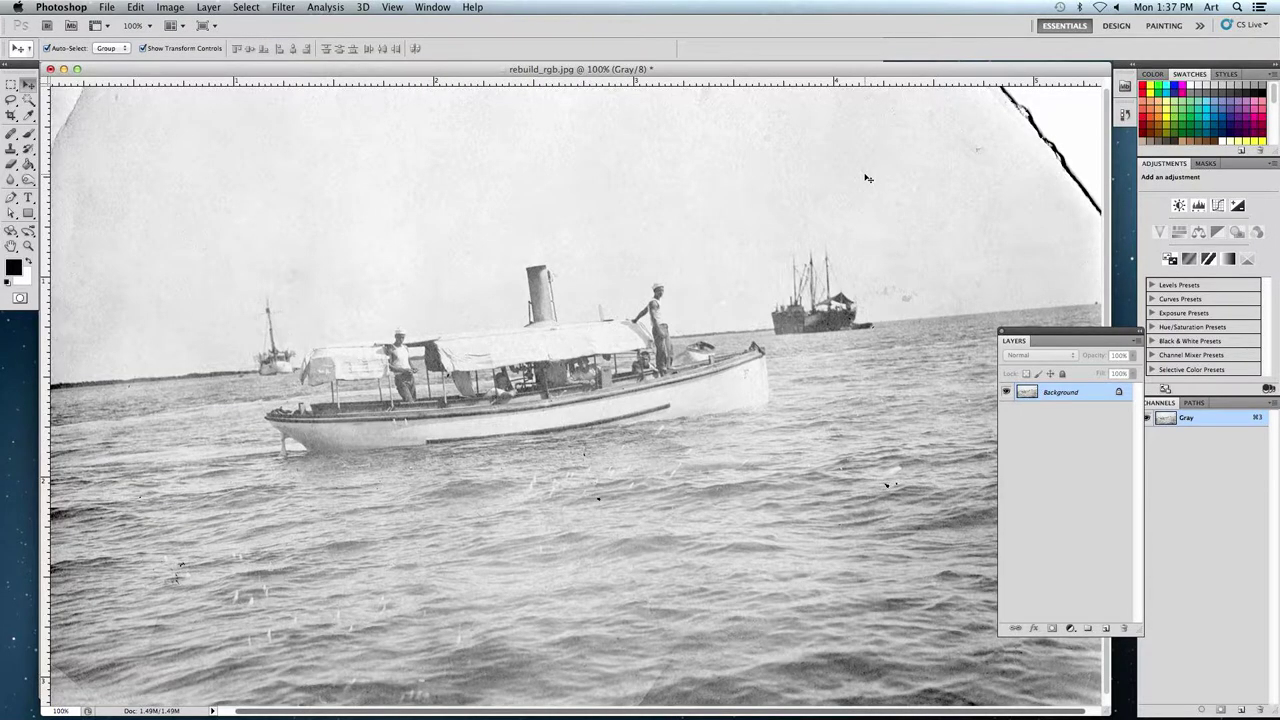
Fit the whole photo in view at 66.7% in a resized window and undo the Levels adjustment.
key(super+minus)
drag(778, 518, 952, 629)
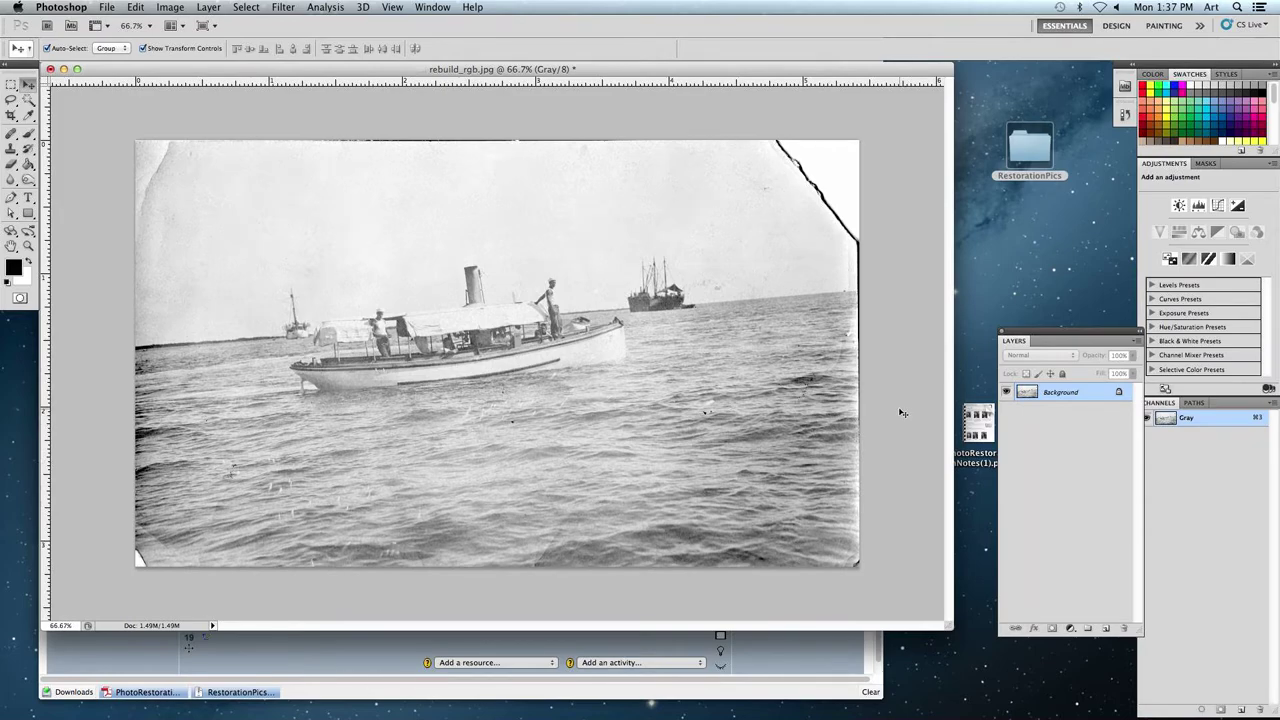
key(super+z)
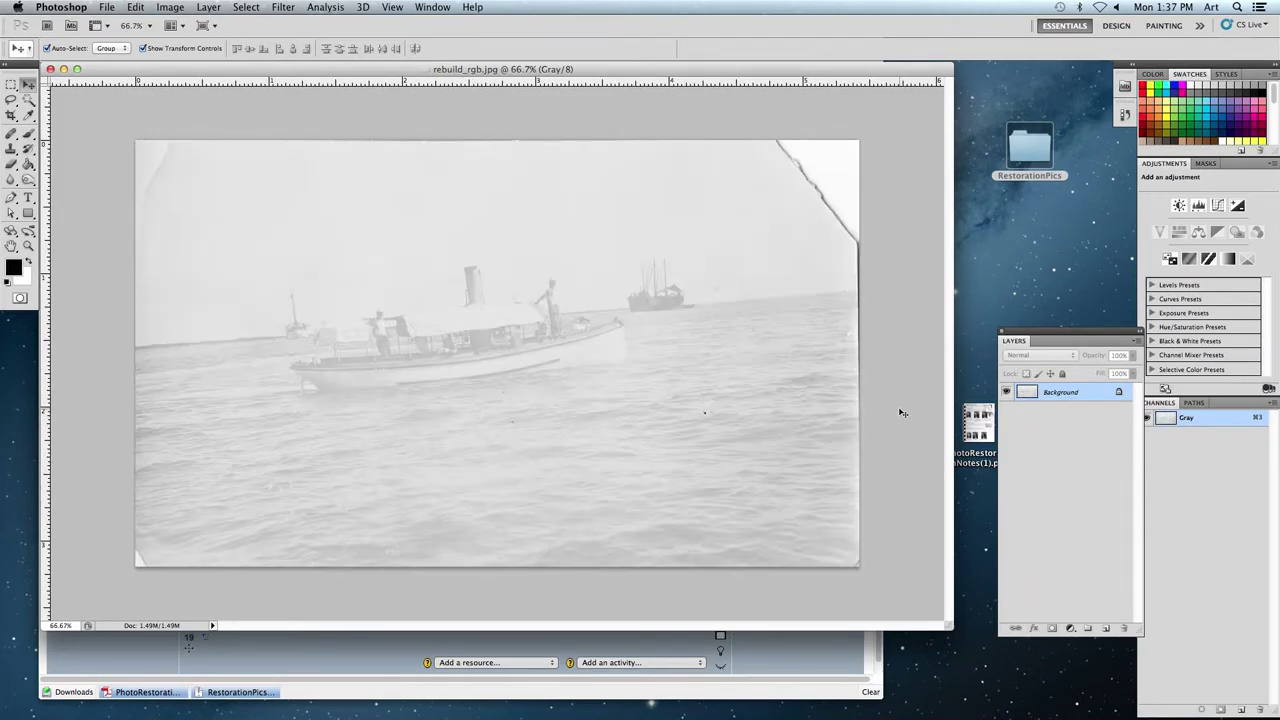
Reapply the undone Levels adjustment to the faded boat photo.
key(super+z)
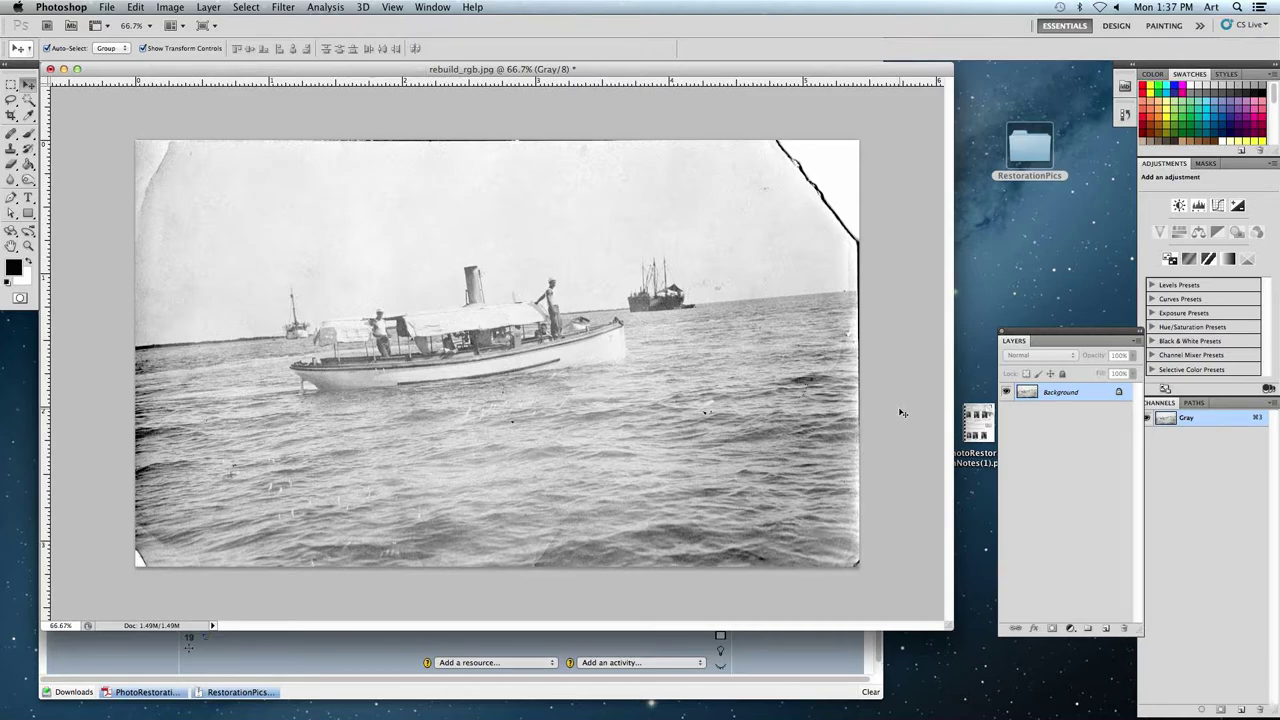
click(170, 8)
mouse_move(200, 48)
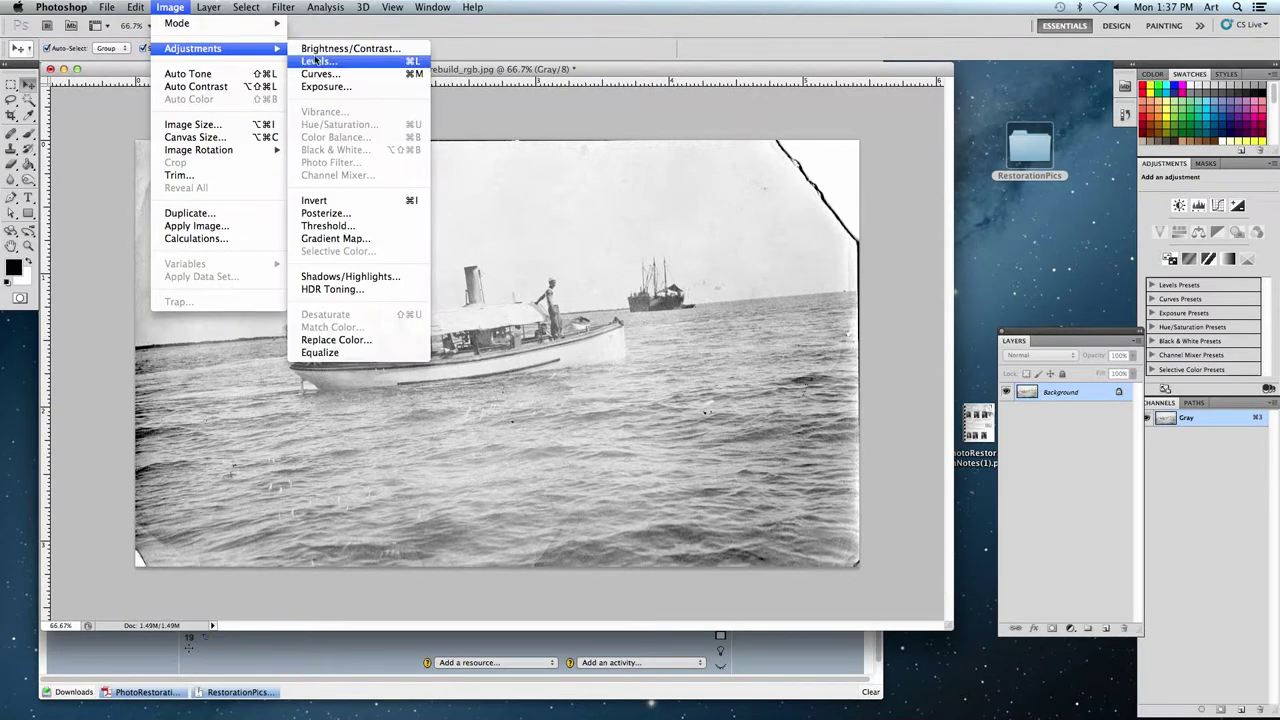
click(522, 118)
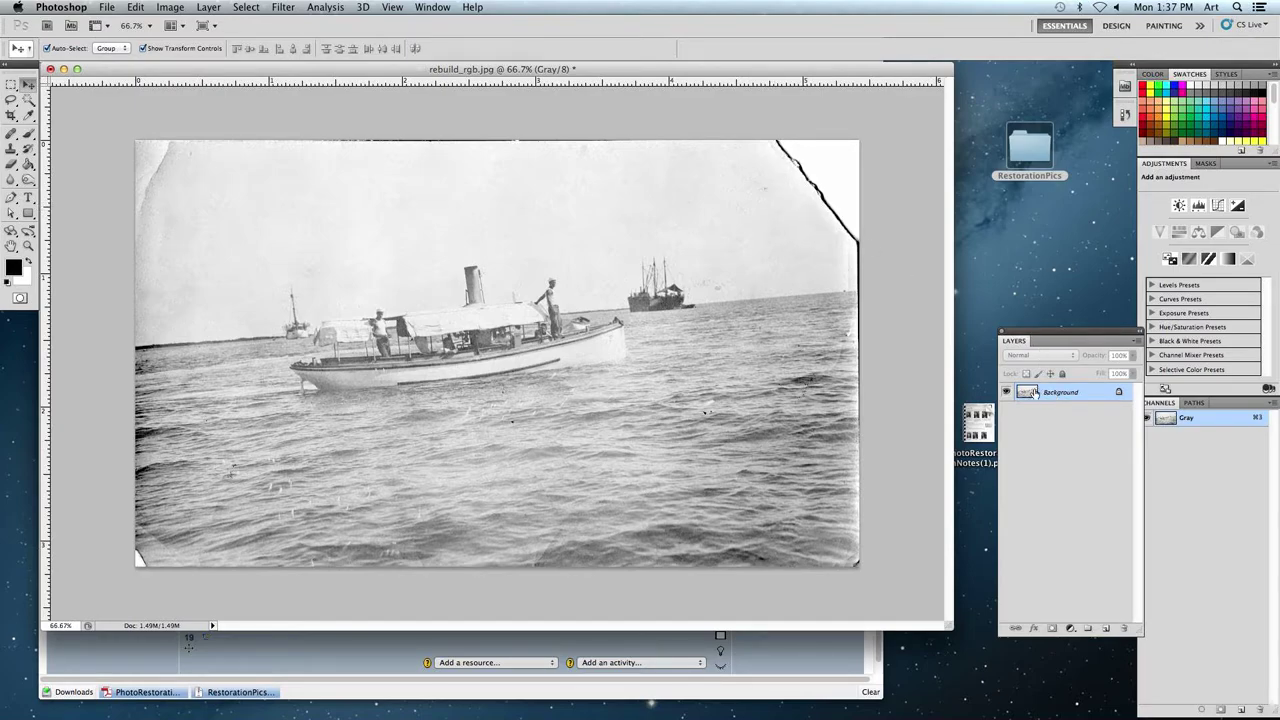
Select the torn upper-right corner of the boat photo with the Rectangular Marquee tool.
click(10, 85)
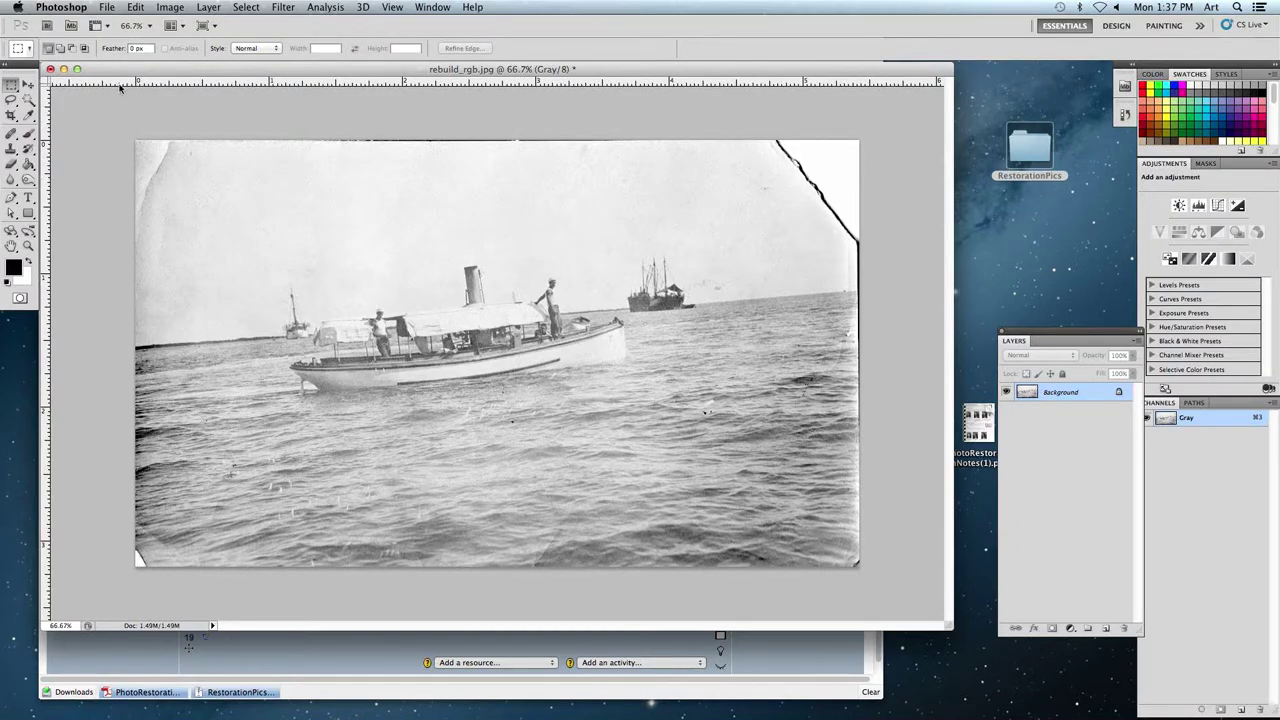
drag(769, 248, 880, 125)
click(134, 7)
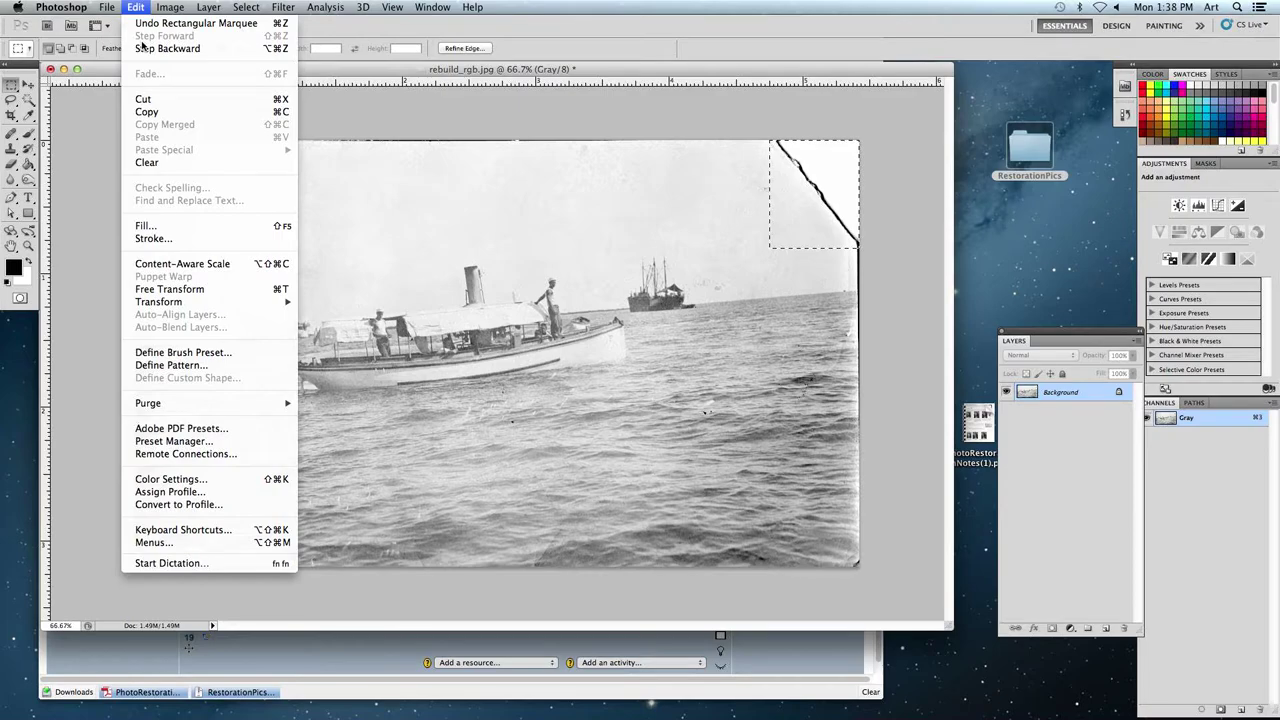
click(126, 7)
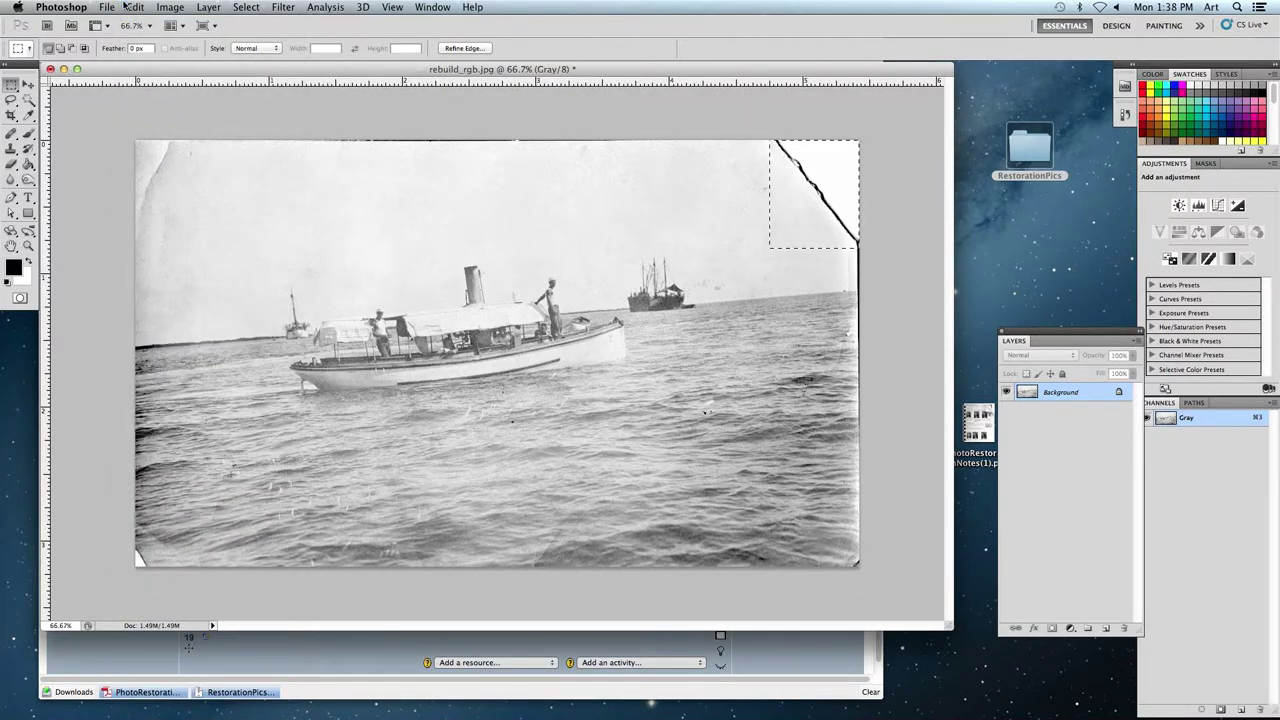
Fill the selected torn corner with Content-Aware contents in Normal mode at 100% opacity, and deselect it.
key(shift+BackSpace)
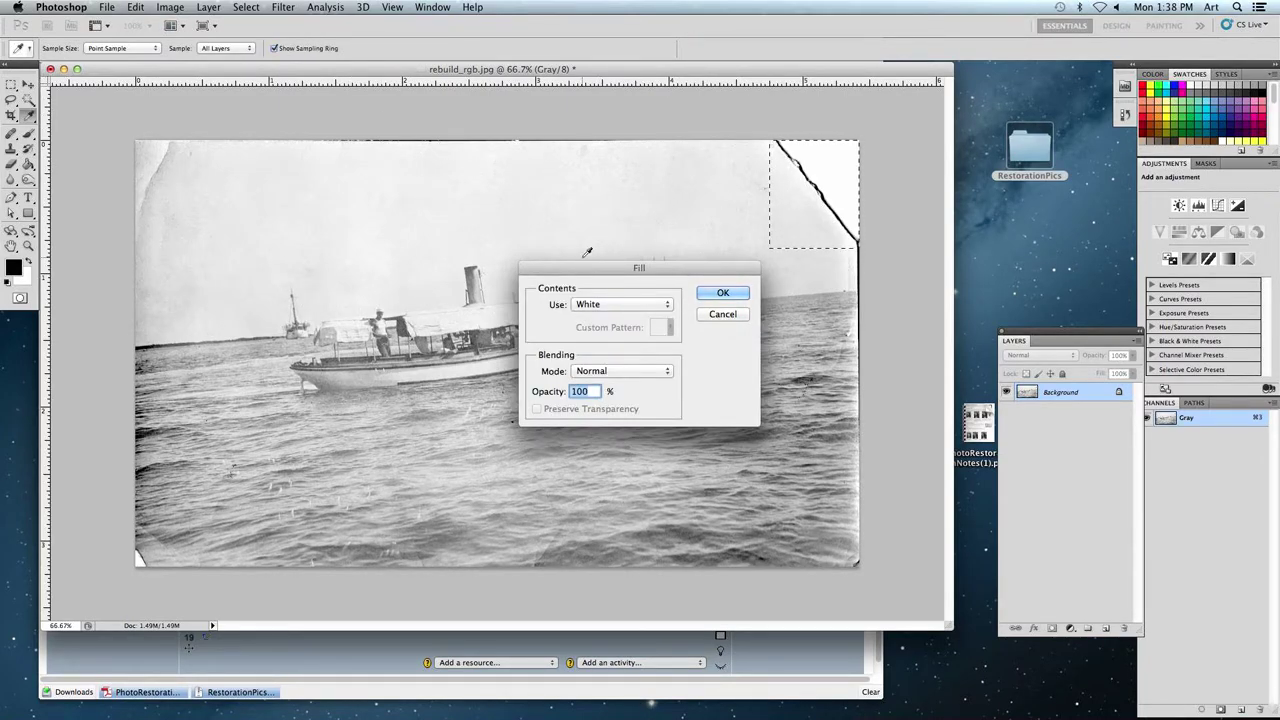
drag(588, 273, 438, 181)
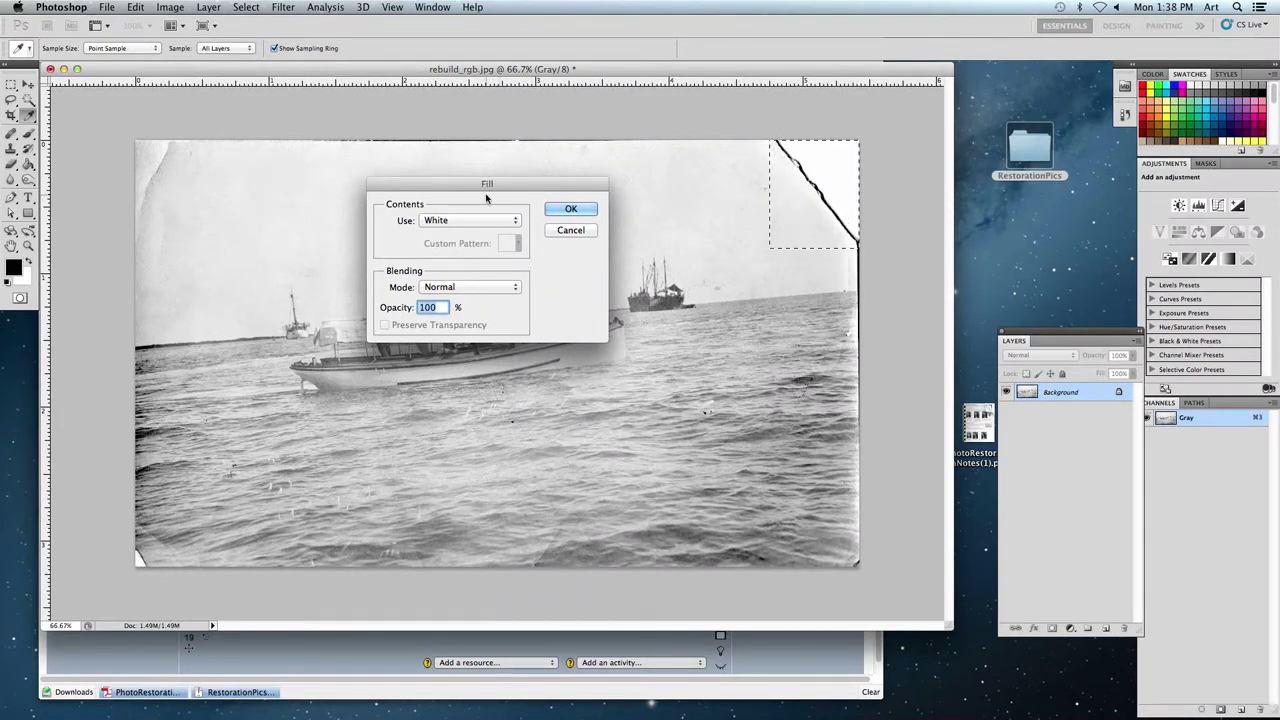
click(440, 222)
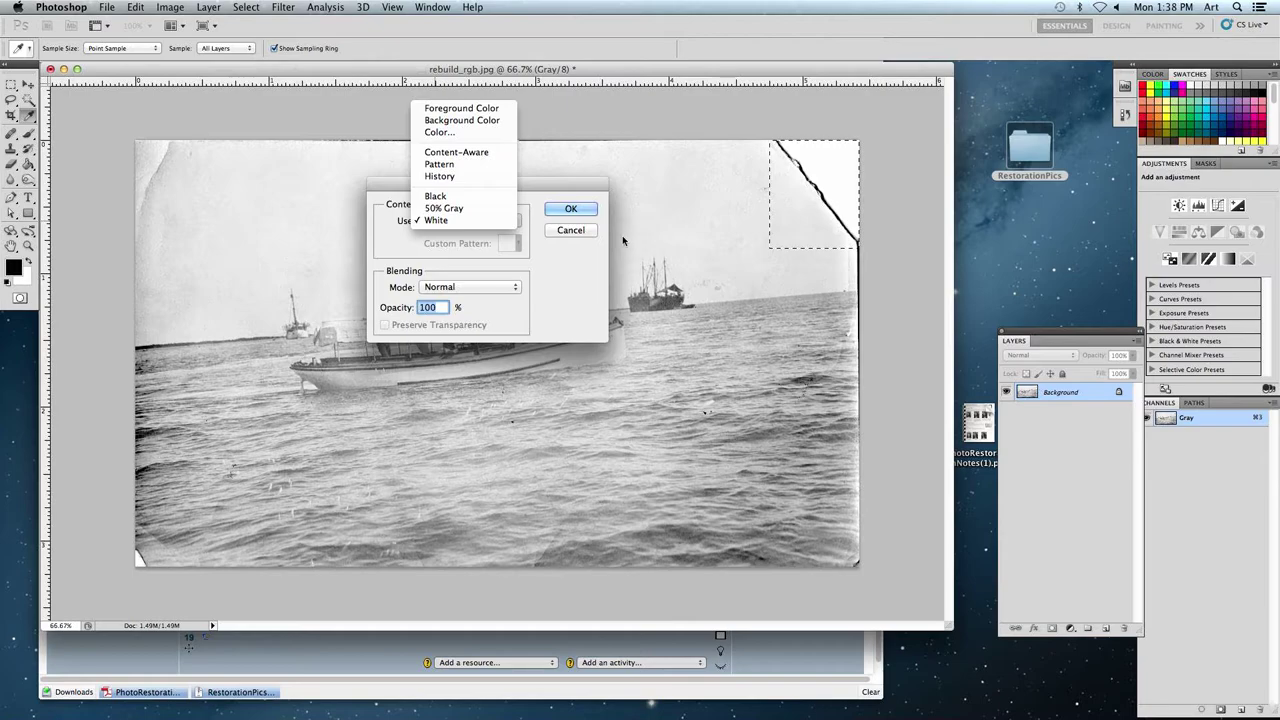
click(466, 157)
drag(512, 190, 330, 140)
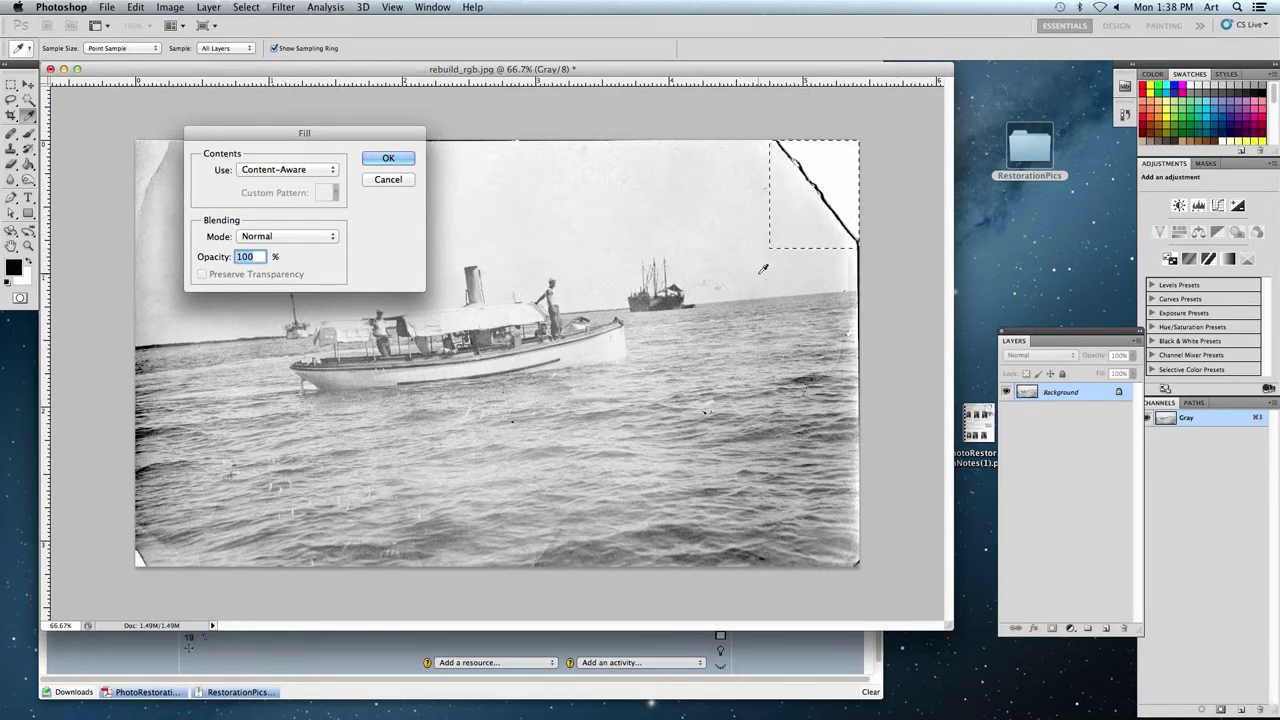
click(388, 162)
key(m)
click(742, 201)
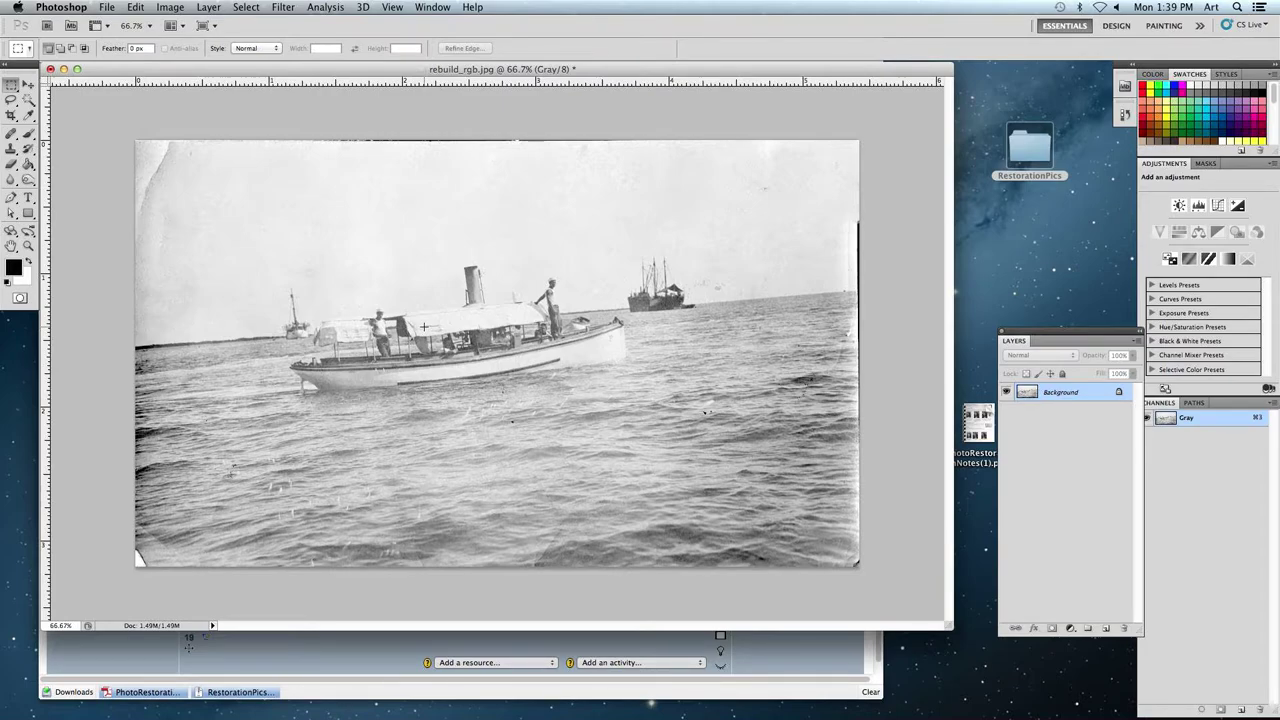
Draw a crop frame over the boat photo and tighten its corners to leave out the damaged borders.
click(12, 118)
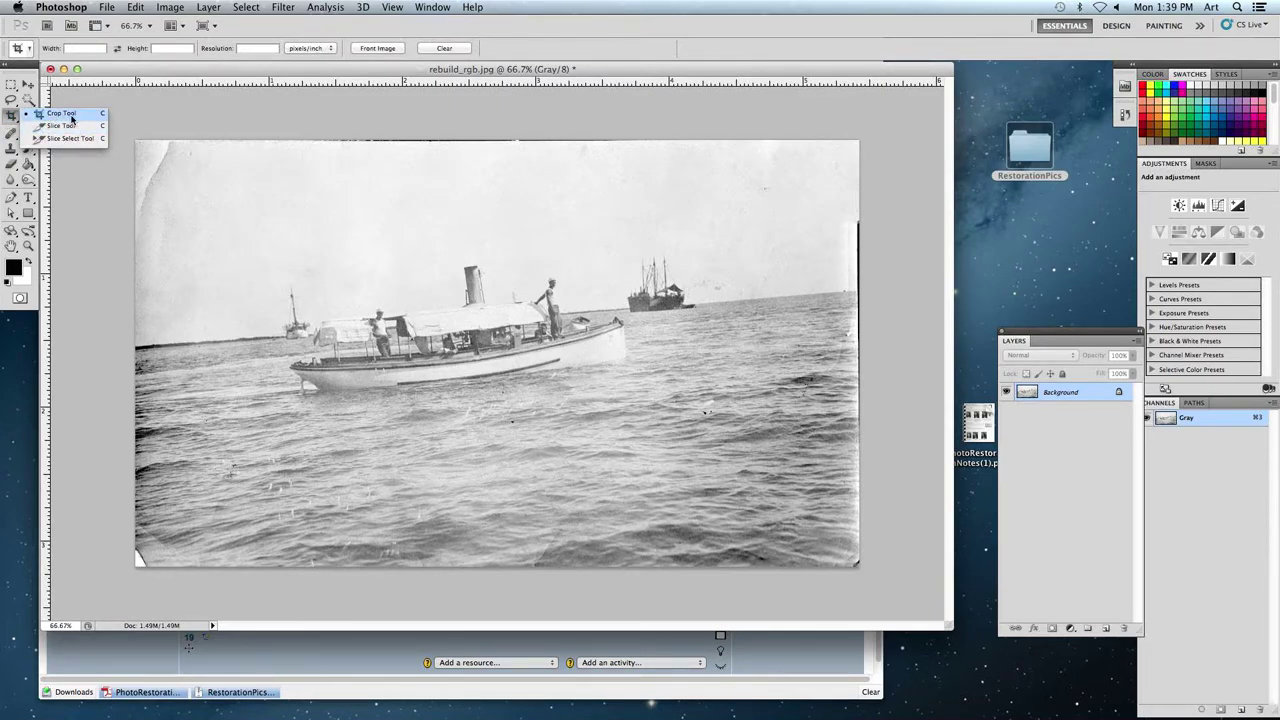
click(56, 114)
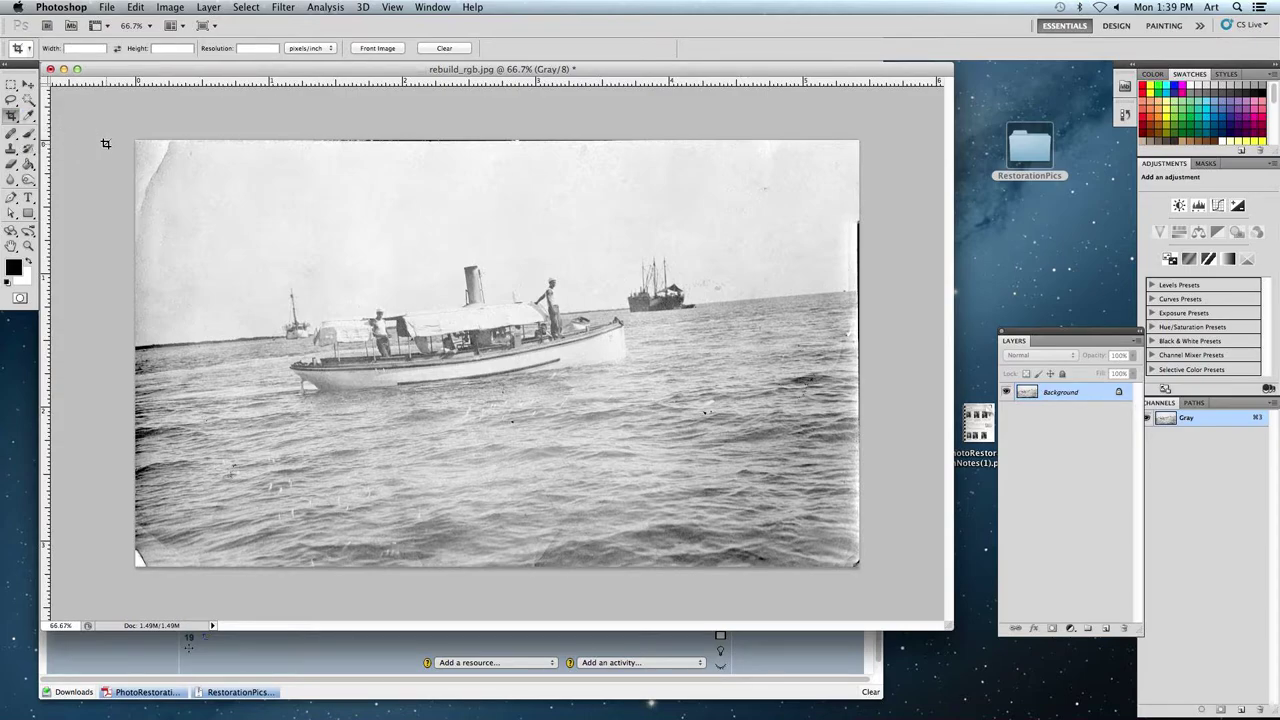
drag(146, 153, 844, 559)
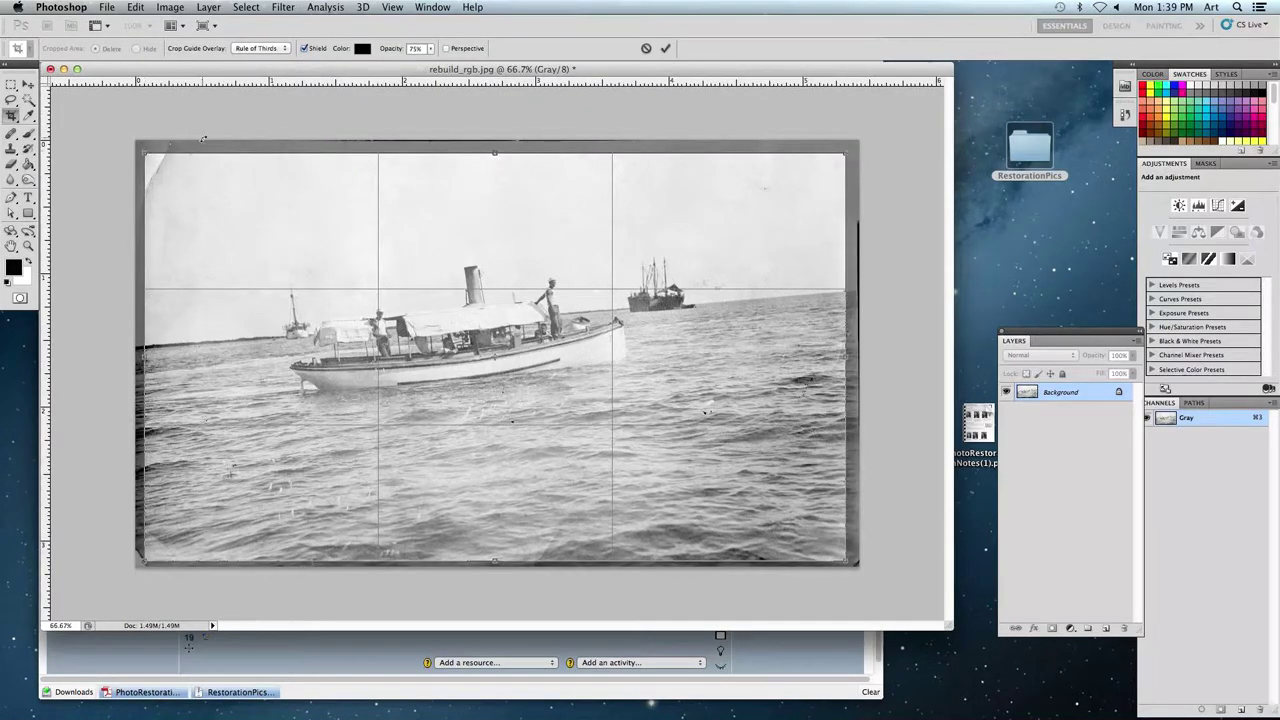
drag(845, 152, 824, 168)
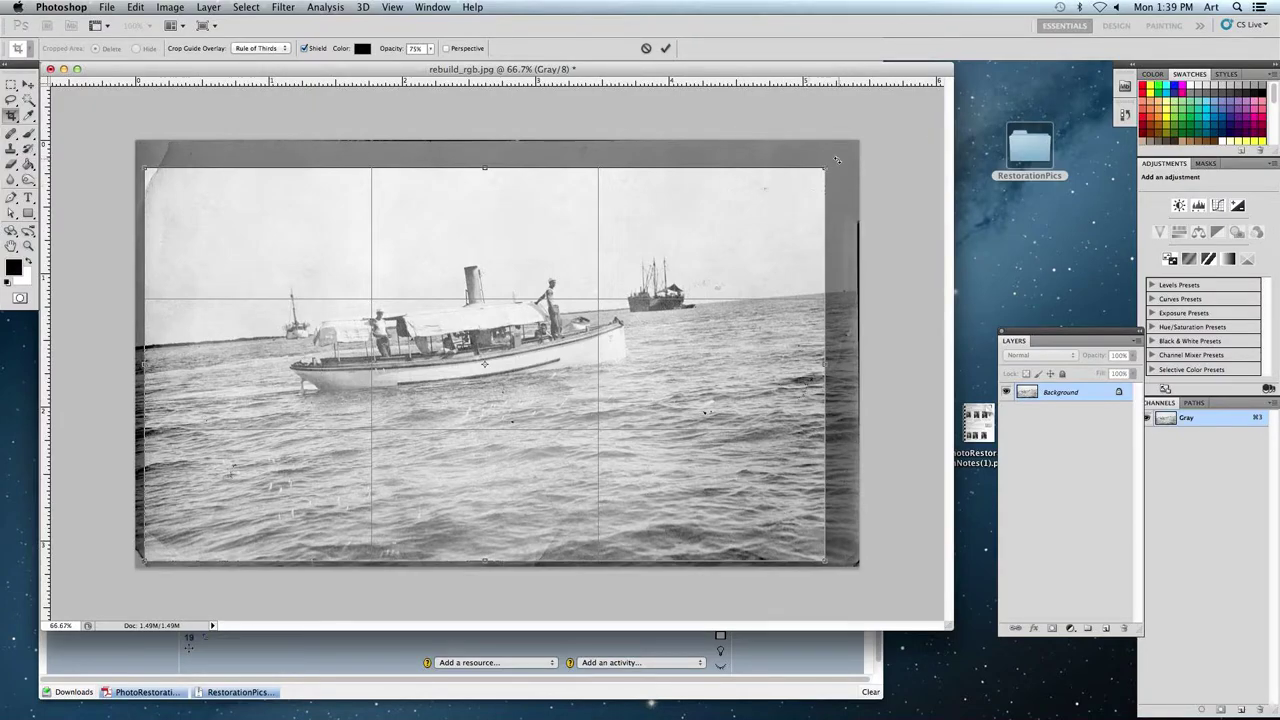
drag(140, 562, 163, 550)
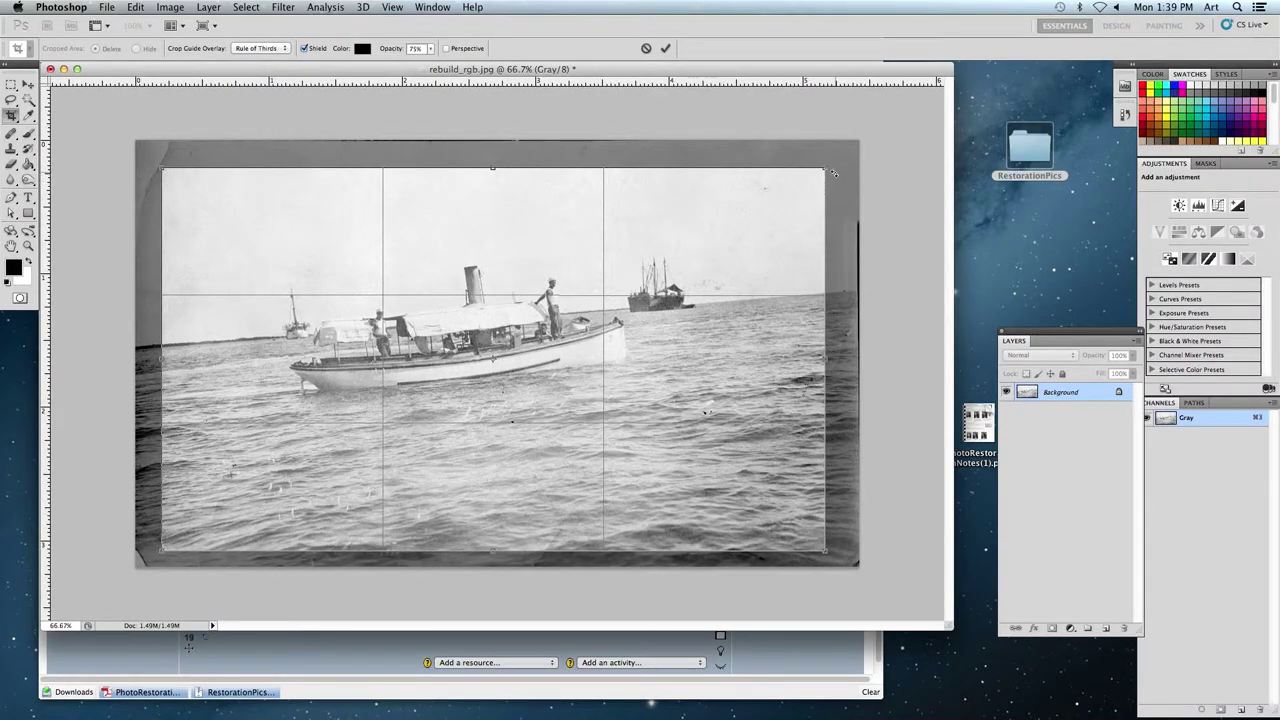
Rotate the crop frame to match the tilted horizon, raise its bottom edge inside the photo, and apply the crop.
drag(829, 149, 820, 142)
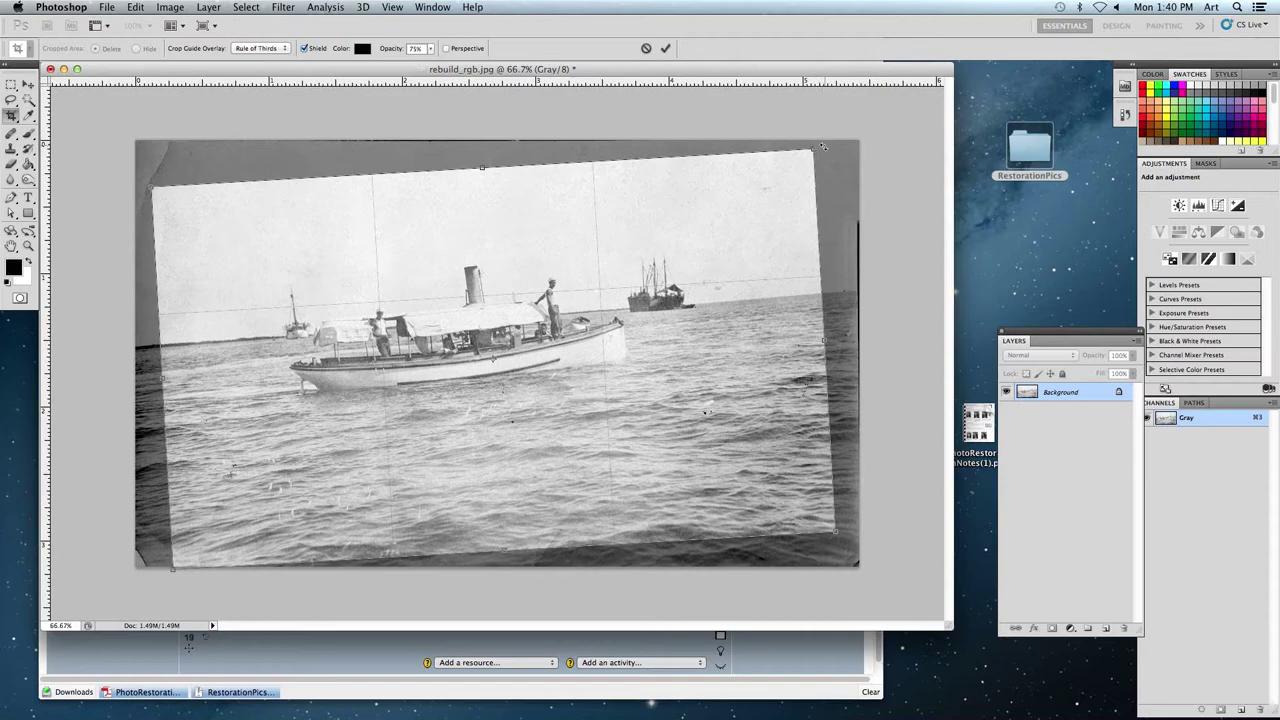
drag(822, 146, 784, 178)
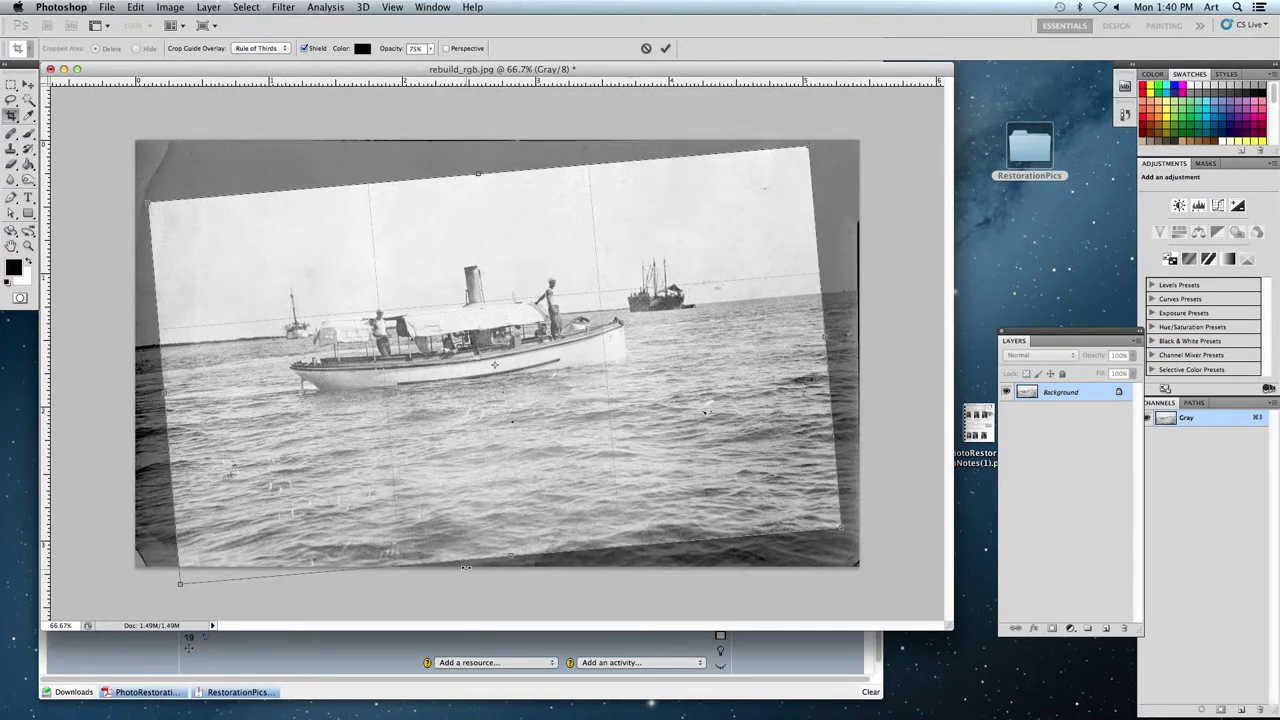
drag(509, 555, 509, 531)
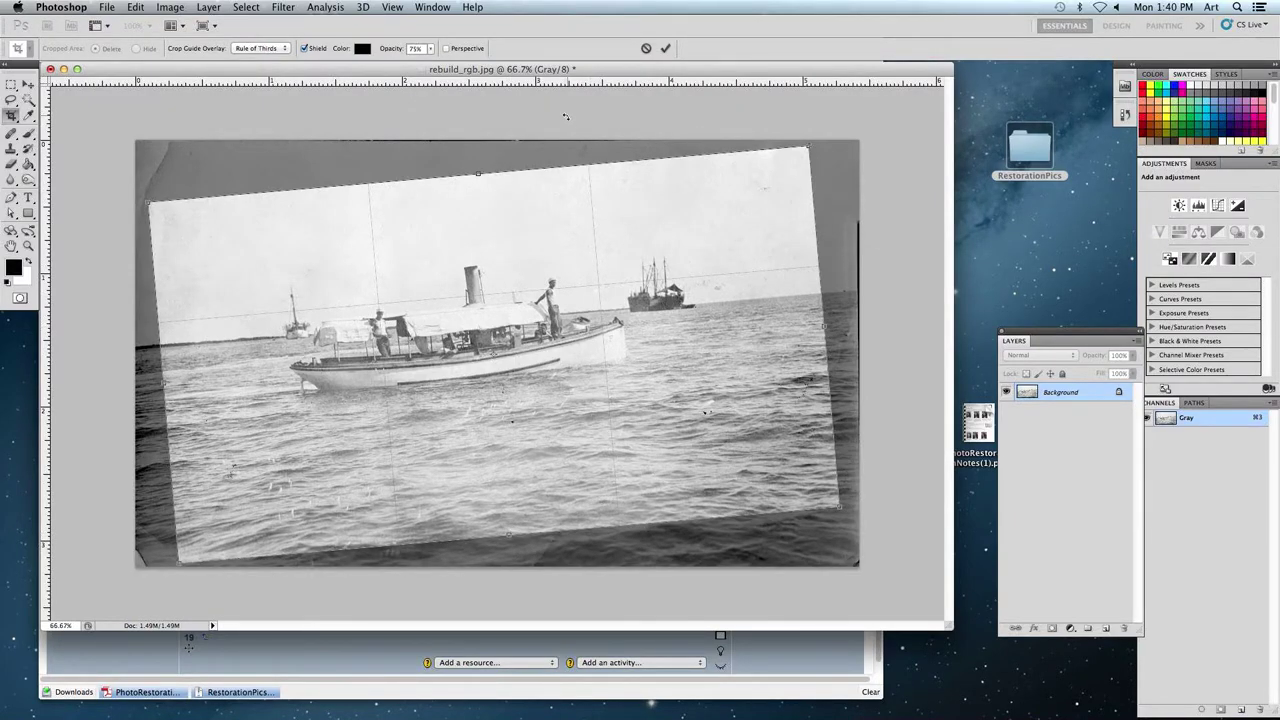
click(666, 49)
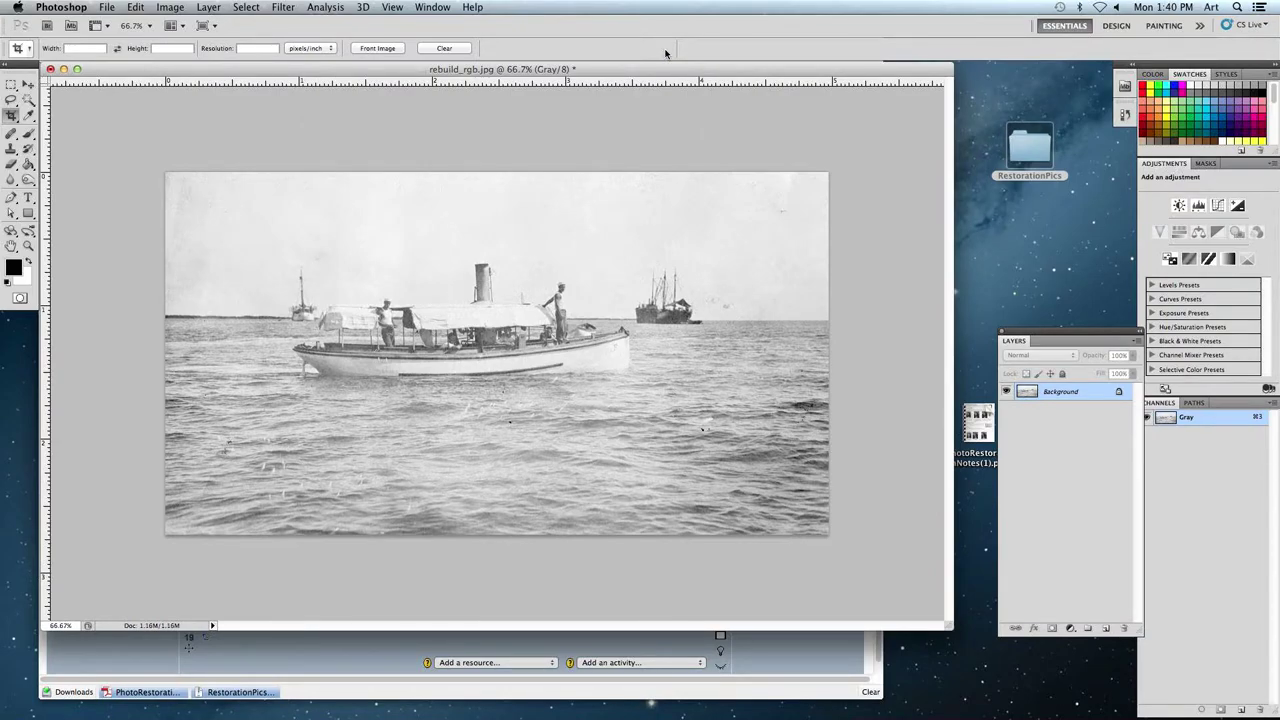
click(12, 115)
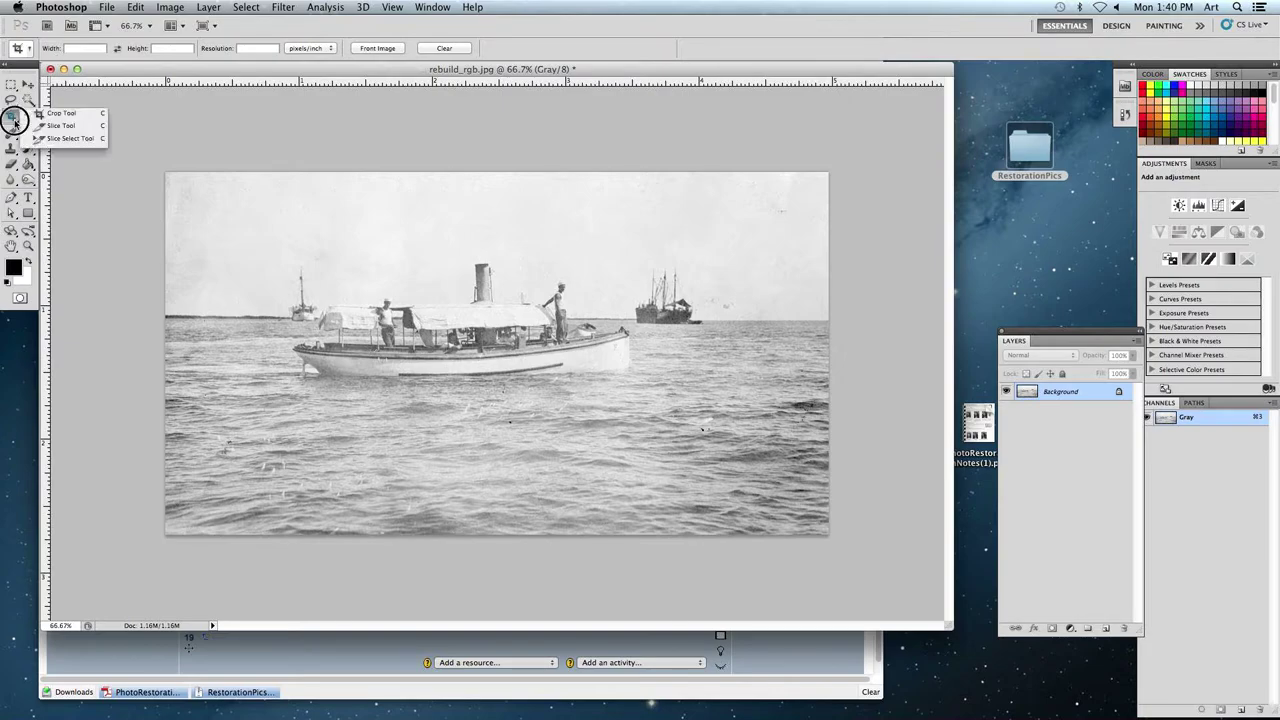
click(48, 115)
drag(220, 201, 472, 349)
key(Escape)
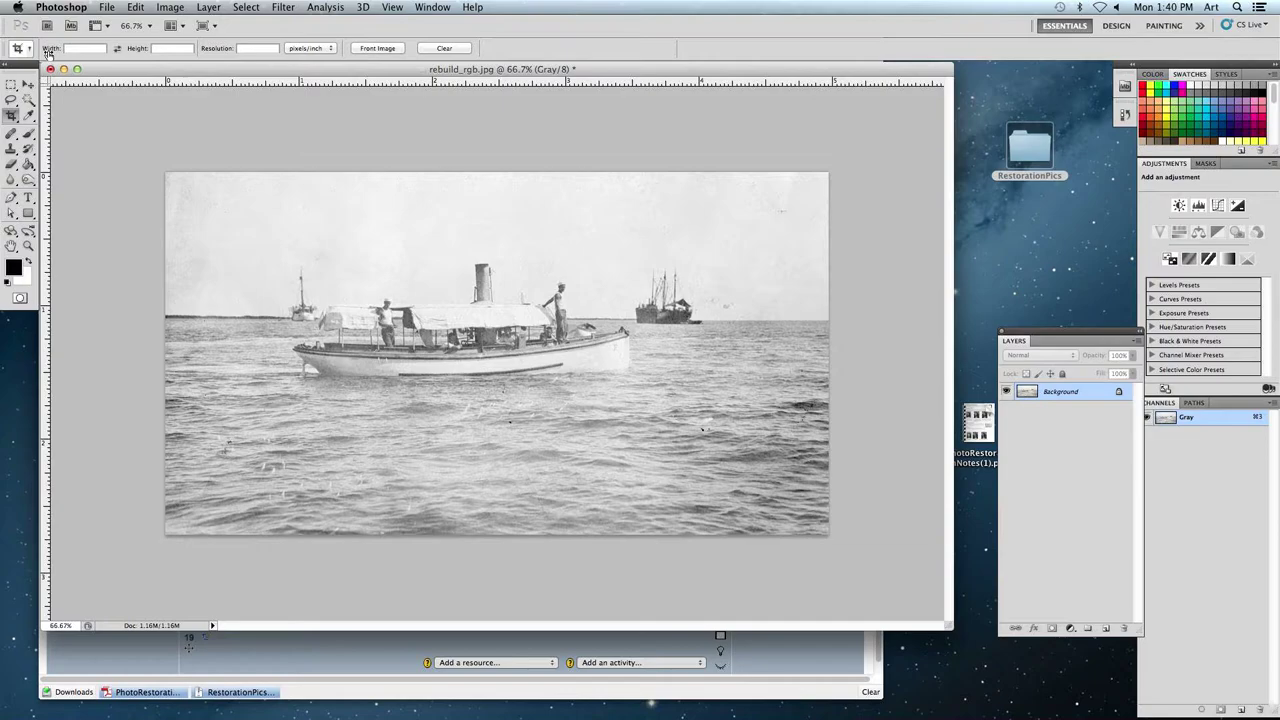
Crop the boat photo to a fixed size of 5 in wide by 3 in high, covering nearly its full height.
click(80, 48)
text(5)
click(165, 48)
text(3)
click(181, 186)
drag(224, 283, 758, 539)
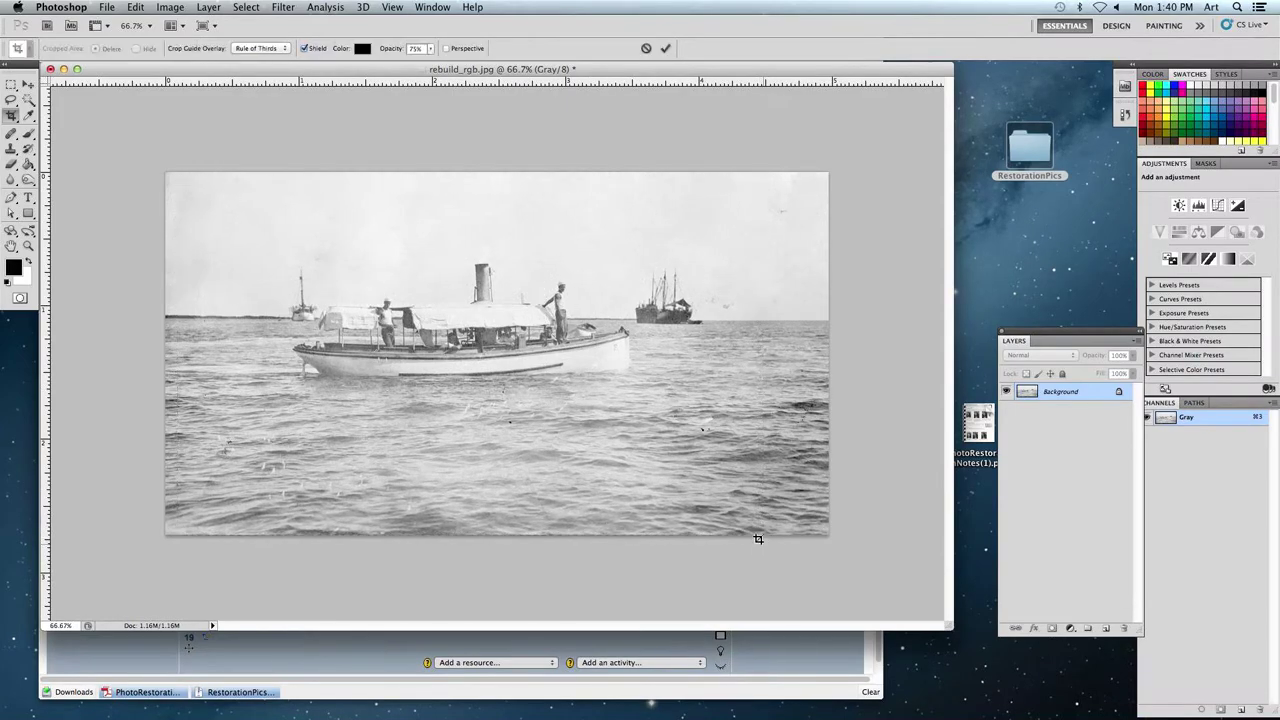
mouse_move(768, 181)
mouse_down()
mouse_move(720, 222)
mouse_move(771, 176)
mouse_up()
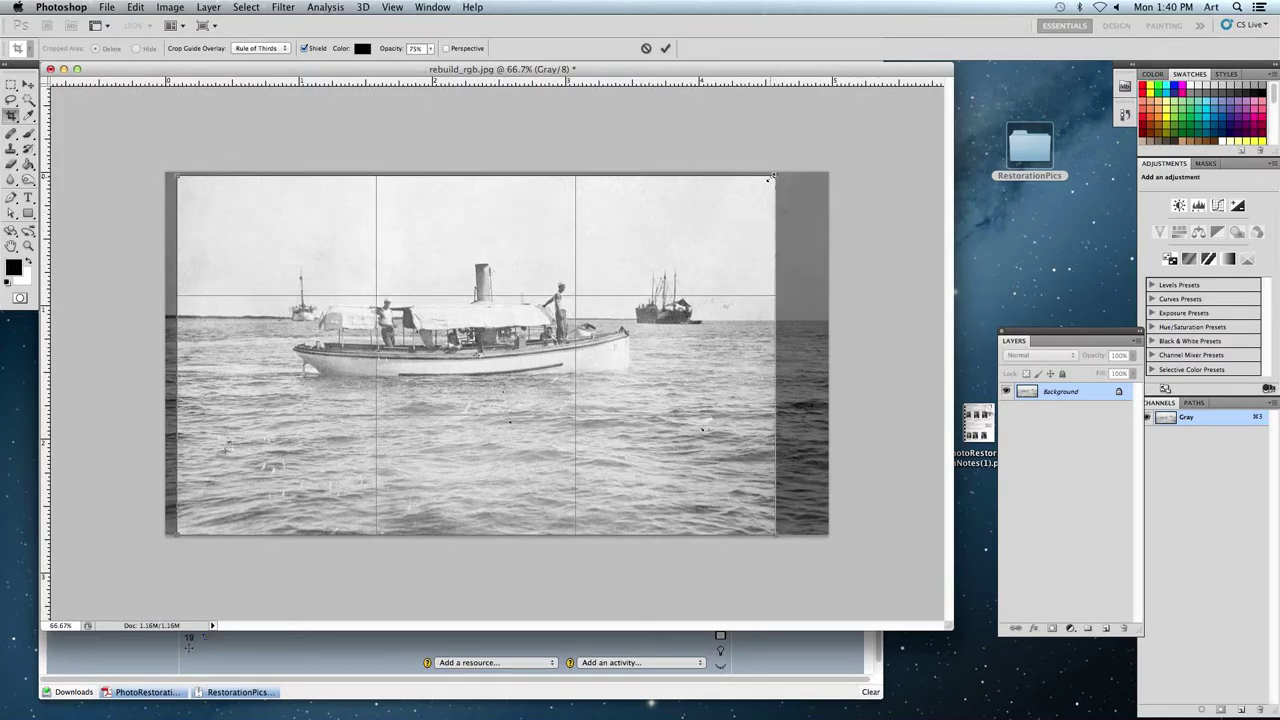
key(Return)
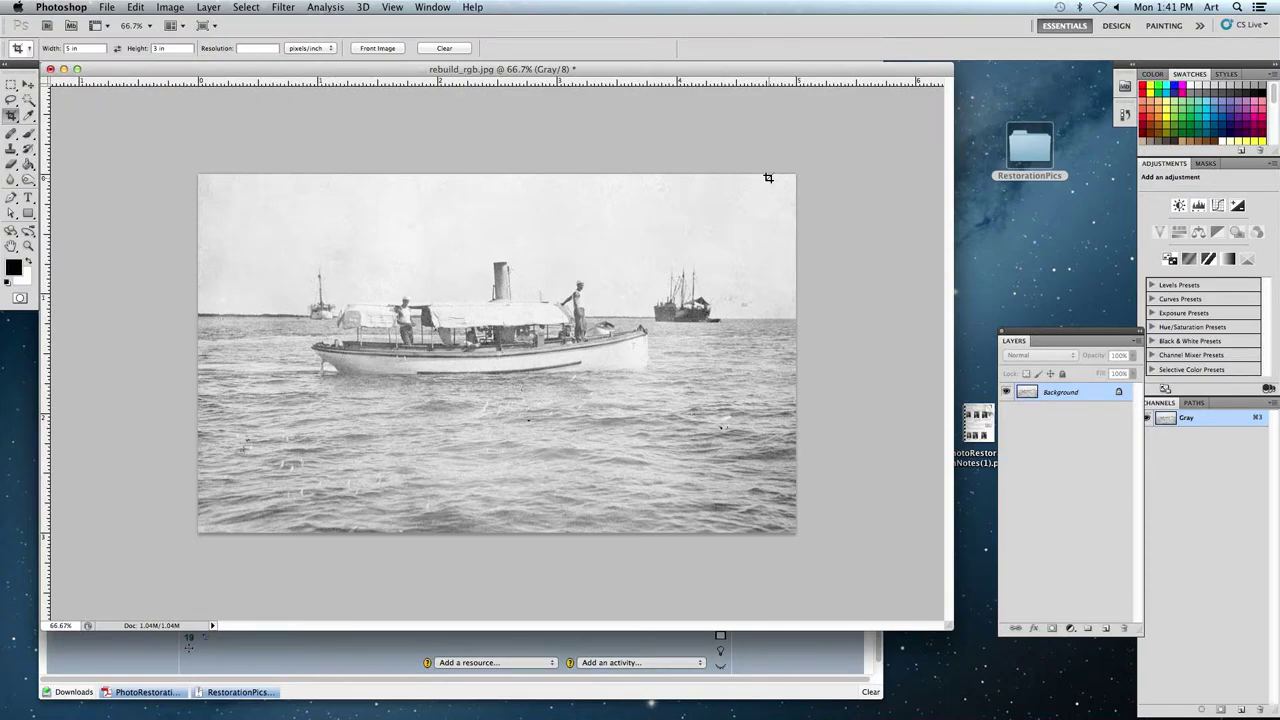
click(135, 7)
mouse_move(170, 7)
mouse_move(258, 57)
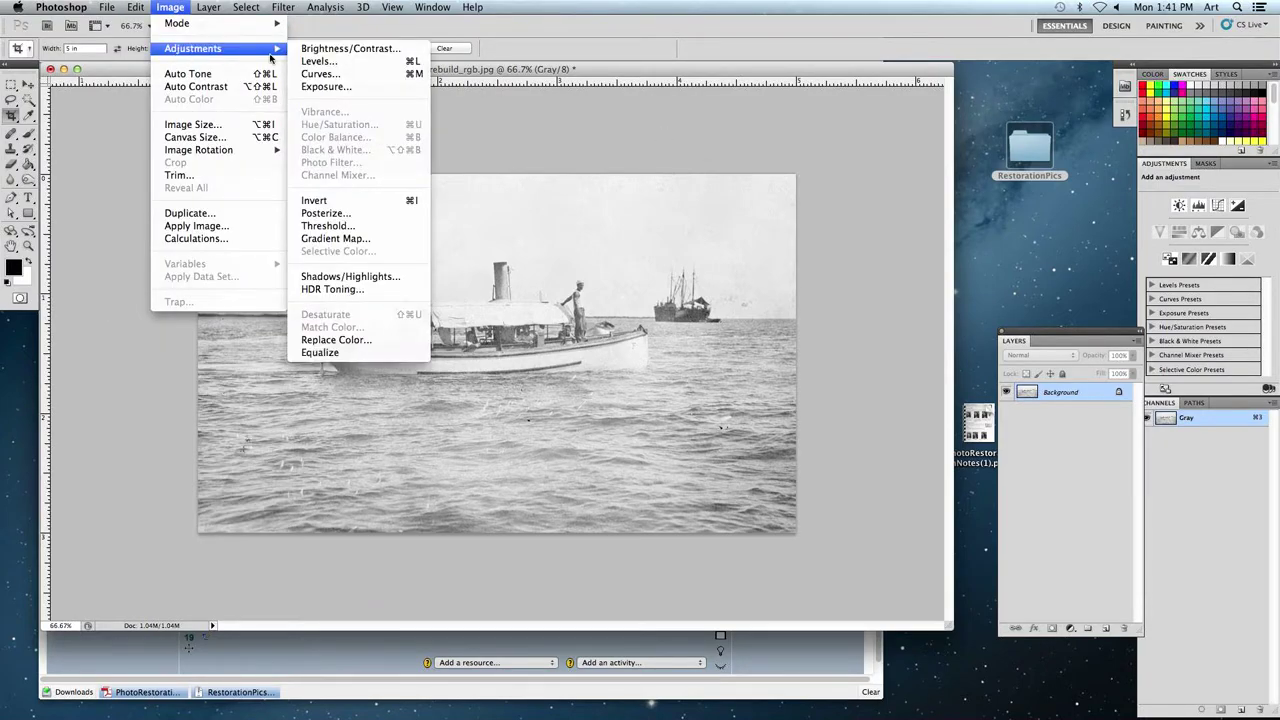
click(193, 8)
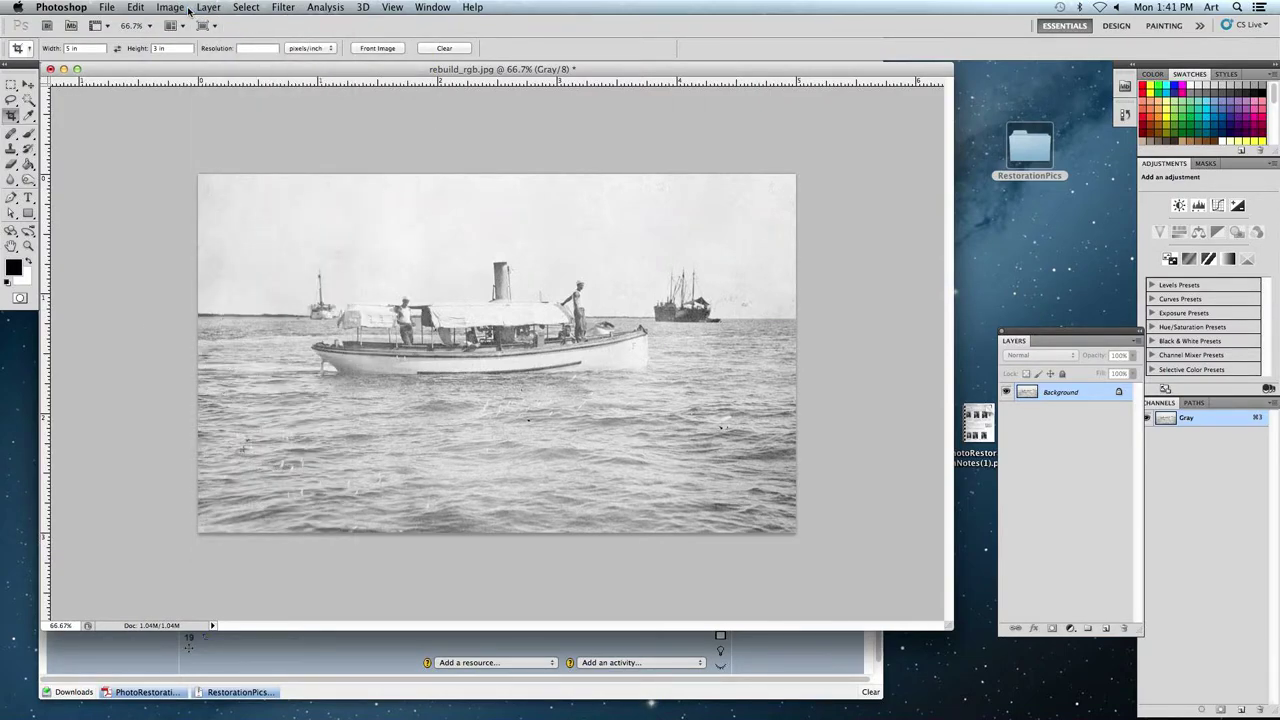
Close rebuild_rgb.jpg without saving and switch to the RestorationPics folder in Finder.
key(super+w)
click(590, 247)
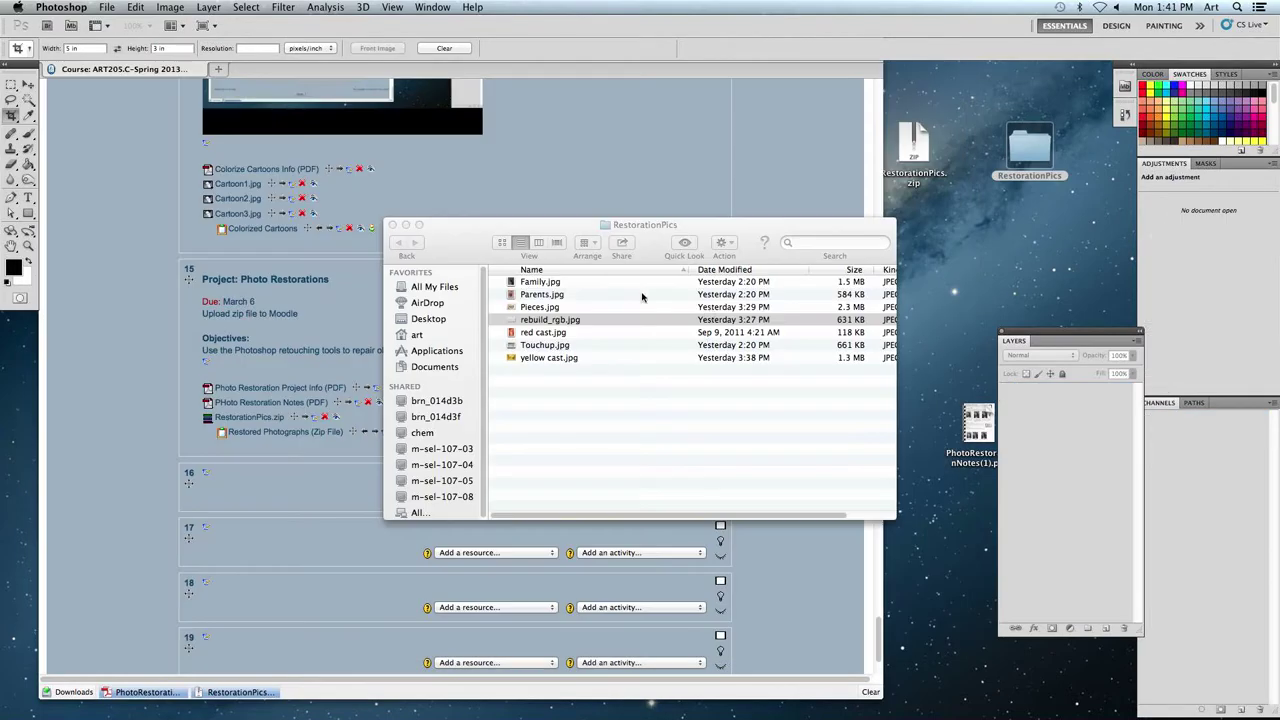
click(632, 395)
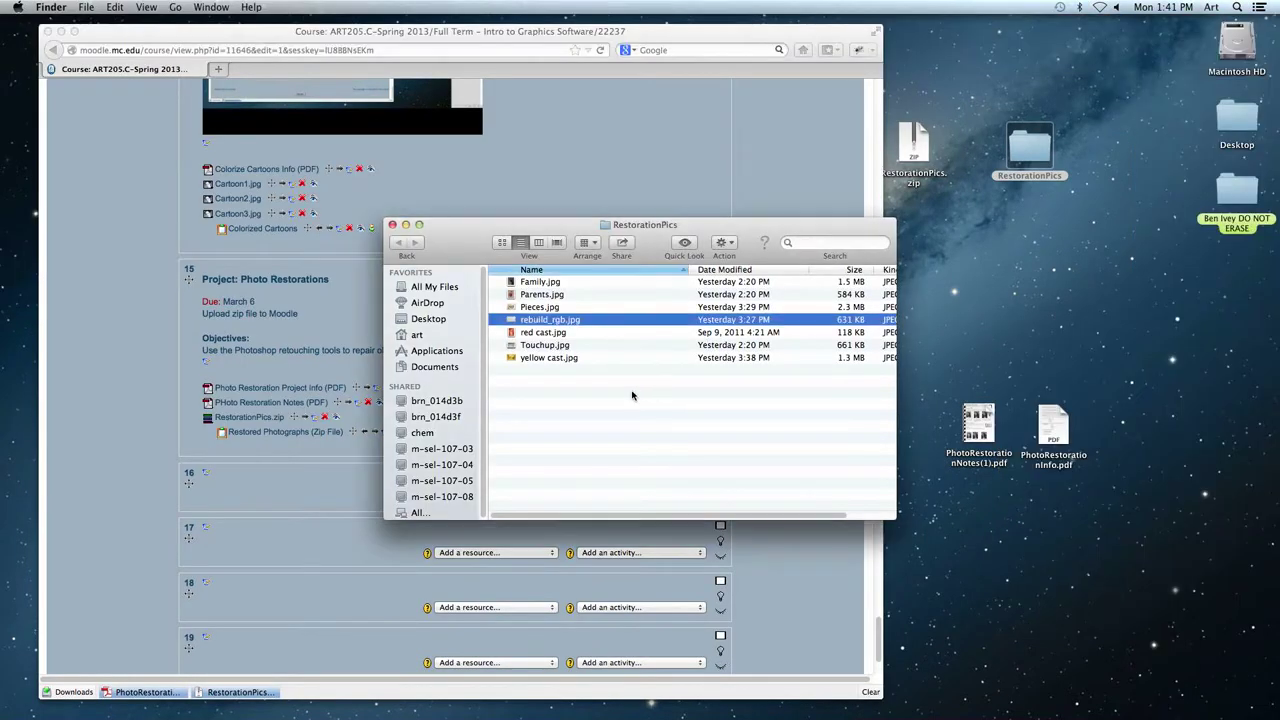
Preview red cast.jpg, open it in Photoshop, and enlarge its window around the photo.
click(561, 334)
key(space)
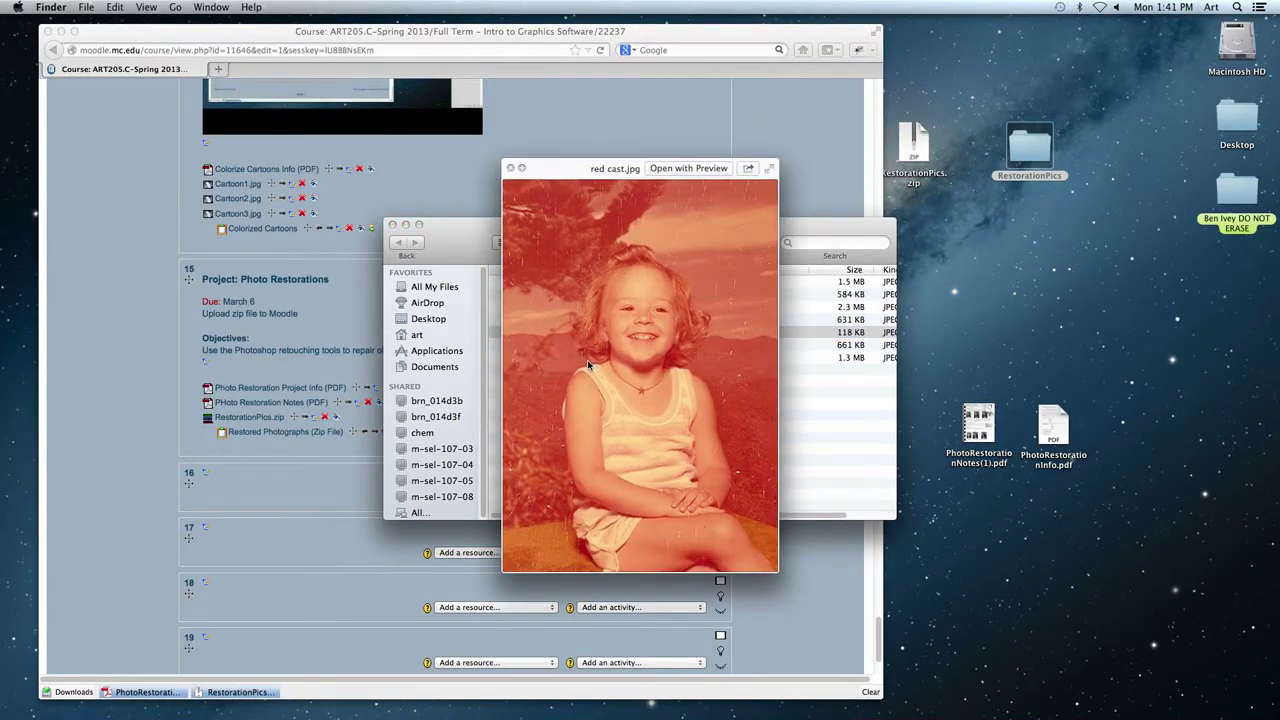
key(space)
drag(538, 334, 740, 665)
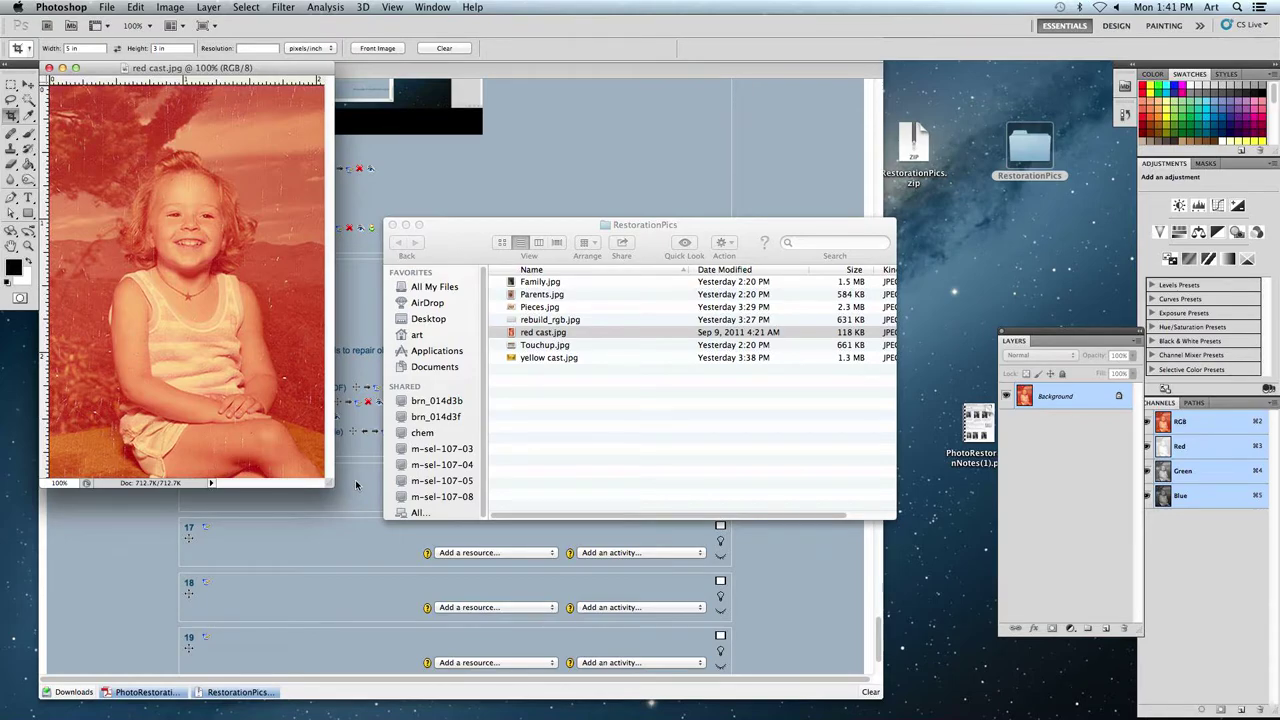
drag(329, 481, 770, 634)
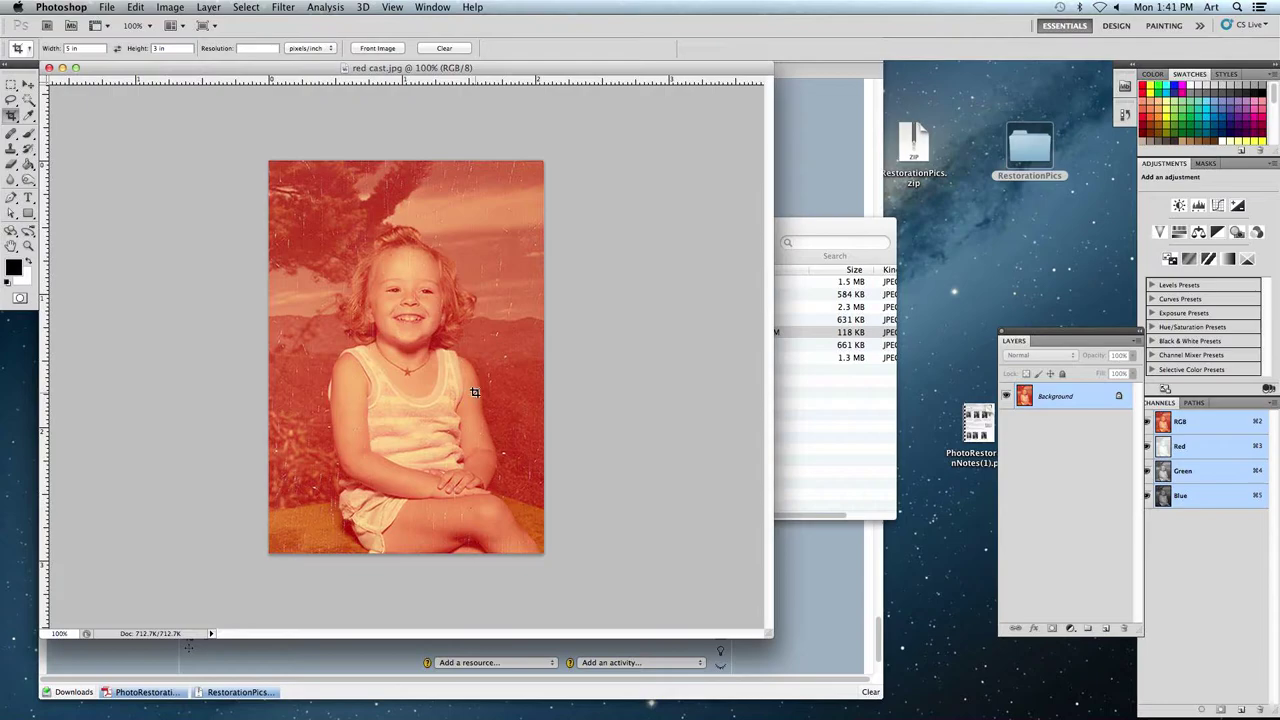
Open a Levels adjustment on red cast.jpg and raise the Red channel's black input level to 166.
click(169, 8)
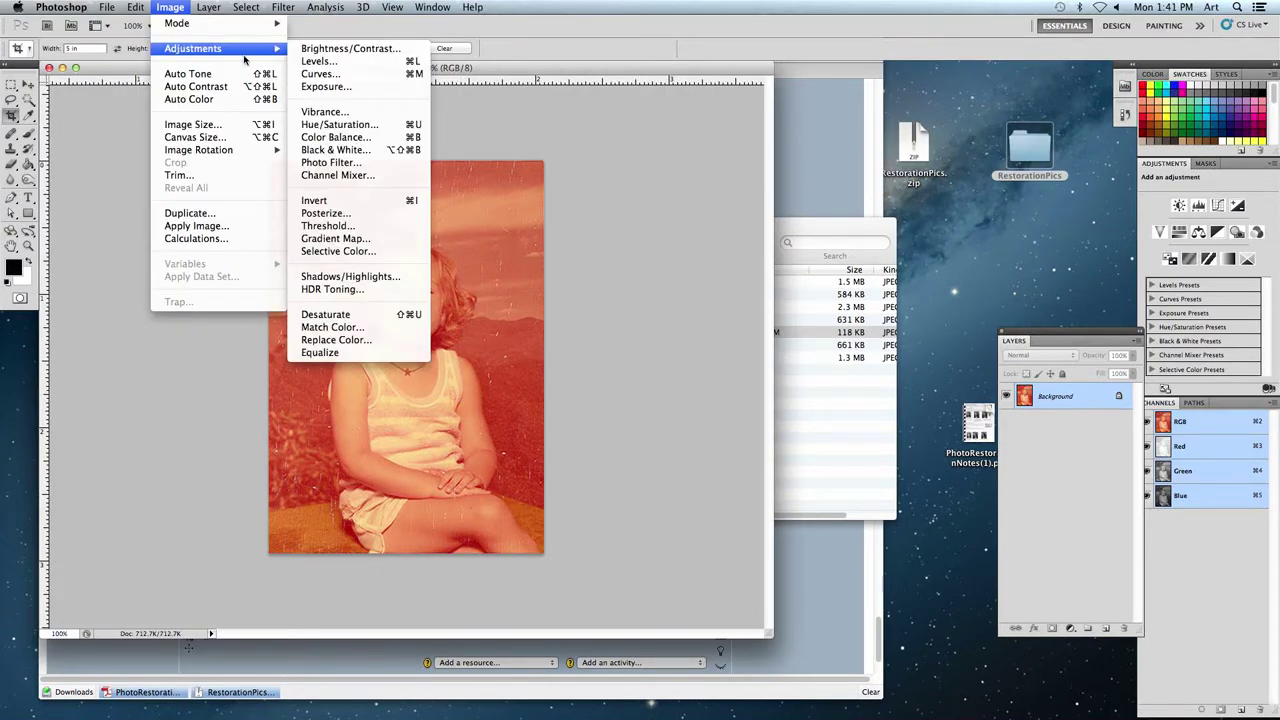
mouse_move(262, 50)
click(318, 62)
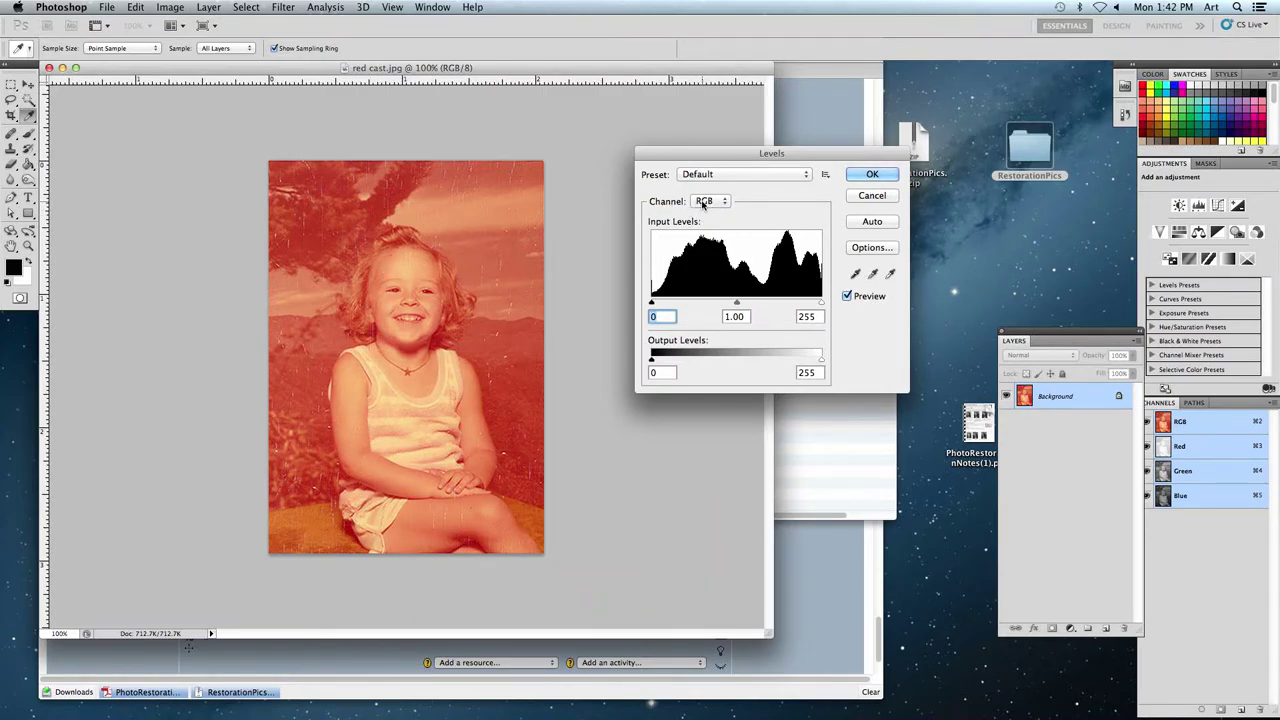
click(708, 205)
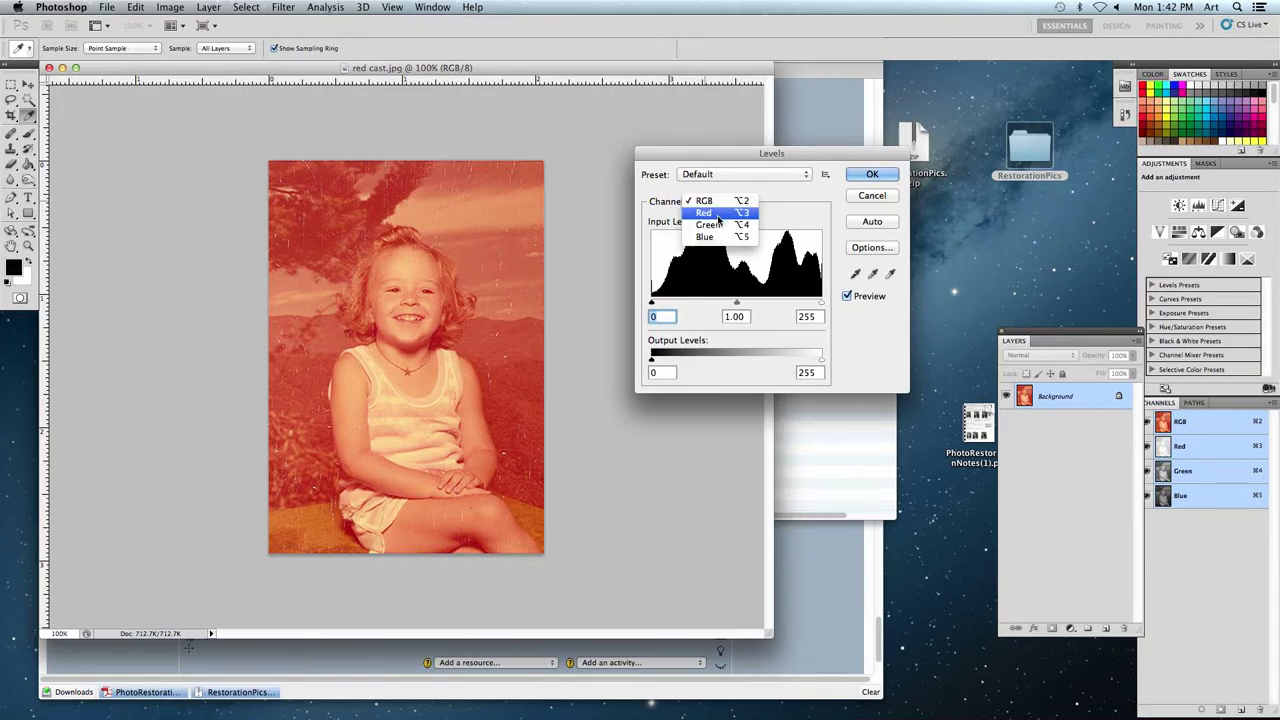
click(703, 214)
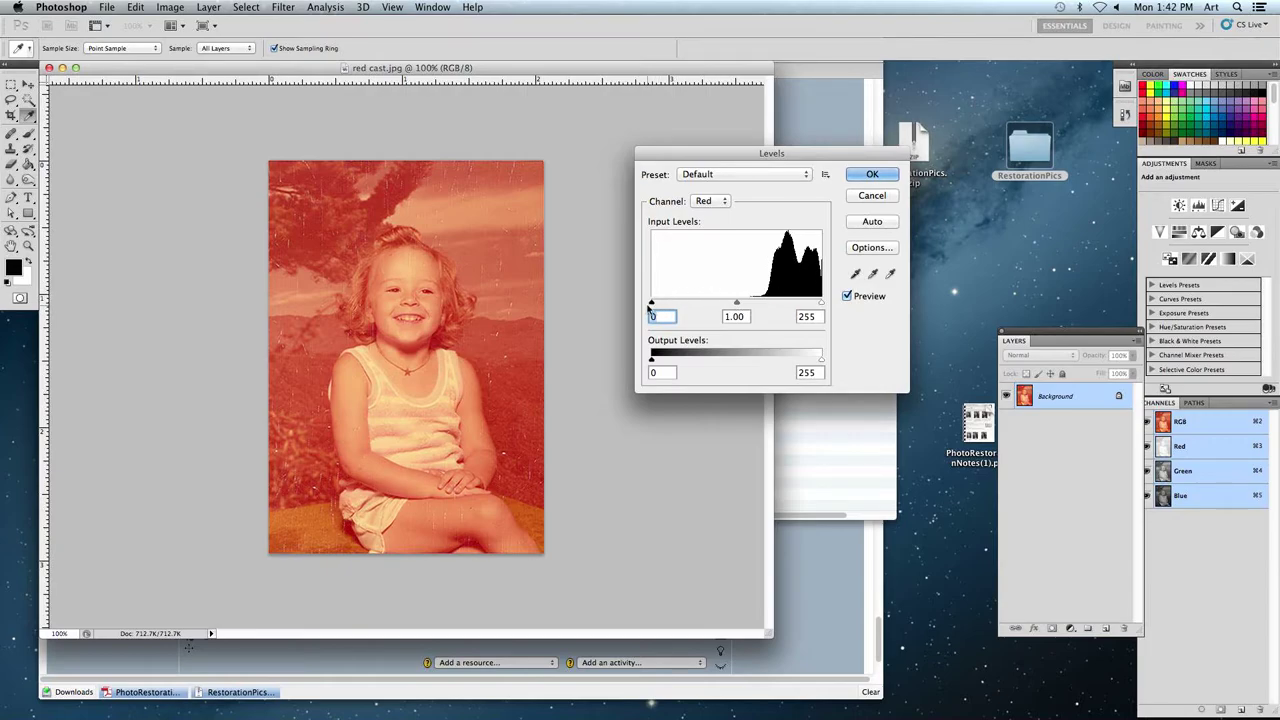
drag(651, 303, 762, 303)
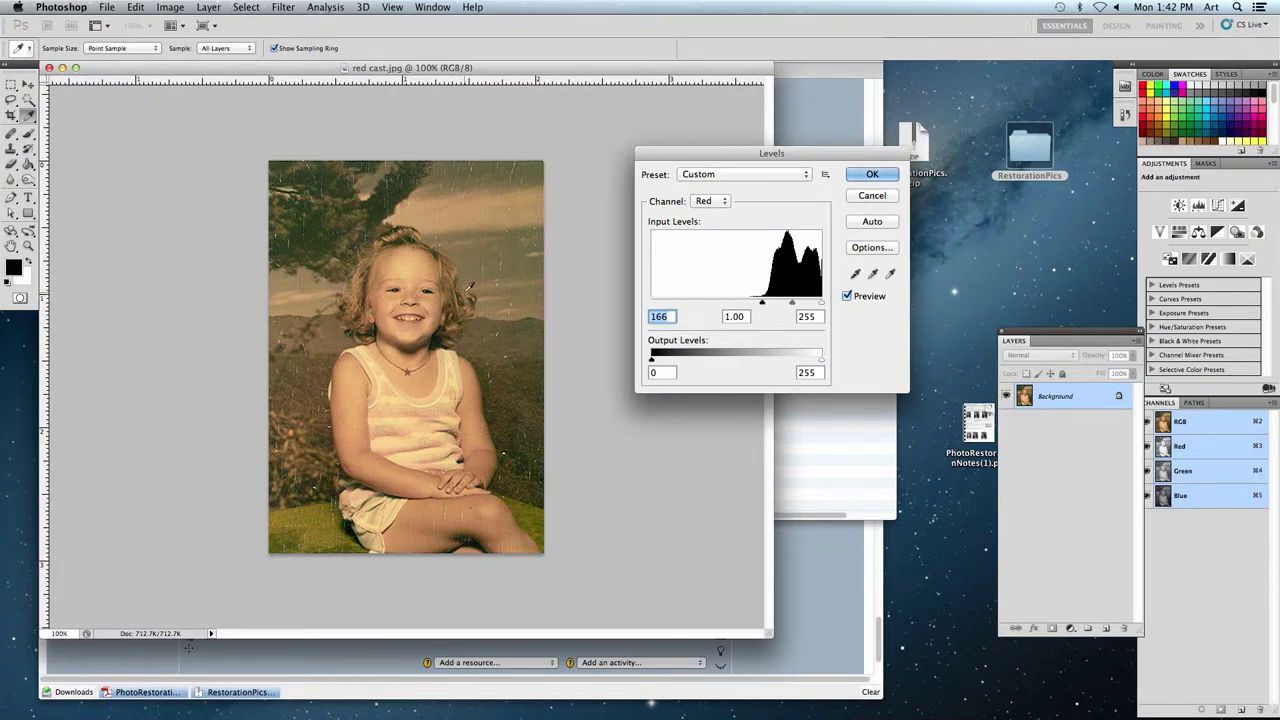
Set the Green channel's input levels to 22 for black and 231 for white.
click(700, 201)
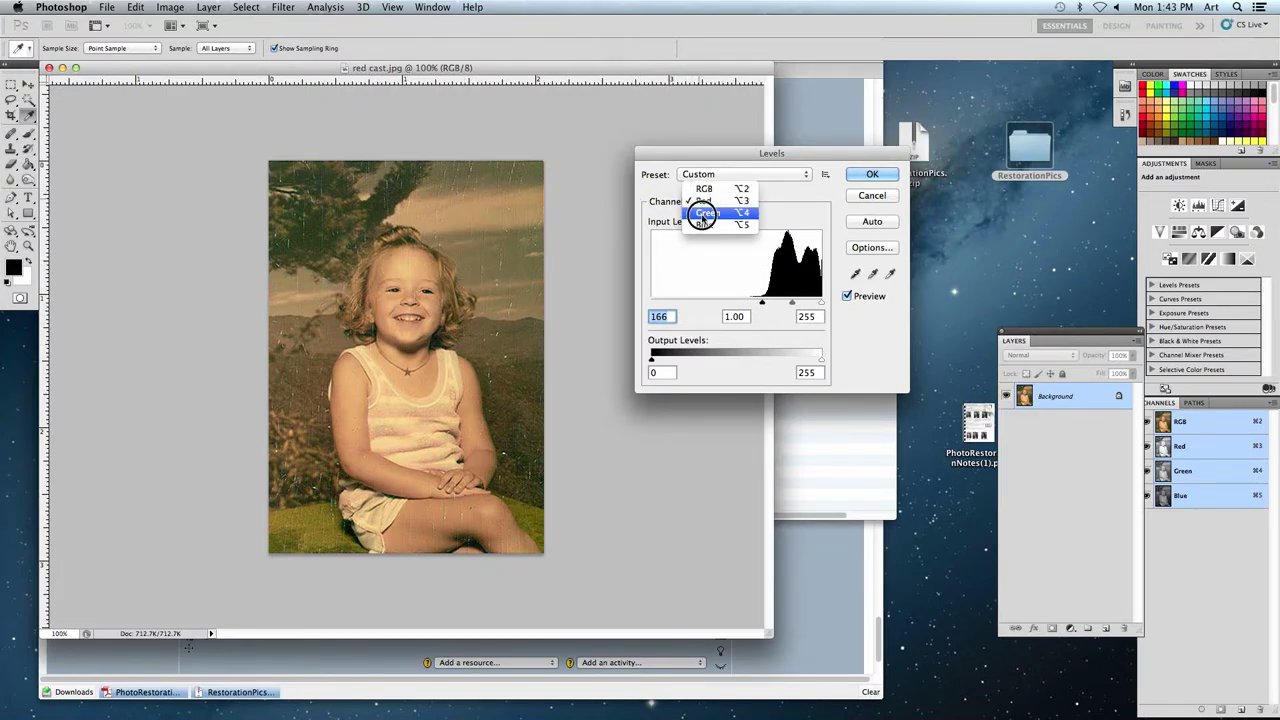
click(699, 215)
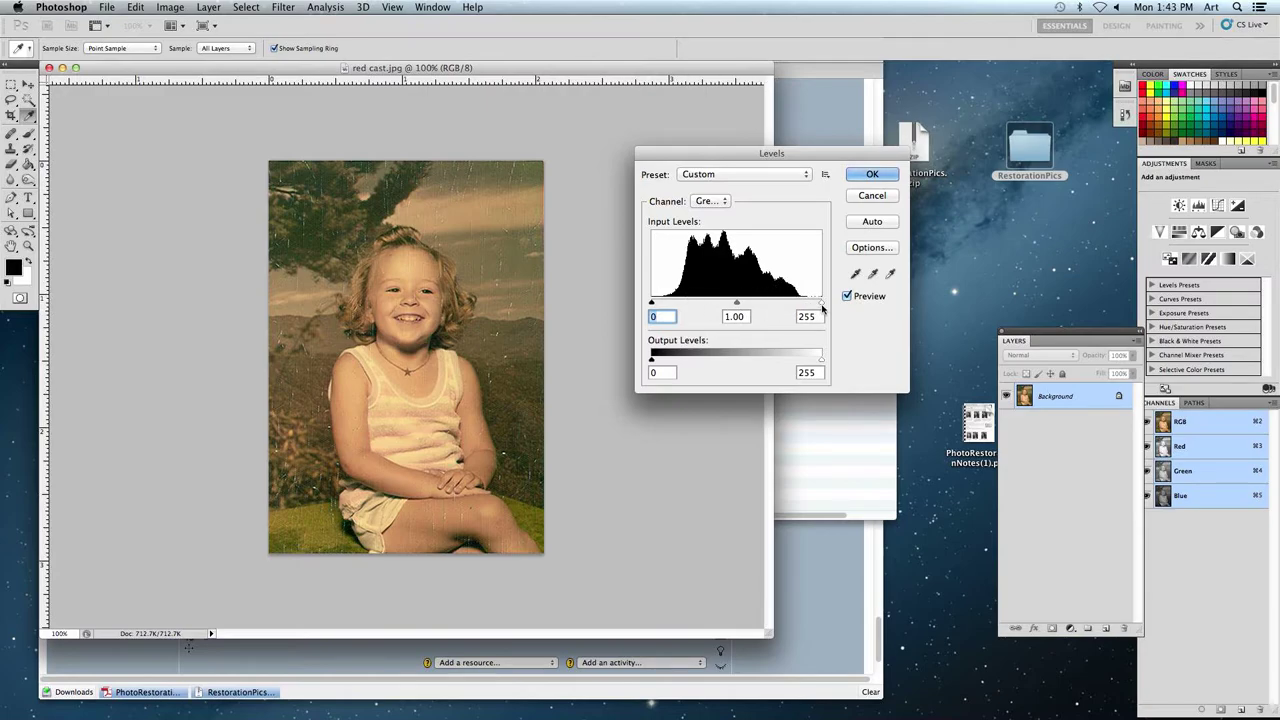
drag(821, 302, 806, 302)
drag(652, 302, 666, 303)
Lower the Blue channel's white input level to 154 and apply the Levels adjustment.
click(712, 201)
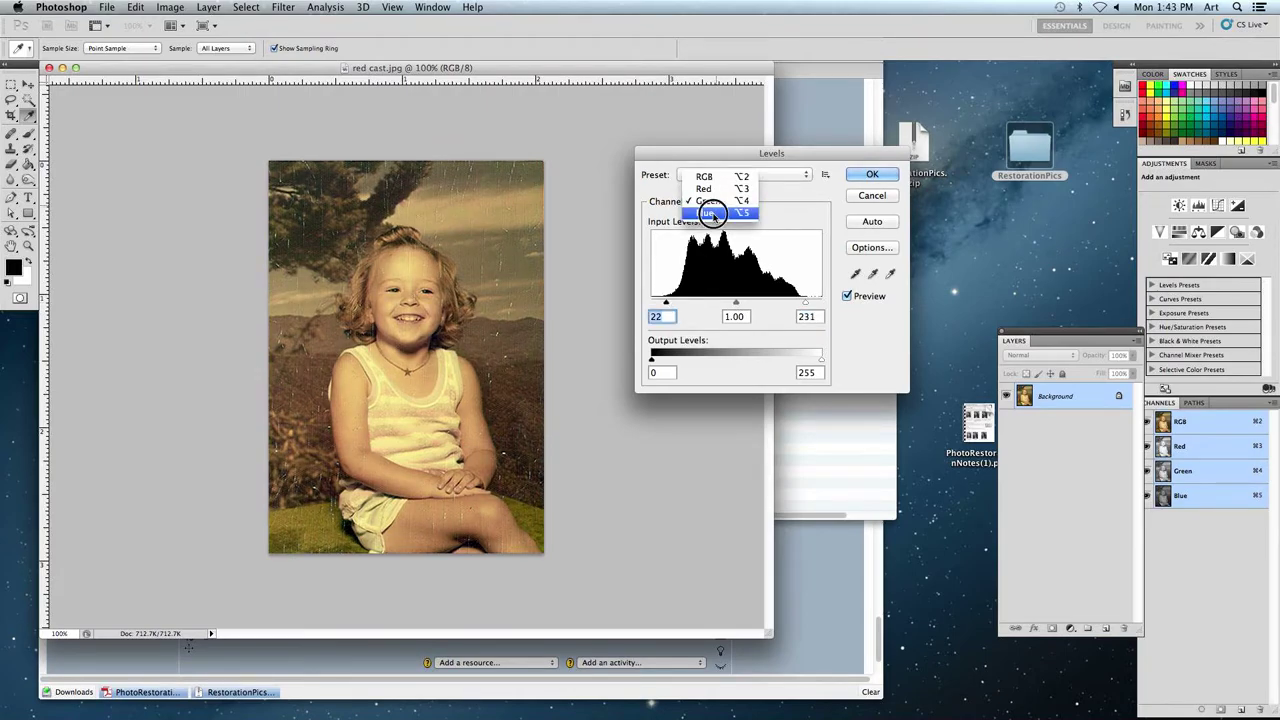
click(712, 213)
drag(820, 302, 754, 302)
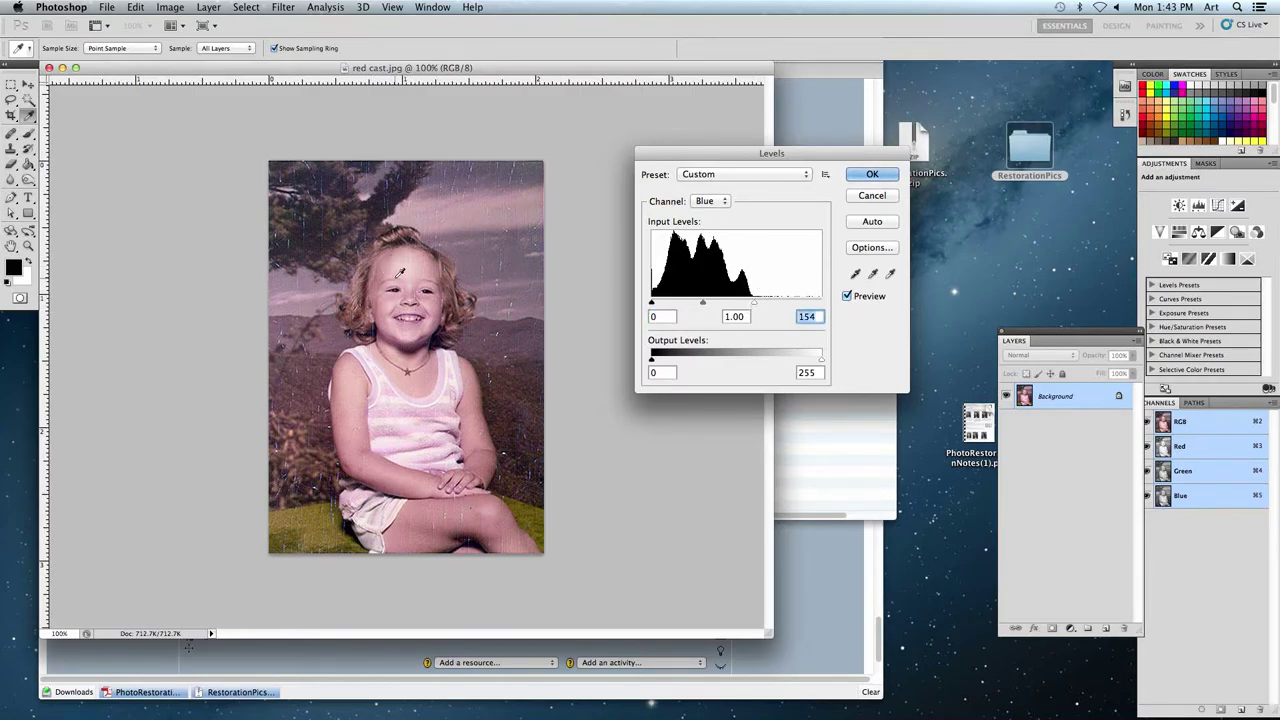
click(873, 178)
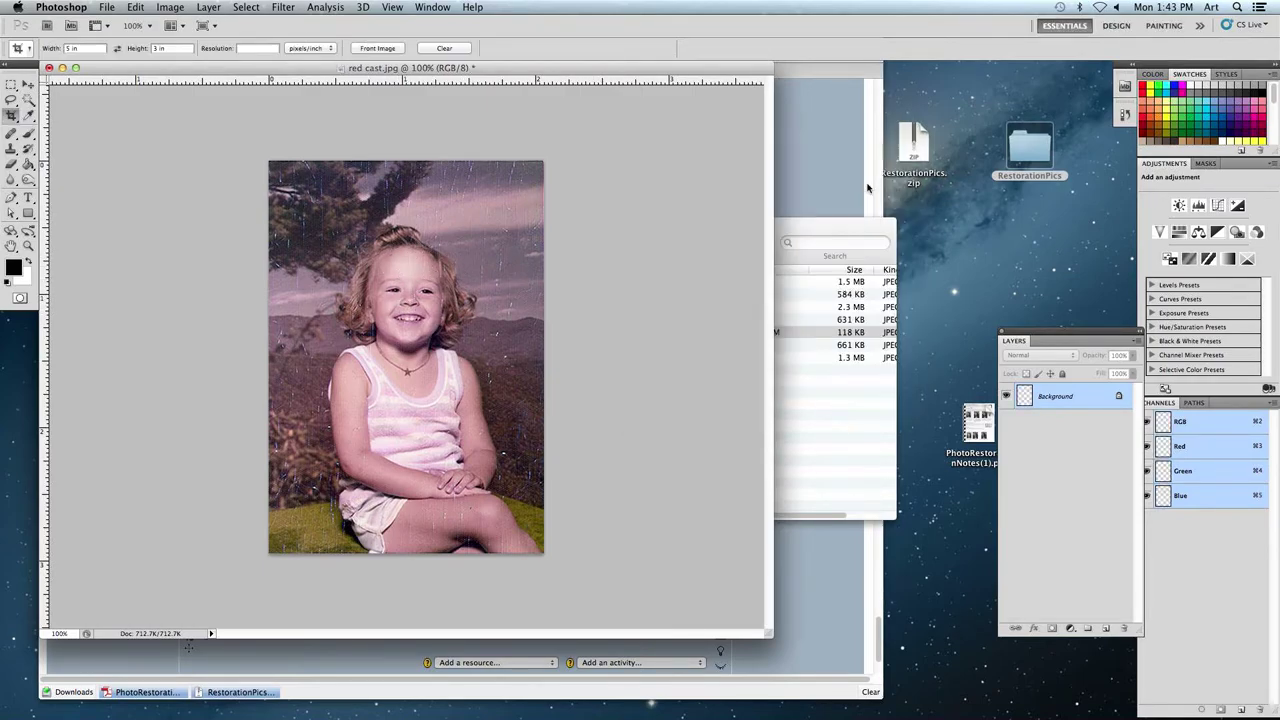
Undo and redo the Levels correction to compare before and after, leaving it undone.
key(super+z)
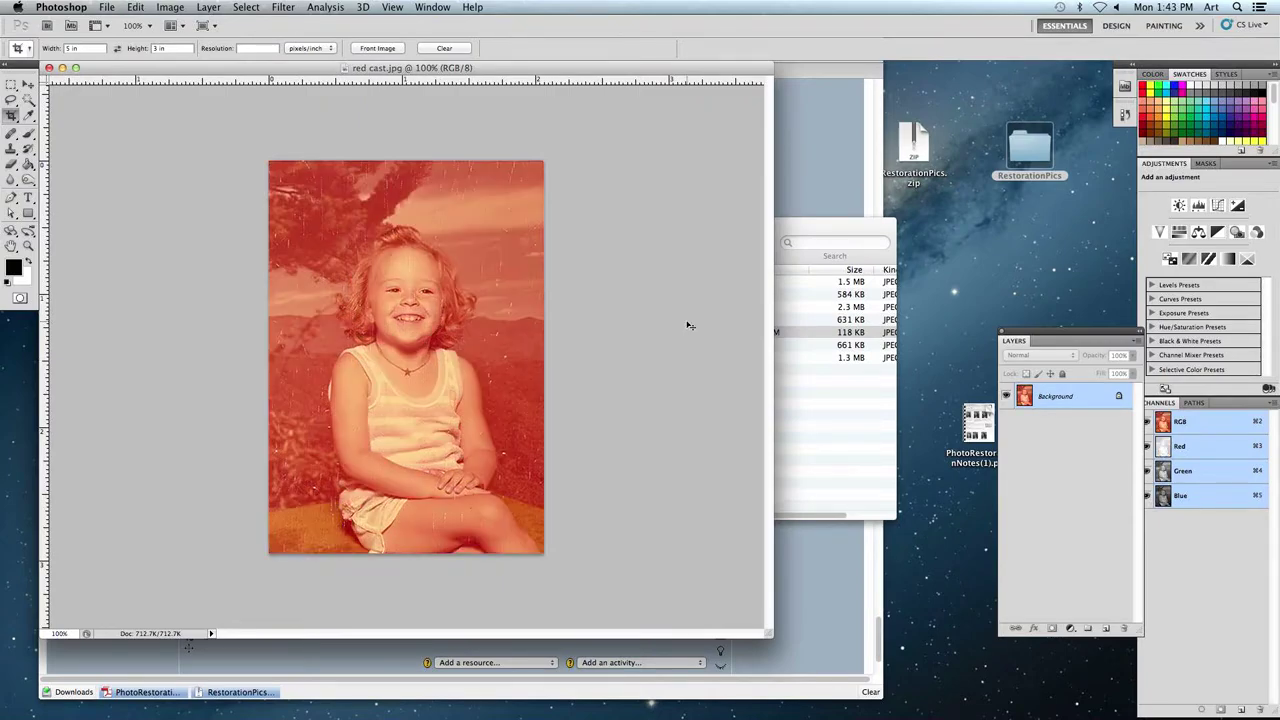
key(super+z)
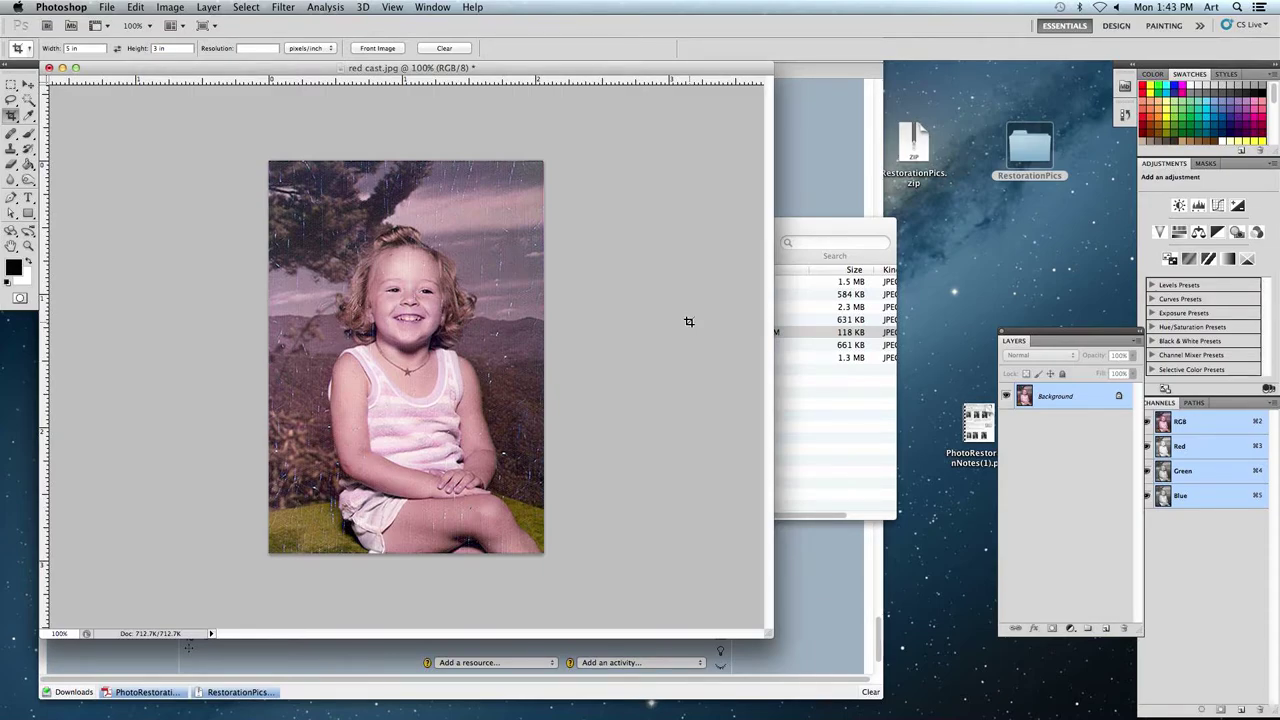
key(super+z)
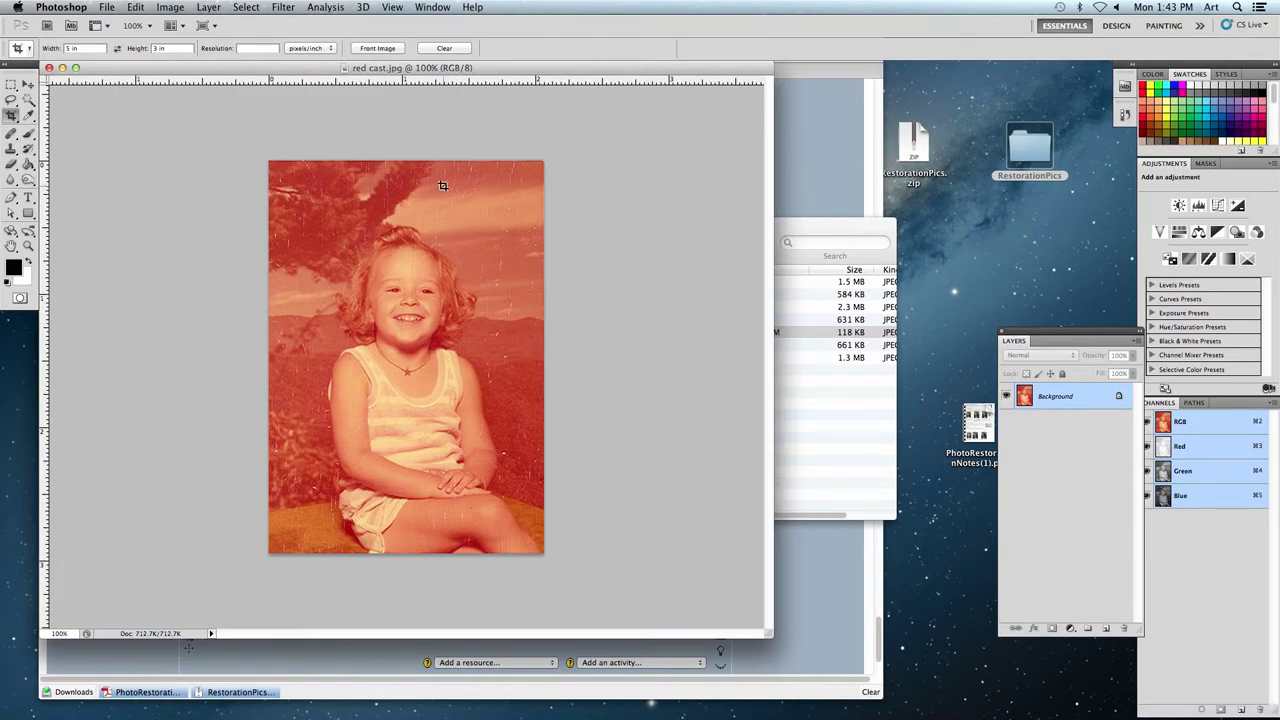
Apply Auto Tone and Auto Contrast to the red-tinted photo of the girl.
click(168, 8)
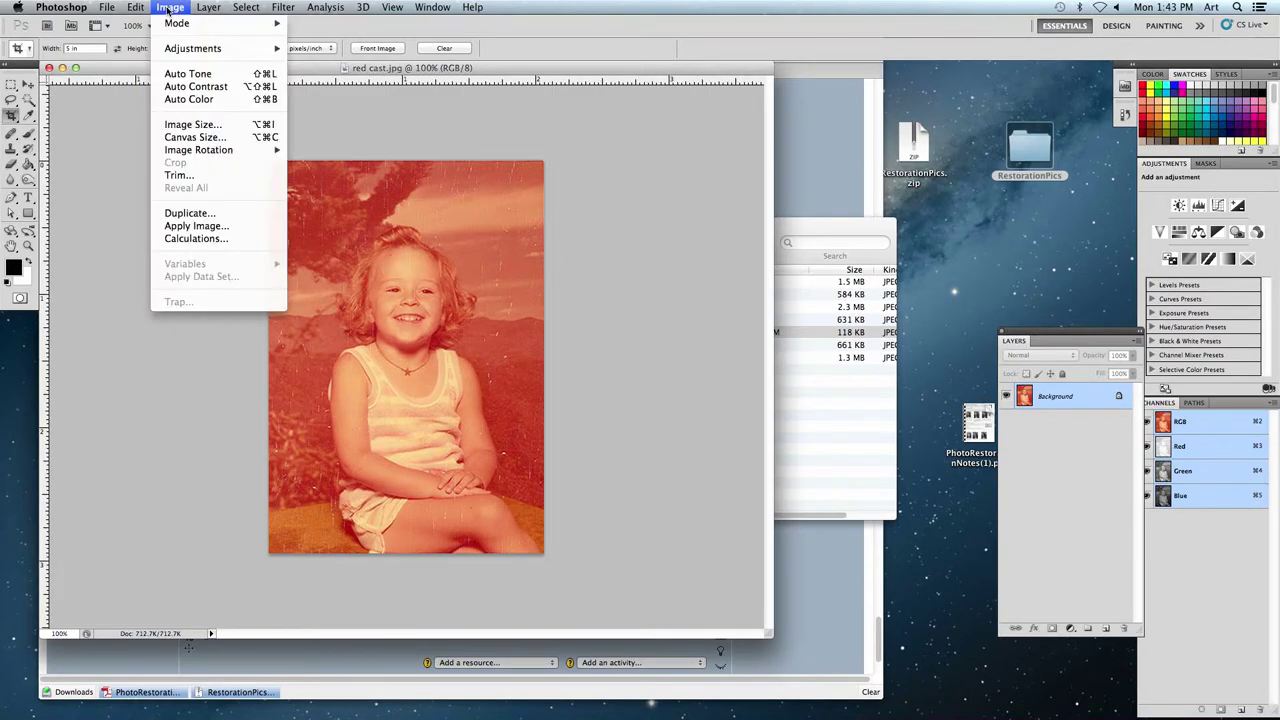
click(232, 75)
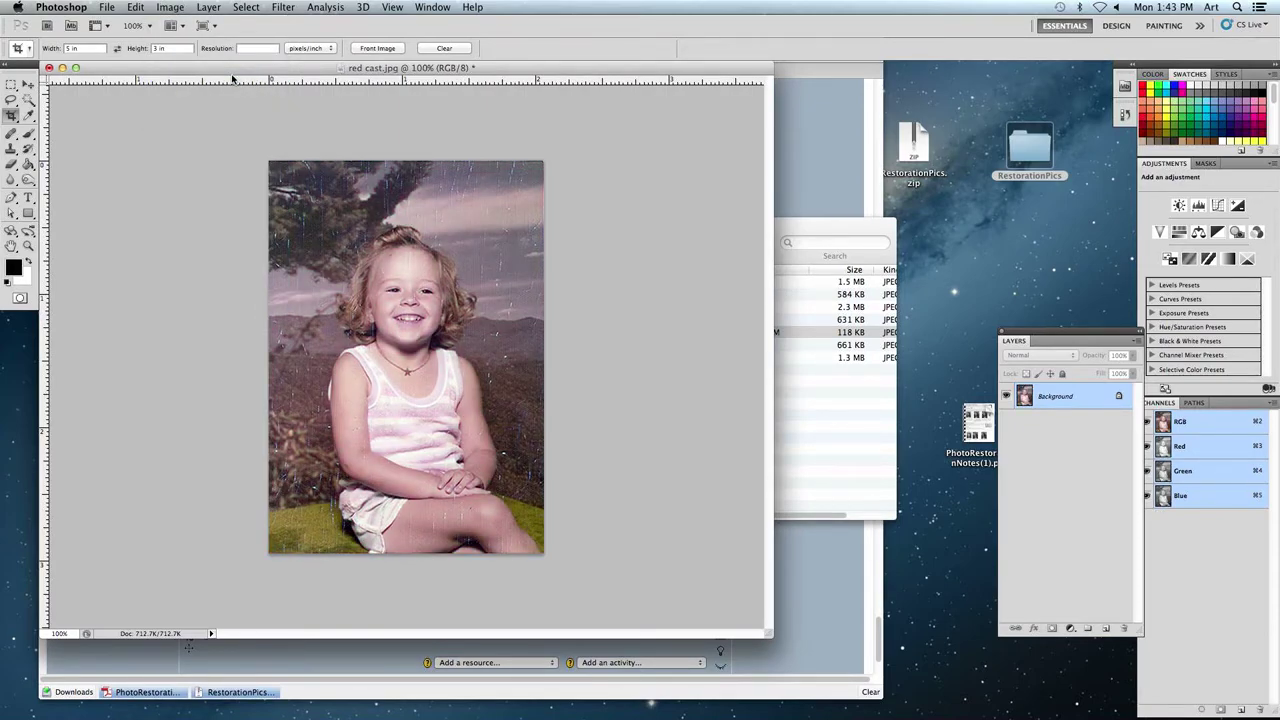
click(135, 7)
mouse_move(170, 7)
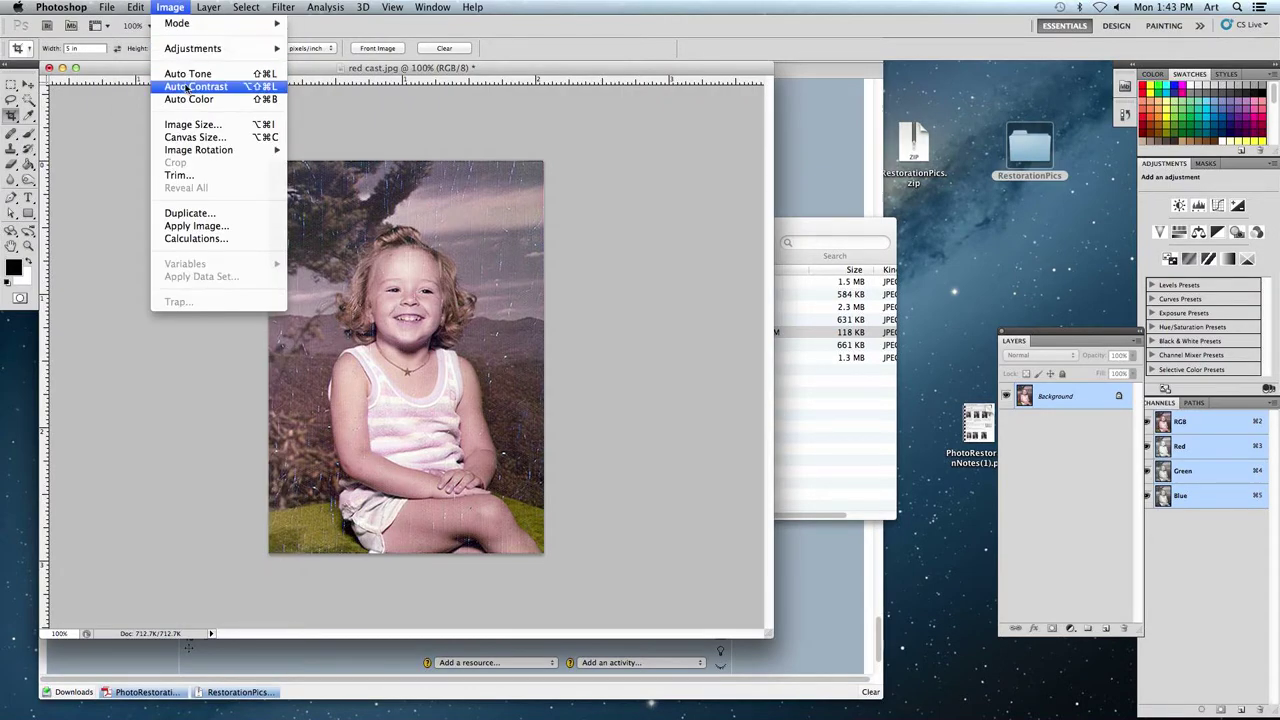
click(186, 87)
Apply Auto Color to the photo of the girl twice.
click(170, 7)
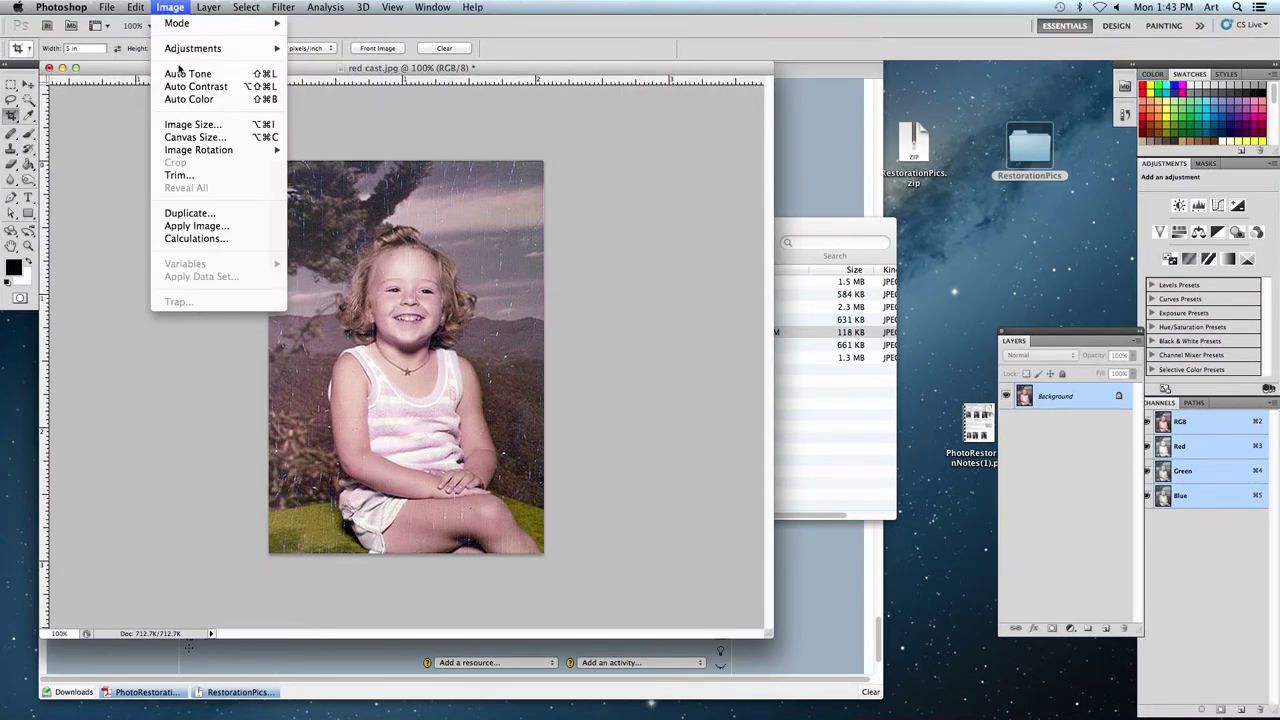
click(173, 101)
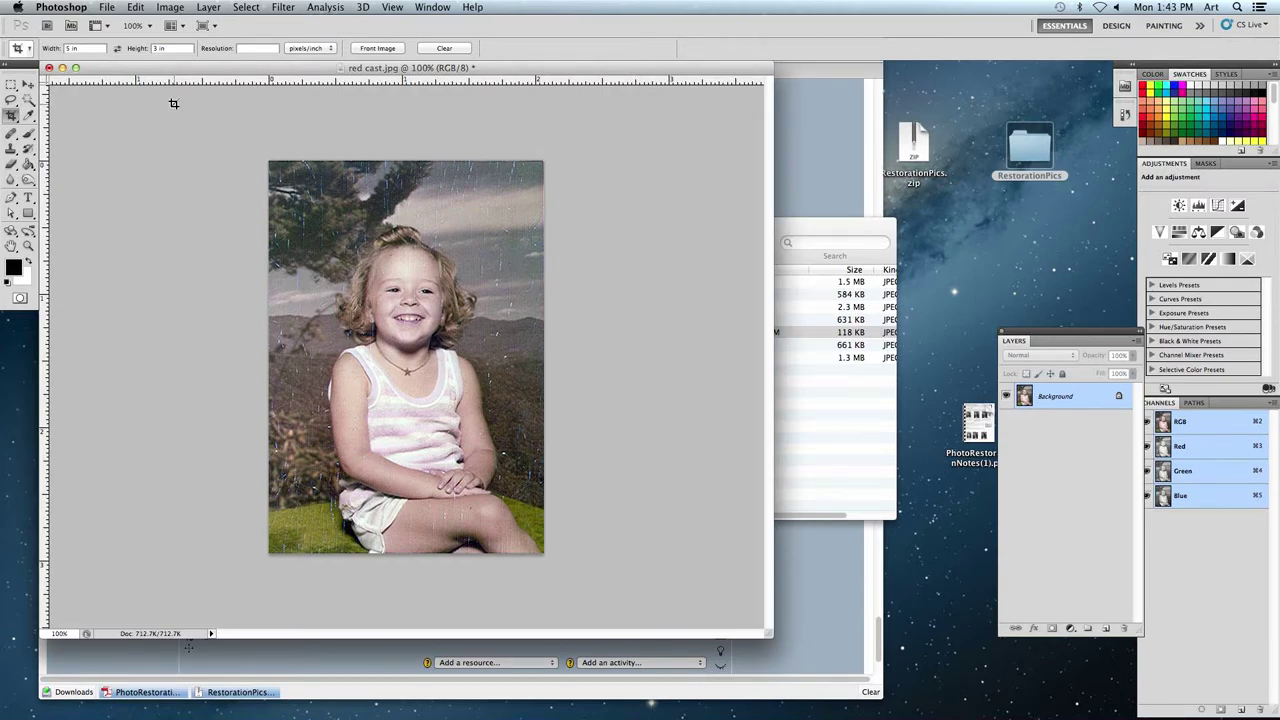
click(170, 7)
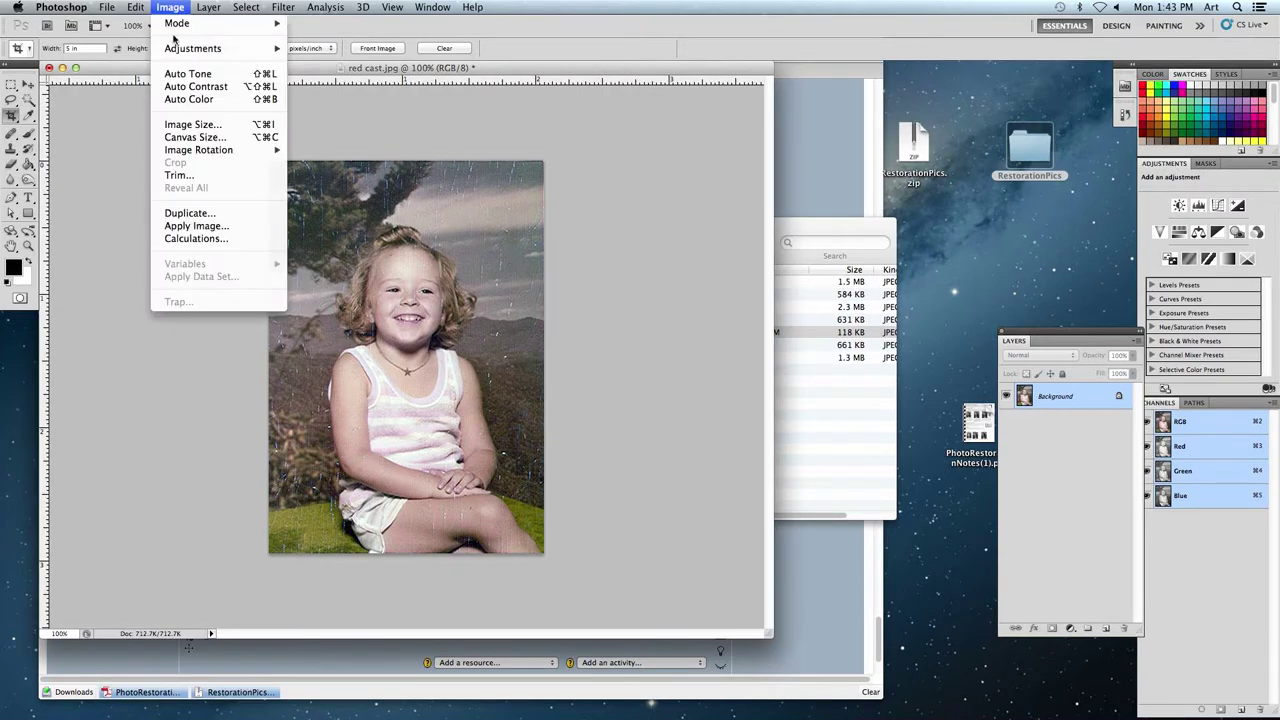
click(268, 96)
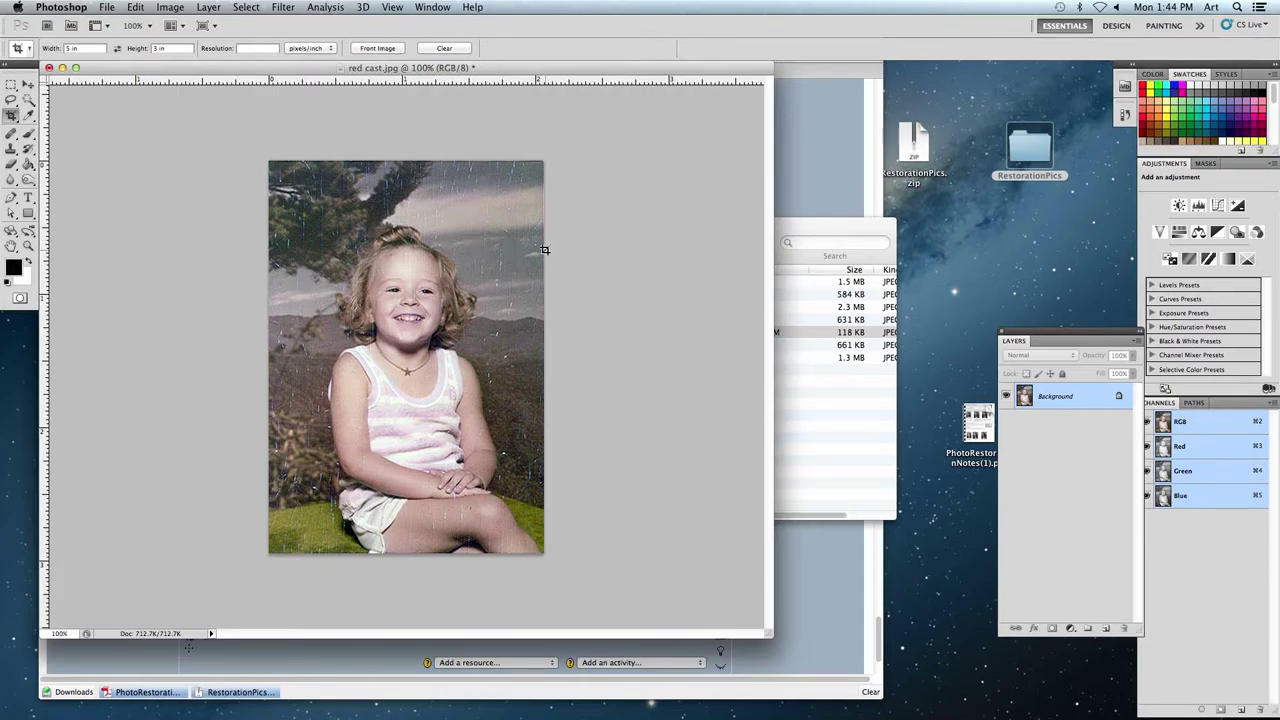
Close red cast.jpg and switch back to the RestorationPics folder in Finder.
key(super+w)
click(590, 252)
click(606, 375)
Preview yellow cast.jpg in Finder and open it in Photoshop.
click(564, 360)
key(space)
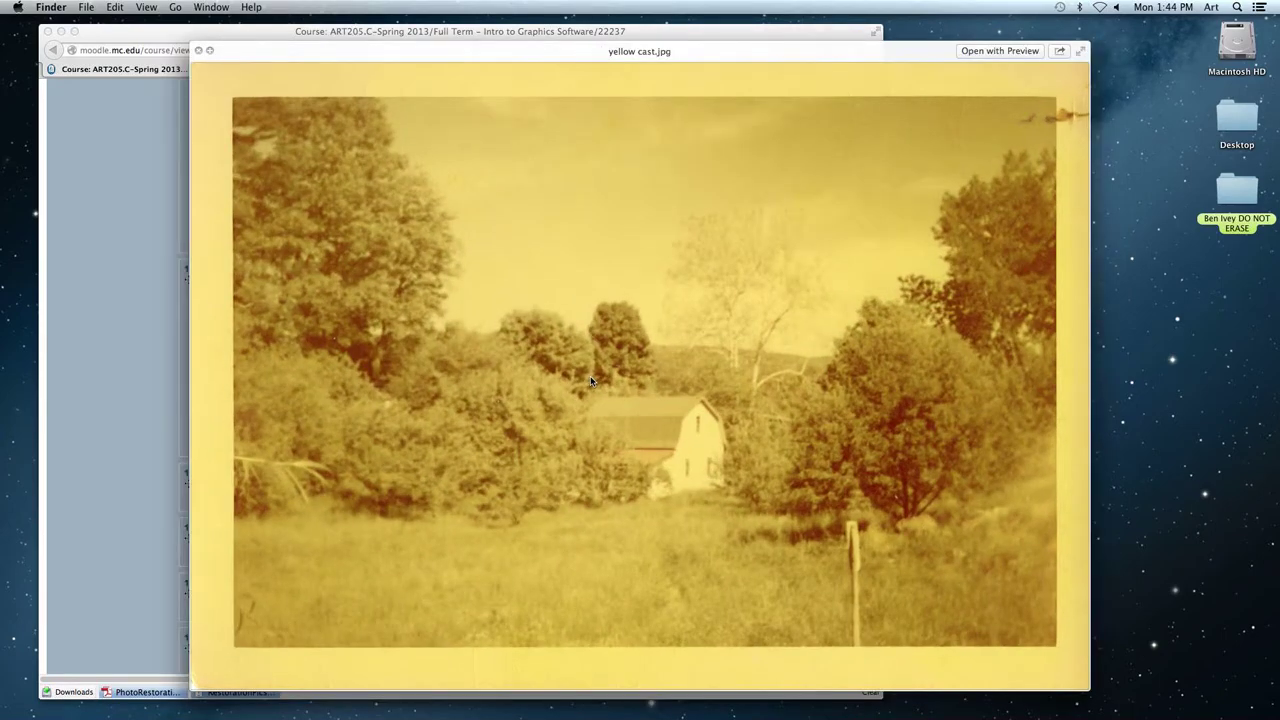
key(space)
drag(556, 359, 733, 678)
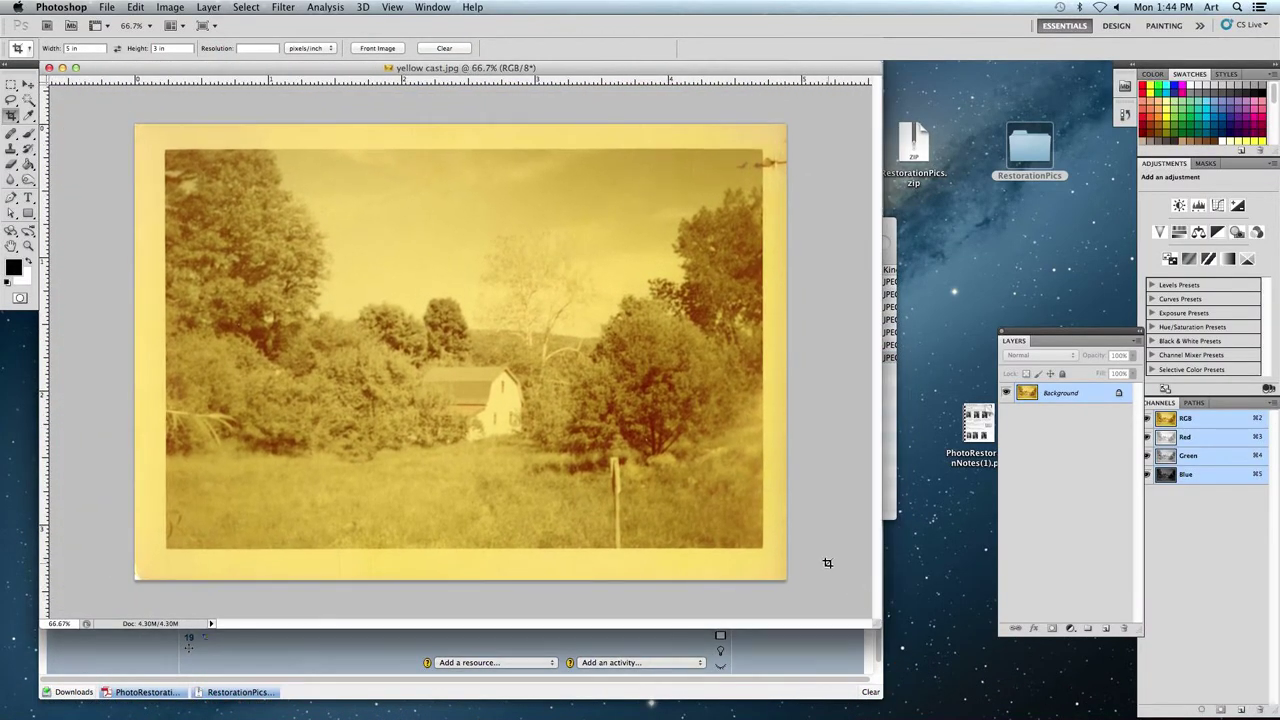
Apply Auto Tone and Auto Color to the yellow-tinted barn photo.
click(170, 7)
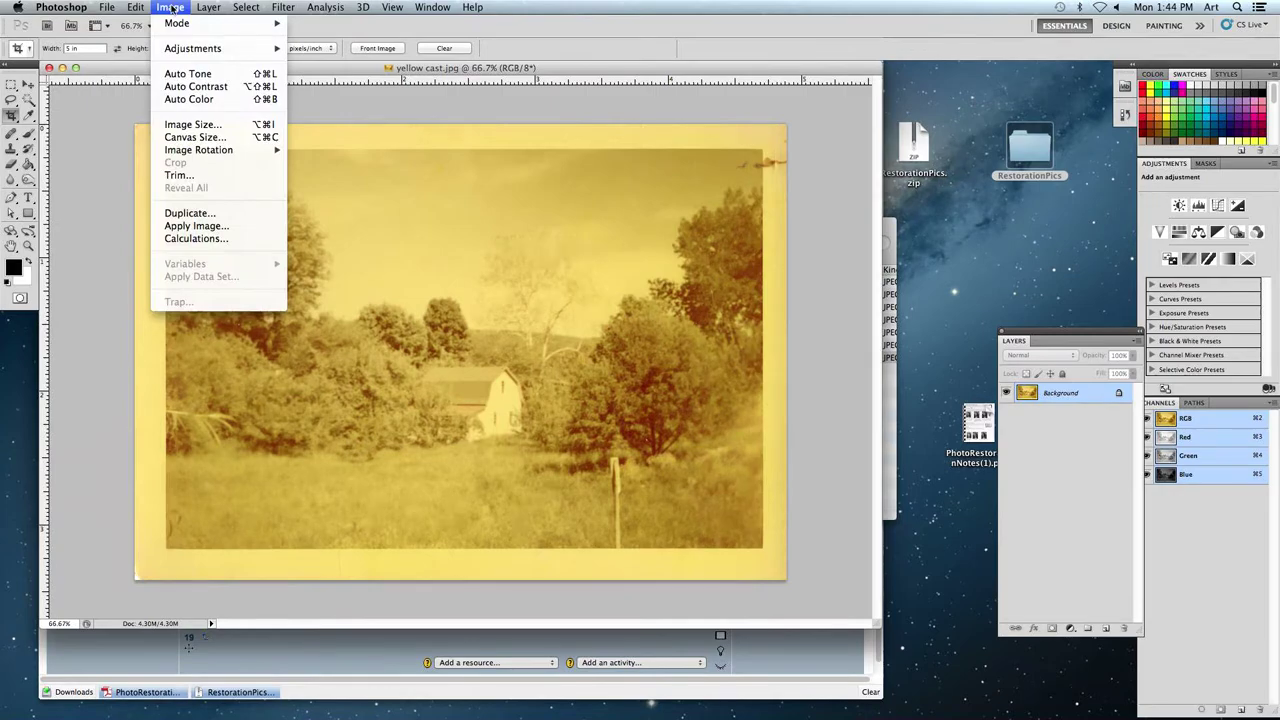
click(221, 76)
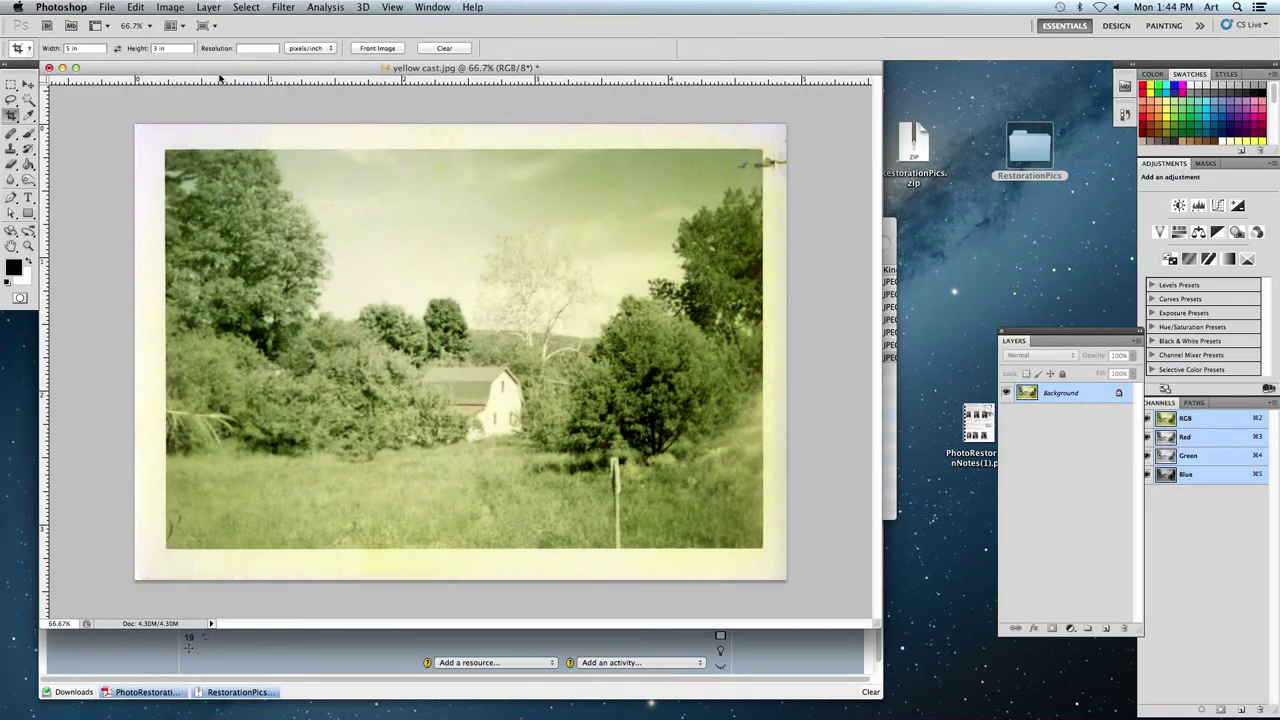
click(170, 7)
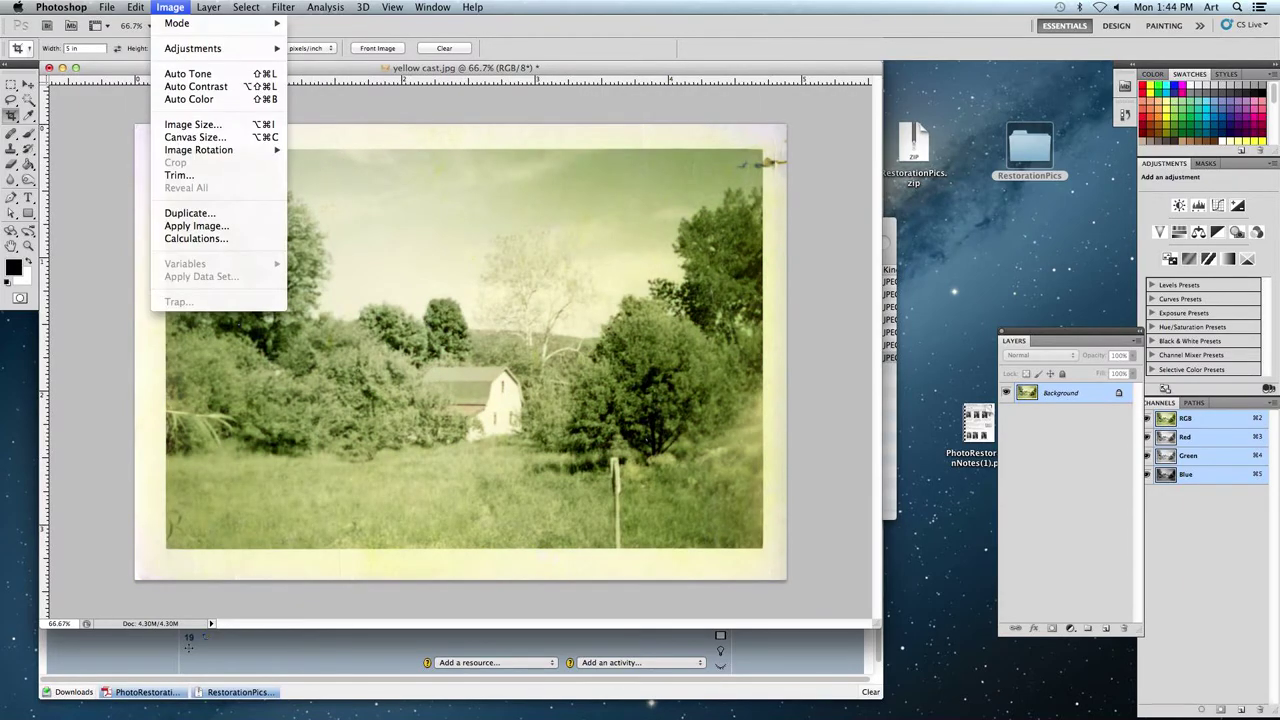
click(189, 100)
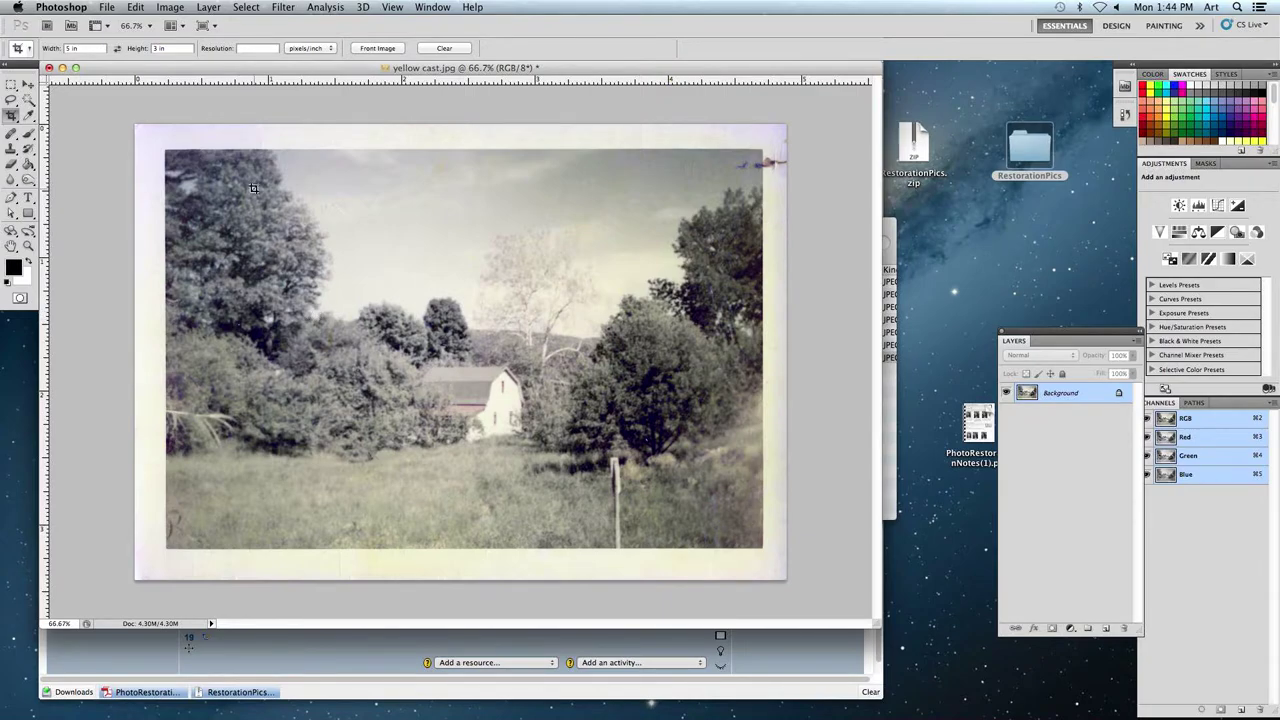
Apply a Vibrance adjustment to the barn photo with vibrance at +100 and a moderately increased saturation.
click(170, 7)
mouse_move(170, 48)
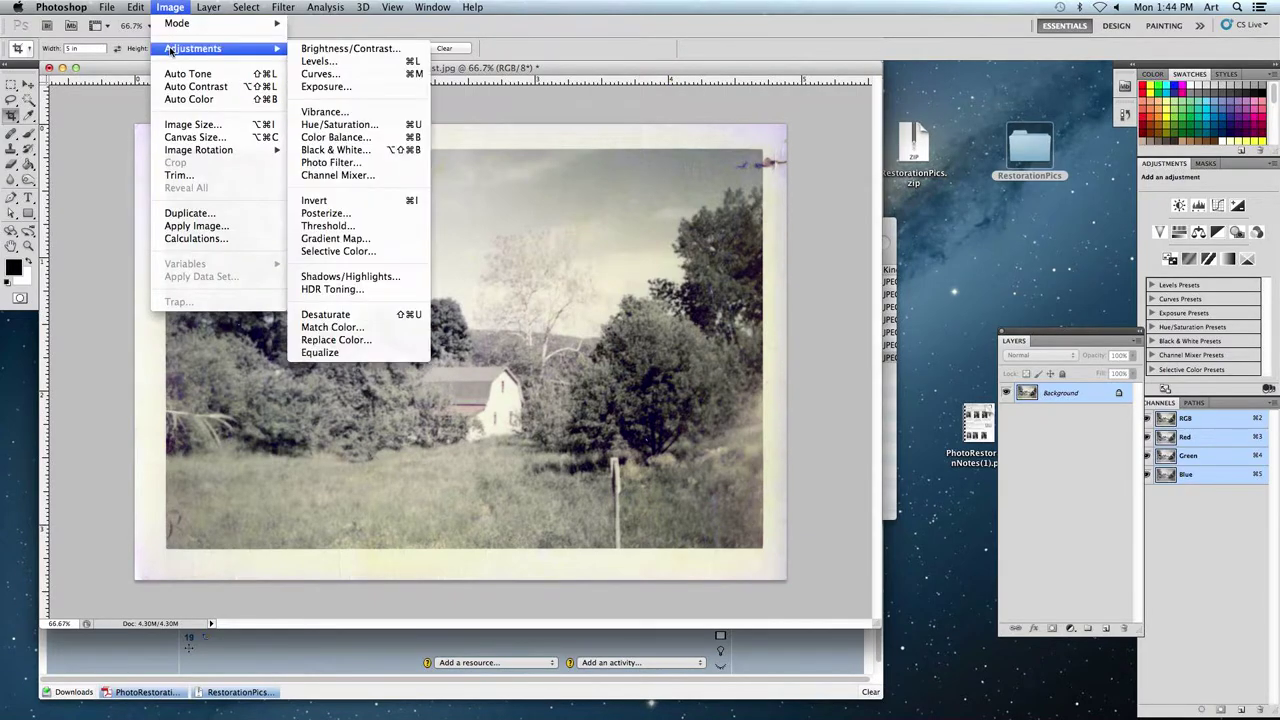
click(346, 113)
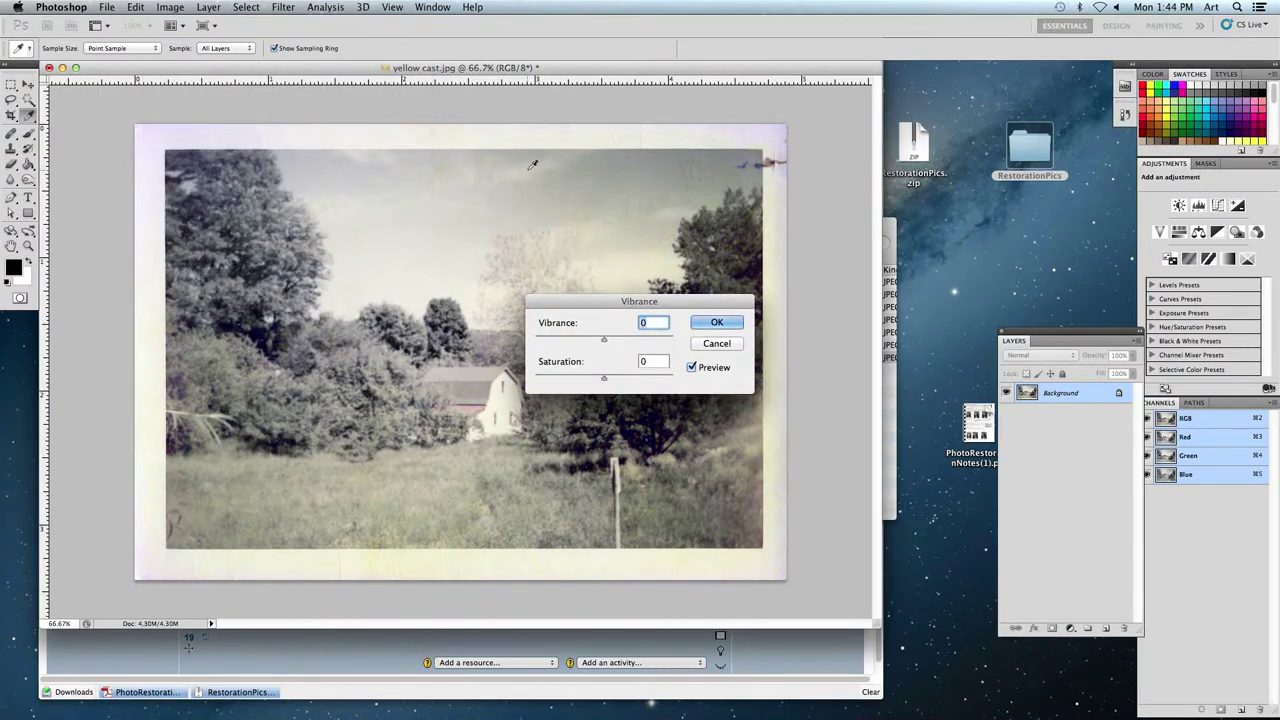
drag(617, 306, 790, 174)
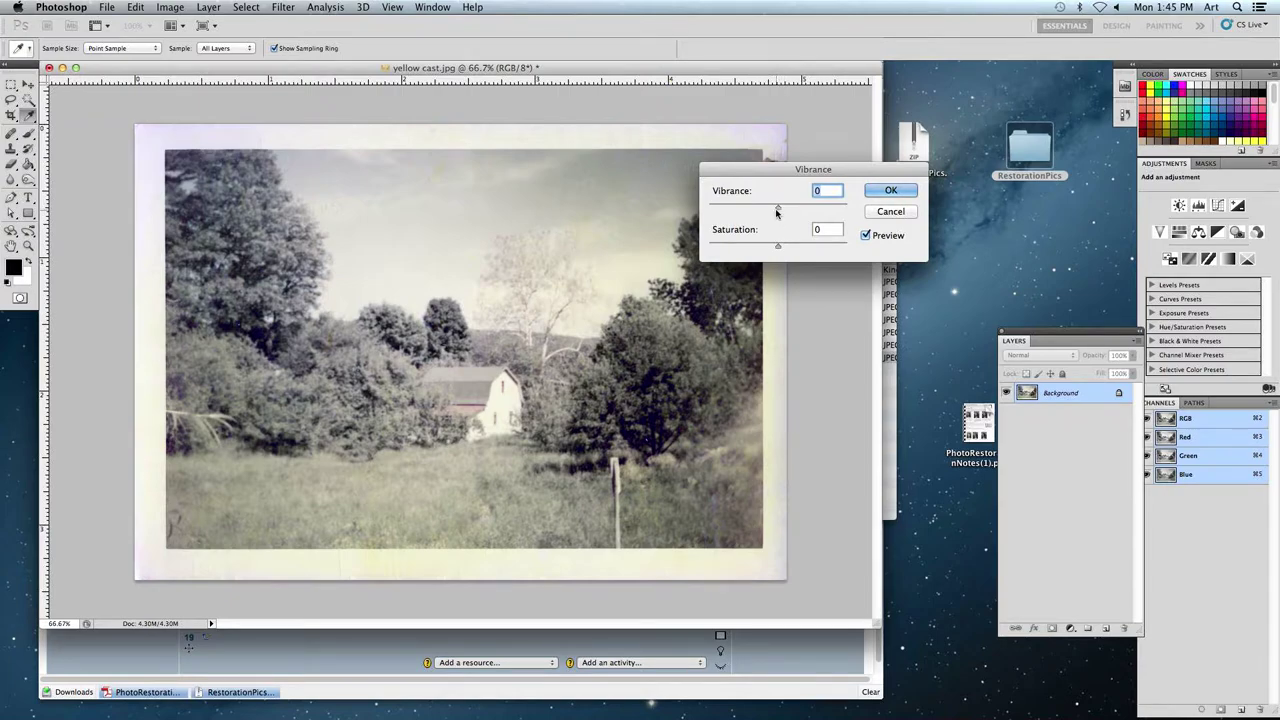
drag(779, 211, 883, 217)
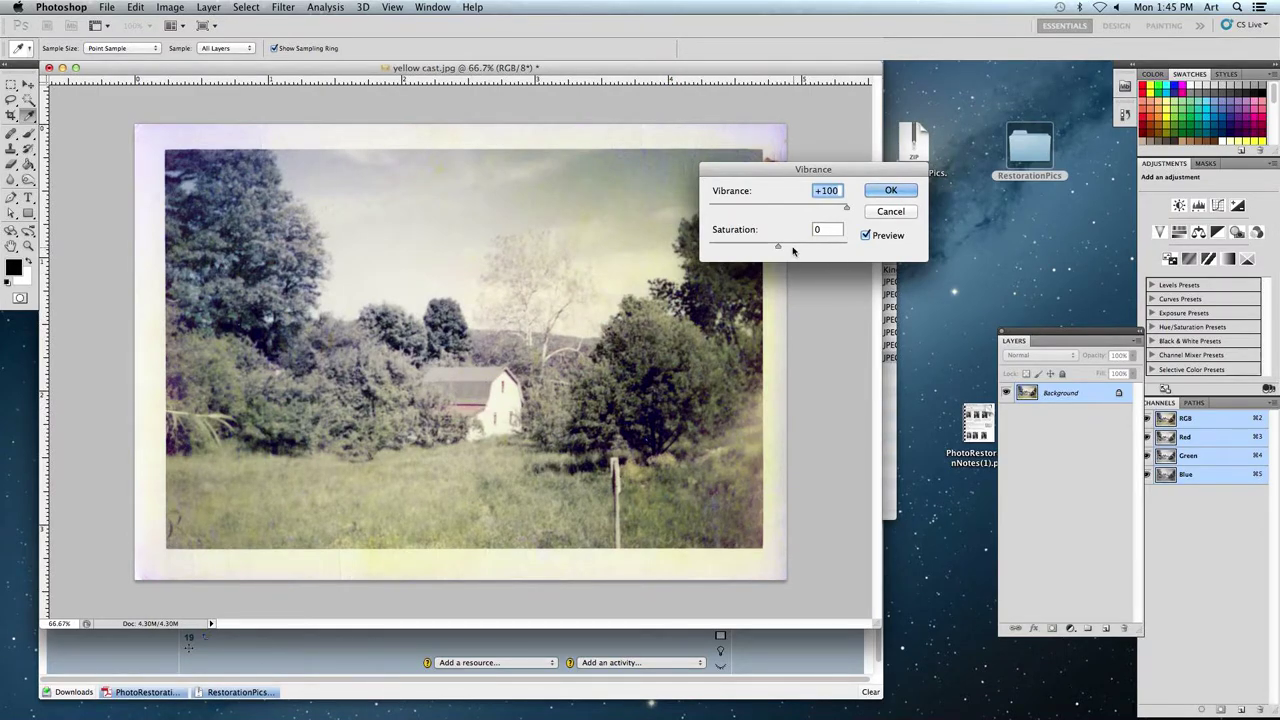
drag(779, 247, 826, 248)
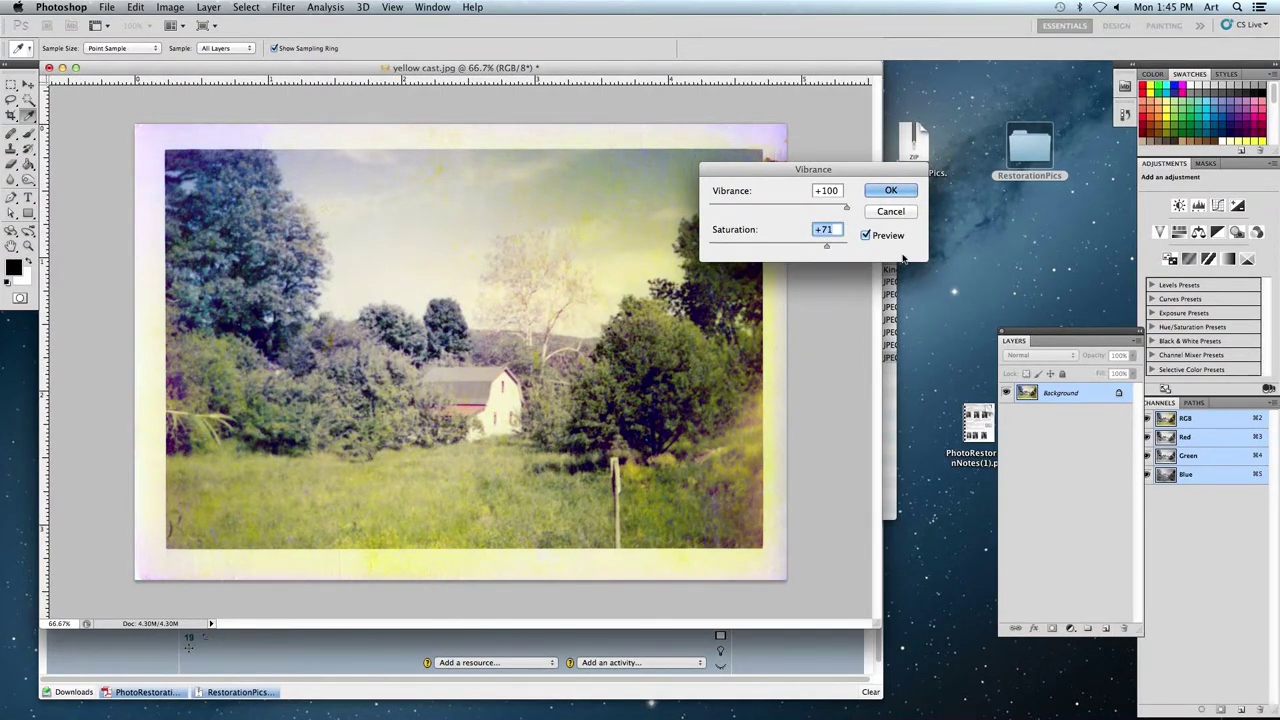
mouse_move(826, 250)
mouse_down()
mouse_move(688, 254)
mouse_move(813, 252)
mouse_up()
click(886, 192)
Undo and redo the Vibrance adjustment to compare before and after, leaving it applied.
key(c)
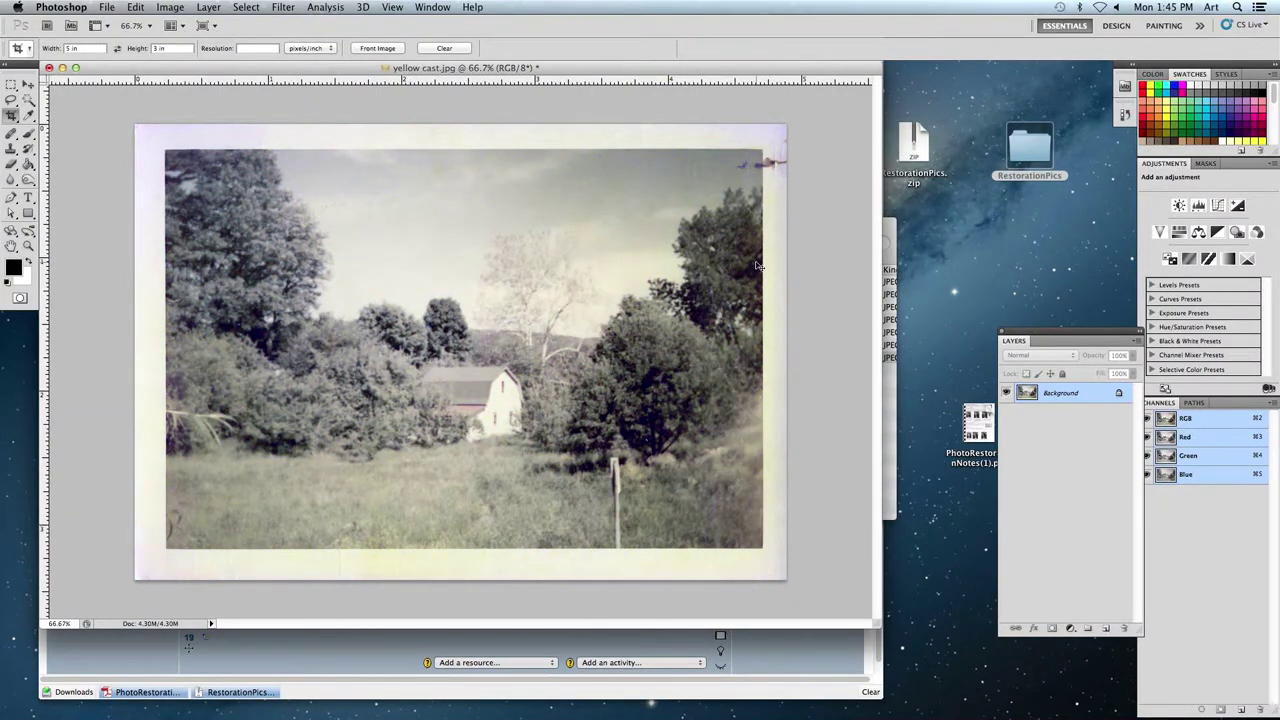
key(super+z)
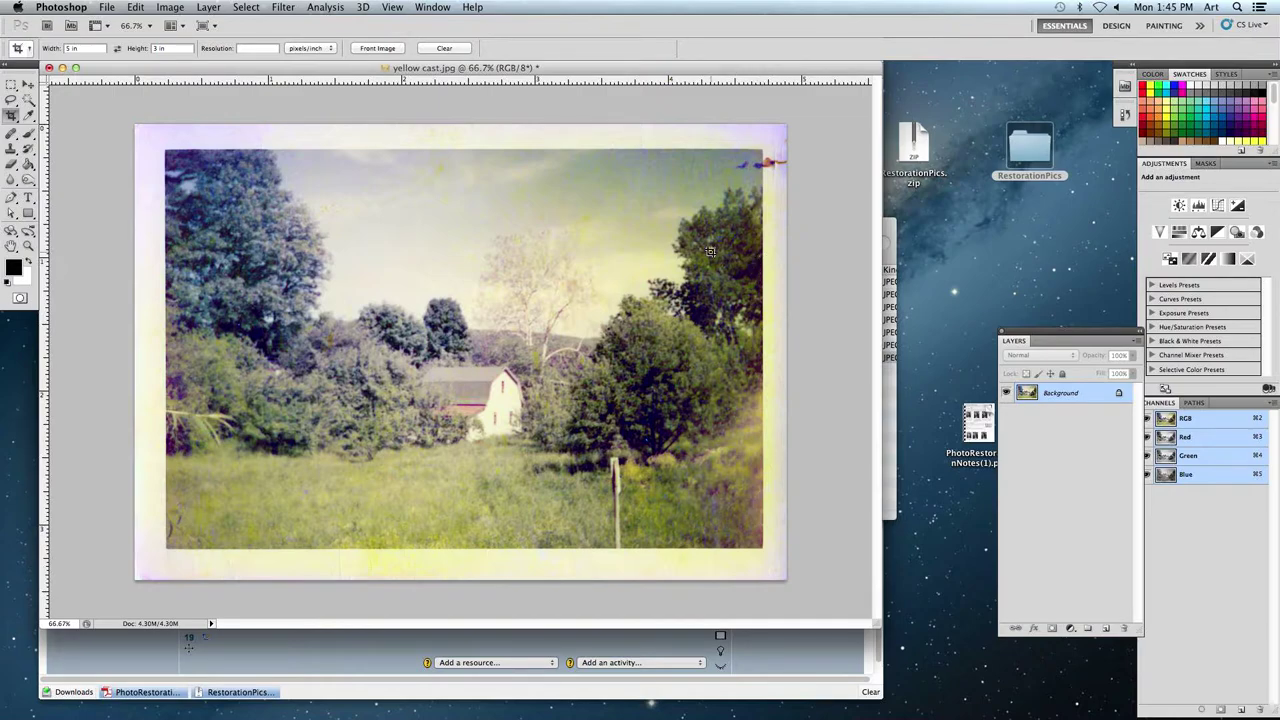
click(170, 7)
mouse_move(170, 49)
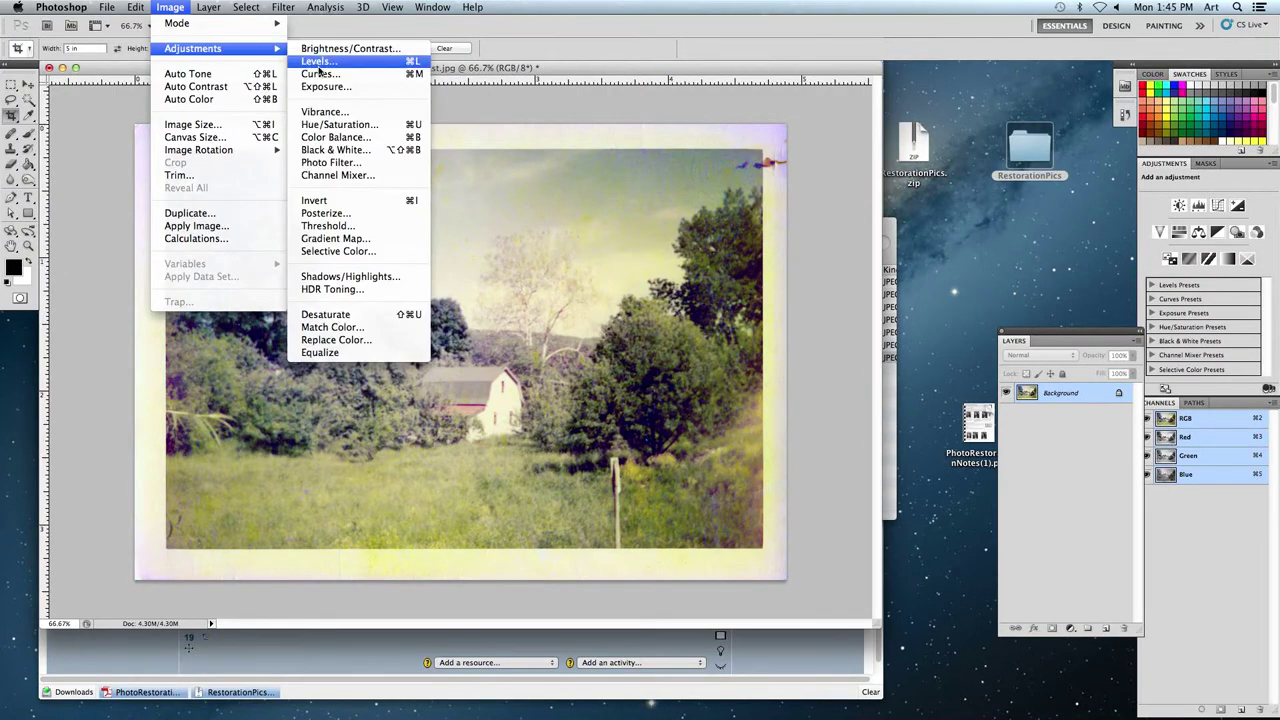
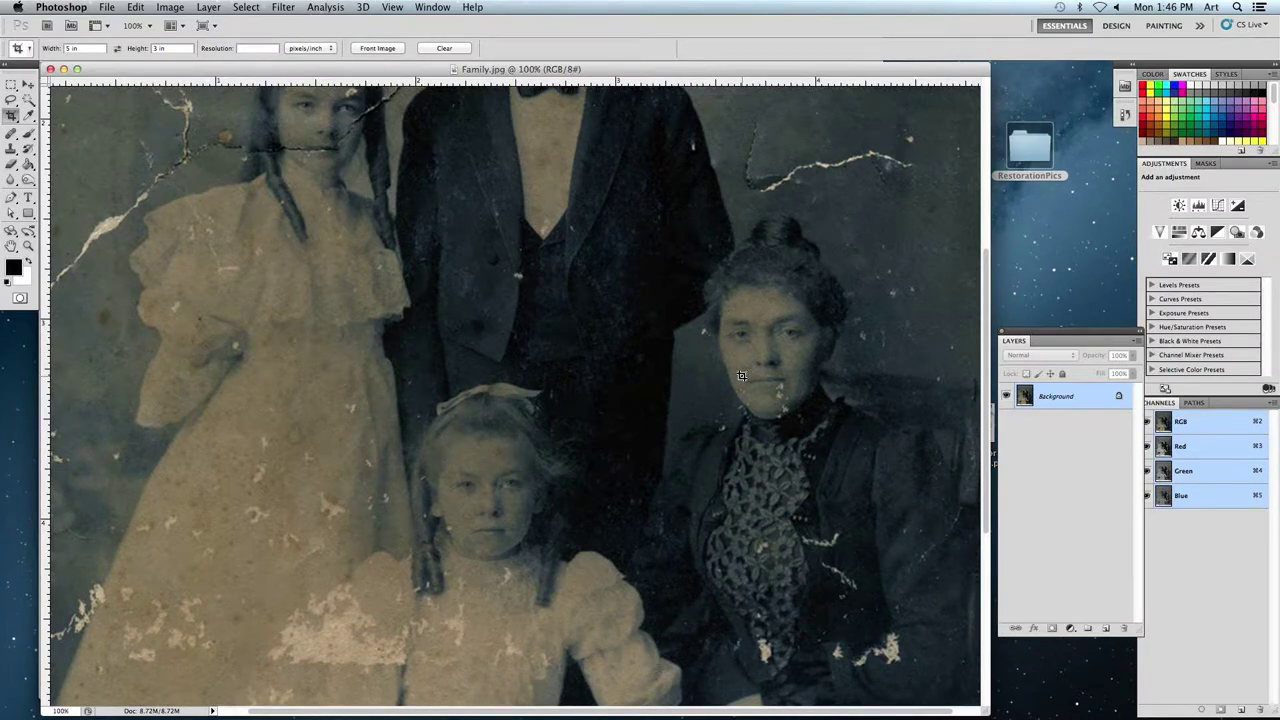
Apply a Levels adjustment to the family photo with the RGB white input level at 151.
drag(594, 240, 559, 487)
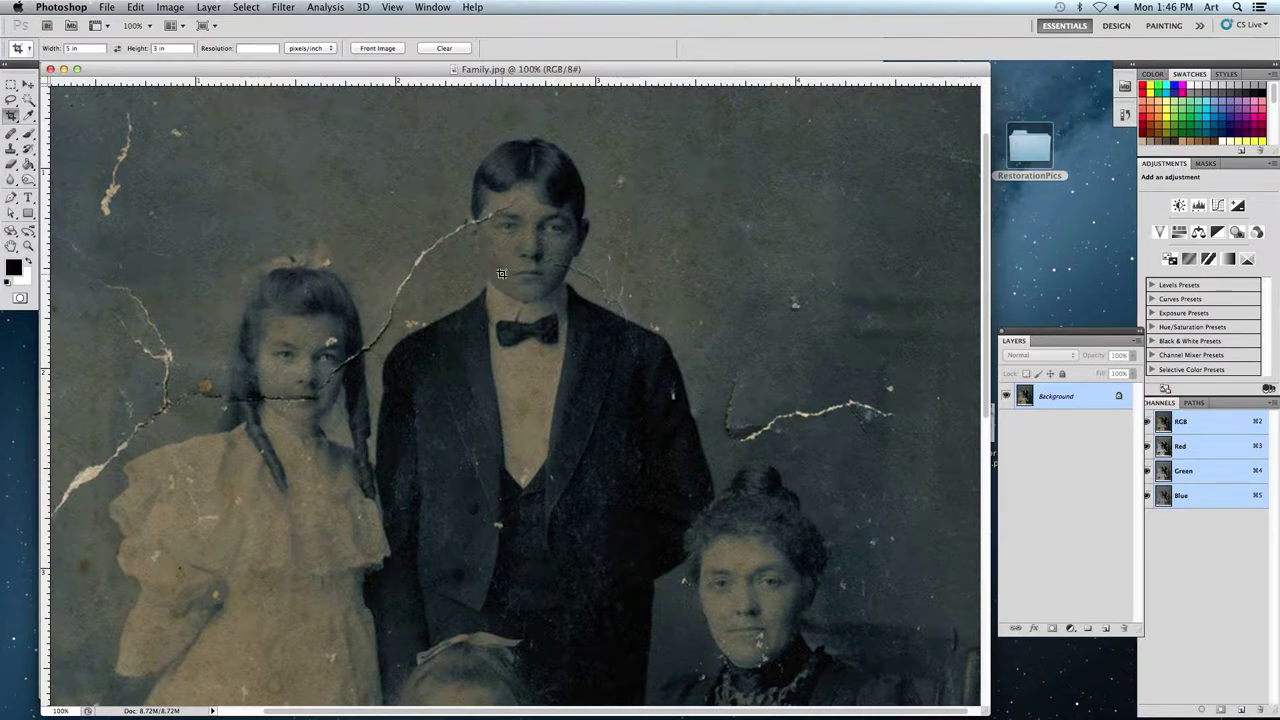
click(172, 8)
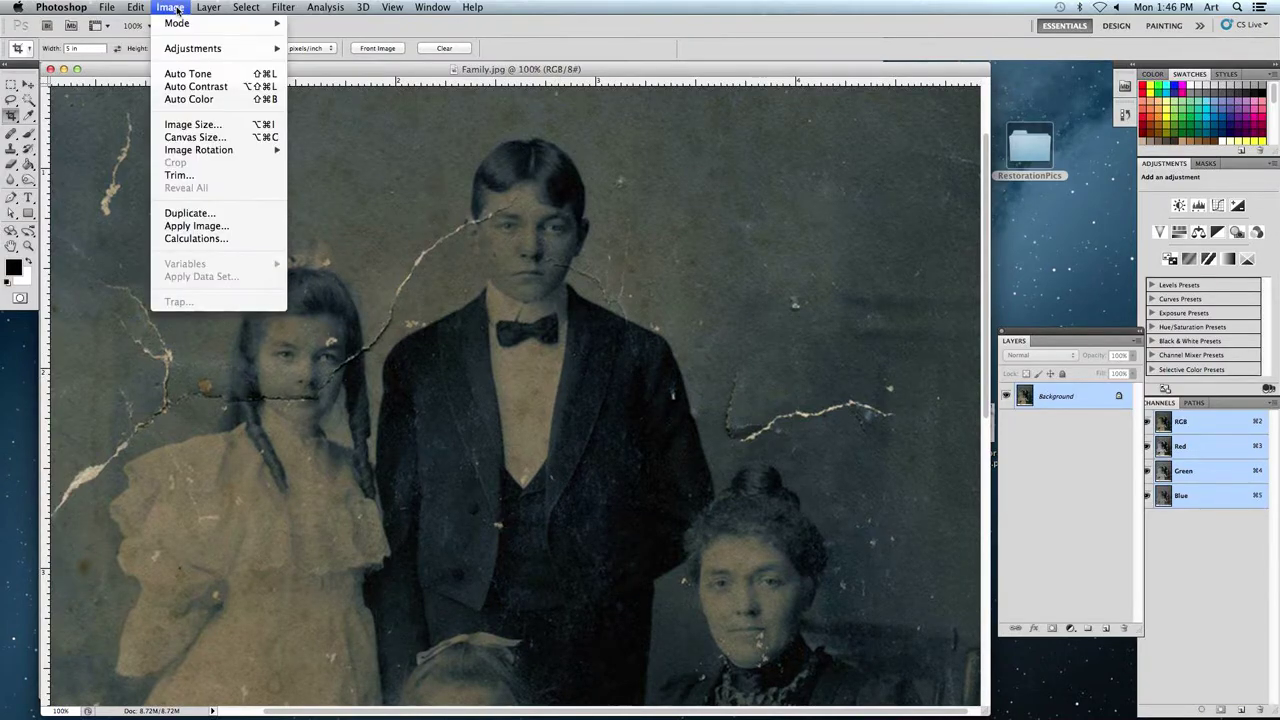
mouse_move(179, 49)
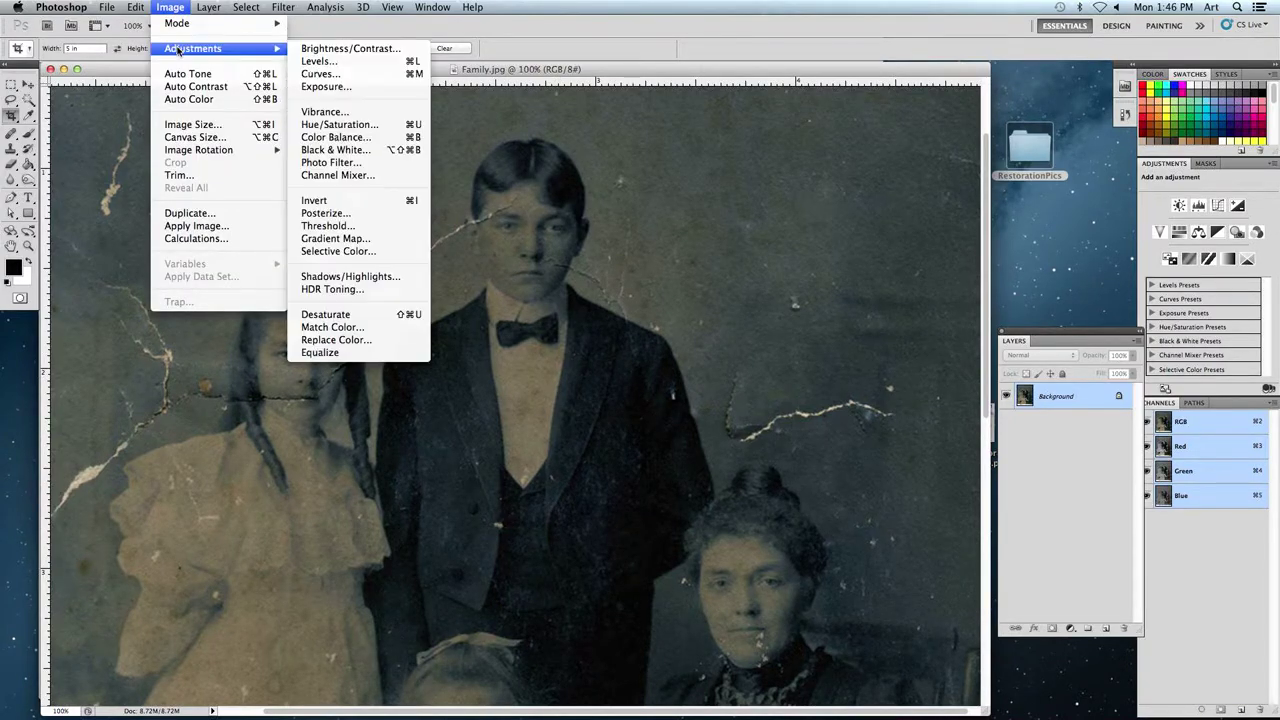
click(318, 62)
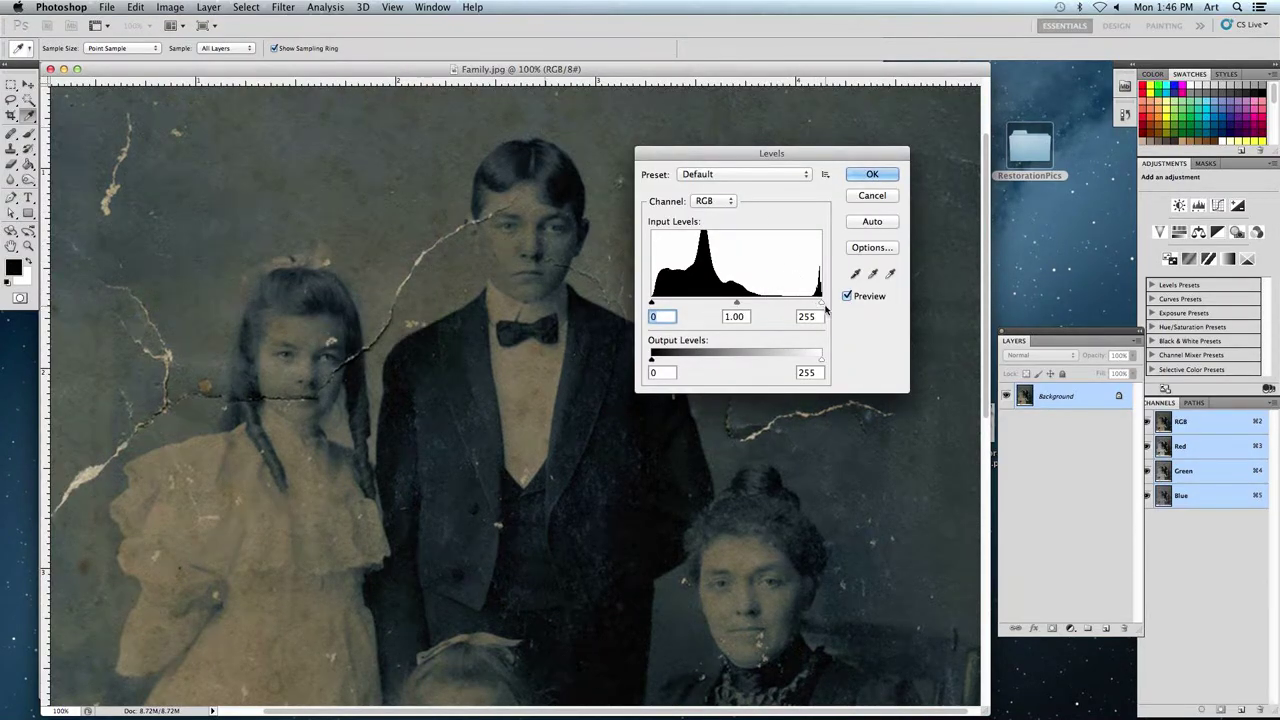
drag(821, 302, 752, 302)
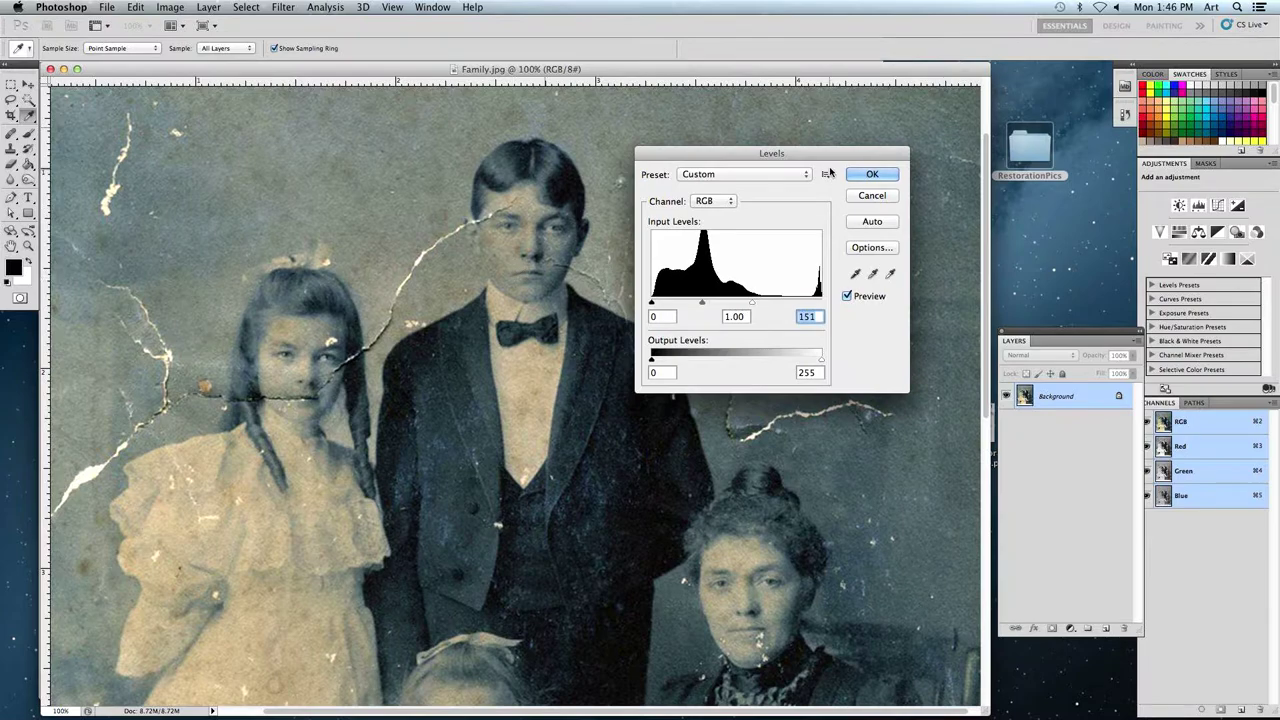
key(Return)
key(c)
Review the tool variants grouped with the Healing Brush, Clone Stamp, Burn and Blur tools.
drag(507, 215, 531, 346)
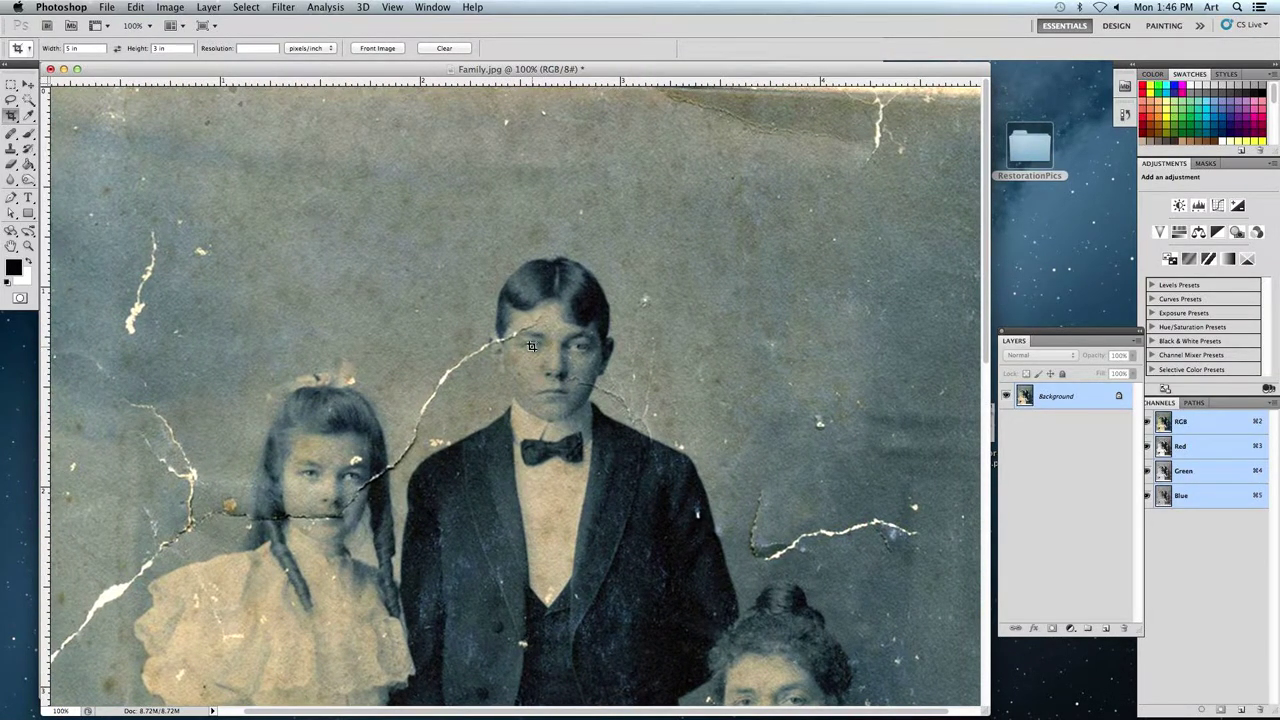
click(12, 136)
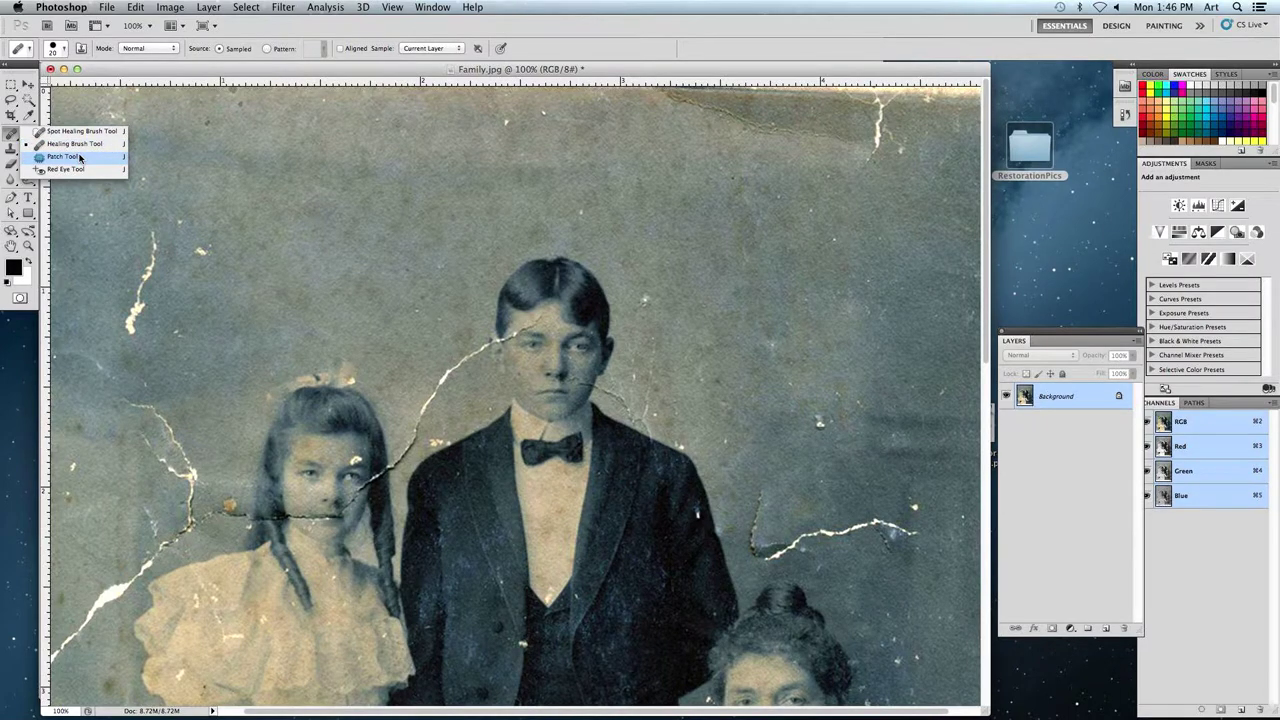
click(10, 150)
click(10, 152)
click(10, 152)
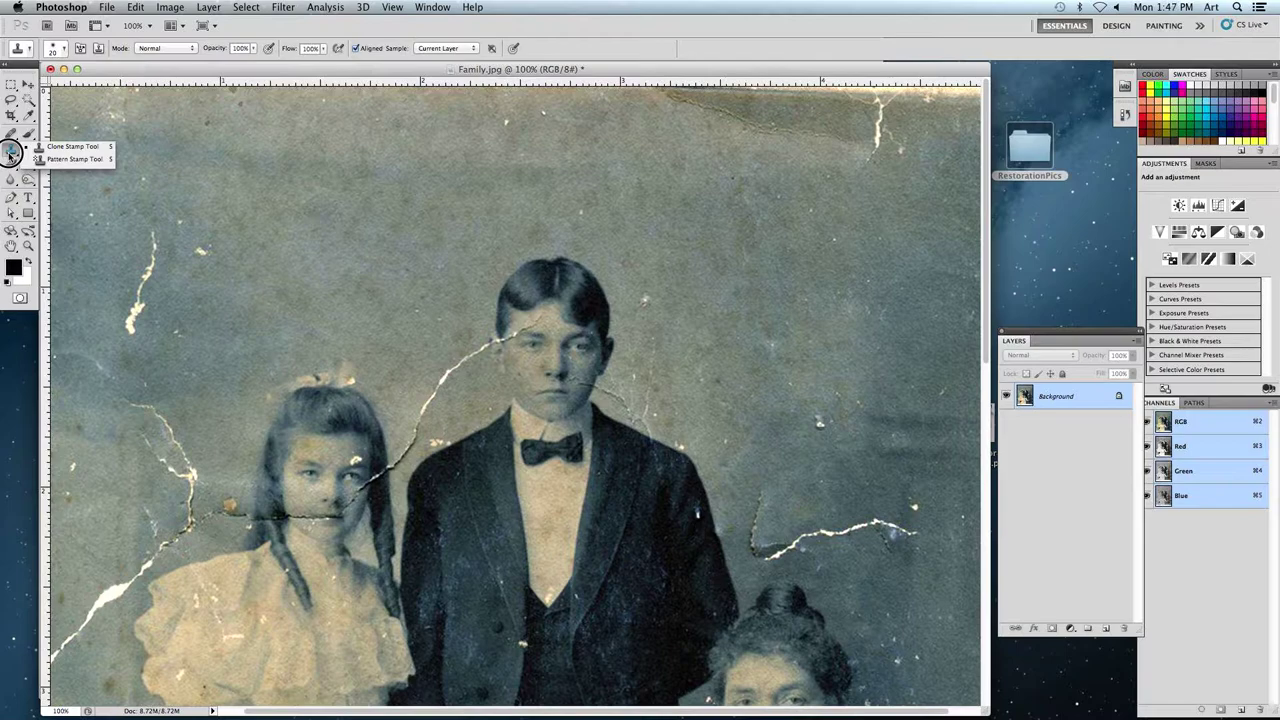
click(67, 147)
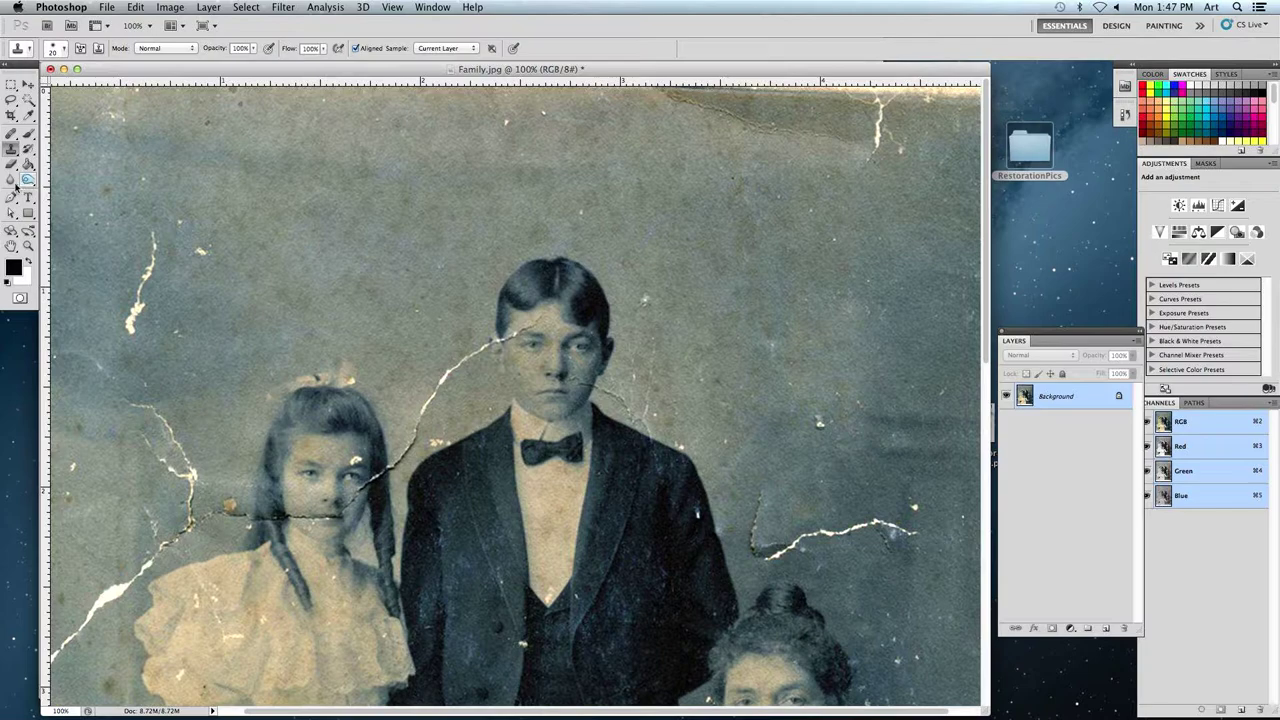
click(28, 182)
click(28, 182)
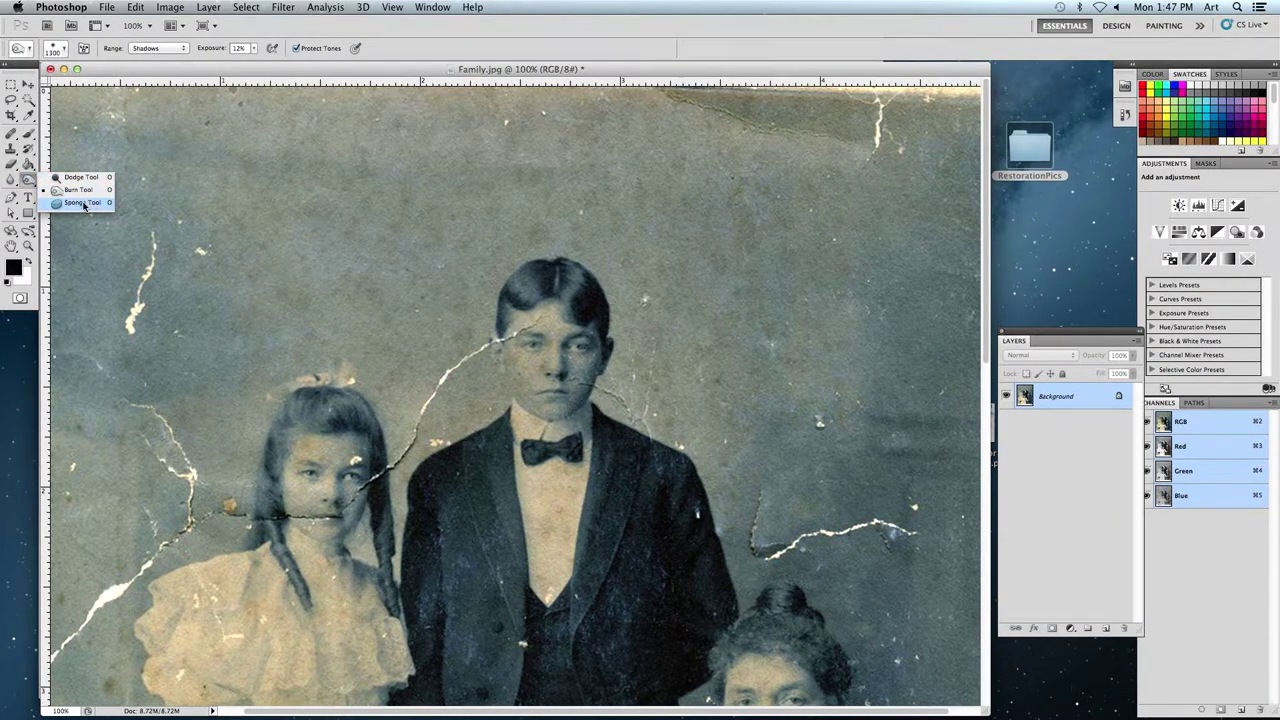
click(83, 205)
click(10, 181)
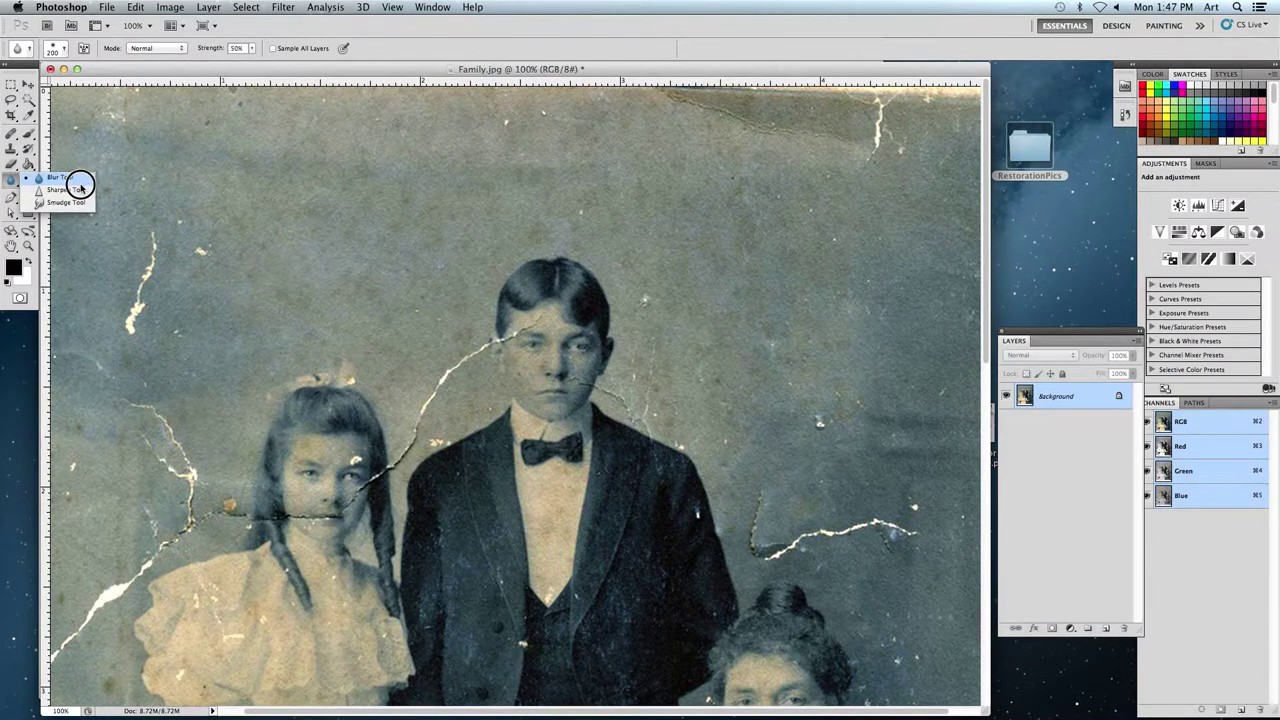
click(15, 186)
click(28, 180)
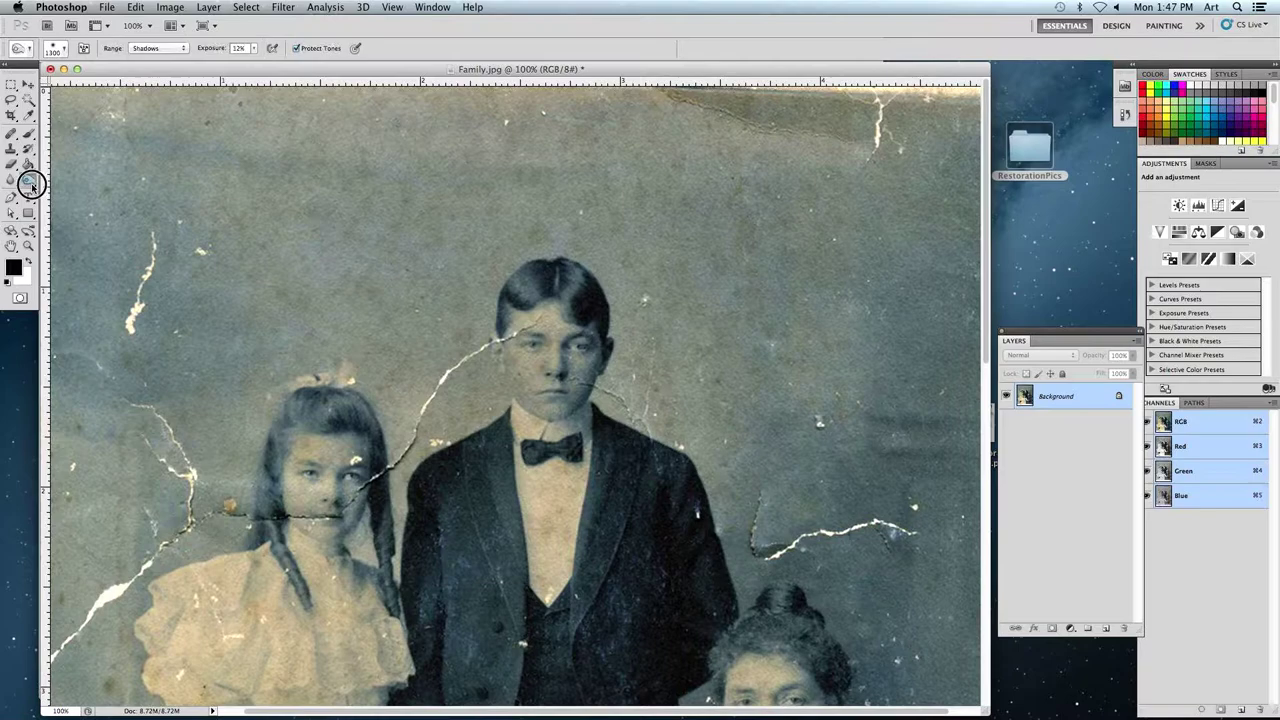
click(75, 179)
Set up the Clone Stamp tool with a 95 px brush at 20% hardness.
click(10, 148)
click(55, 148)
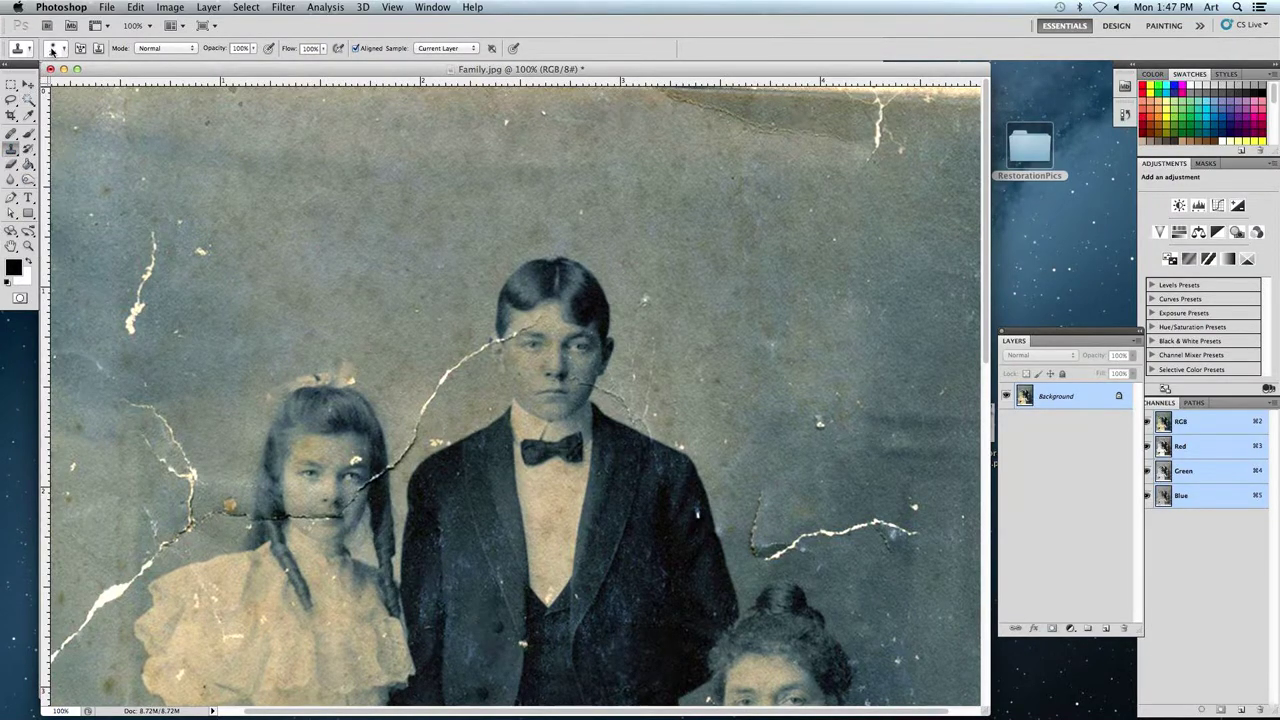
click(65, 52)
drag(43, 89, 78, 83)
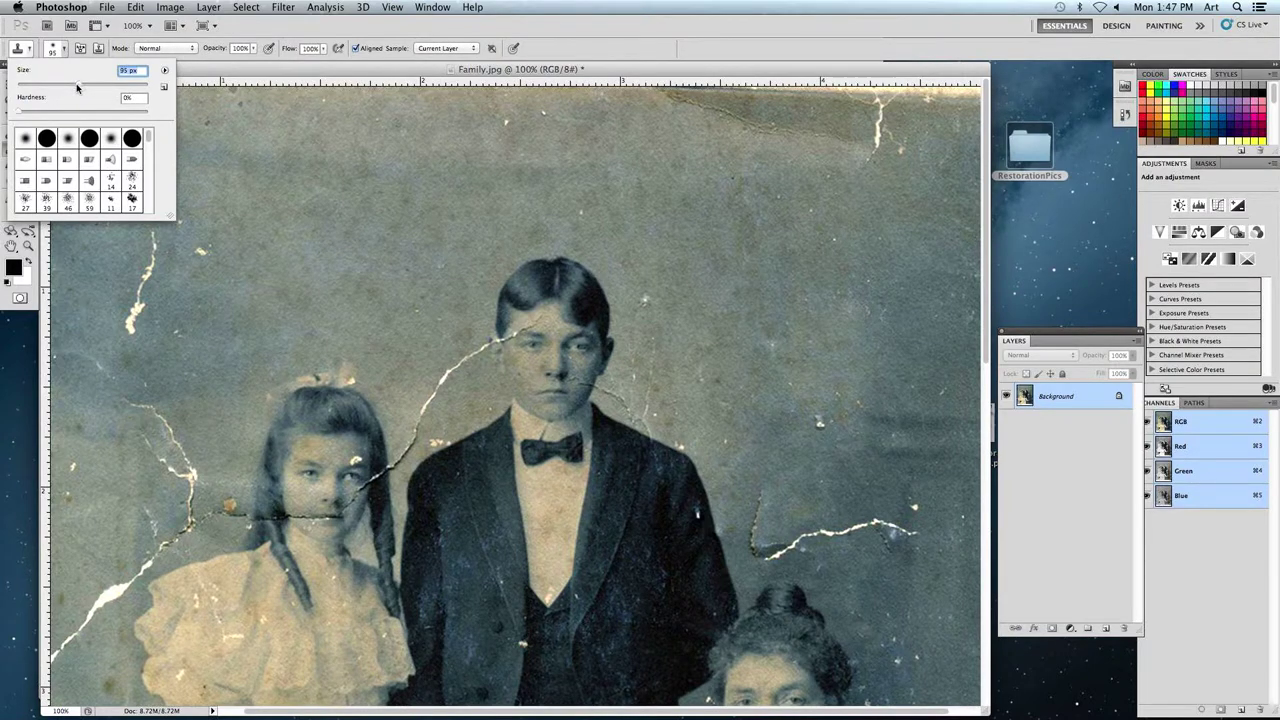
drag(17, 113, 158, 112)
click(52, 114)
click(549, 46)
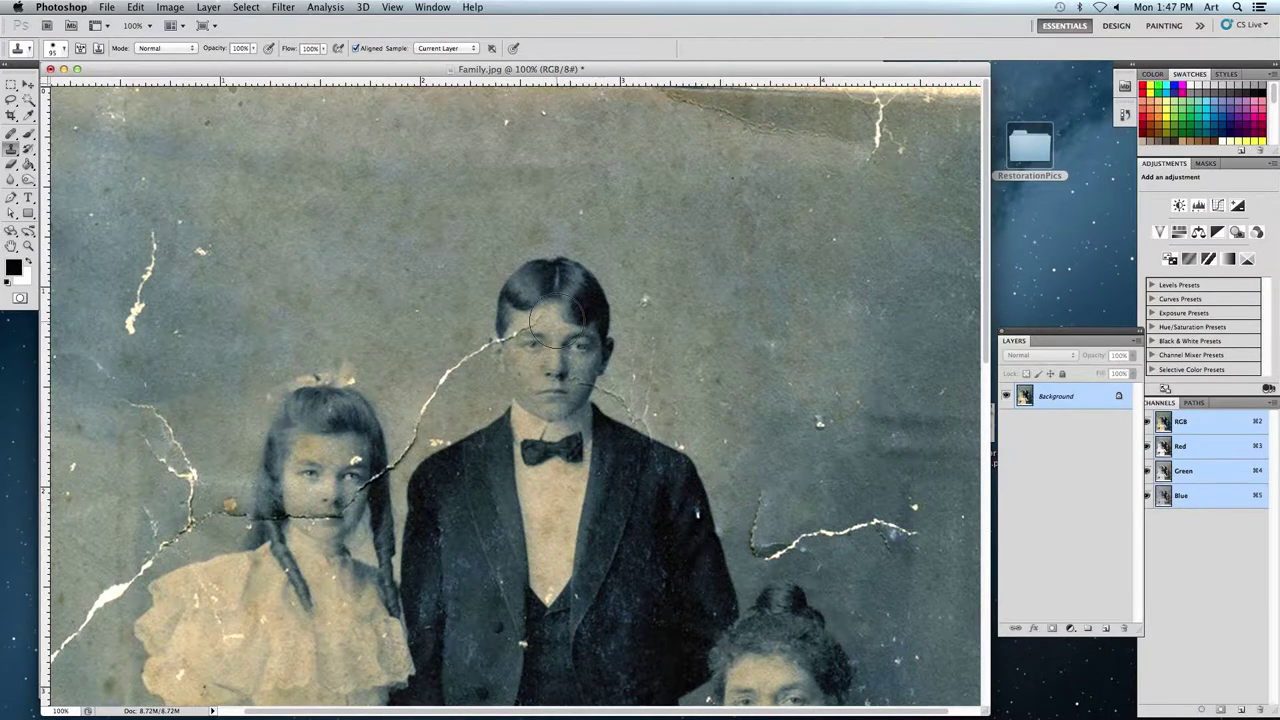
Clone the standing boy's head and collar onto the empty background above the older girl.
click(332, 219)
alt+click(552, 295)
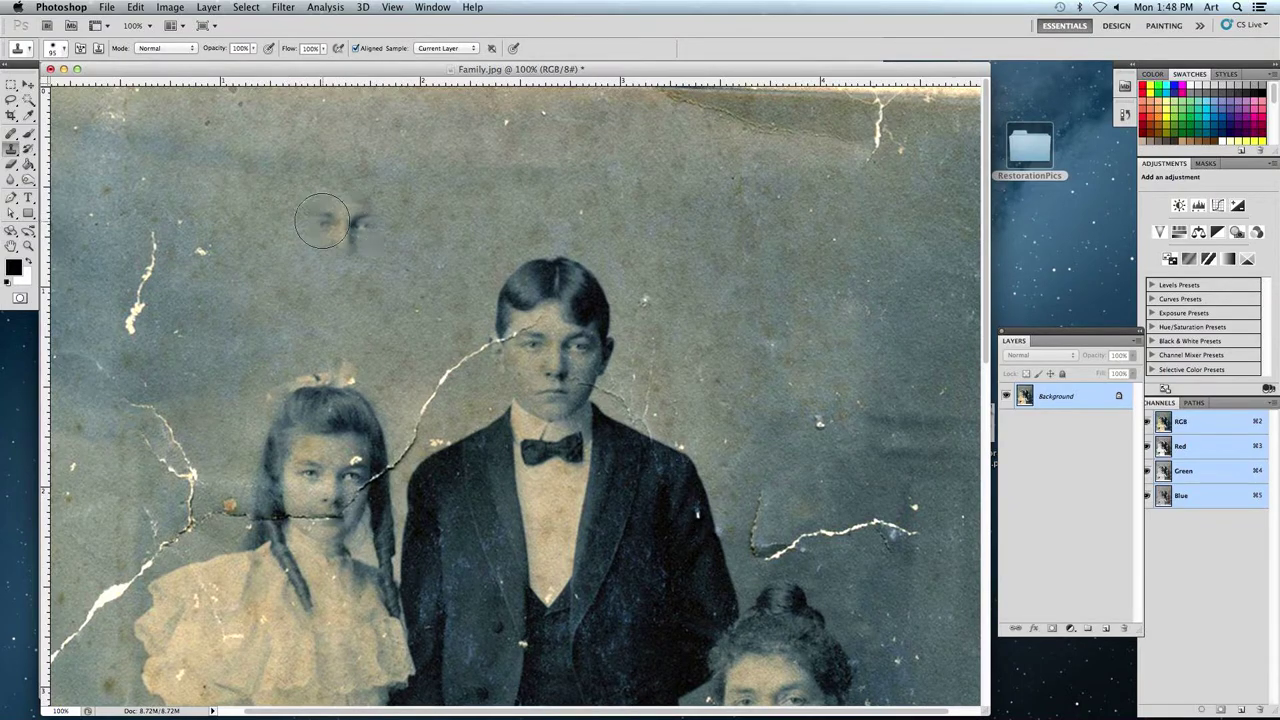
mouse_move(346, 237)
mouse_down()
mouse_move(304, 208)
mouse_move(336, 225)
mouse_move(302, 233)
mouse_move(288, 198)
mouse_move(348, 197)
mouse_move(348, 245)
mouse_move(291, 227)
mouse_move(334, 173)
mouse_move(389, 222)
mouse_move(299, 256)
mouse_move(299, 181)
mouse_move(369, 202)
mouse_move(332, 156)
mouse_move(254, 172)
mouse_move(253, 239)
mouse_move(328, 270)
mouse_move(359, 206)
mouse_move(370, 213)
mouse_move(328, 267)
mouse_move(405, 229)
mouse_move(412, 191)
mouse_move(386, 253)
mouse_move(305, 222)
mouse_up()
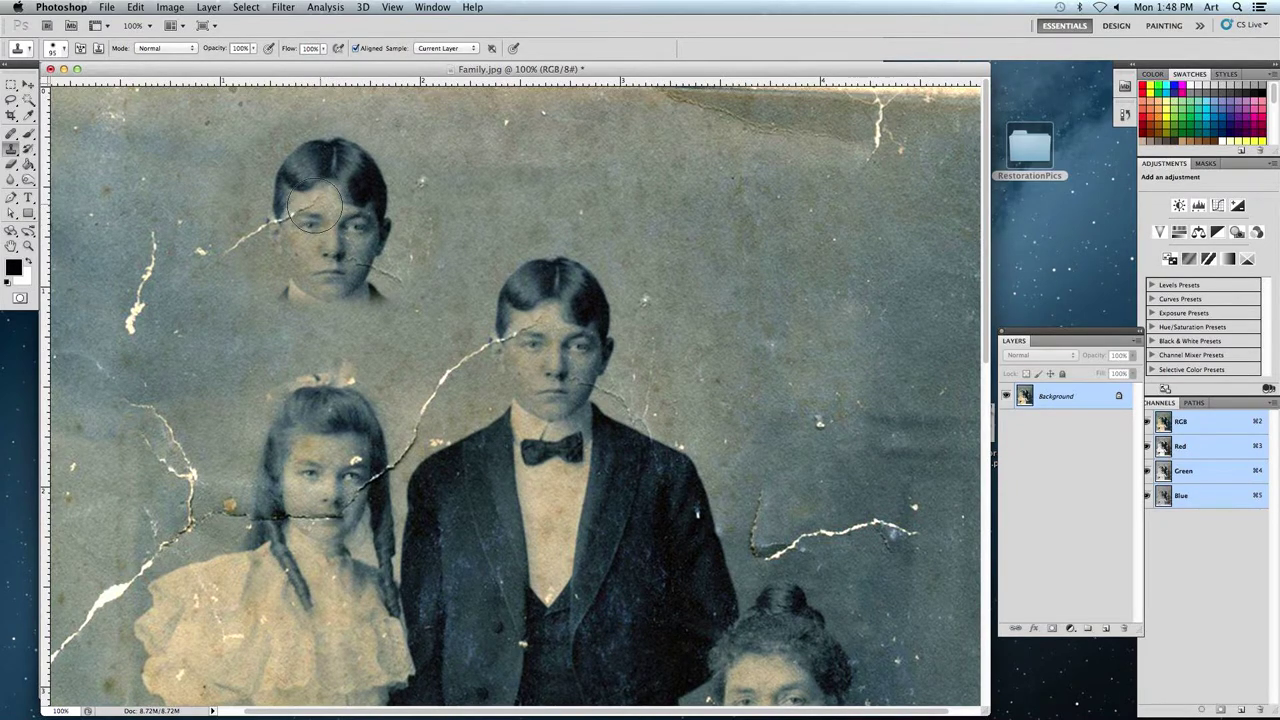
mouse_move(340, 228)
mouse_down()
mouse_move(346, 199)
mouse_move(345, 216)
mouse_move(310, 236)
mouse_move(318, 266)
mouse_move(352, 245)
mouse_move(353, 194)
mouse_move(418, 159)
mouse_move(363, 149)
mouse_move(311, 160)
mouse_up()
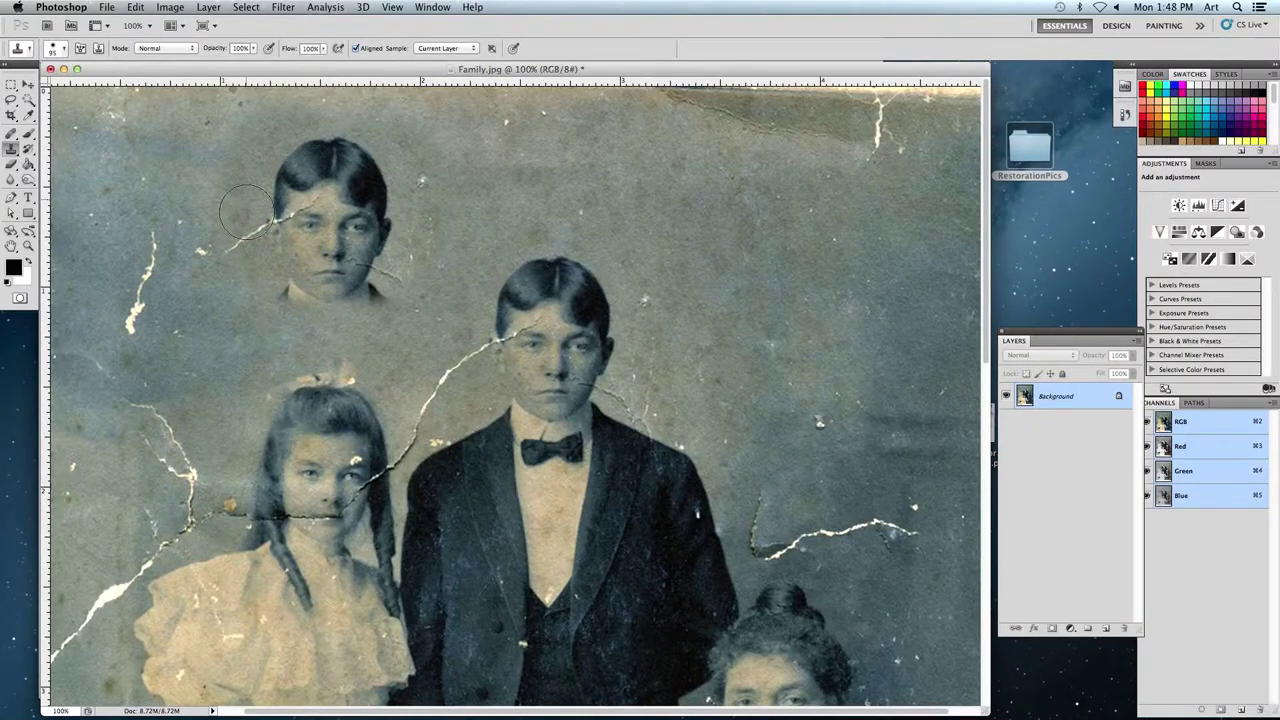
mouse_move(246, 258)
mouse_down()
mouse_move(308, 284)
mouse_move(226, 301)
mouse_move(289, 322)
mouse_move(318, 299)
mouse_move(264, 236)
mouse_move(280, 218)
mouse_move(350, 213)
mouse_move(340, 278)
mouse_up()
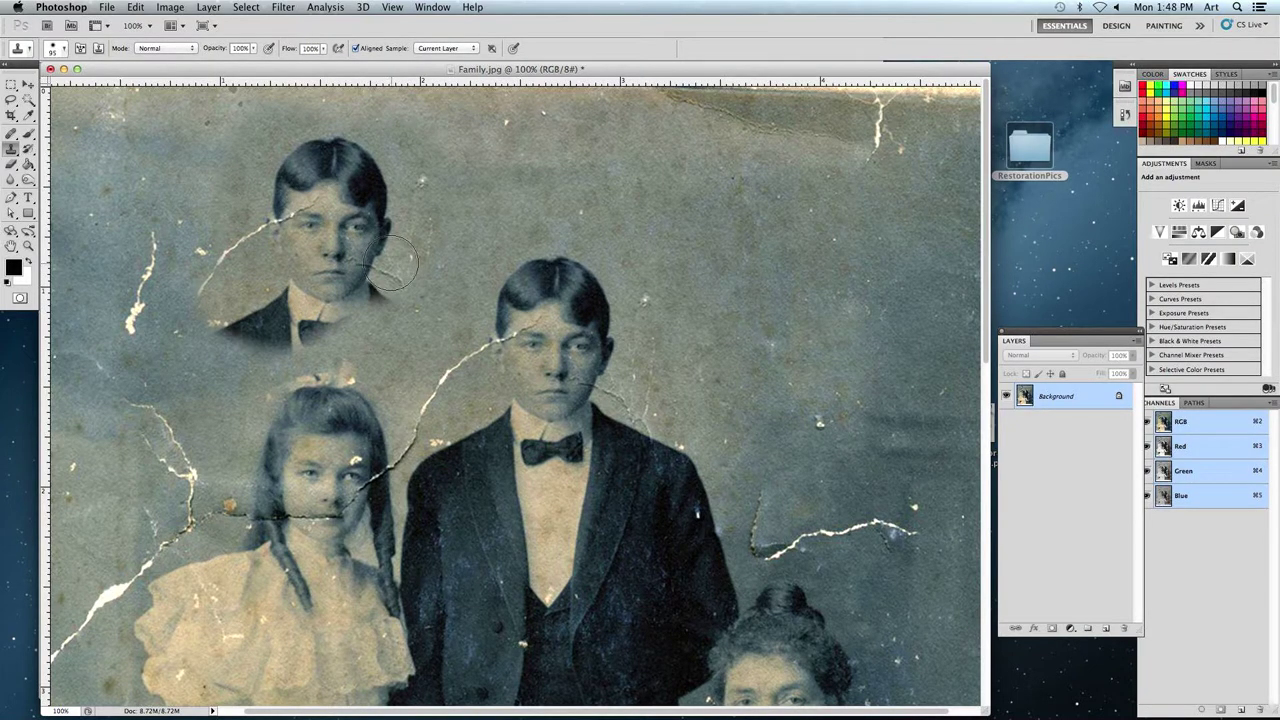
drag(562, 272, 580, 262)
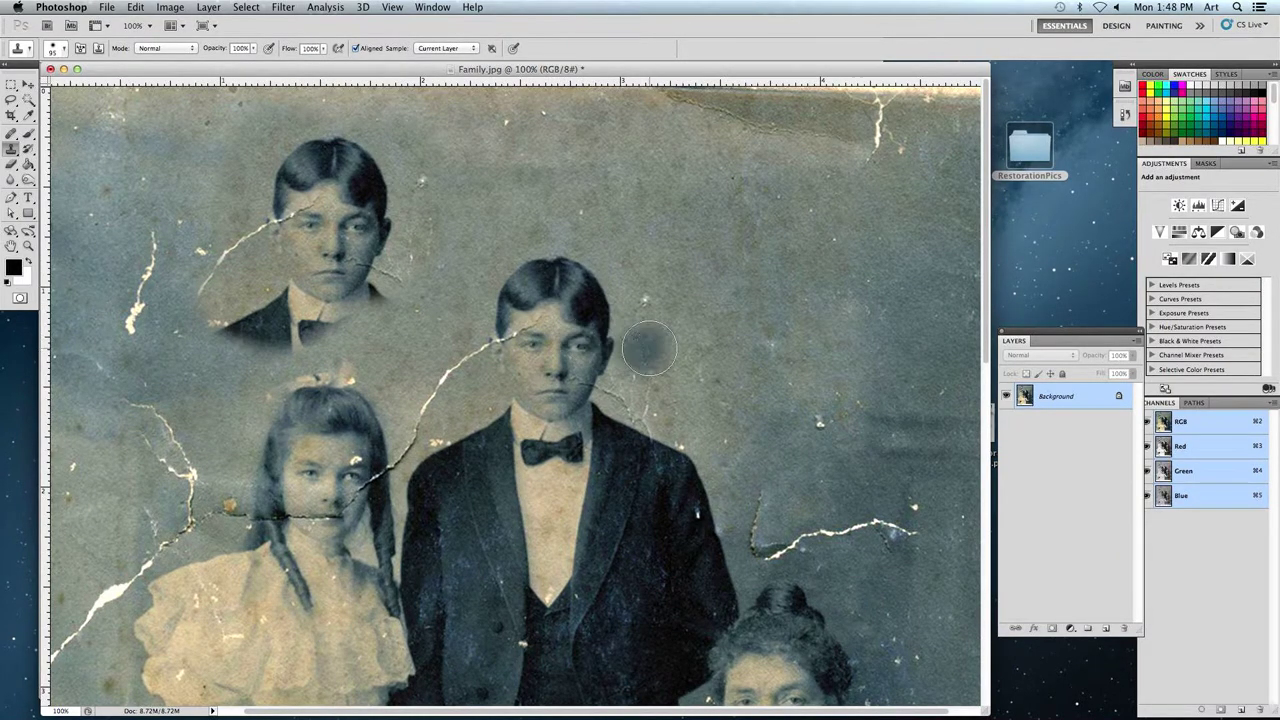
Clone the older girl's head onto the empty background beside the copied boy's head.
key(super+plus)
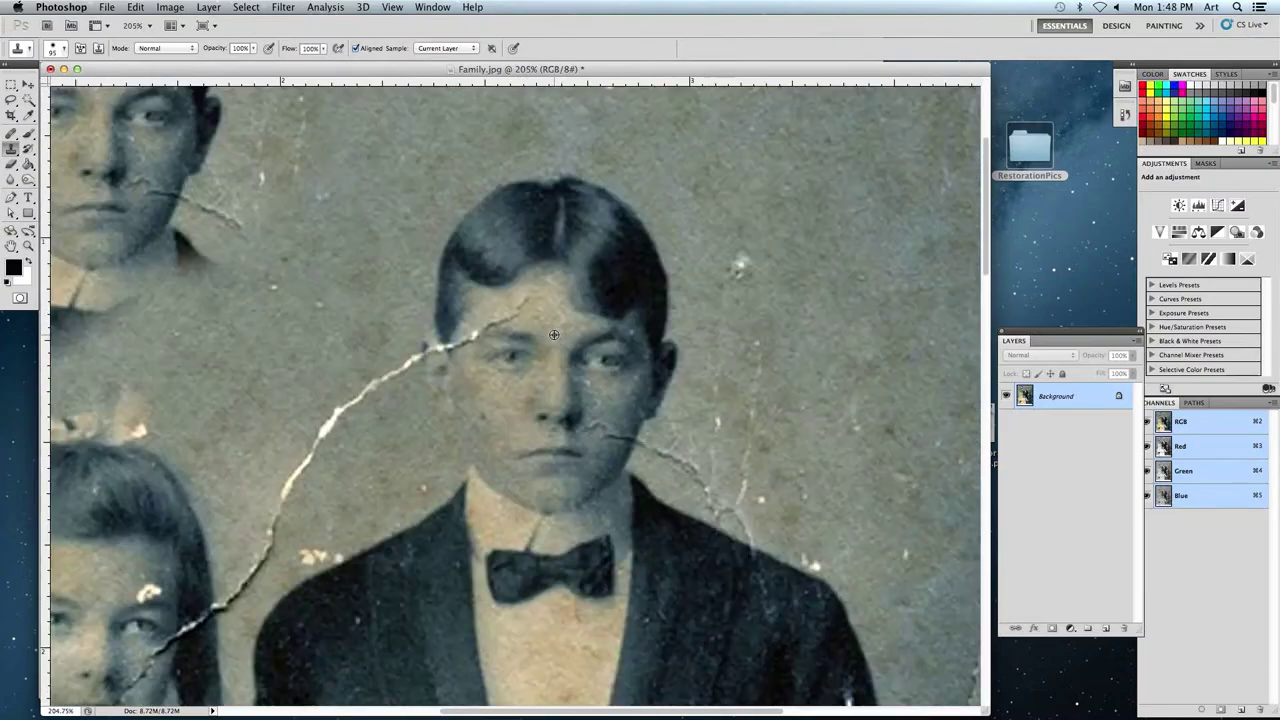
key(super+minus)
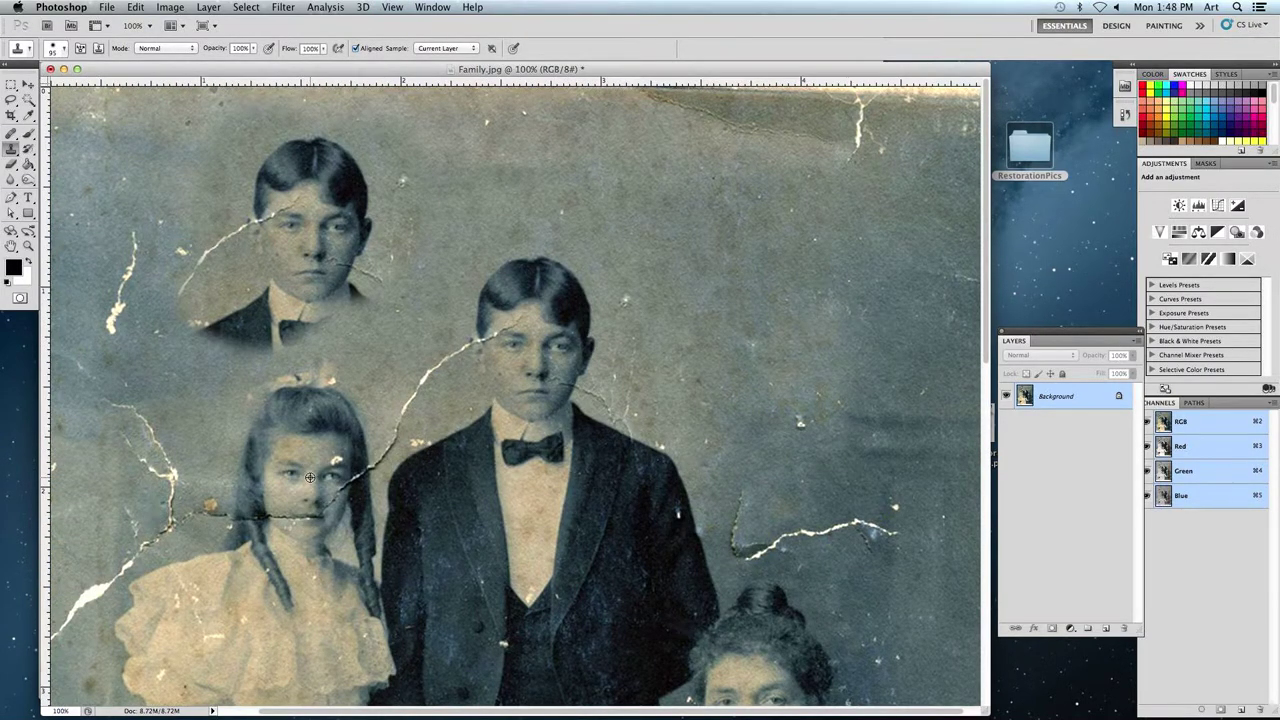
scroll(310, 478, up, 4)
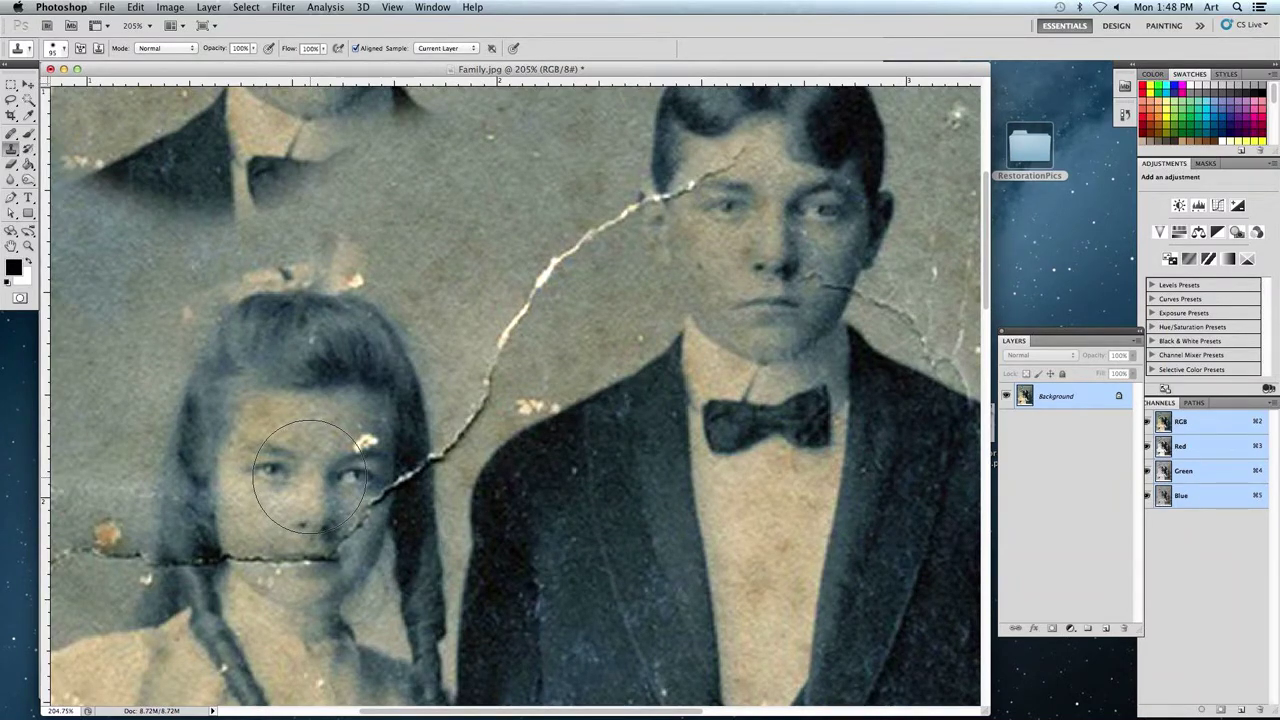
key(super+minus)
key(super+minus)
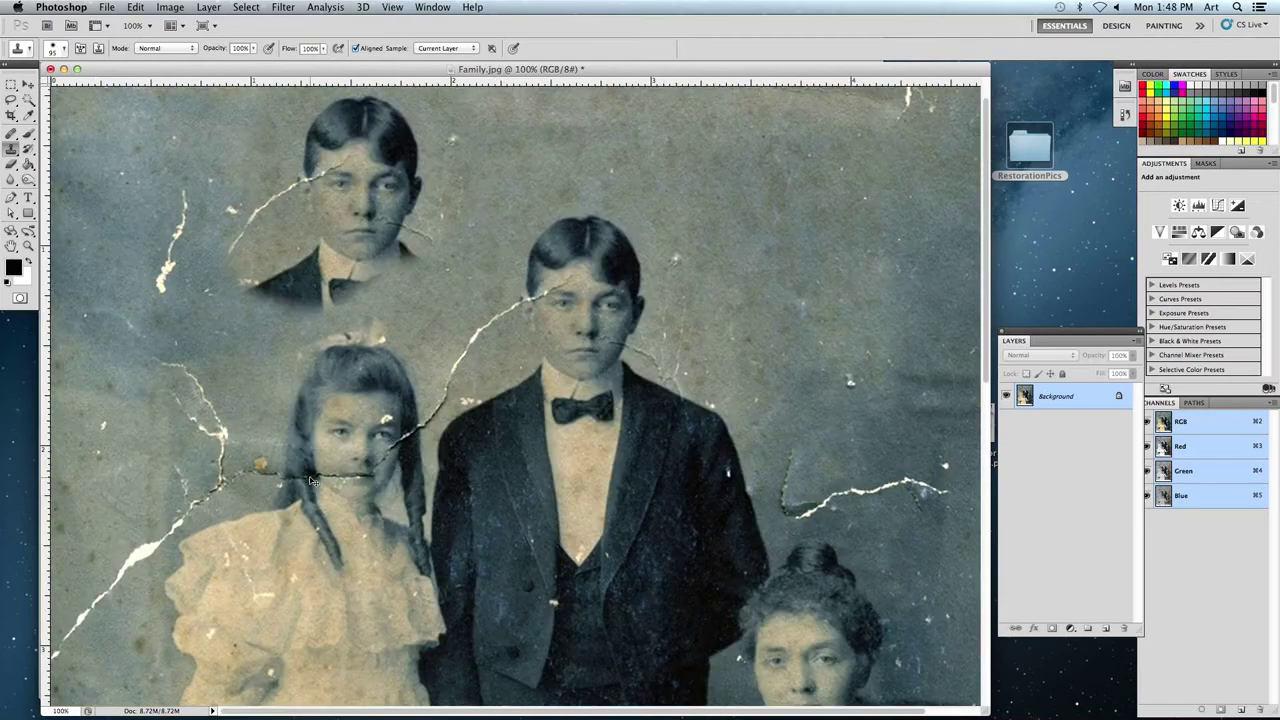
alt+click(262, 340)
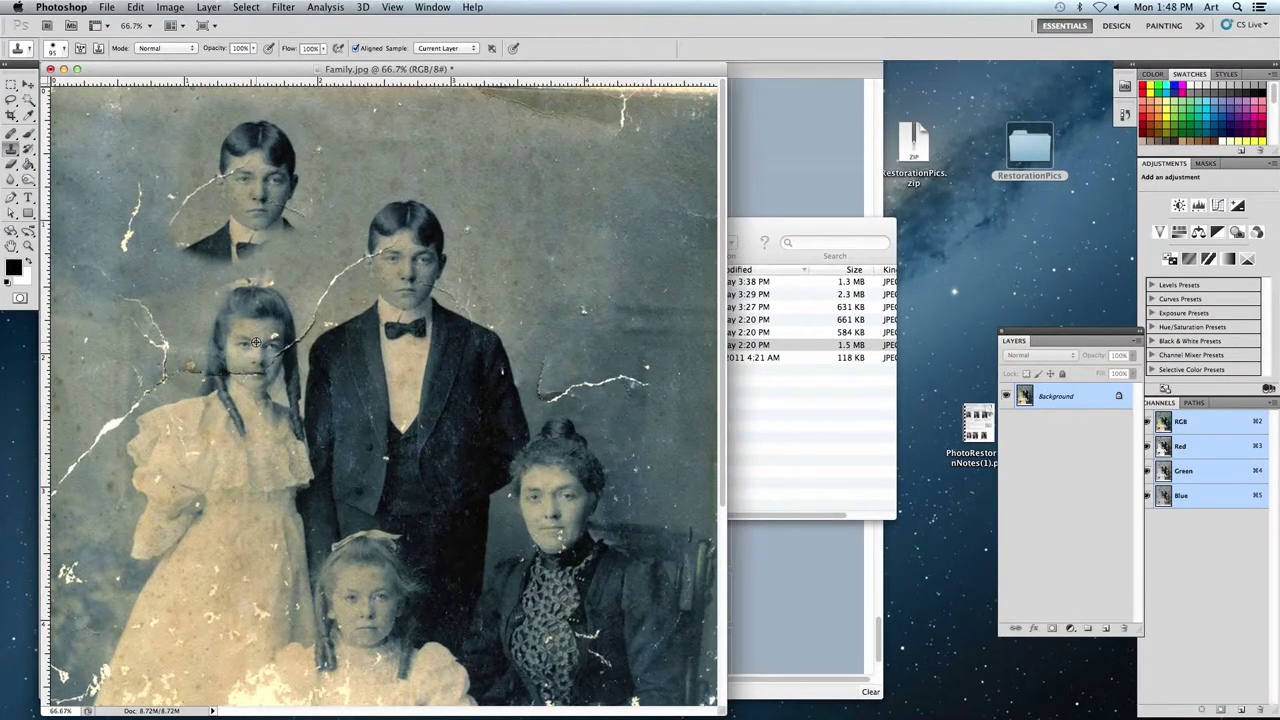
mouse_move(355, 155)
mouse_down()
mouse_move(400, 153)
mouse_move(335, 122)
mouse_move(348, 156)
mouse_move(344, 126)
mouse_move(322, 170)
mouse_move(396, 166)
mouse_up()
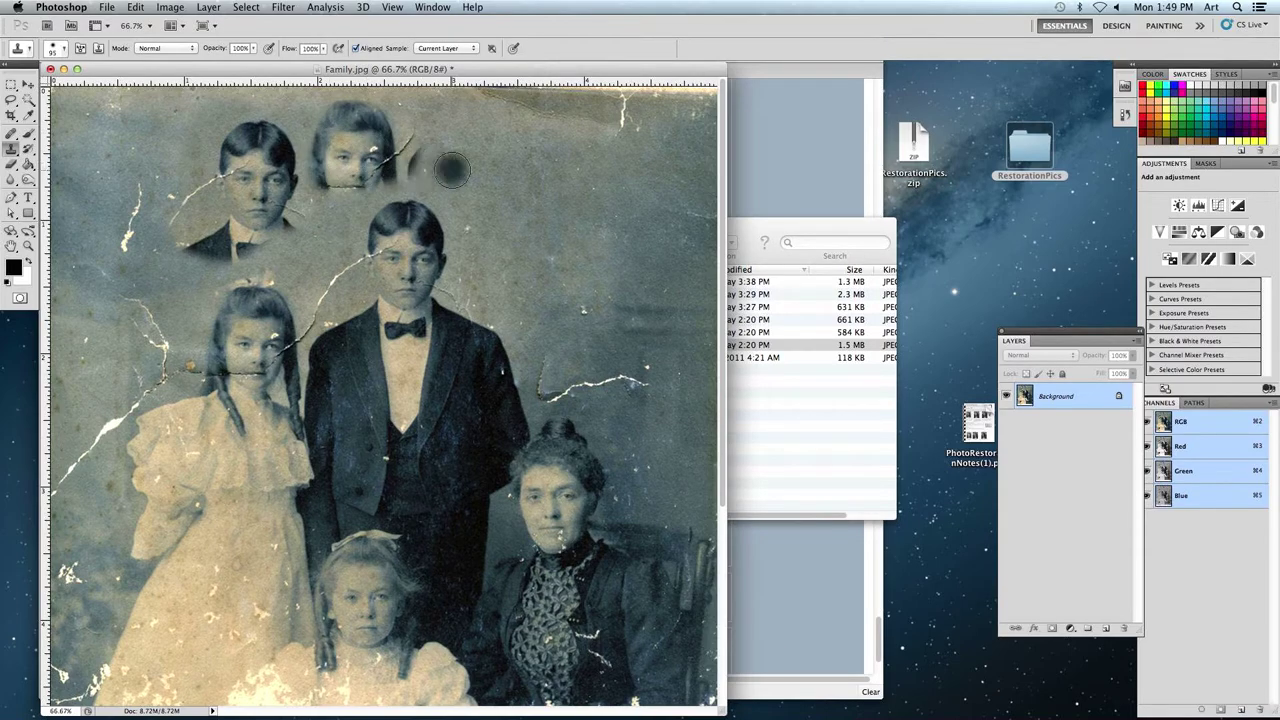
key(super+plus)
drag(440, 174, 453, 302)
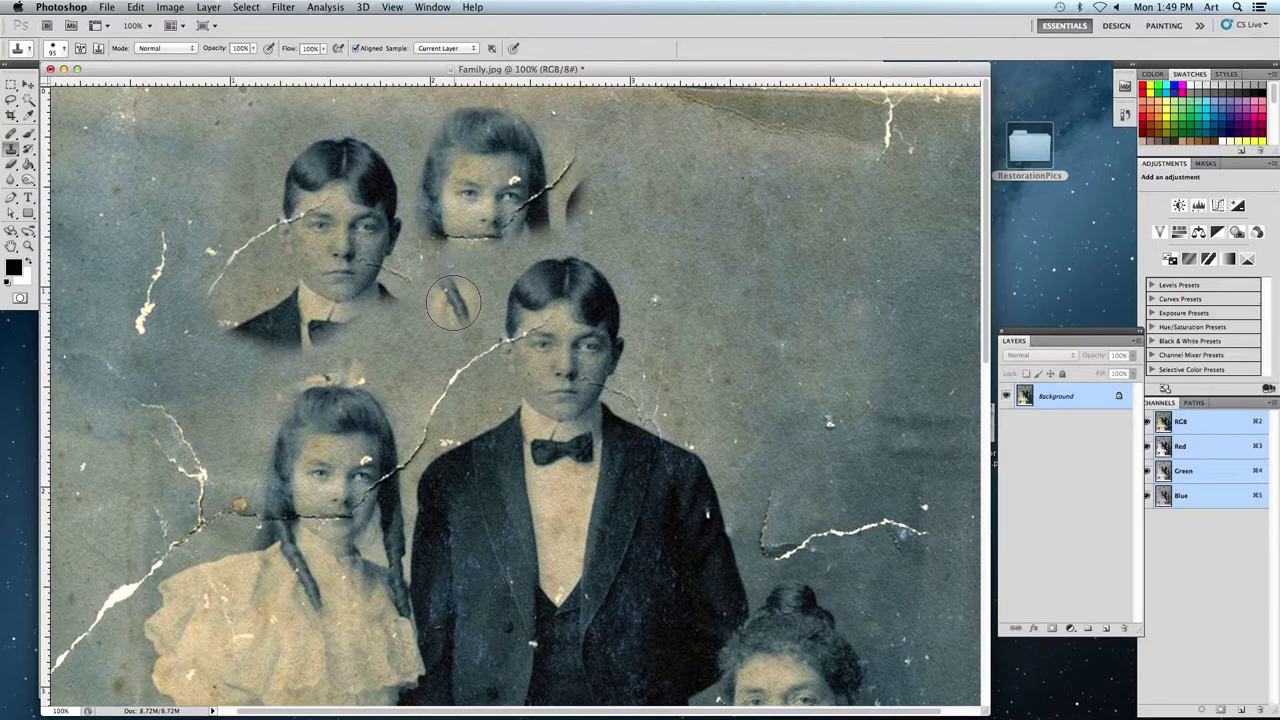
Undo all the cloned head strokes on the background of the family photo.
key(alt+super+z)
key(alt+super+z)
key(alt+super+z)
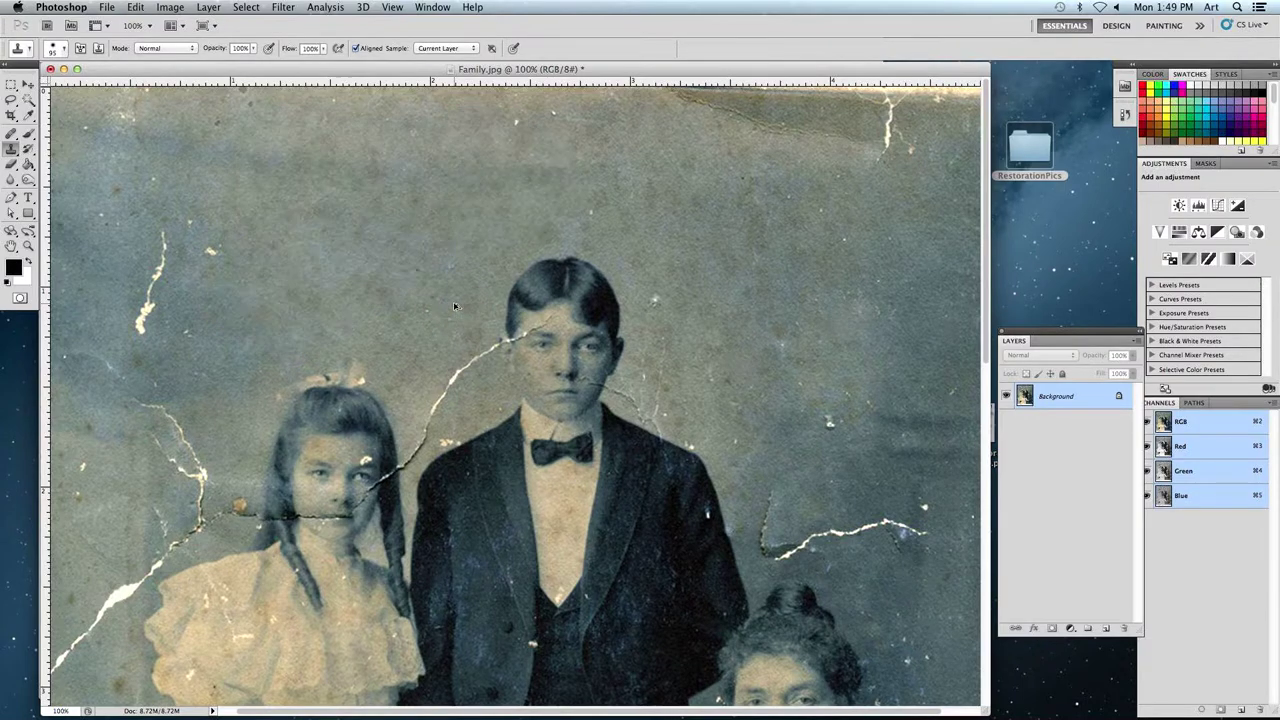
Reduce the Clone Stamp brush size to 11 px for the white crack in the photo's upper-left background.
mouse_move(491, 229)
mouse_down()
mouse_move(500, 271)
mouse_move(551, 272)
mouse_up()
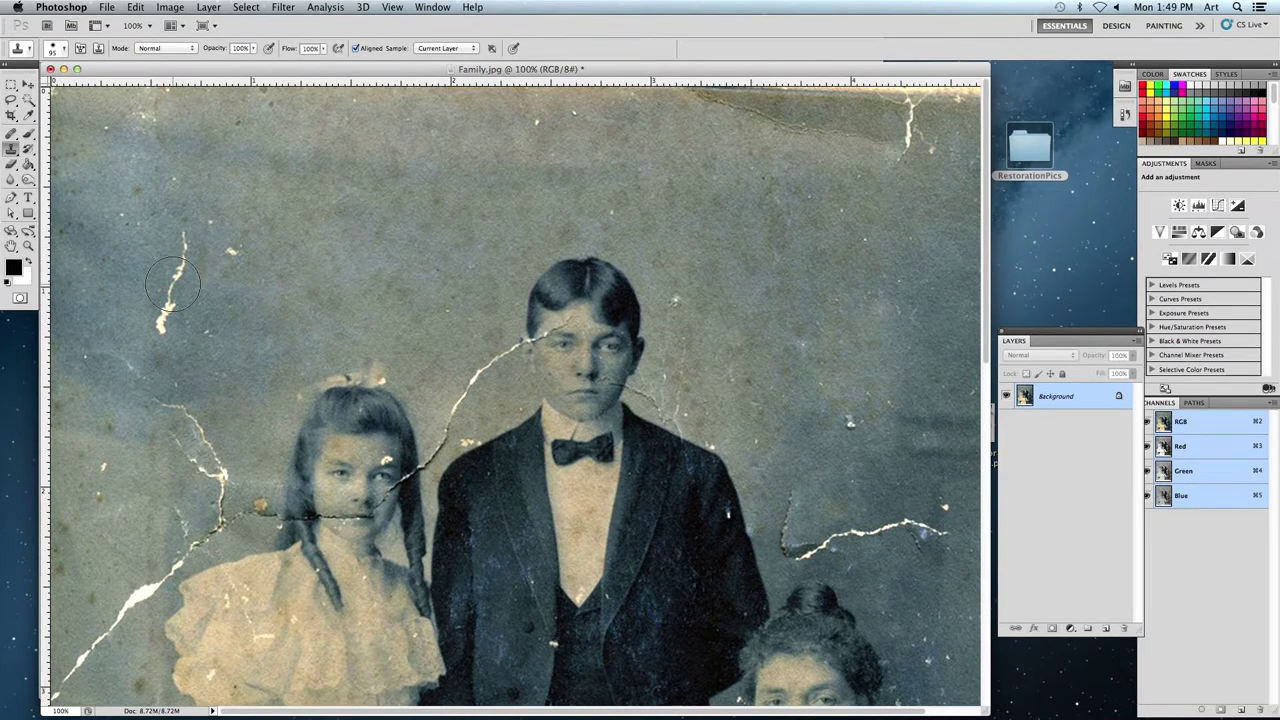
key(super+equal)
key(super+equal)
mouse_move(197, 260)
mouse_down()
mouse_move(449, 337)
mouse_move(538, 274)
mouse_move(618, 290)
mouse_up()
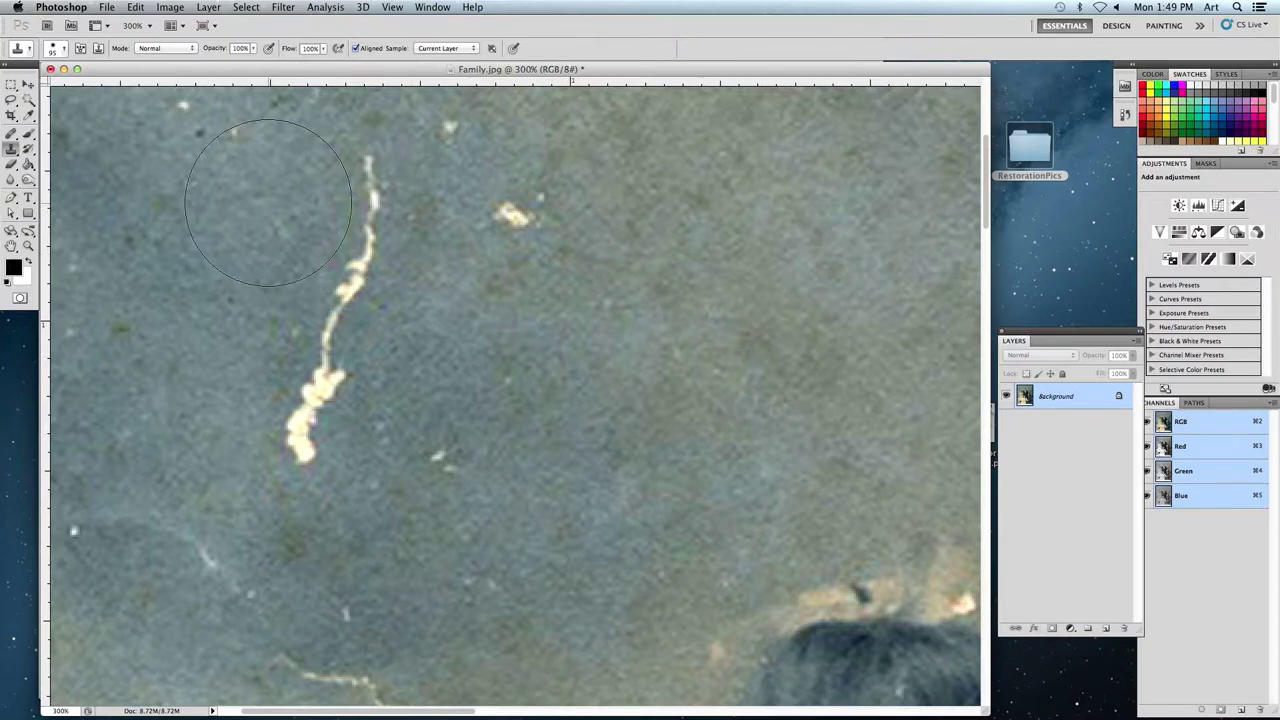
click(57, 48)
drag(76, 85, 44, 88)
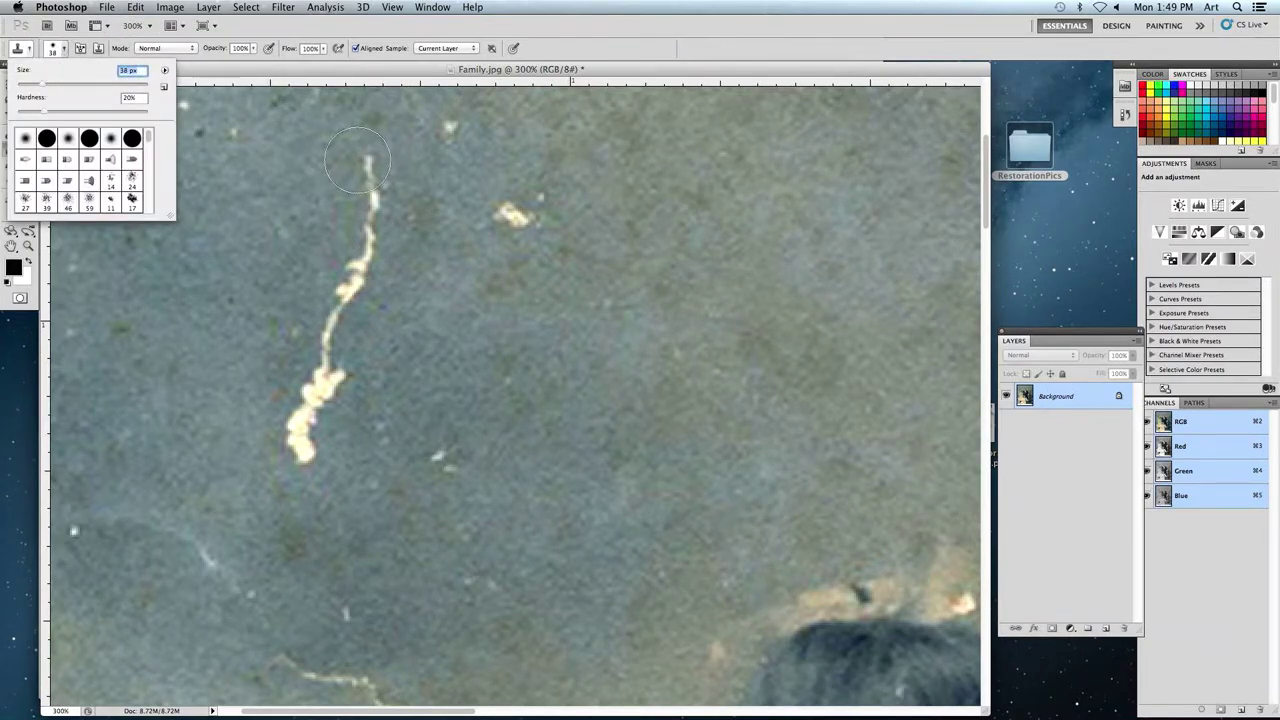
click(124, 57)
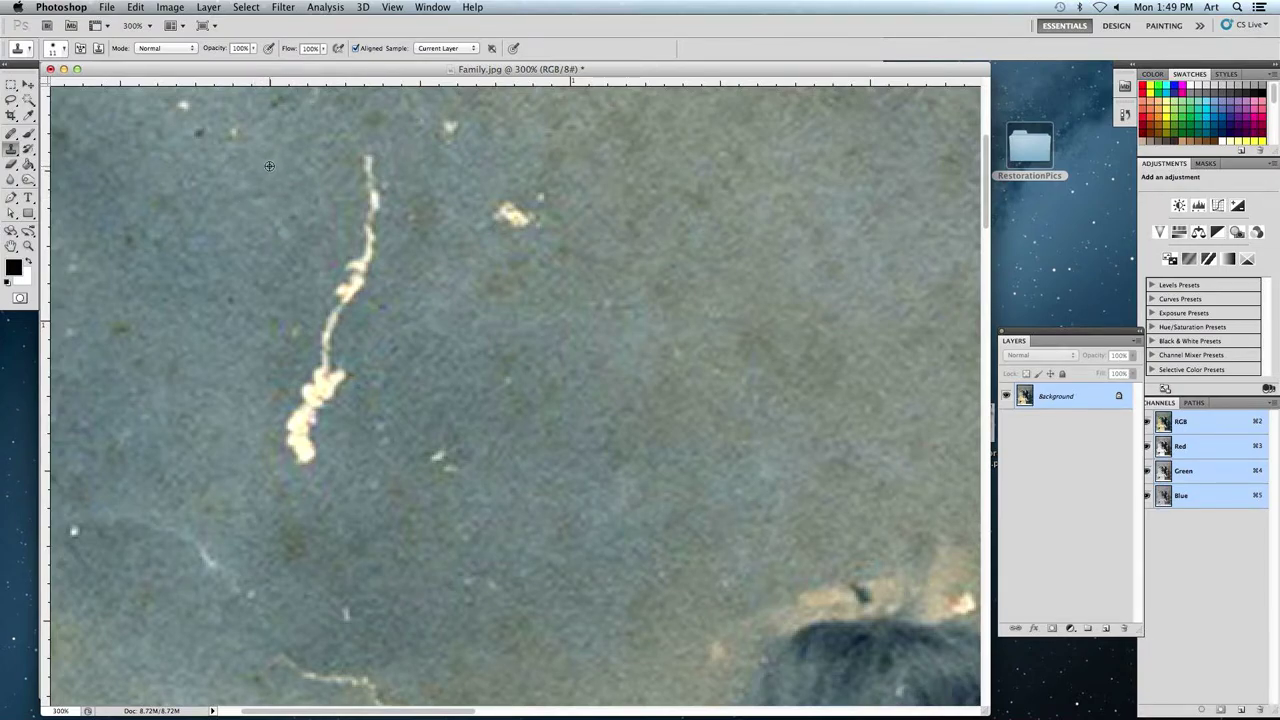
Clone clean background texture over the long white vertical crack in the photo's upper-left area.
scroll(269, 166, up, 3)
scroll(269, 170, down, 1)
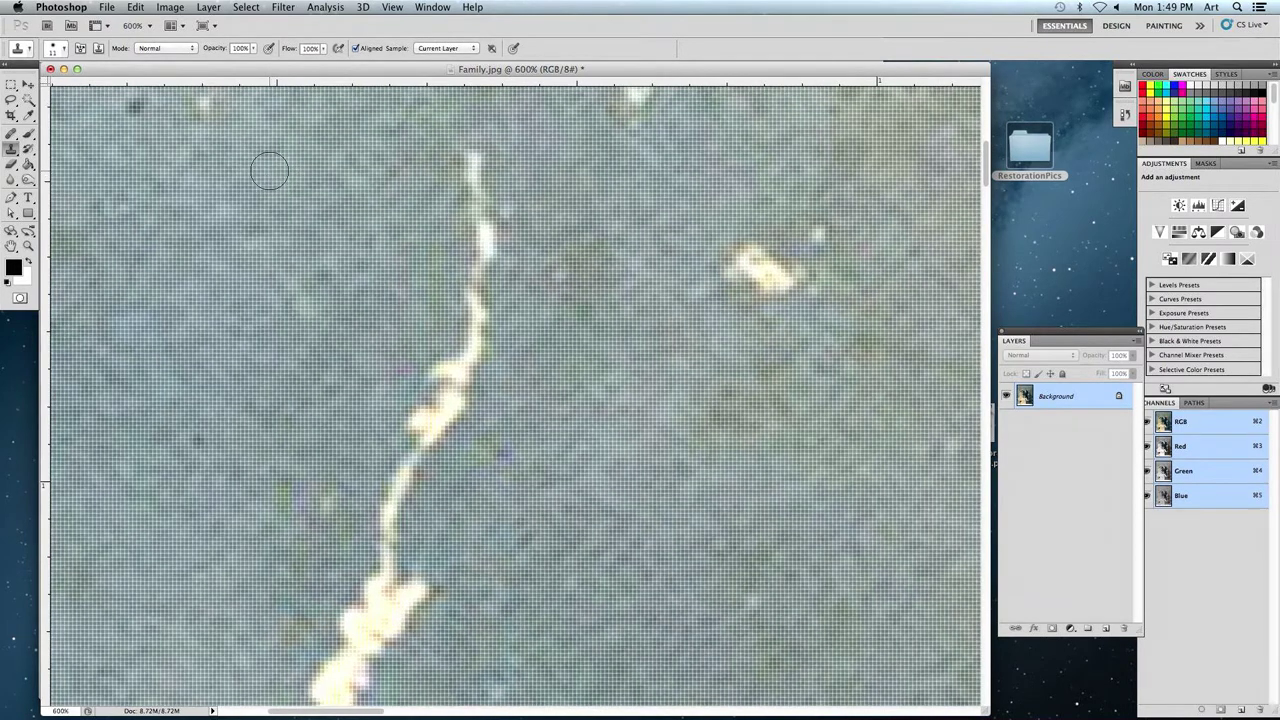
scroll(269, 171, down, 1)
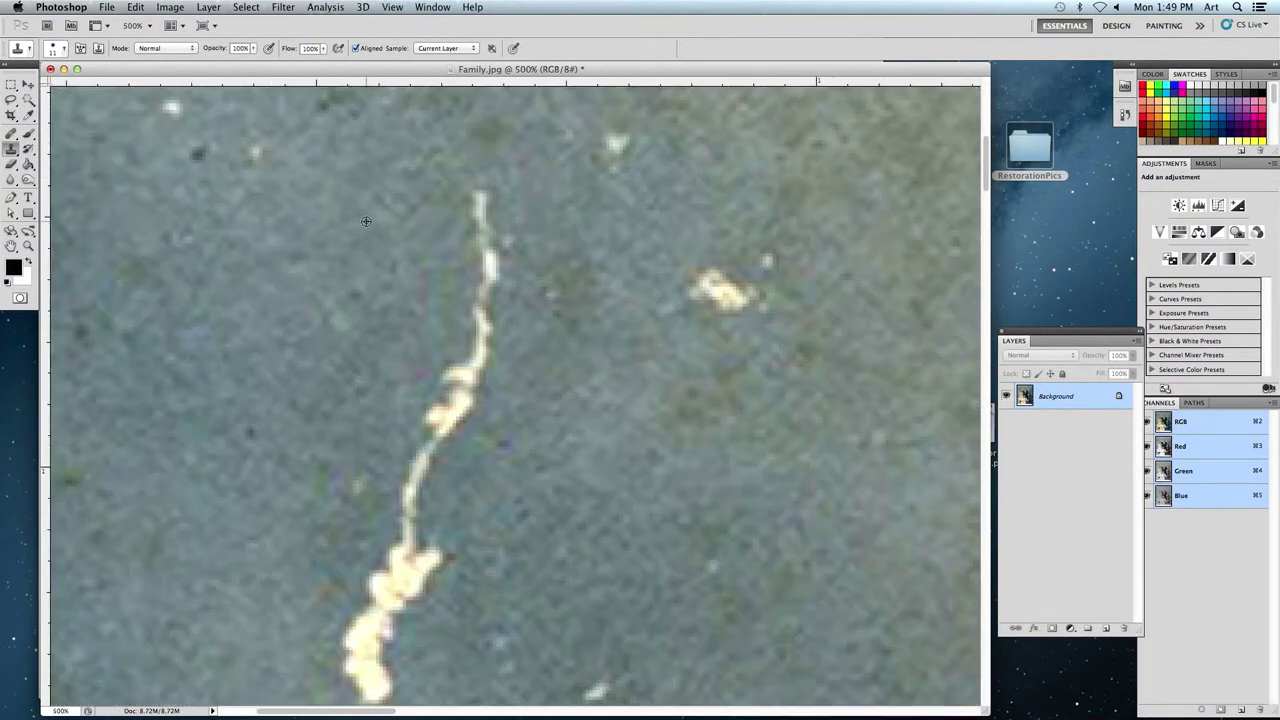
mouse_move(478, 196)
mouse_down()
mouse_move(480, 340)
mouse_move(492, 356)
mouse_move(474, 350)
mouse_move(441, 388)
mouse_move(444, 438)
mouse_move(415, 498)
mouse_move(413, 560)
mouse_move(387, 576)
mouse_move(420, 581)
mouse_move(375, 598)
mouse_move(354, 657)
mouse_move(388, 675)
mouse_up()
key(super+minus)
key(super+minus)
key(super+minus)
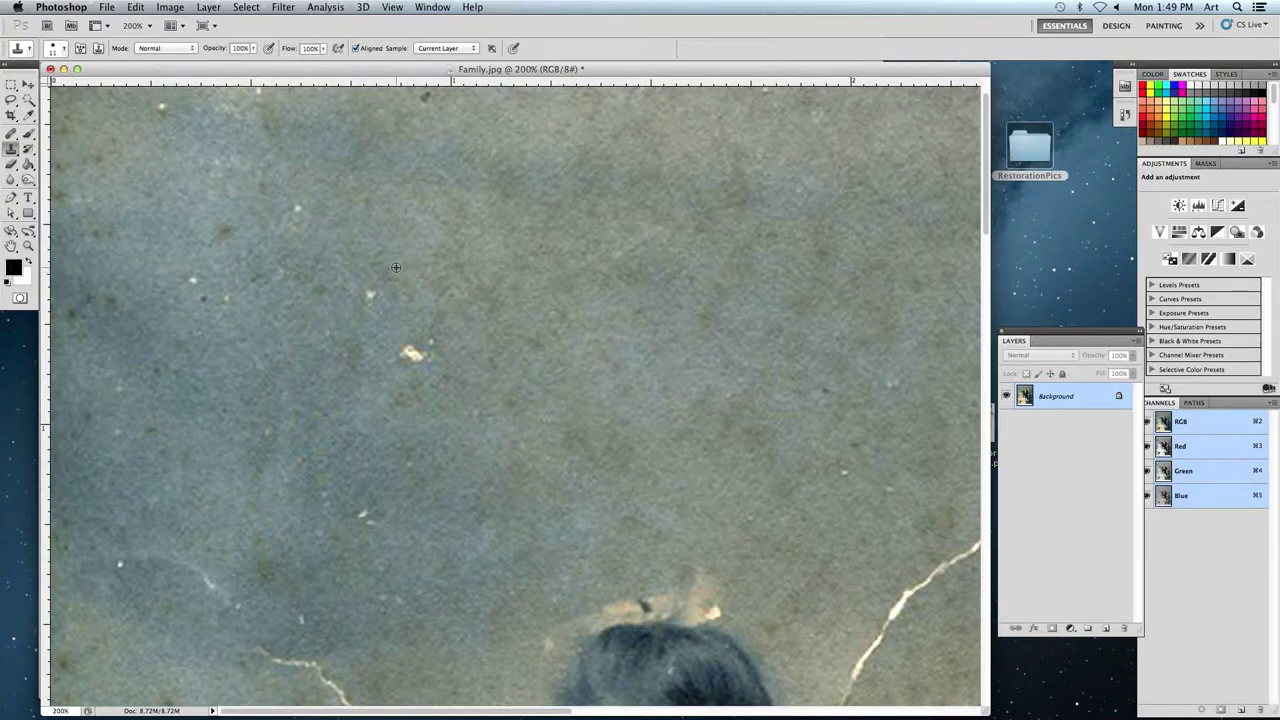
Clone clean background texture over the white specks in the upper-left background of the family photo.
click(408, 355)
click(429, 345)
key([)
key(bracketright)
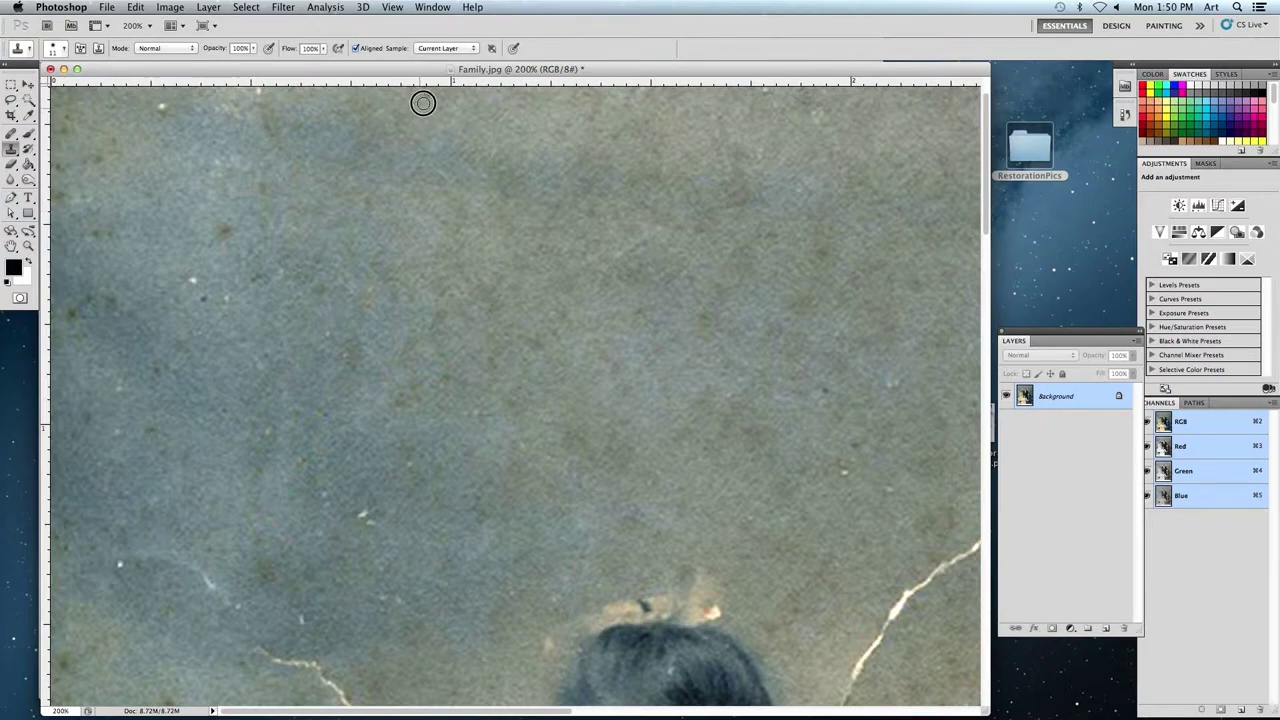
key(bracketleft)
click(188, 278)
scroll(329, 294, down, 5)
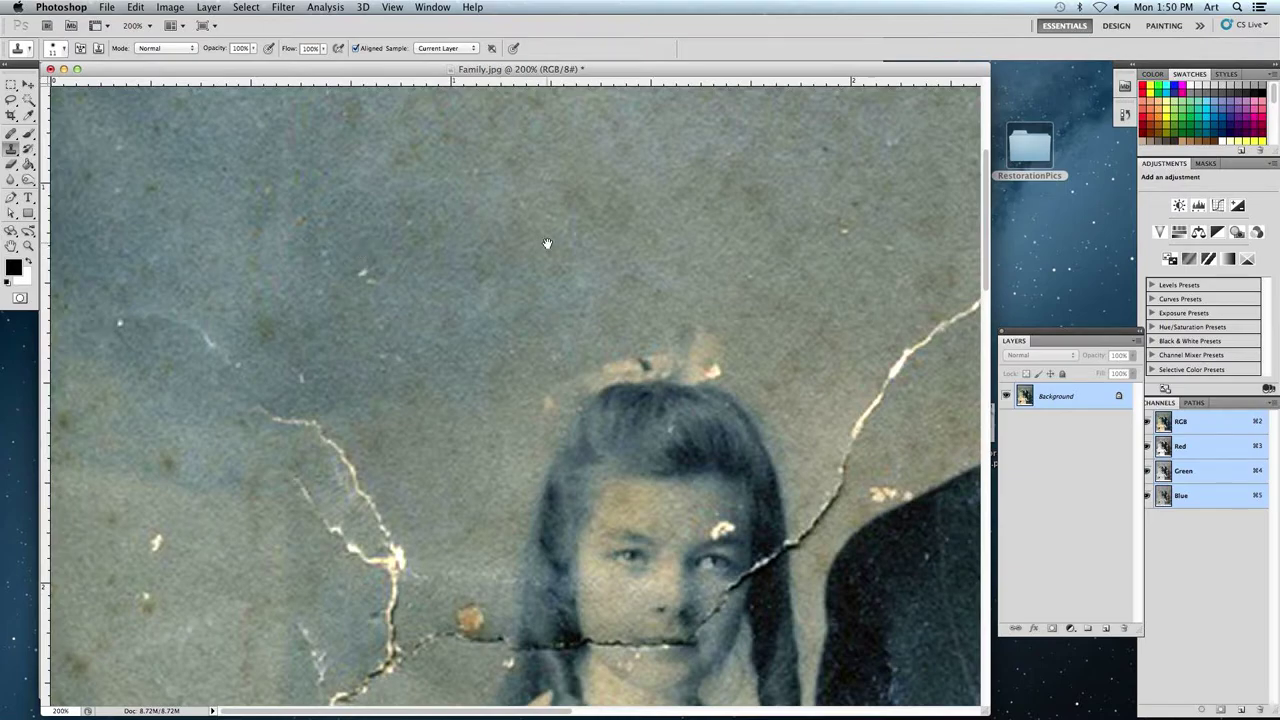
Try cloning a patch of mismatched tan colour onto the bluish upper-left background, and undo it.
scroll(515, 249, right, 10)
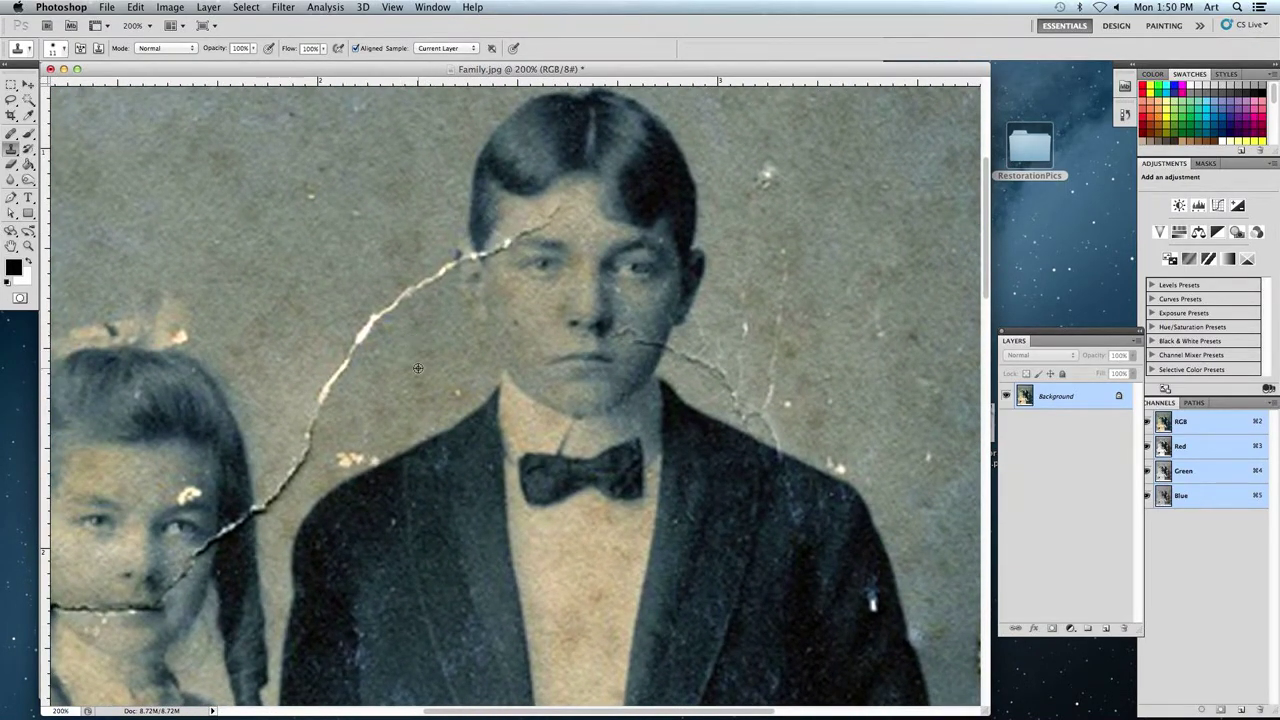
scroll(411, 355, left, 10)
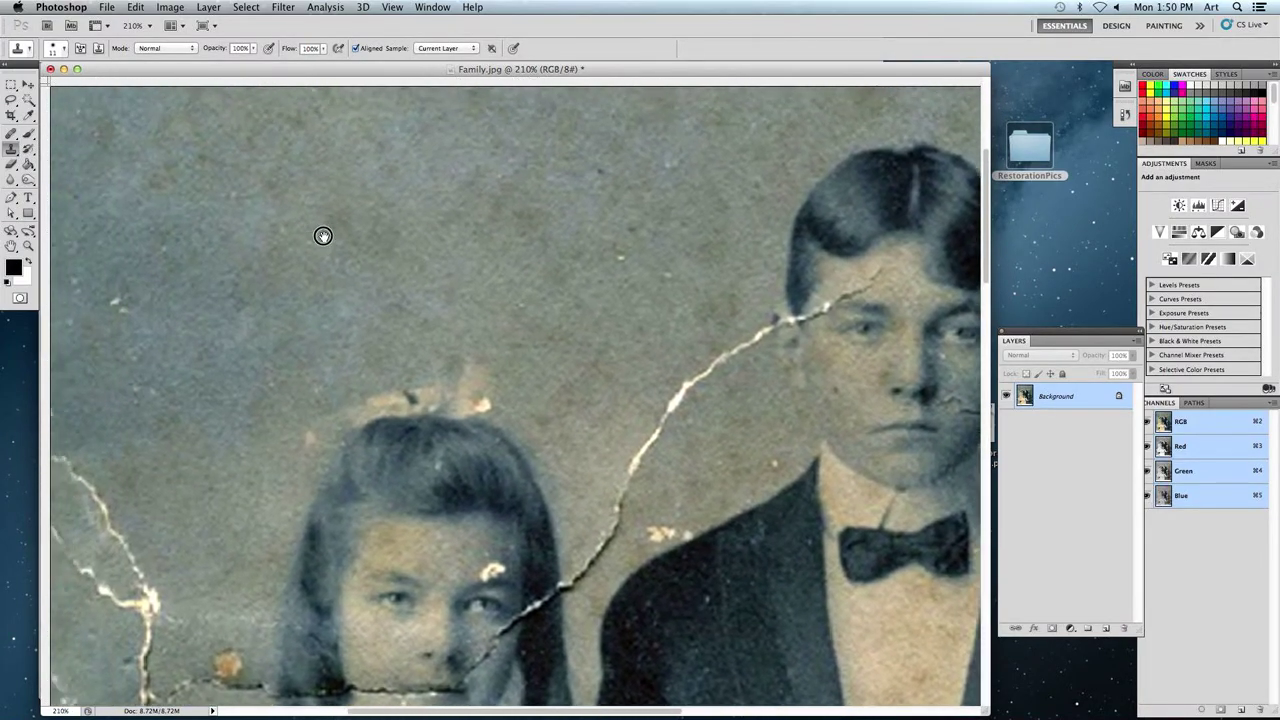
mouse_move(323, 235)
mouse_down()
mouse_move(529, 343)
mouse_move(651, 329)
mouse_up()
mouse_move(136, 317)
mouse_down()
mouse_move(141, 271)
mouse_move(124, 273)
mouse_move(147, 332)
mouse_move(120, 362)
mouse_move(155, 316)
mouse_up()
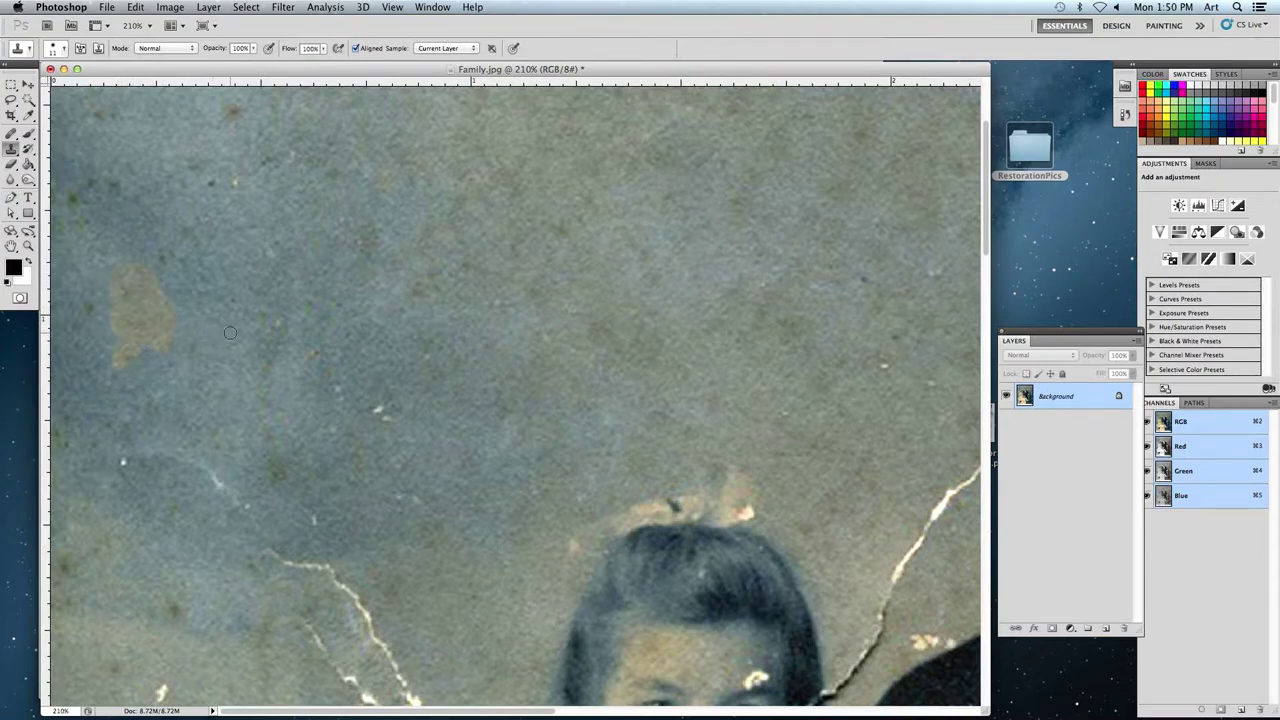
key(super+z)
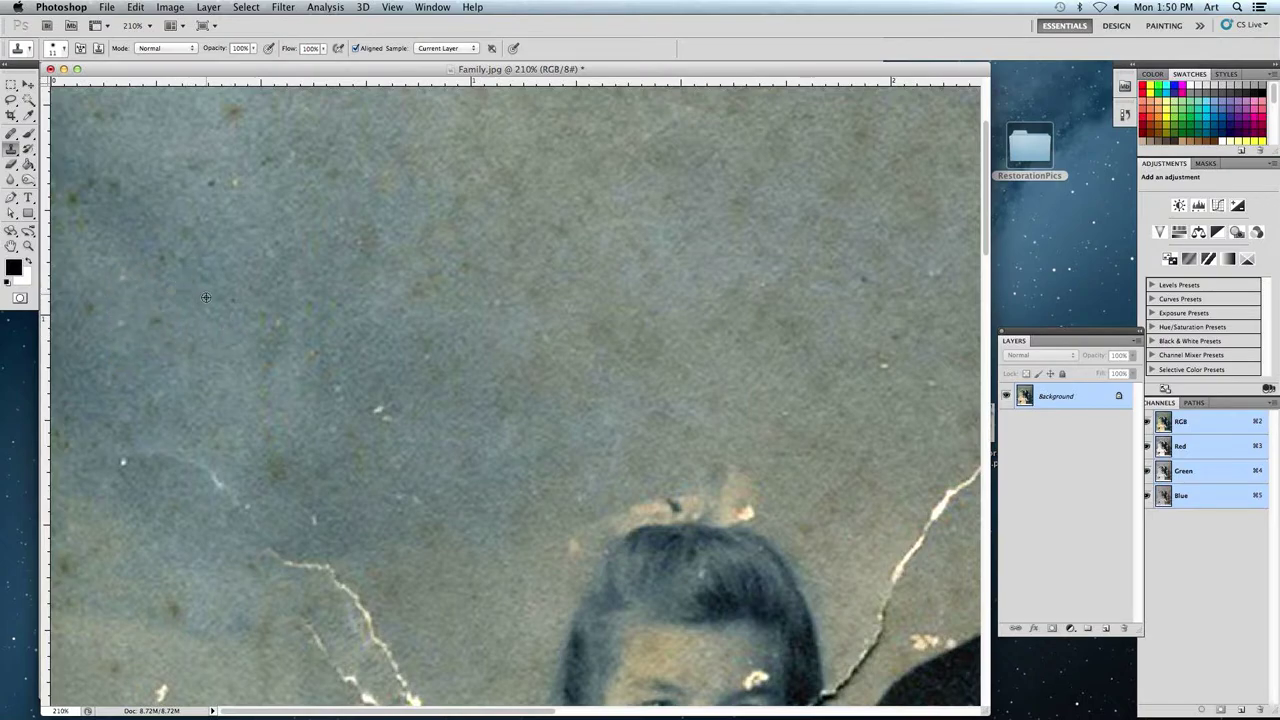
Clone background texture over the upper branch of the white crack beside the older girl and the white speck above it.
scroll(314, 461, down, 5)
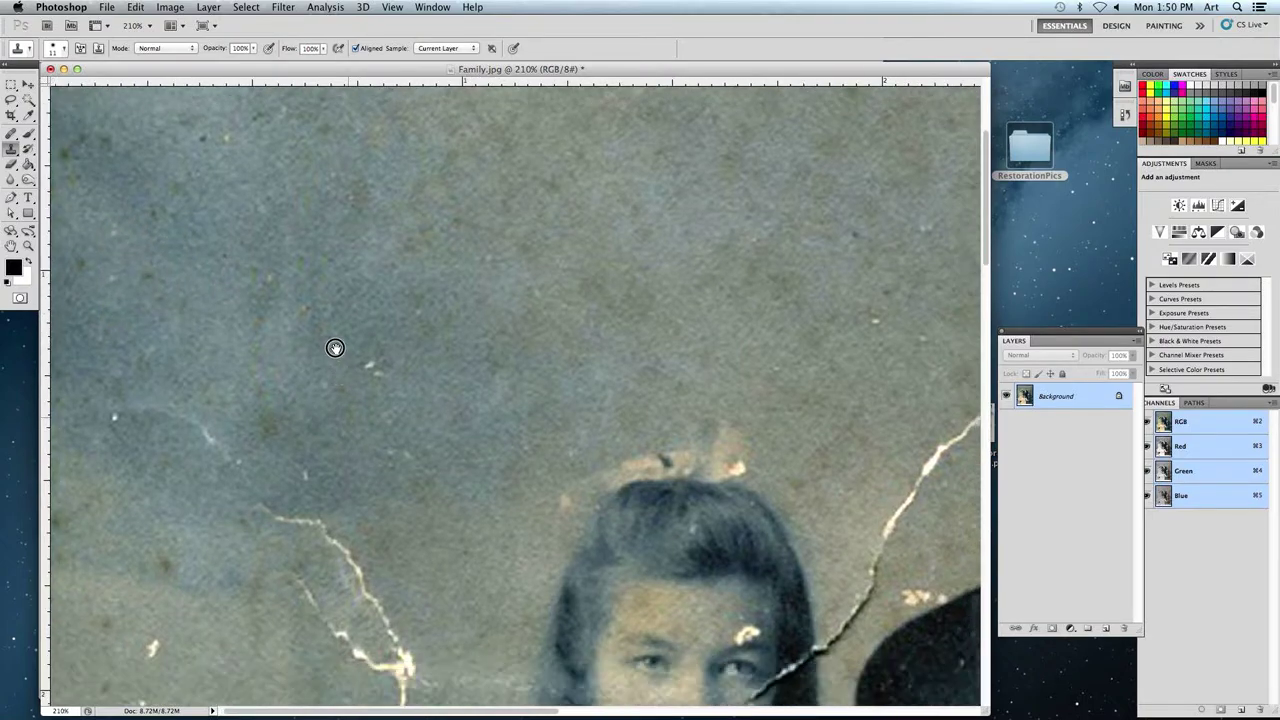
mouse_move(247, 379)
mouse_down()
mouse_move(319, 413)
mouse_move(364, 503)
mouse_move(318, 445)
mouse_move(320, 425)
mouse_move(356, 446)
mouse_move(328, 423)
mouse_up()
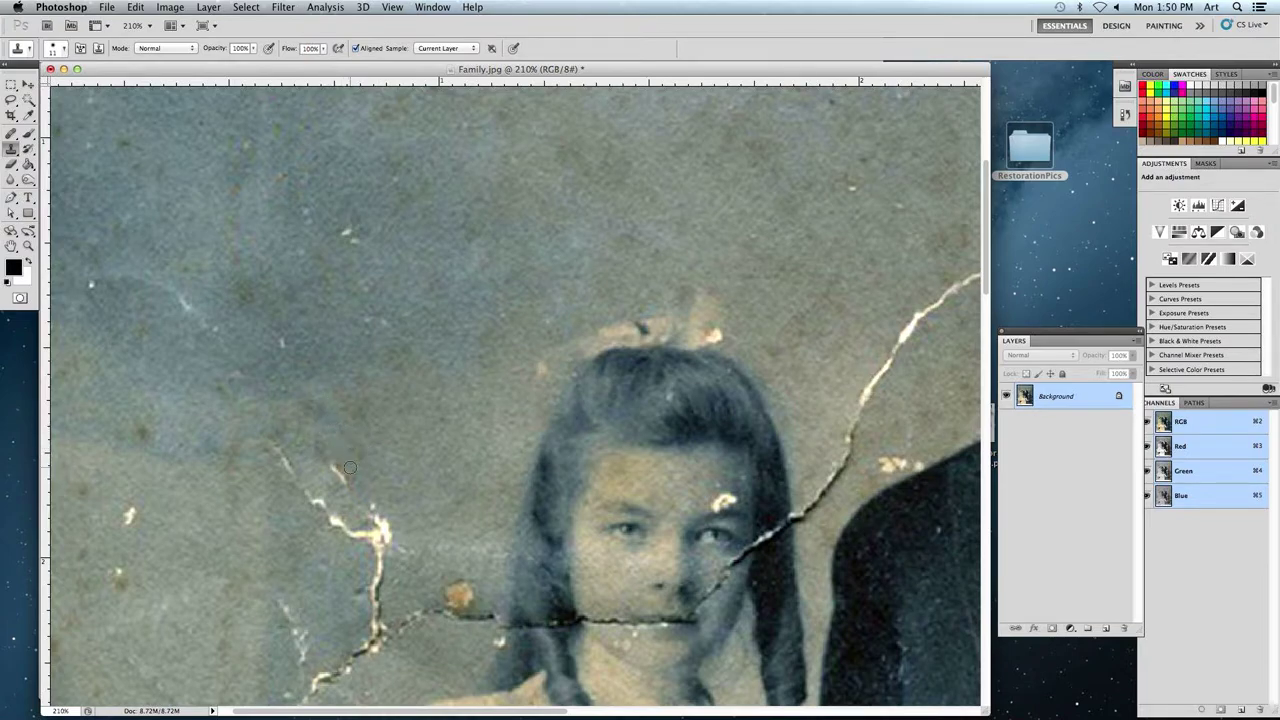
mouse_move(342, 469)
mouse_down()
mouse_move(275, 445)
mouse_move(294, 477)
mouse_up()
key([)
click(347, 234)
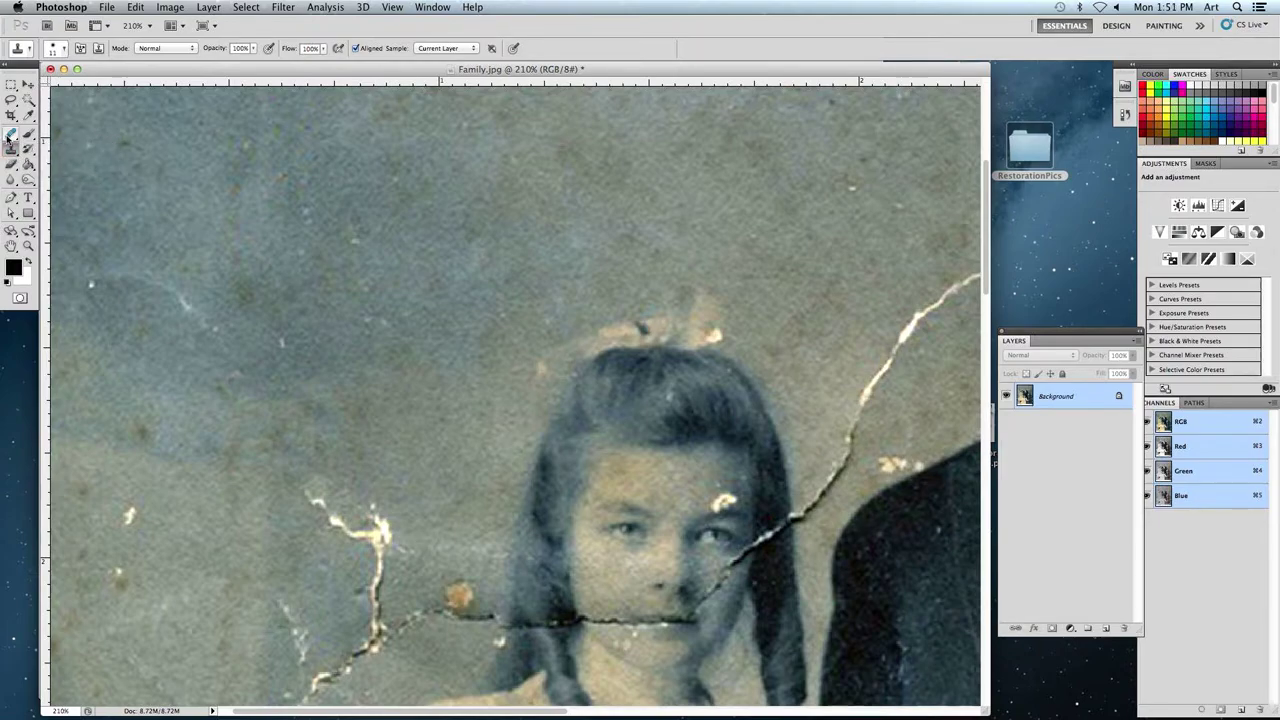
Switch to the Spot Healing Brush for the crack in the background above the seated woman's head.
click(9, 138)
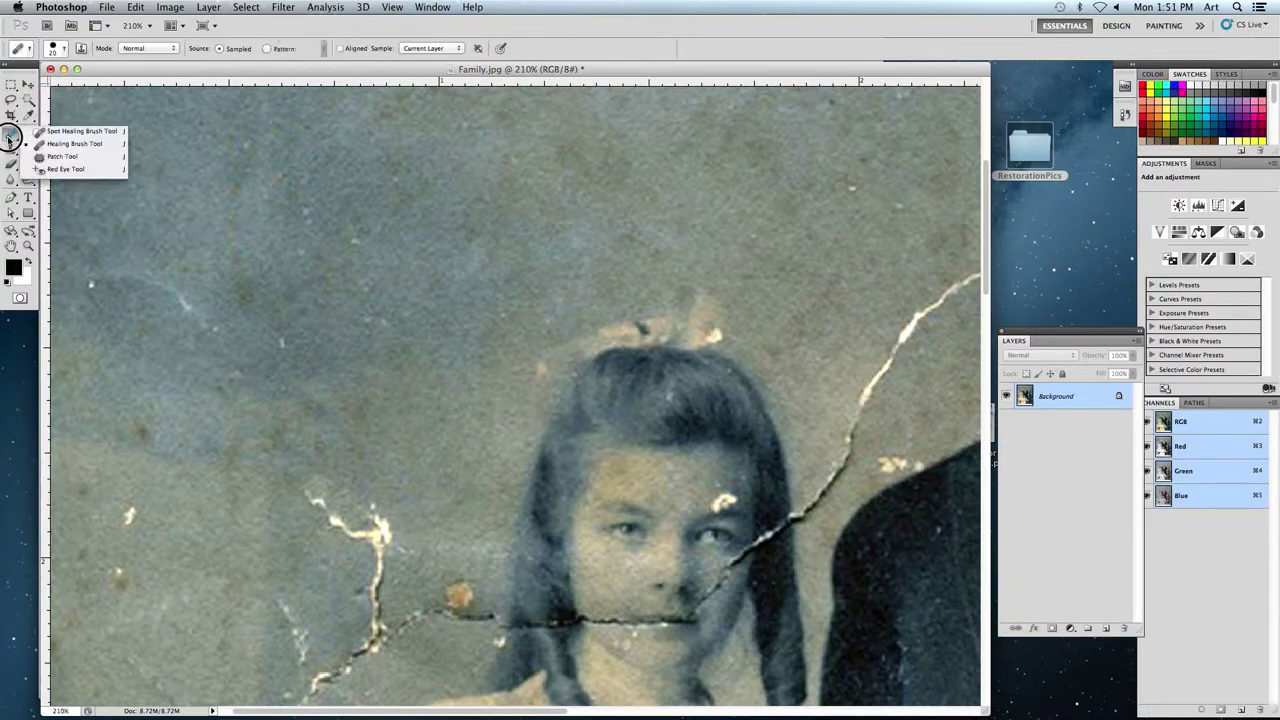
click(62, 135)
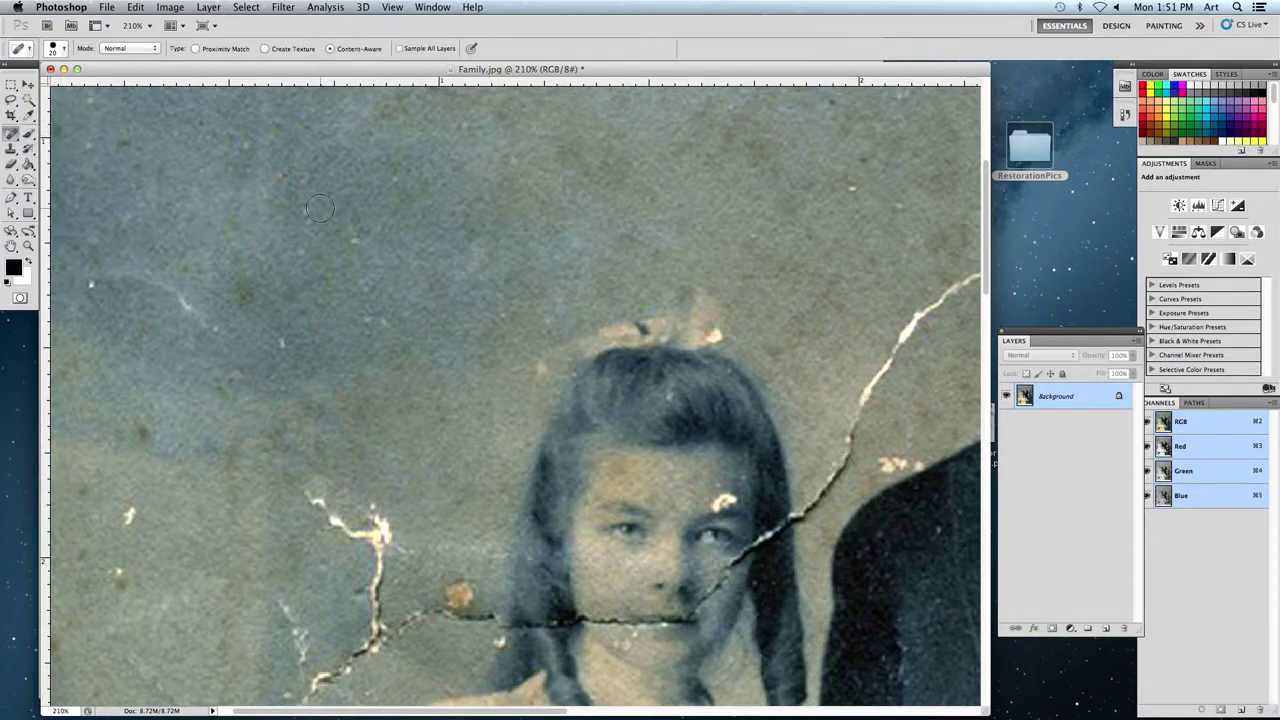
key(super+minus)
key(super+minus)
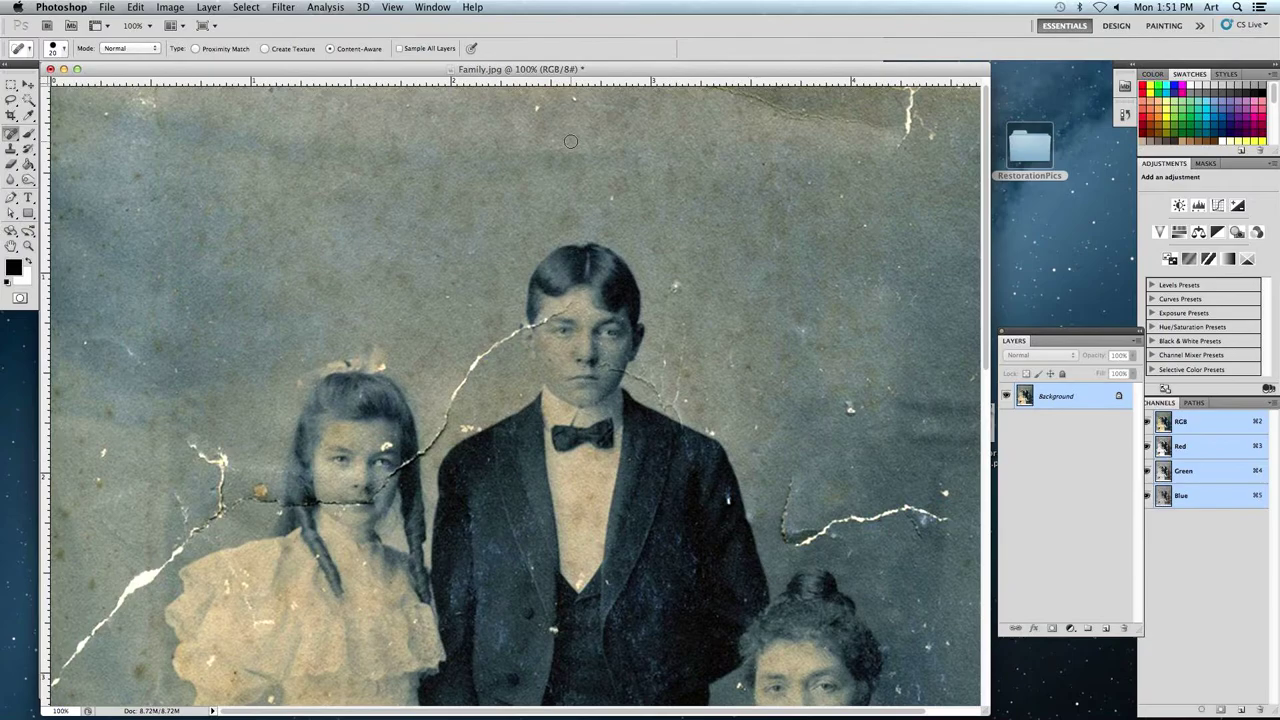
drag(720, 177, 571, 183)
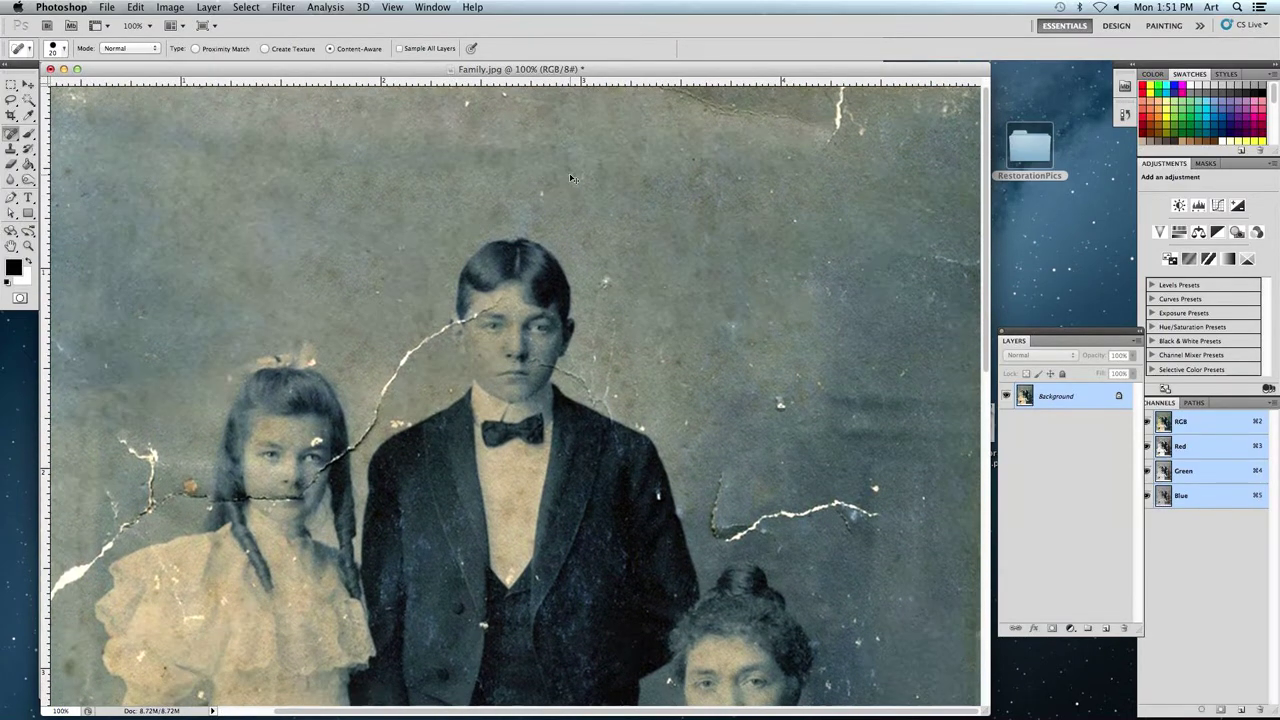
key(super+plus)
key(super+plus)
drag(678, 248, 467, 181)
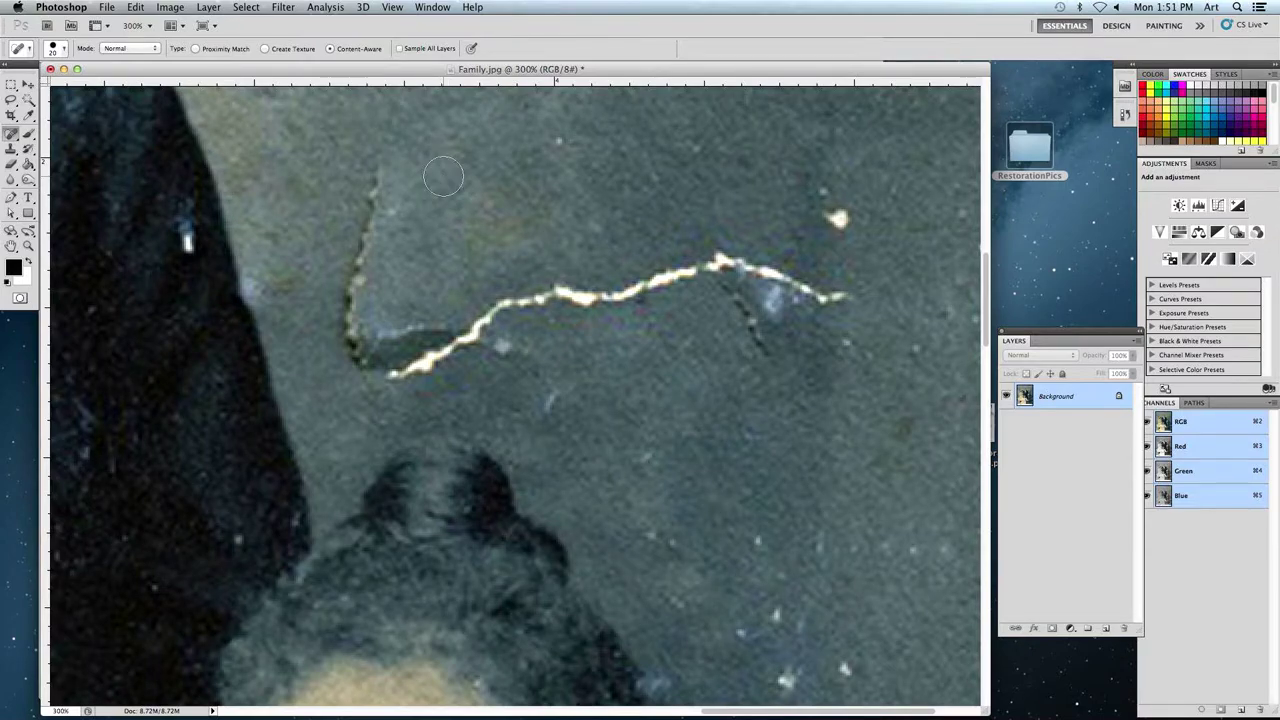
key(super+minus)
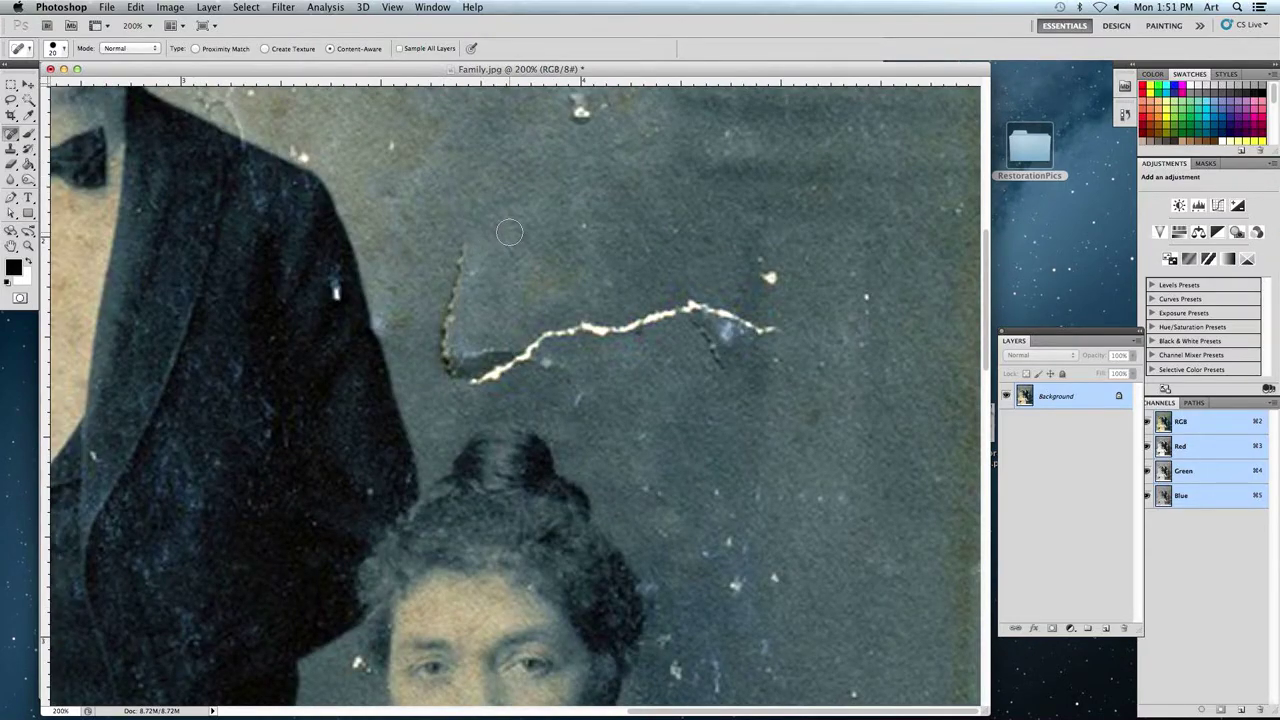
Heal the curved crack above the seated woman's head and its leftover marks using a 15 px content-aware Spot Healing Brush.
drag(11, 133, 70, 147)
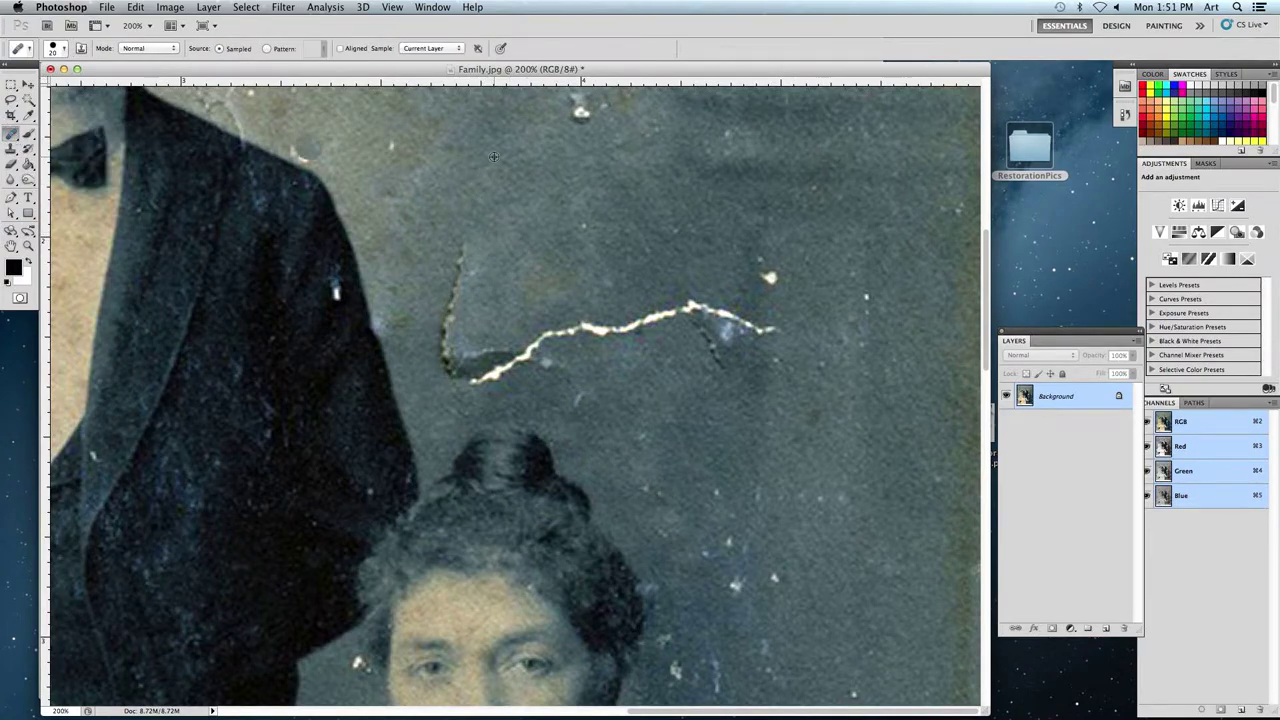
drag(14, 133, 70, 134)
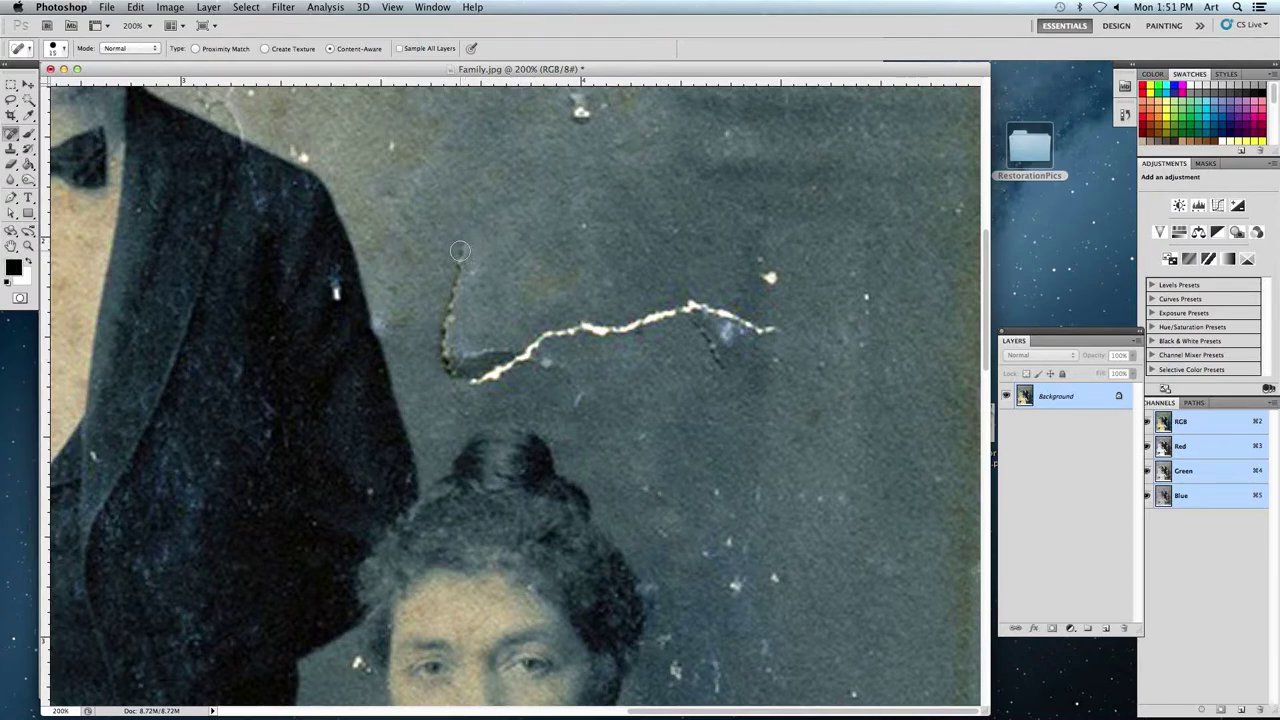
key(bracketright)
mouse_move(460, 240)
mouse_down()
mouse_move(441, 358)
mouse_move(458, 379)
mouse_move(569, 330)
mouse_move(620, 332)
mouse_move(697, 302)
mouse_move(768, 331)
mouse_up()
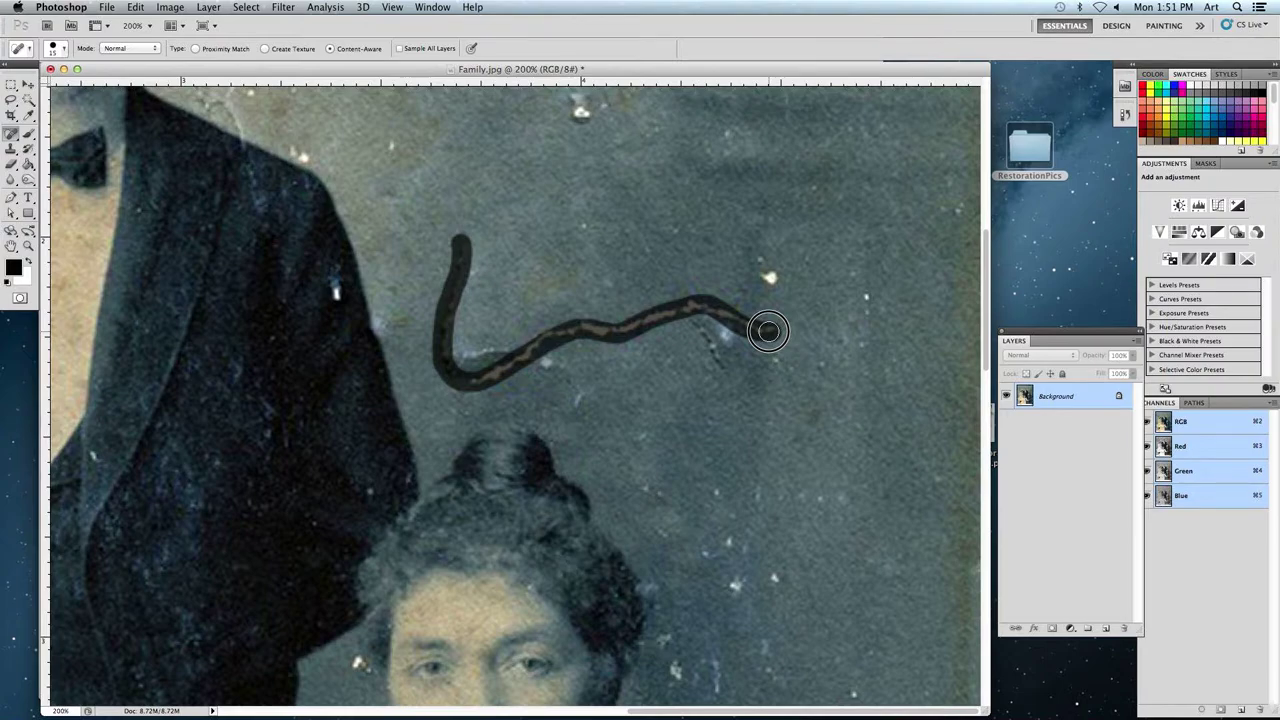
drag(768, 331, 768, 331)
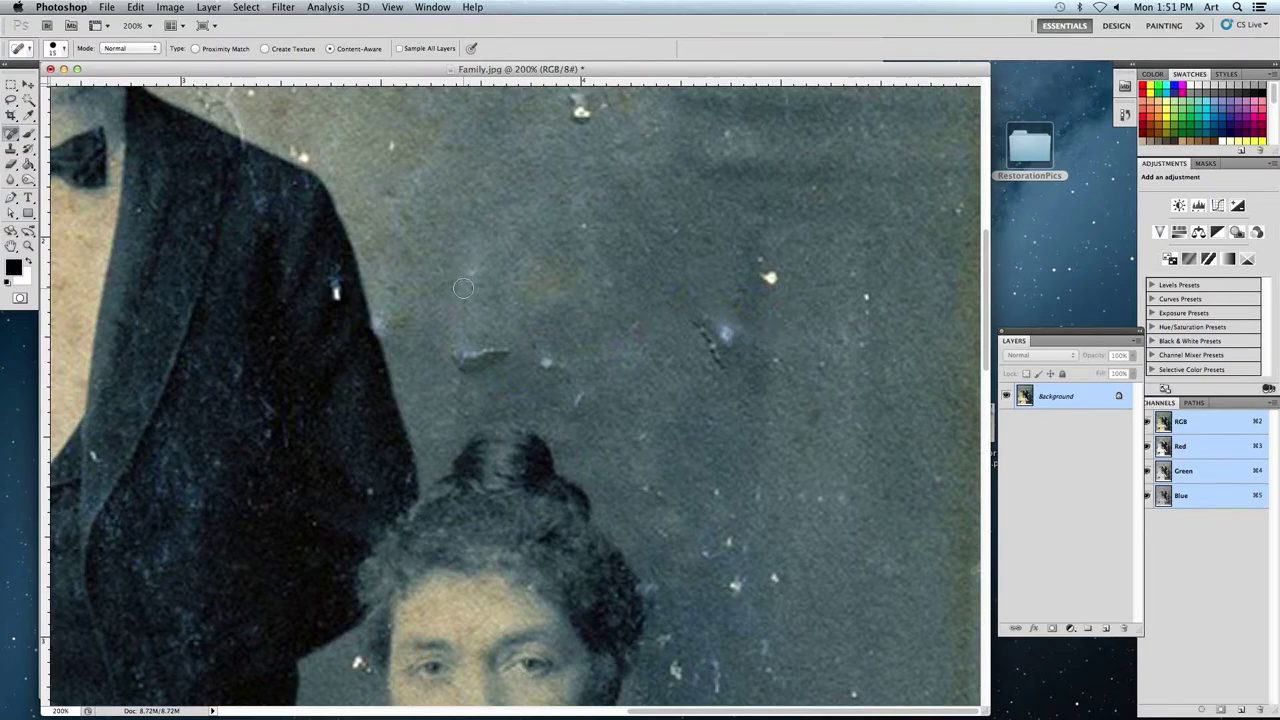
drag(685, 321, 730, 368)
drag(450, 352, 510, 350)
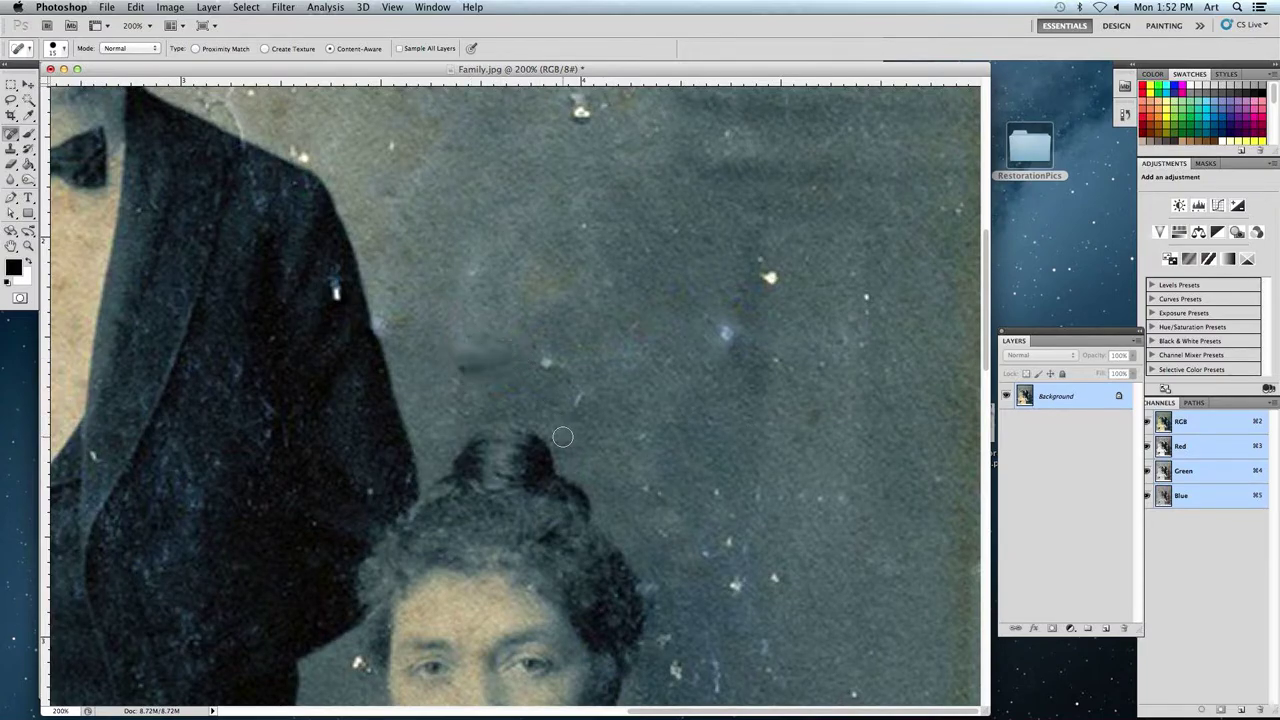
Heal the crack running from the boy's forehead into the background beside him using a 7 px Spot Healing Brush.
drag(411, 267, 560, 406)
drag(430, 290, 510, 360)
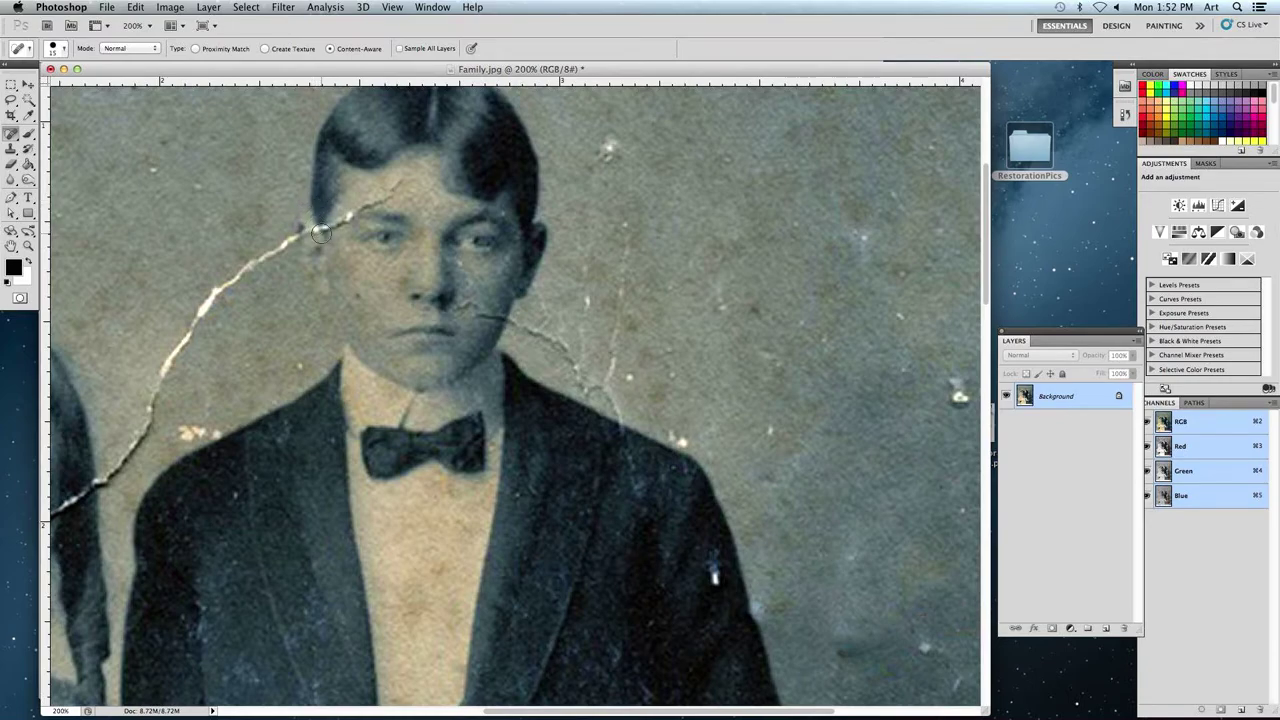
key(bracketleft)
mouse_move(400, 181)
mouse_down()
mouse_move(243, 268)
mouse_move(165, 368)
mouse_up()
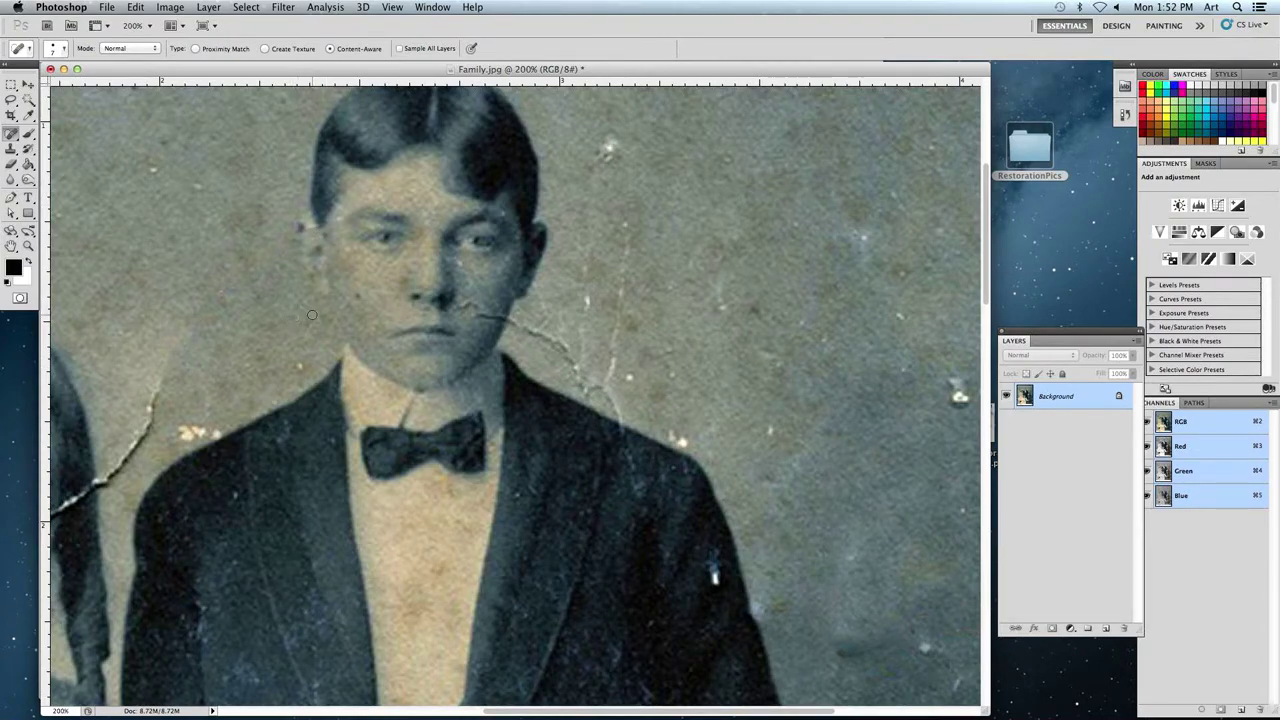
Heal the diagonal crack across the older girl's face and hair and the horizontal crack running from her mouth into the background.
mouse_move(280, 346)
mouse_down()
mouse_move(454, 266)
mouse_move(611, 171)
mouse_up()
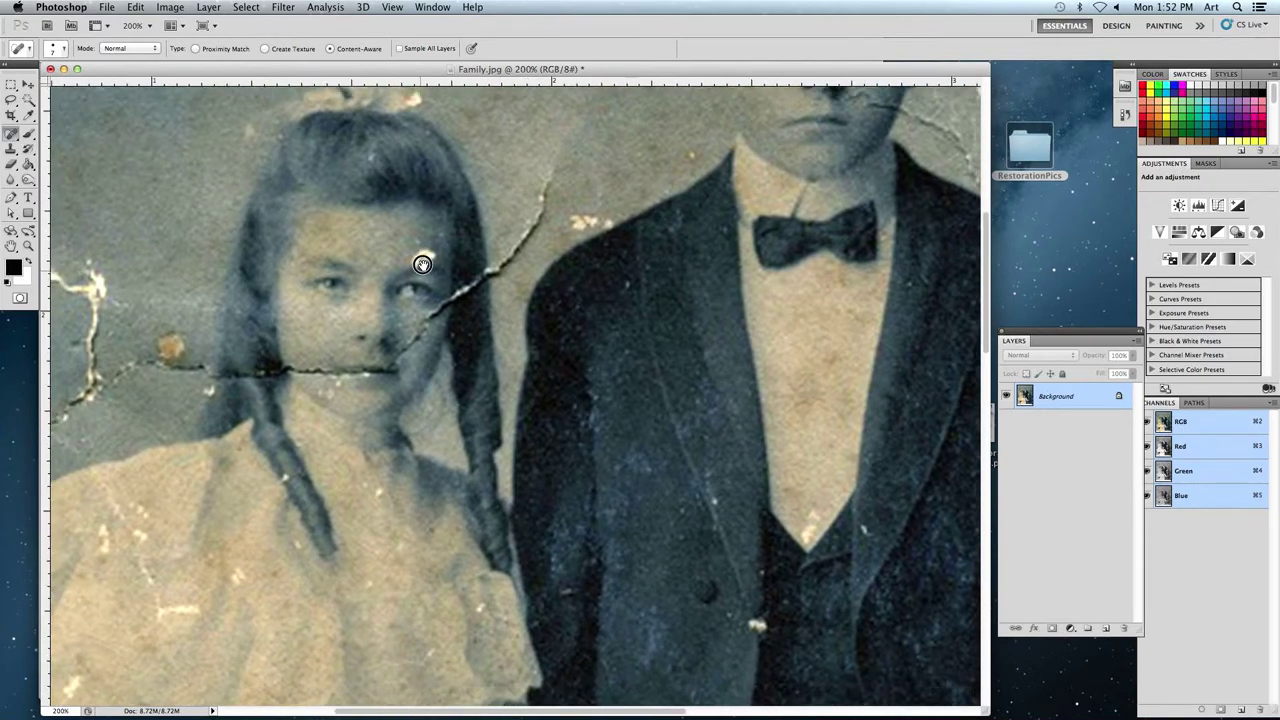
drag(422, 264, 432, 245)
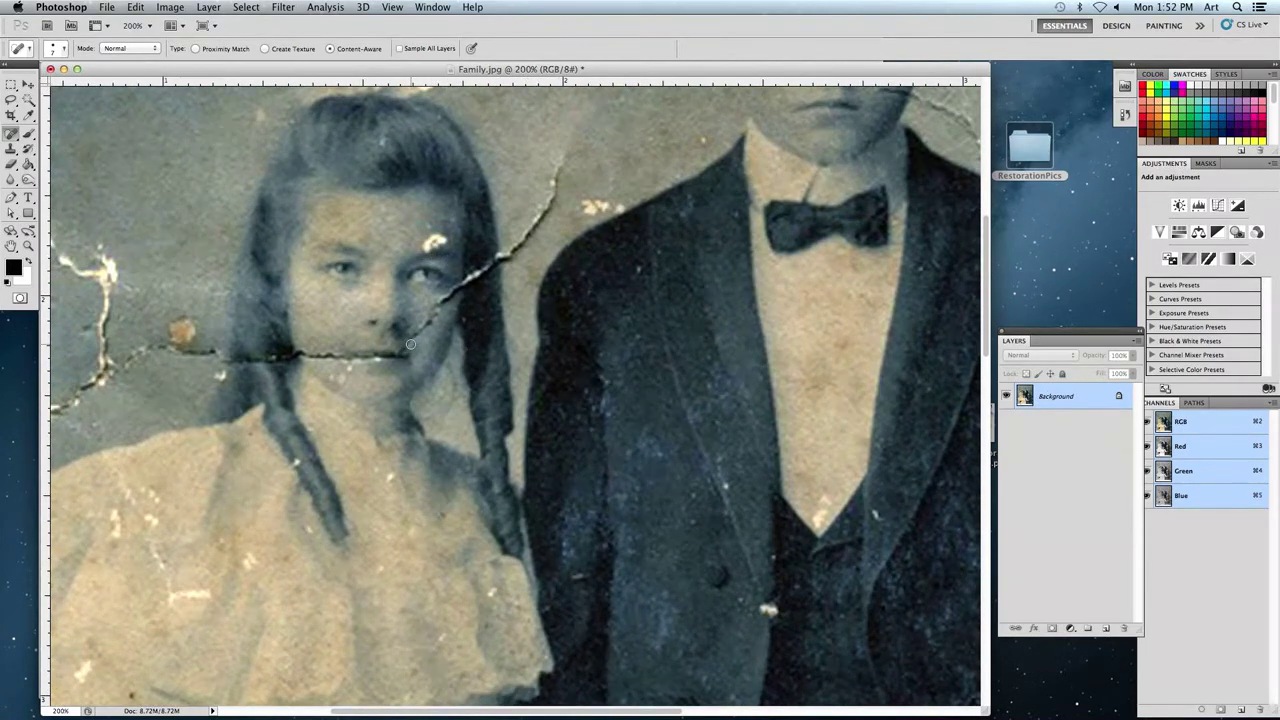
mouse_move(404, 348)
mouse_down()
mouse_move(522, 240)
mouse_move(559, 162)
mouse_move(520, 242)
mouse_up()
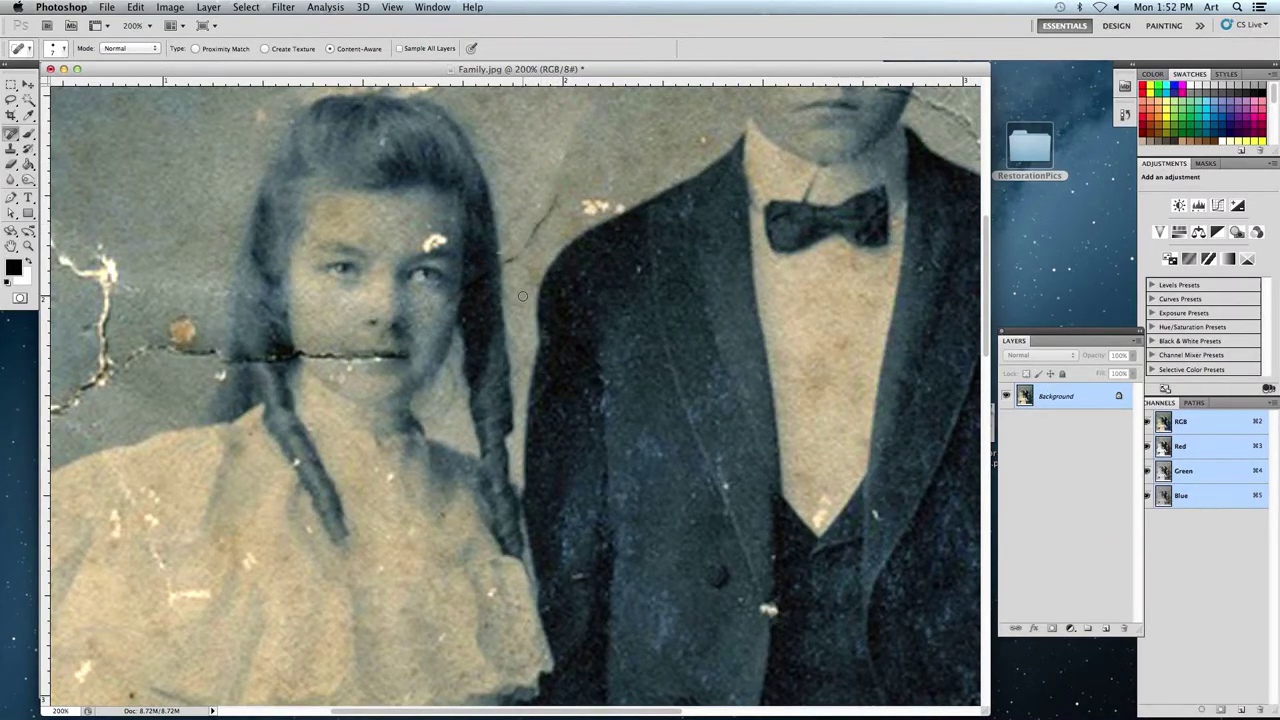
drag(556, 202, 502, 264)
click(536, 223)
drag(358, 361, 289, 355)
drag(245, 358, 197, 359)
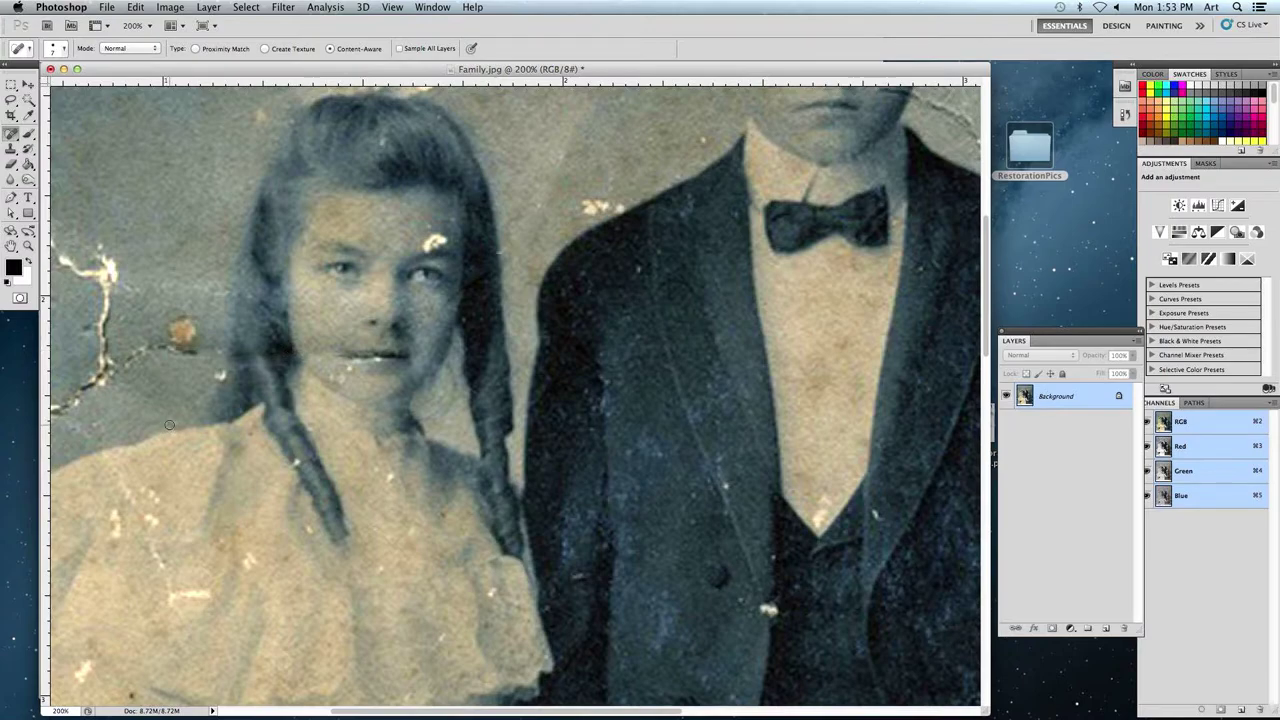
Try erasing the seated woman's eyes and nose with a 20 px Spot Healing Brush, and undo those strokes.
drag(433, 238, 426, 249)
drag(550, 316, 321, 385)
drag(736, 671, 546, 194)
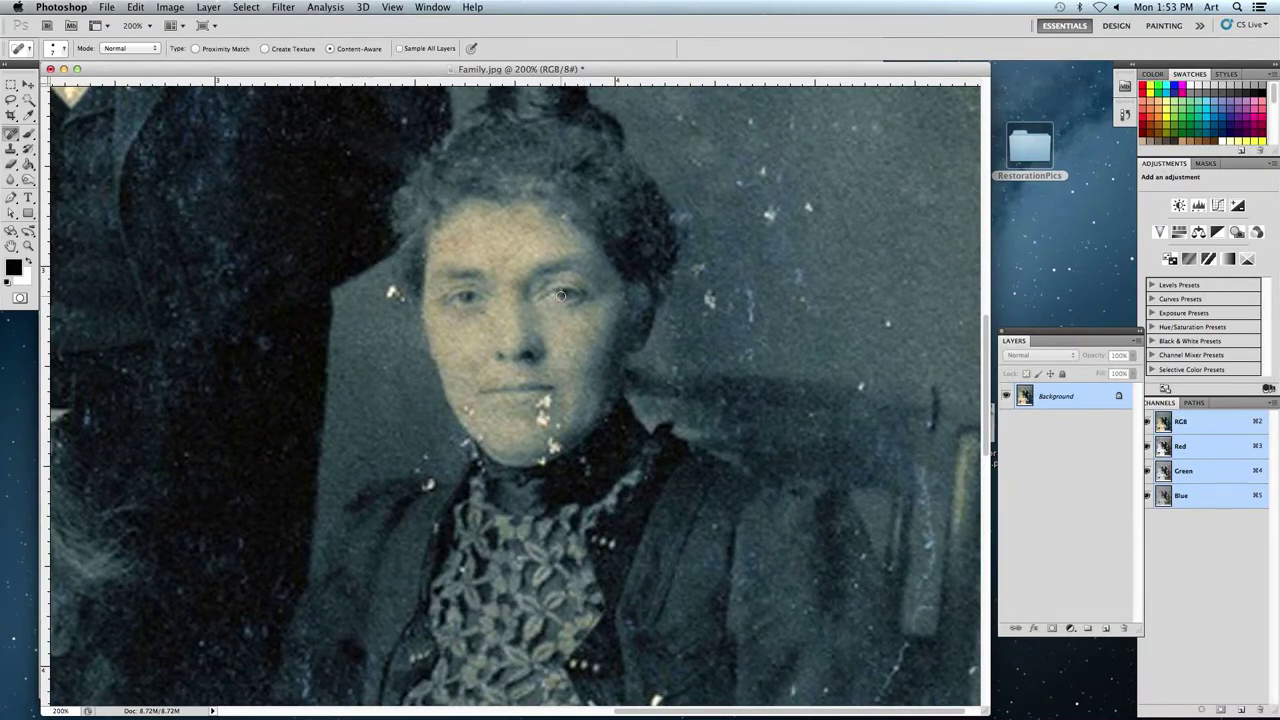
drag(577, 302, 447, 301)
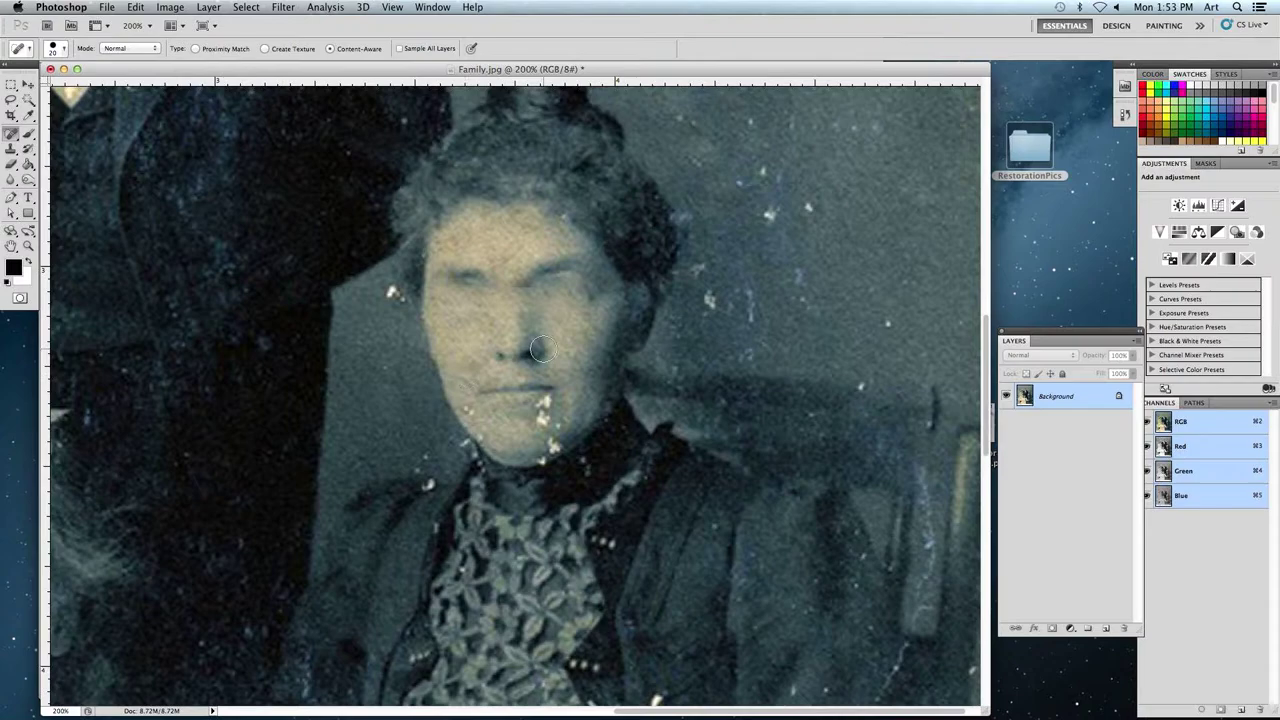
drag(540, 348, 470, 345)
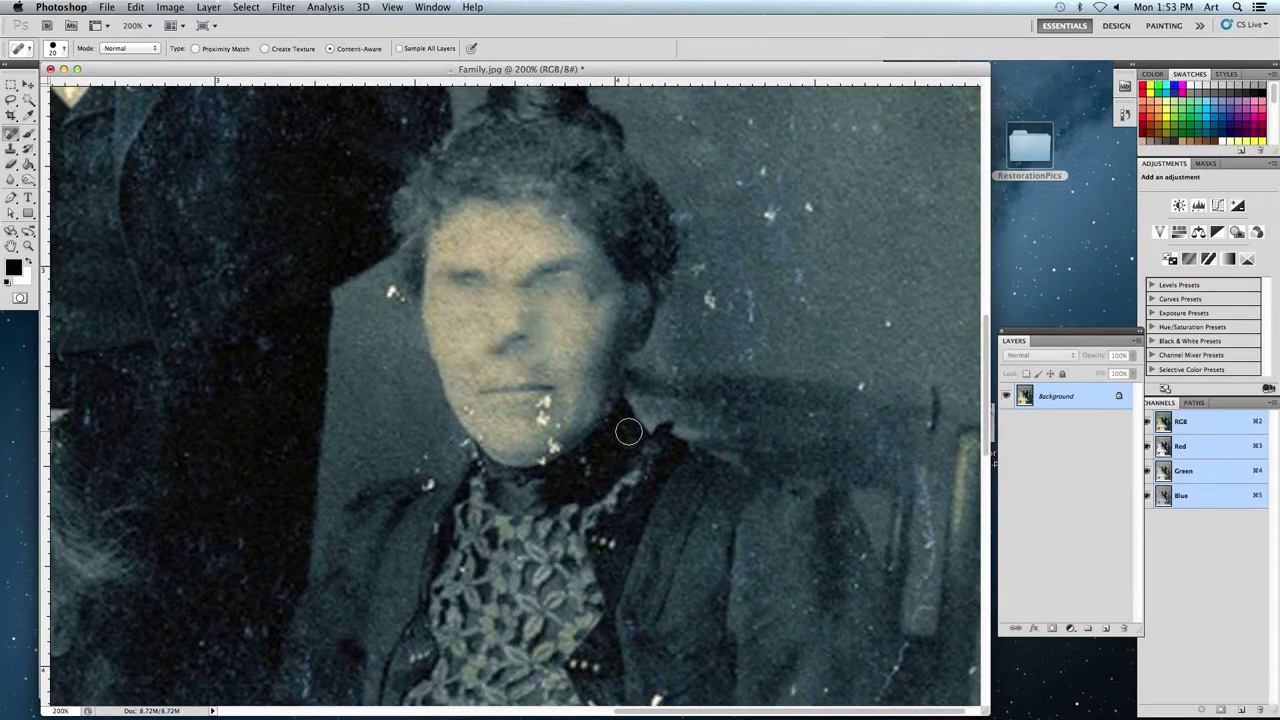
key(super+alt+z)
key(super+alt+z)
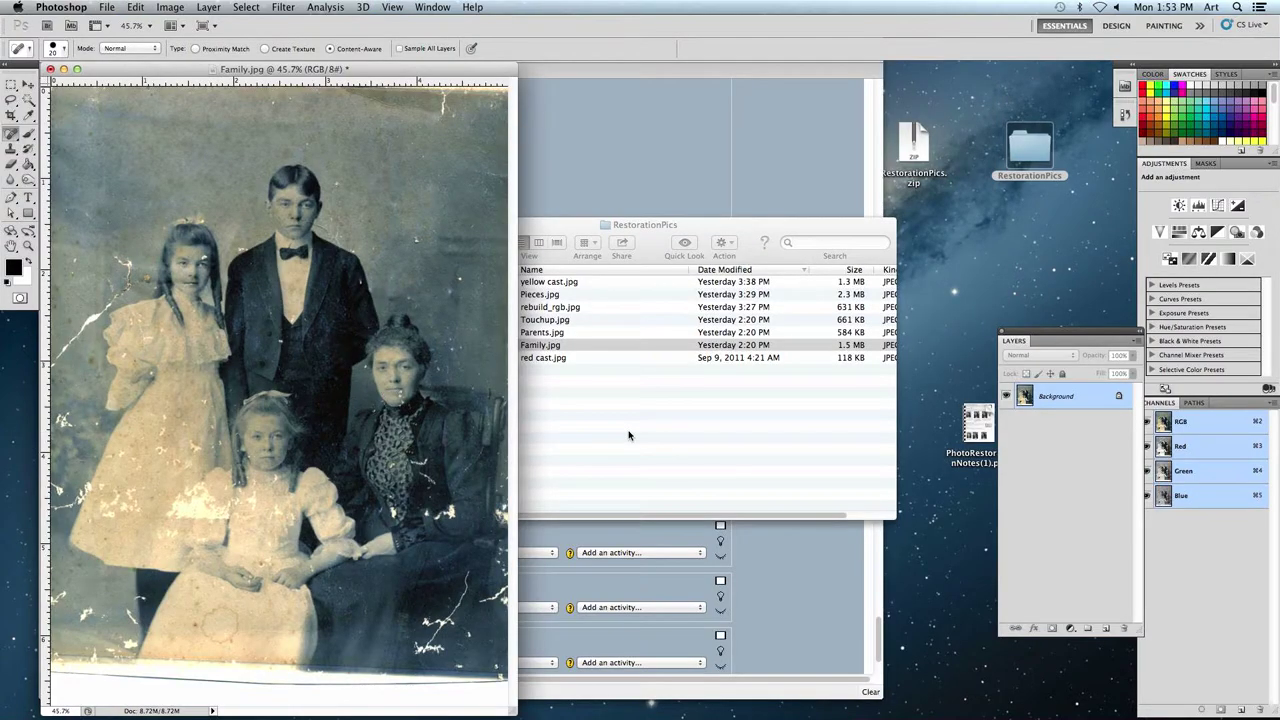
Heal the forked upper end of the crack beside the older girl's head using the Healing Brush with a clean background sample.
key(super+plus)
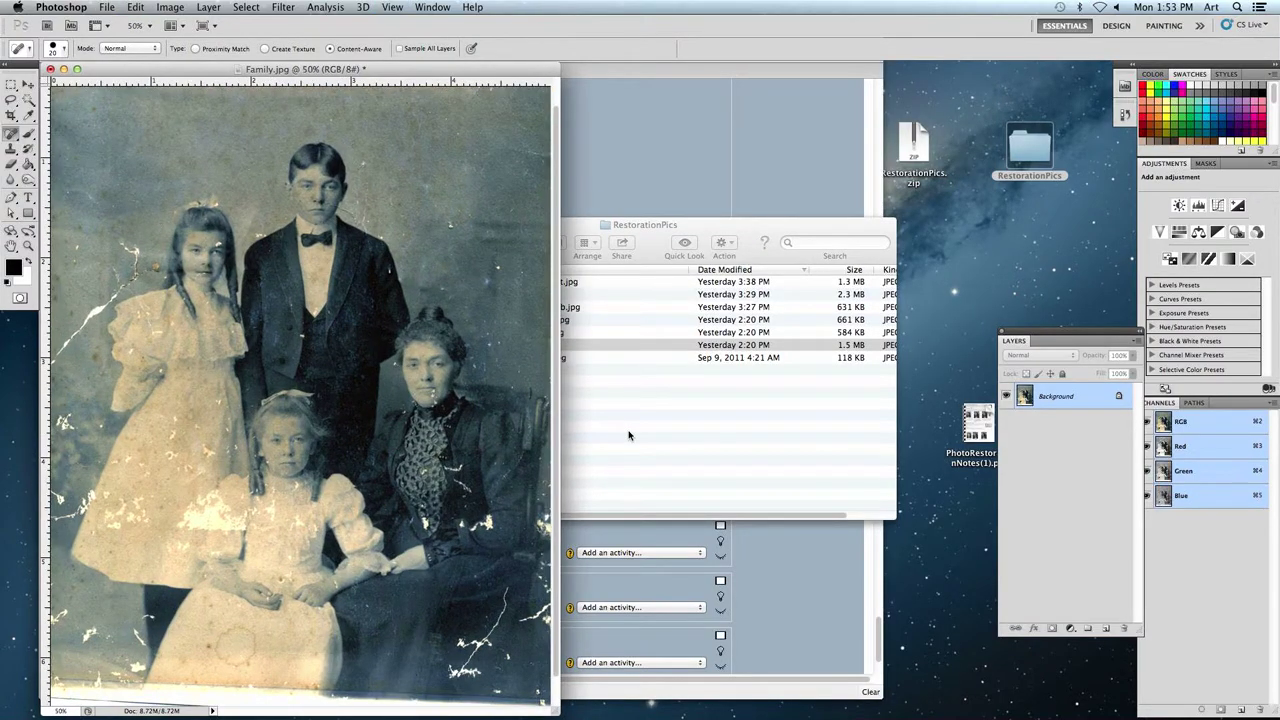
key(super+plus)
drag(332, 264, 366, 316)
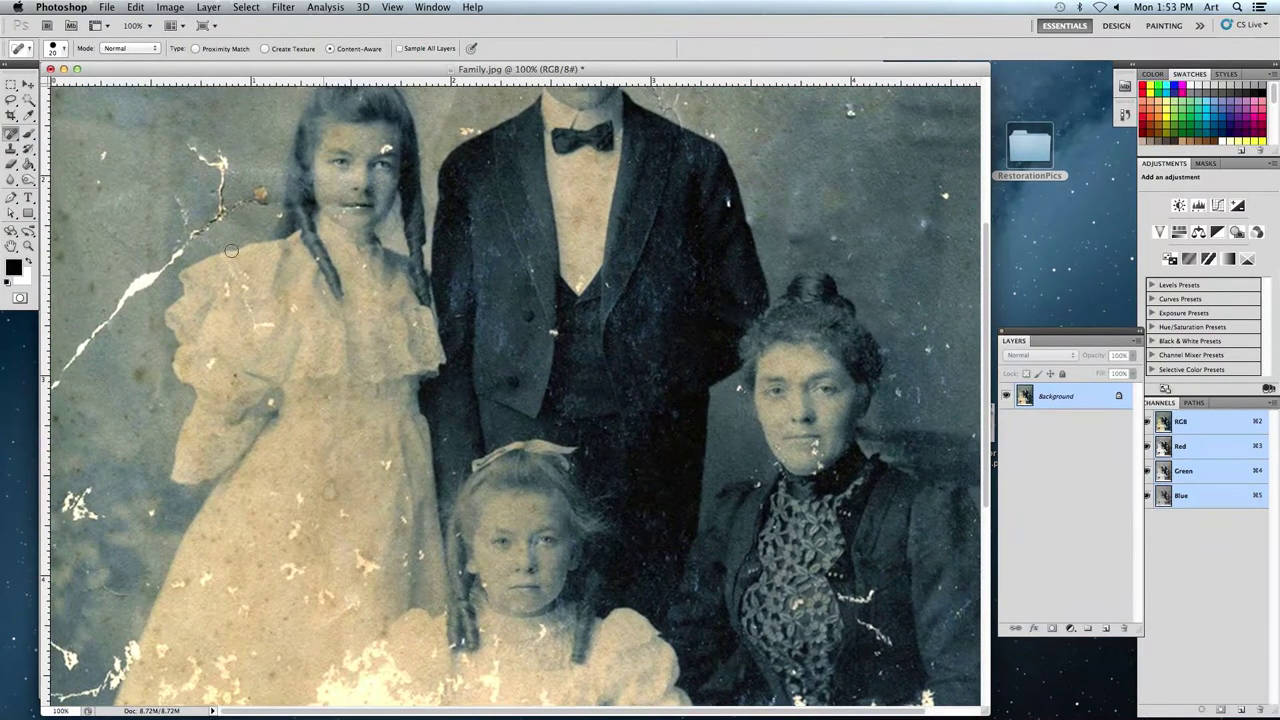
click(19, 135)
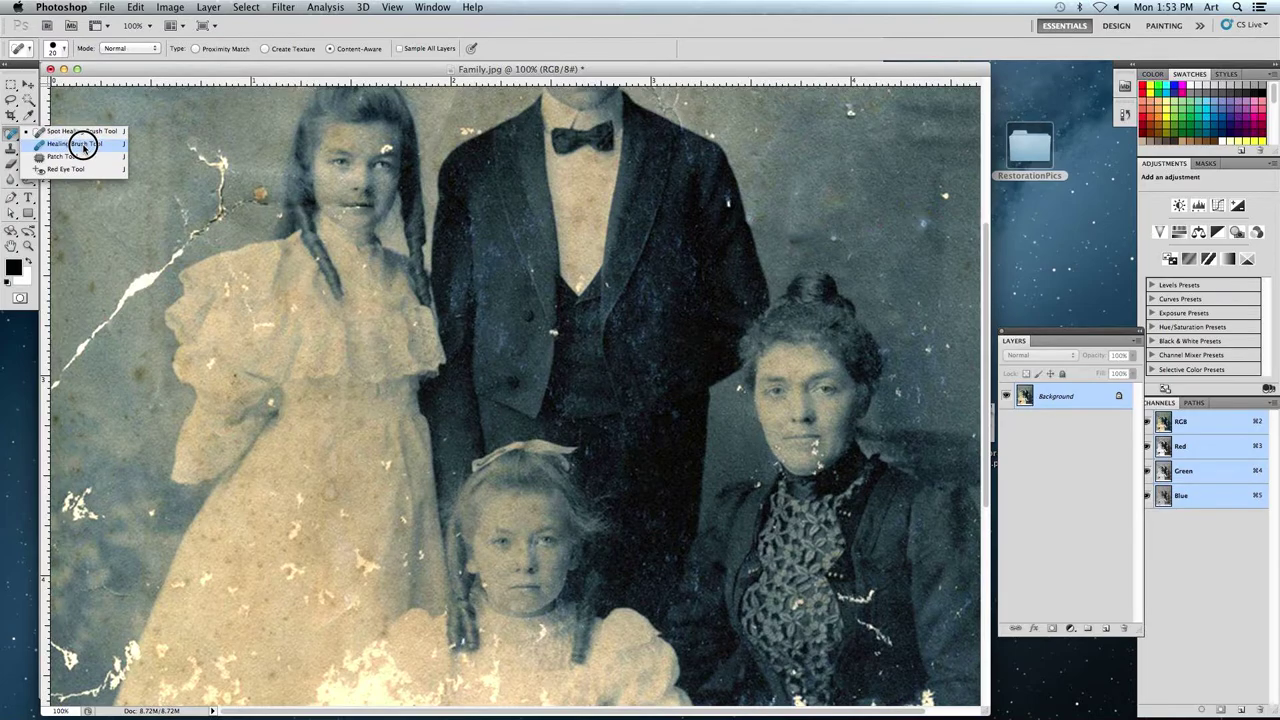
click(84, 145)
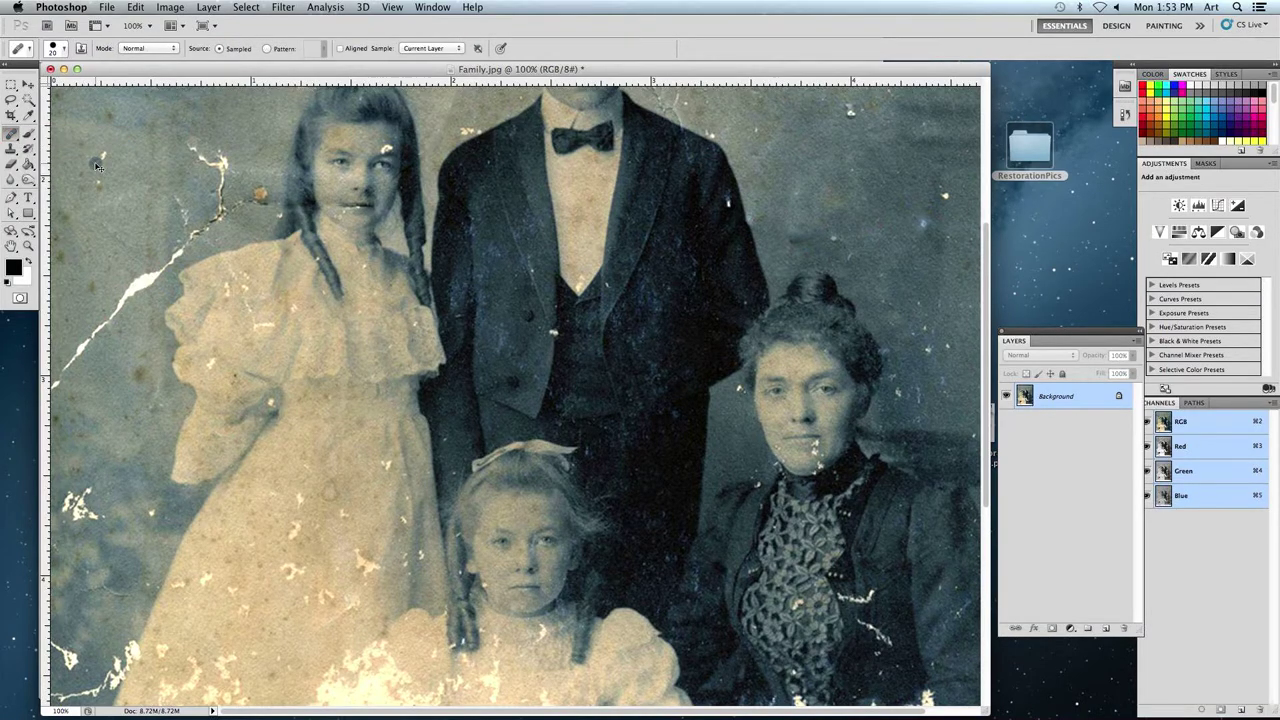
key(super+equal)
key(super+equal)
scroll(163, 194, up, 10)
scroll(163, 194, left, 8)
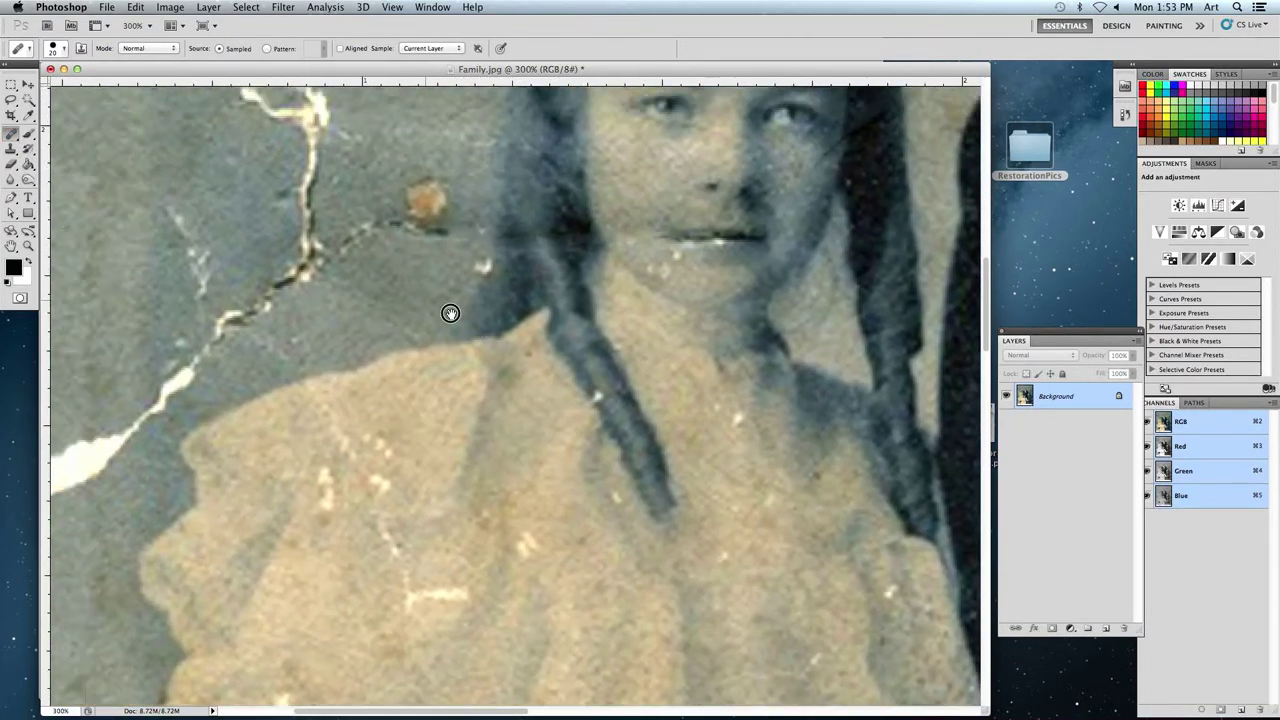
mouse_move(450, 313)
mouse_down()
mouse_move(523, 409)
mouse_move(590, 450)
mouse_up()
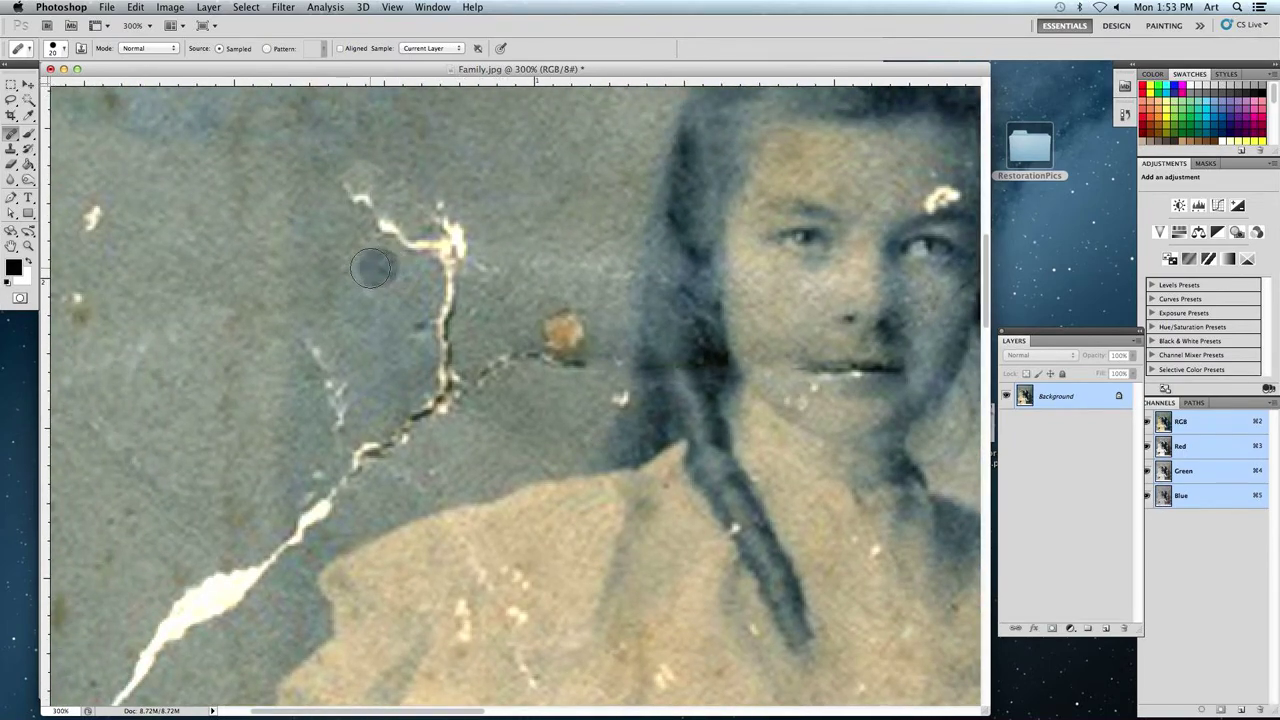
alt+click(302, 230)
mouse_move(334, 183)
mouse_down()
mouse_move(389, 228)
mouse_move(455, 245)
mouse_move(450, 291)
mouse_move(447, 227)
mouse_move(453, 287)
mouse_move(430, 393)
mouse_move(365, 446)
mouse_up()
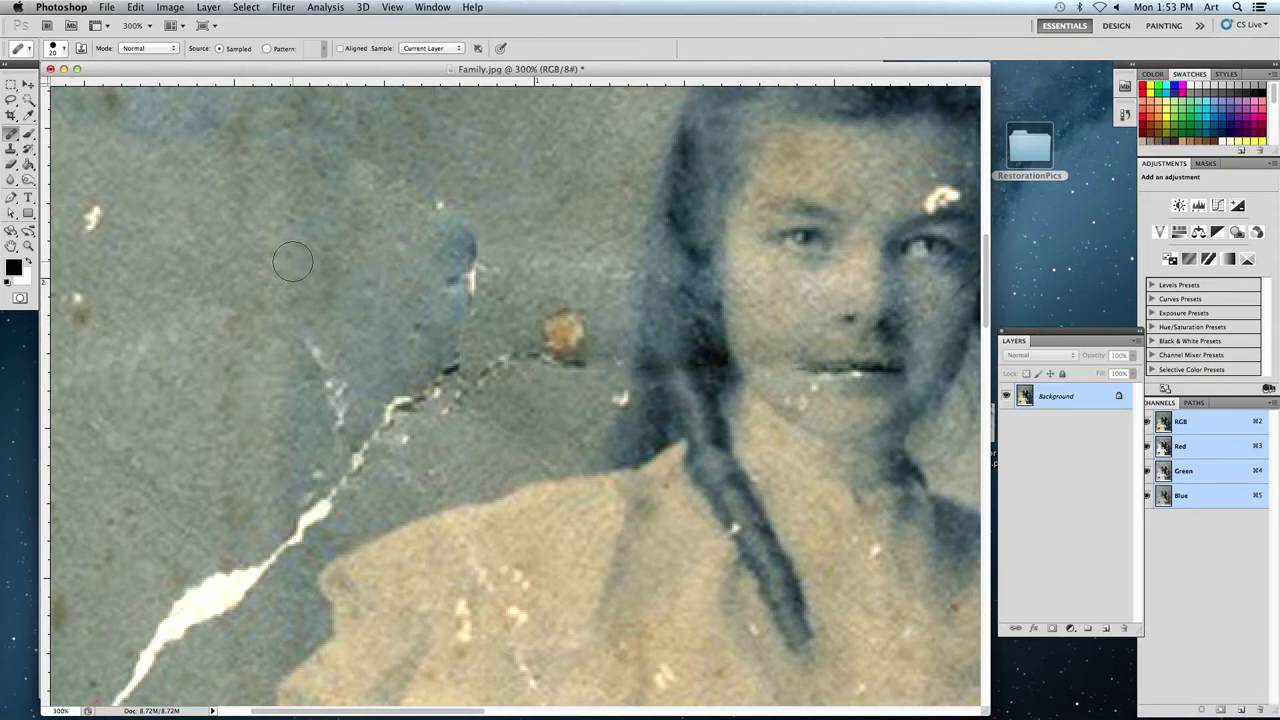
Resample clean background and heal the diagonal crack running down past the older girl's shoulder and sleeve.
alt+click(281, 221)
mouse_move(448, 356)
mouse_down()
mouse_move(322, 503)
mouse_move(251, 551)
mouse_move(223, 589)
mouse_move(251, 571)
mouse_up()
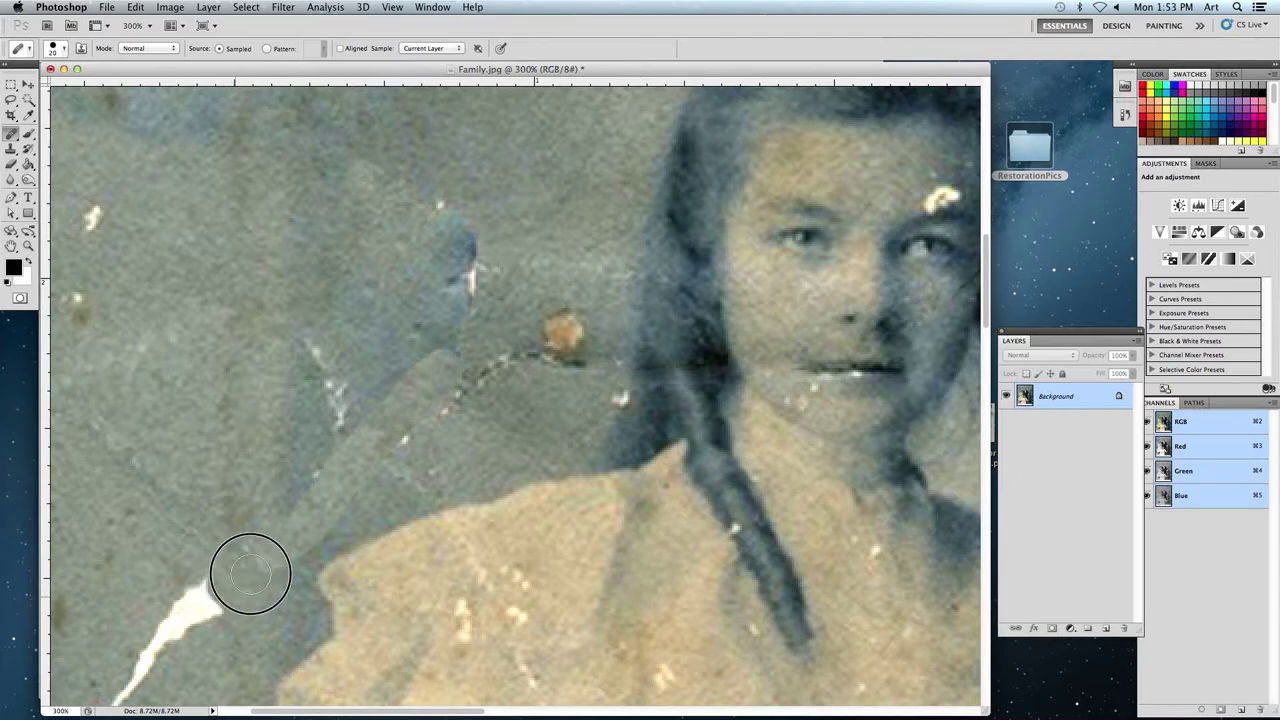
drag(336, 476, 434, 289)
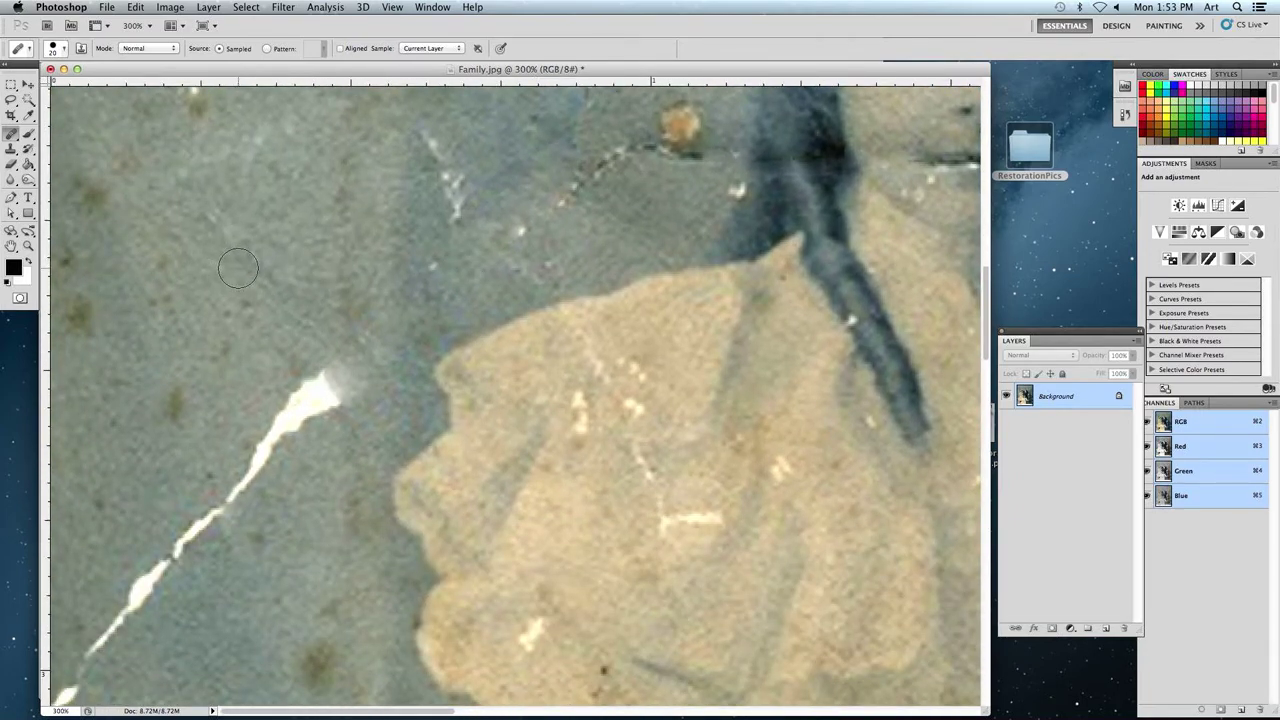
mouse_move(297, 364)
mouse_down()
mouse_move(317, 386)
mouse_move(240, 486)
mouse_move(163, 534)
mouse_move(140, 580)
mouse_up()
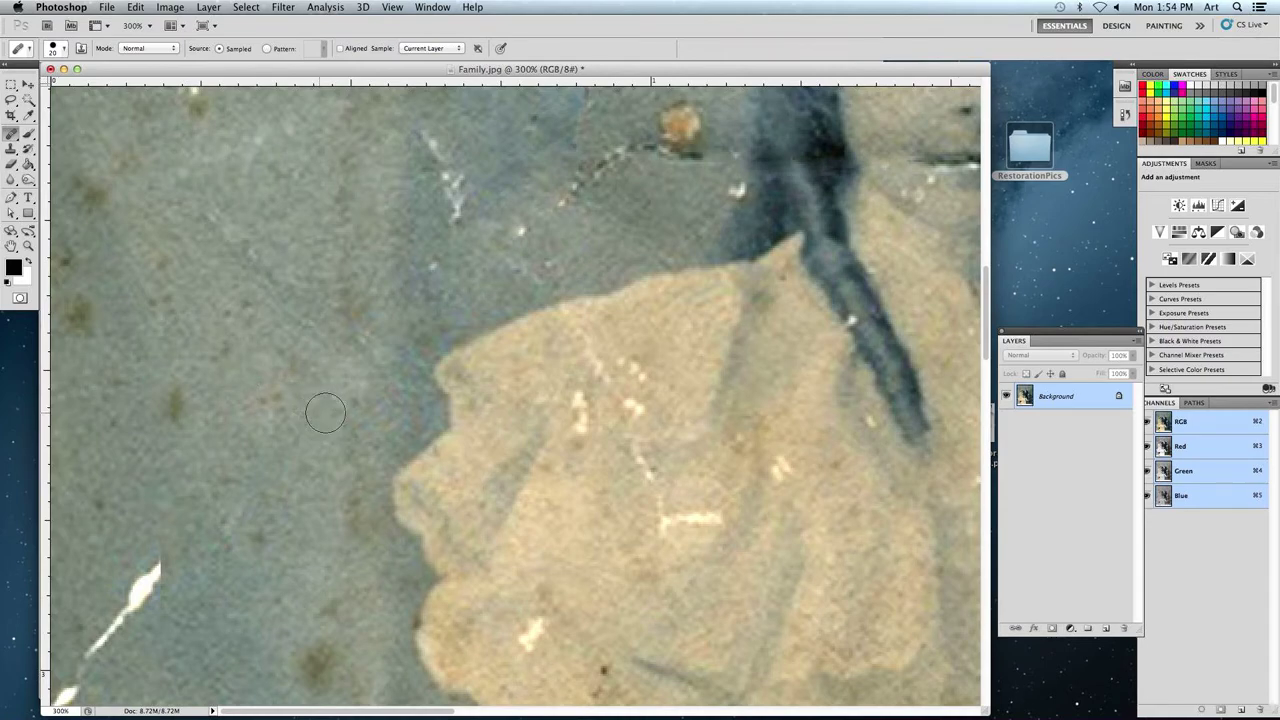
Try healing the large white patch between the two girls' dresses with a 30 px content-aware Spot Healing Brush, and undo it.
click(9, 132)
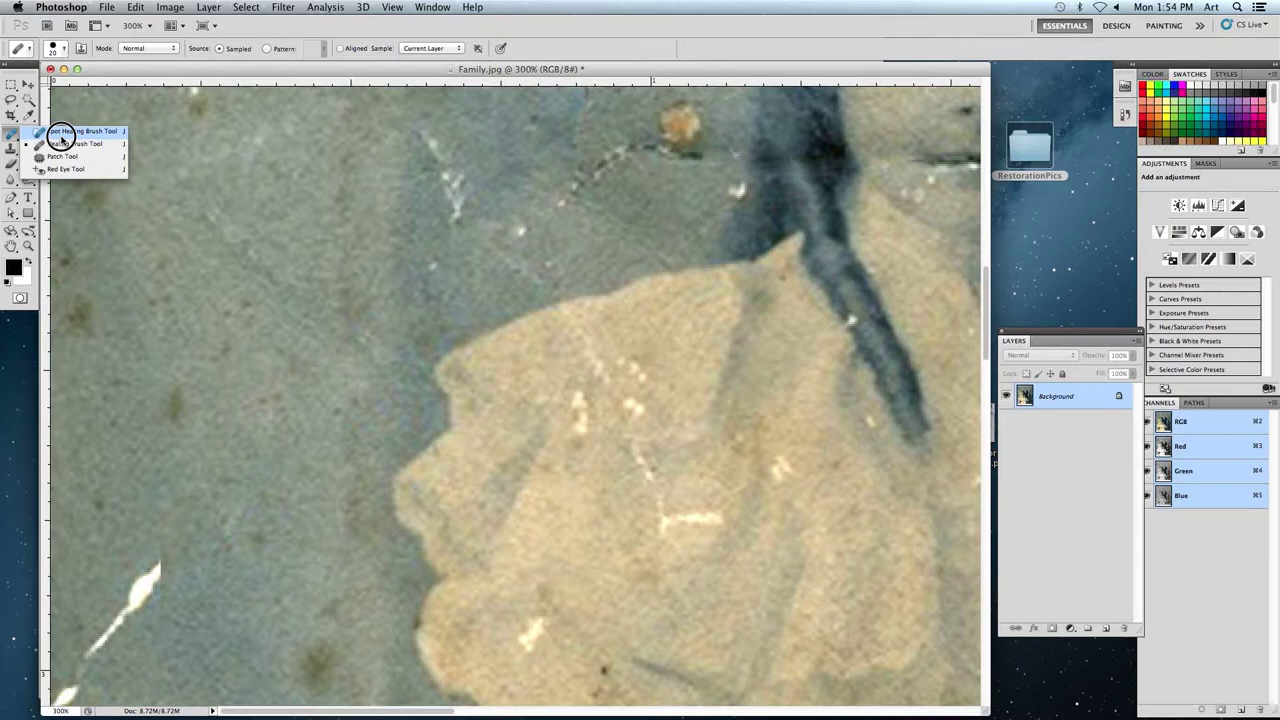
click(11, 135)
key(super+minus)
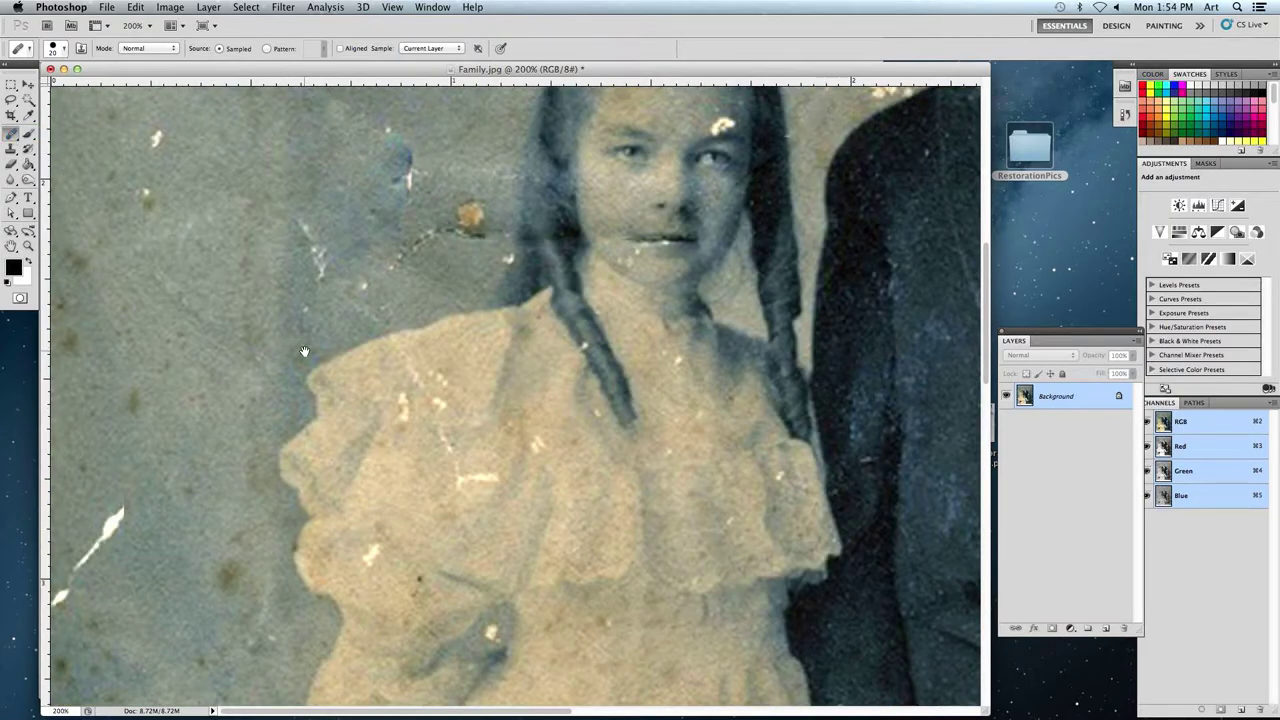
scroll(304, 352, down, 15)
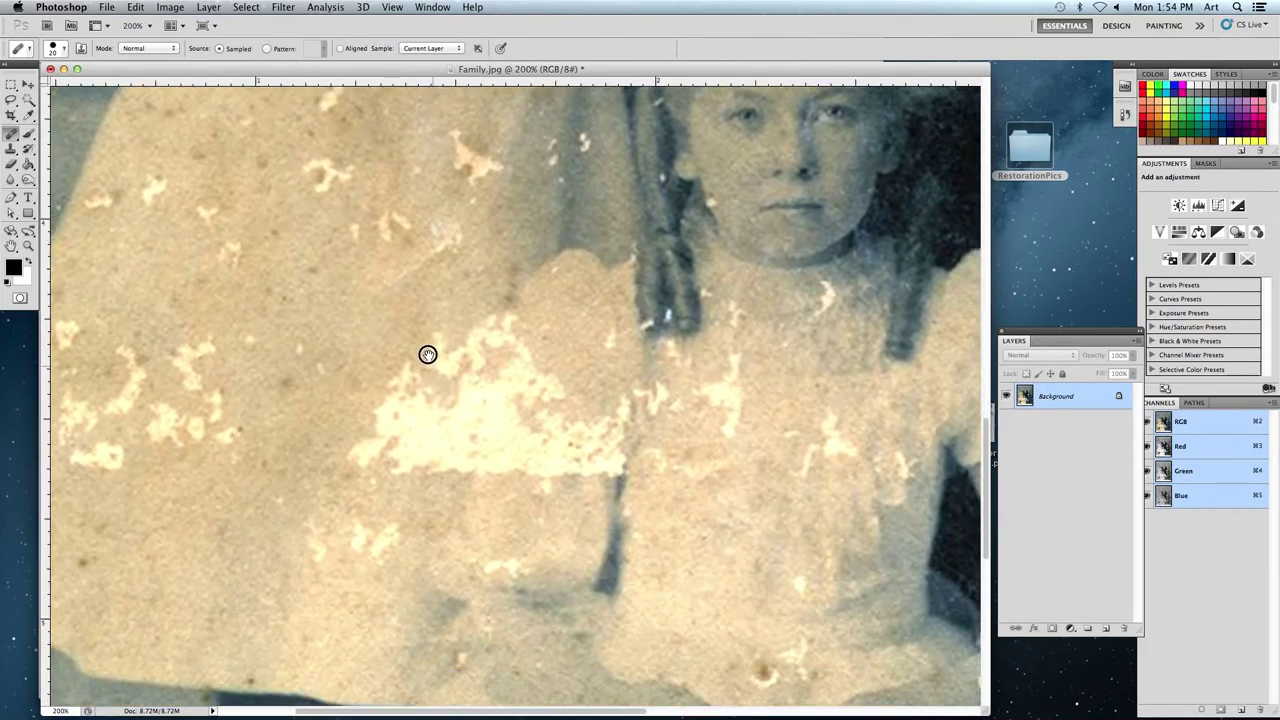
drag(427, 354, 391, 251)
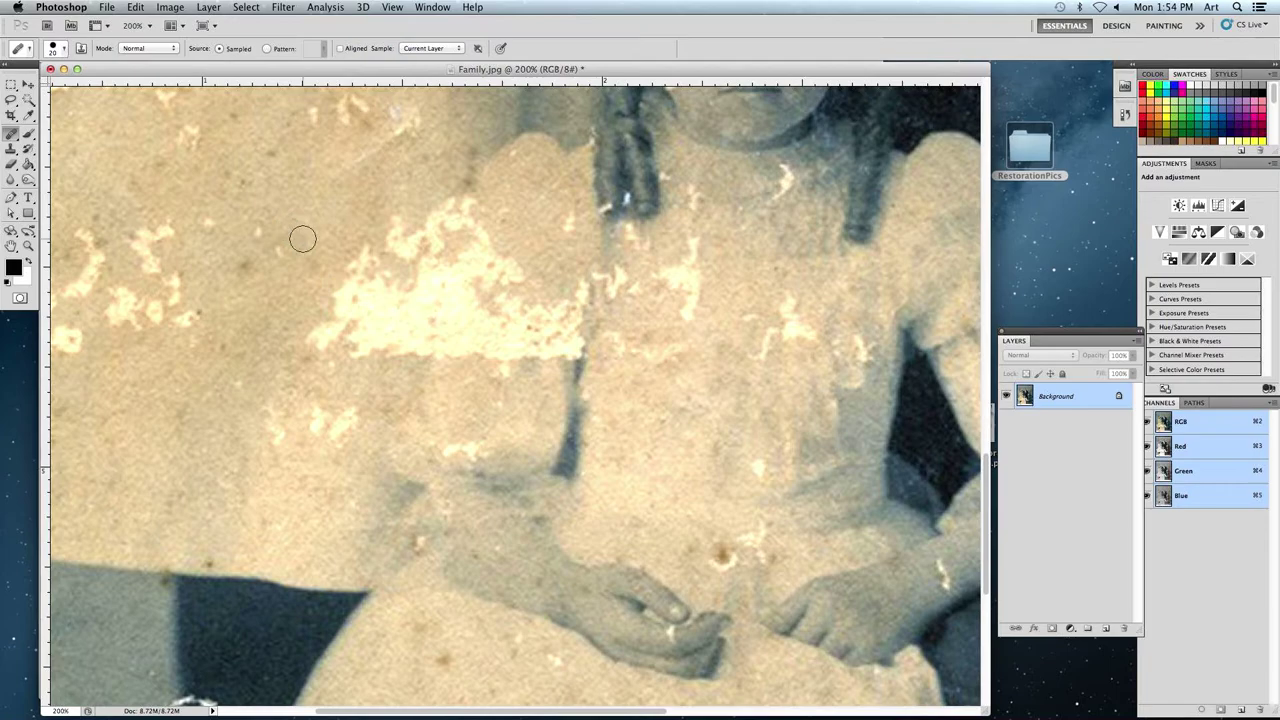
click(10, 133)
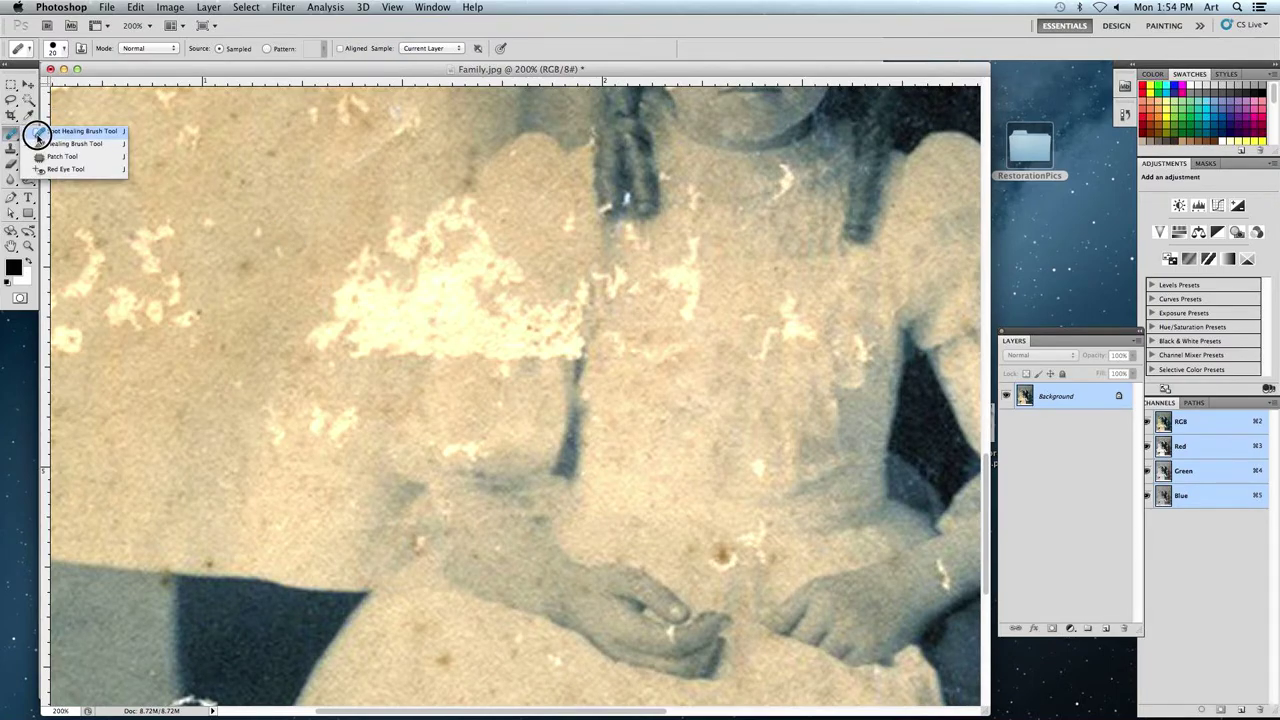
click(40, 132)
key(])
key(])
mouse_move(357, 290)
mouse_down()
mouse_move(363, 326)
mouse_move(397, 332)
mouse_move(391, 341)
mouse_move(556, 339)
mouse_move(419, 299)
mouse_move(493, 262)
mouse_move(466, 225)
mouse_move(392, 251)
mouse_move(435, 271)
mouse_move(528, 281)
mouse_move(530, 297)
mouse_move(560, 306)
mouse_move(595, 284)
mouse_up()
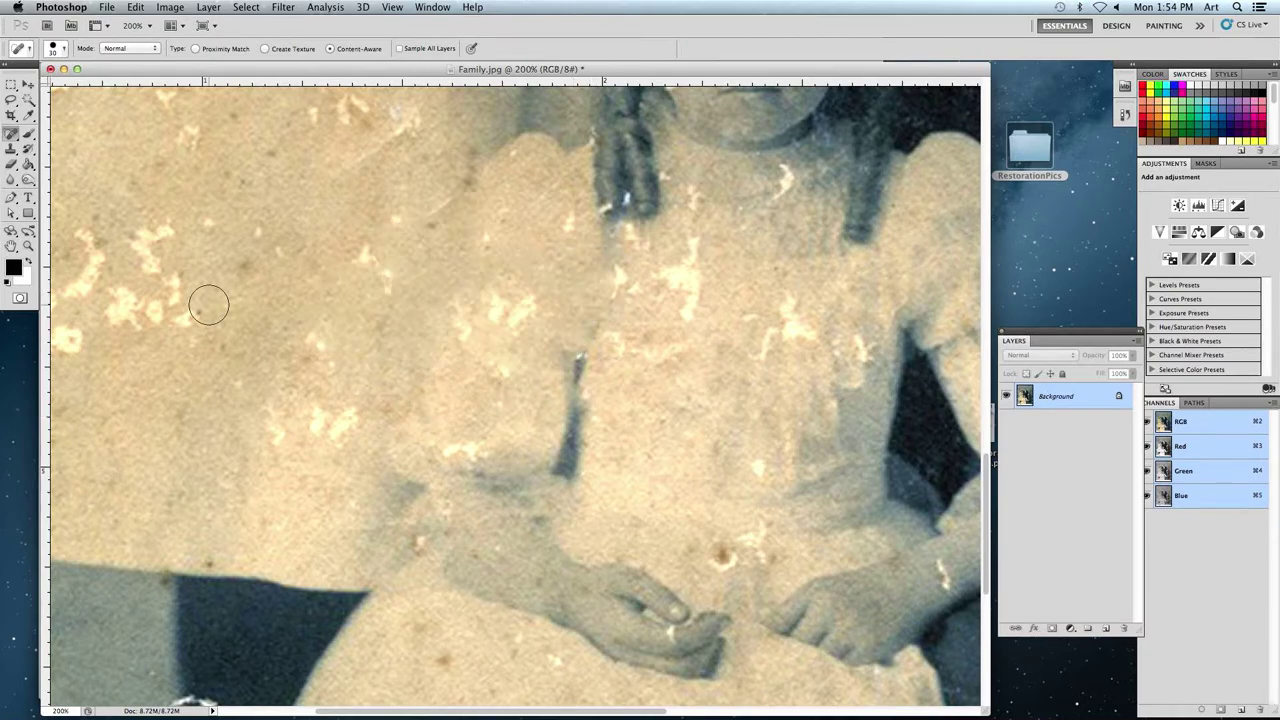
key(super+z)
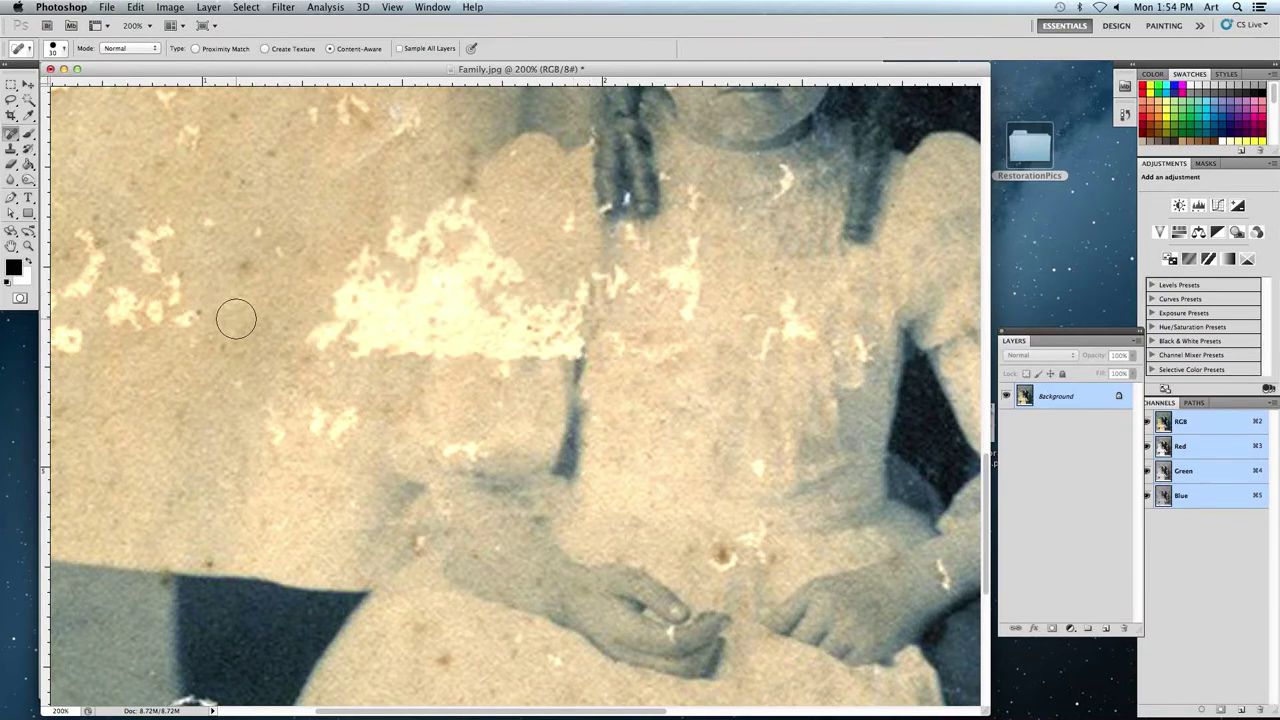
Repair the large white patch between the girls' dresses using the Patch tool in Source mode with clean fabric from the lower skirt.
click(11, 133)
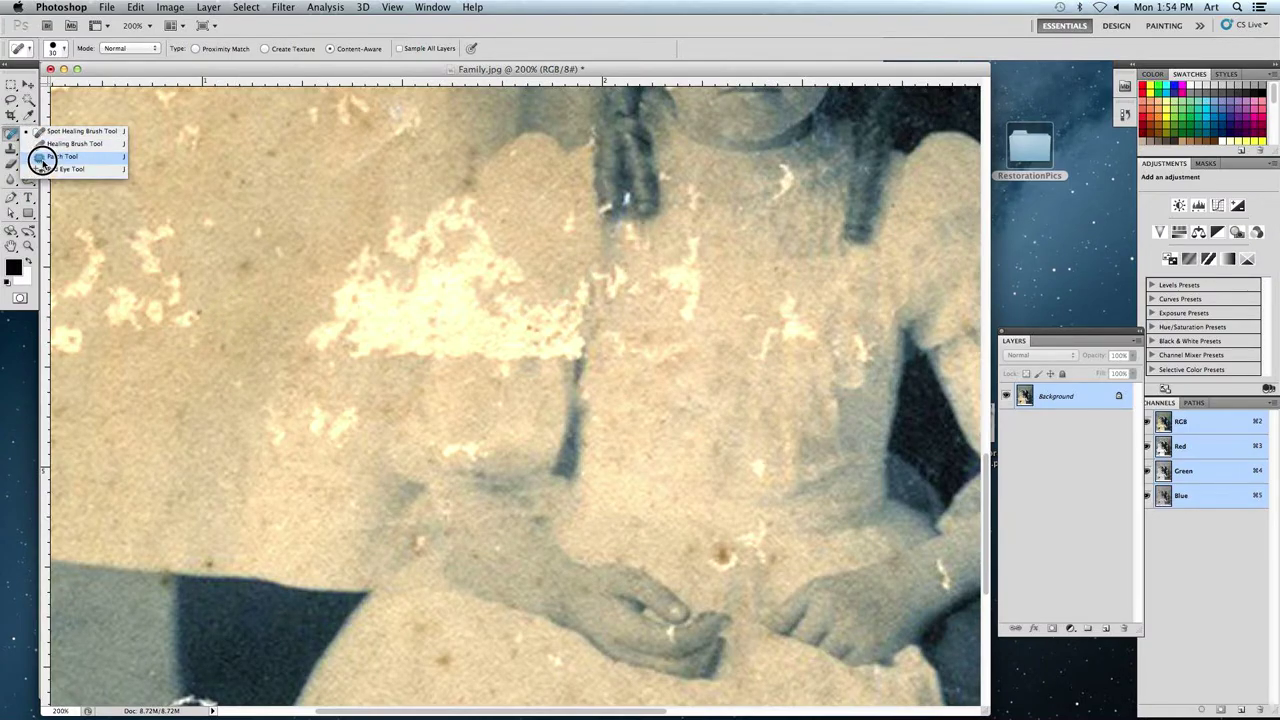
click(60, 157)
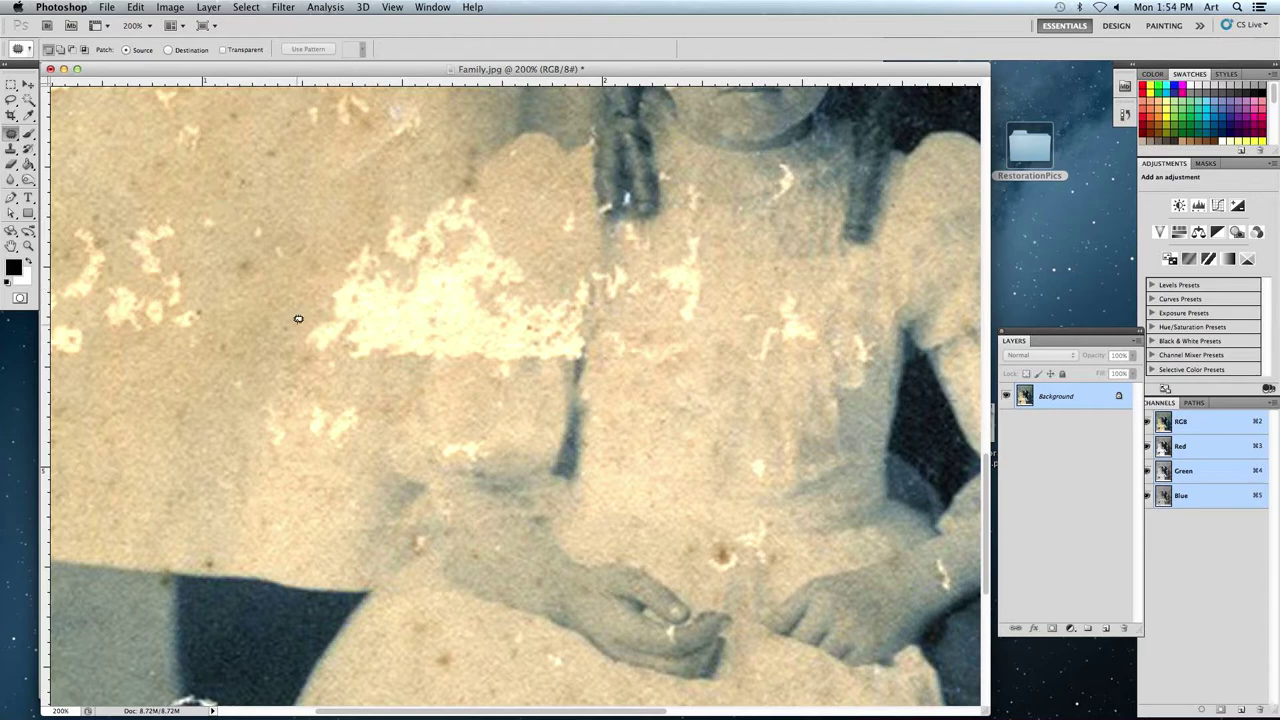
mouse_move(289, 338)
mouse_down()
mouse_move(356, 238)
mouse_move(415, 200)
mouse_move(472, 189)
mouse_move(538, 279)
mouse_move(557, 292)
mouse_move(594, 281)
mouse_move(593, 340)
mouse_move(576, 369)
mouse_move(380, 377)
mouse_move(287, 346)
mouse_up()
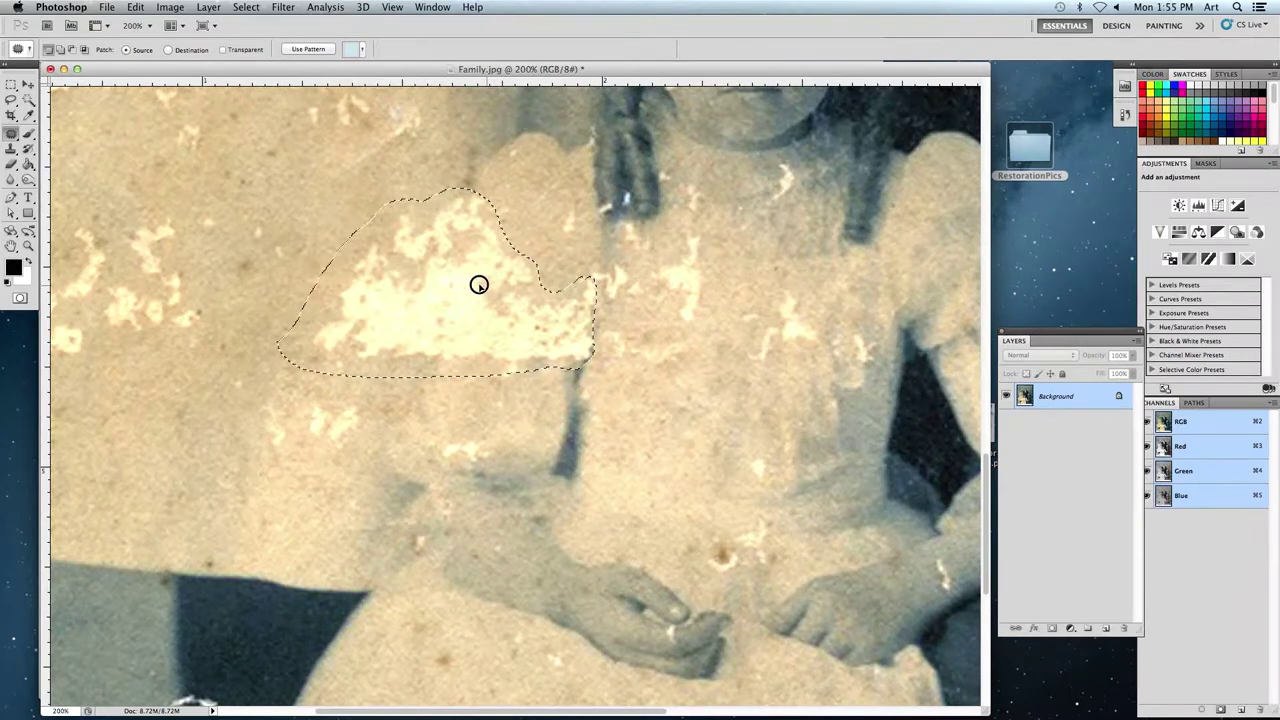
drag(408, 278, 231, 460)
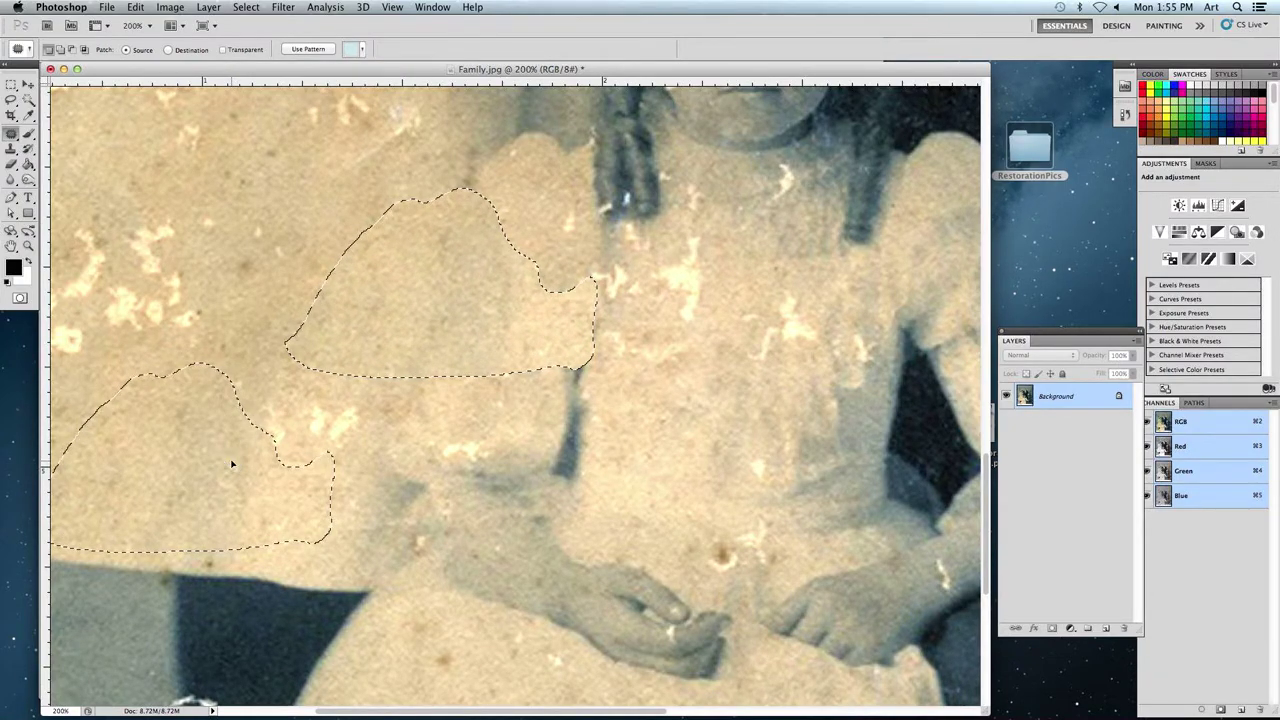
drag(231, 463, 233, 455)
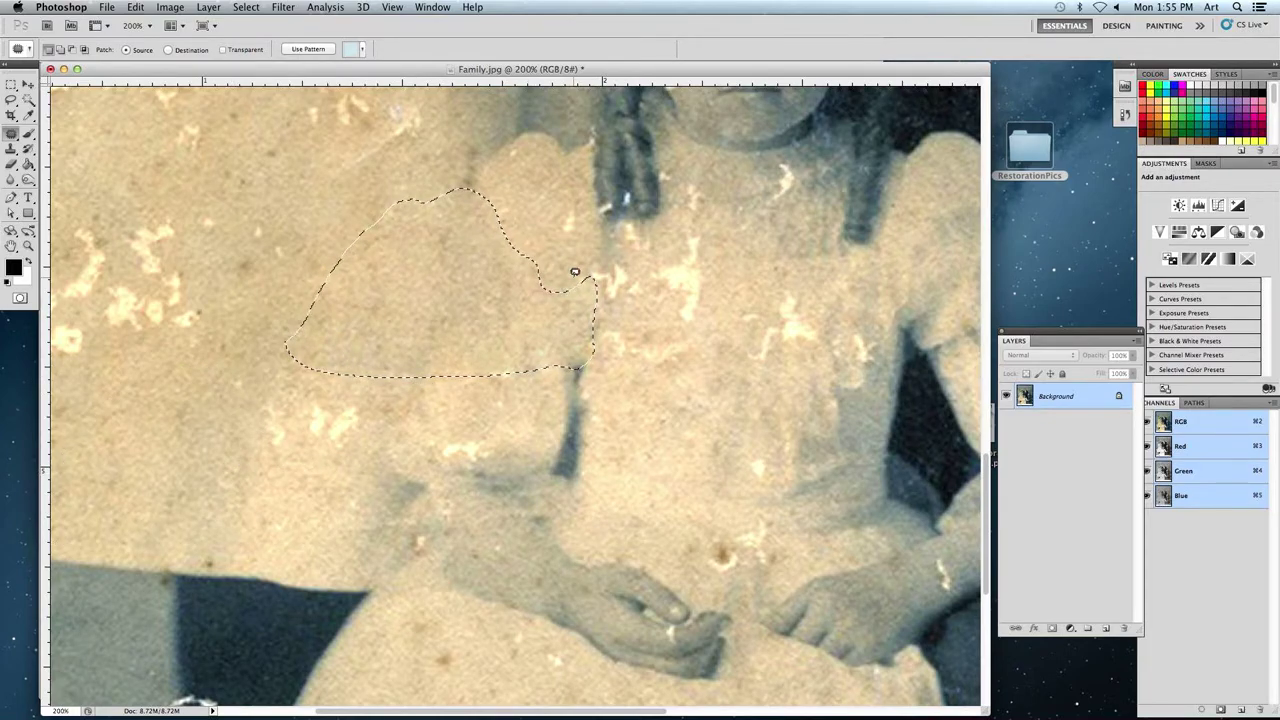
key(super+d)
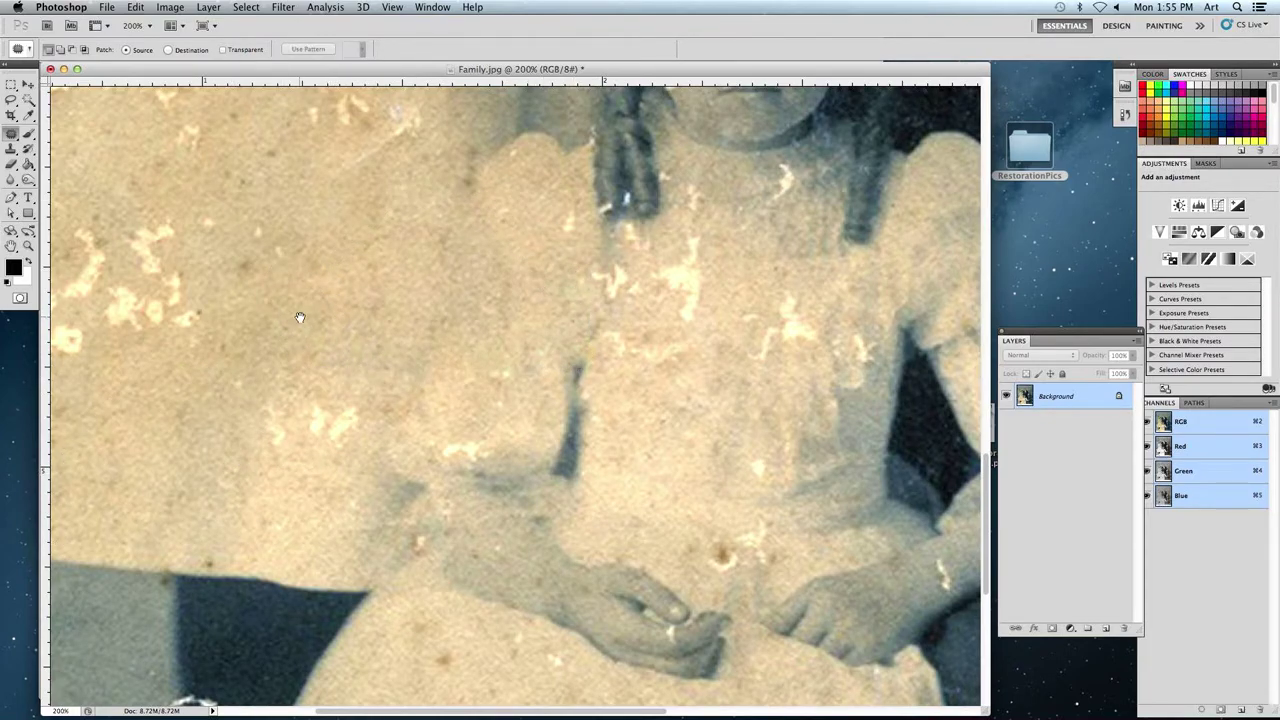
Patch the cluster of white spots near the outer edge of the older girl's skirt with clean fabric beside it, and deselect.
drag(300, 317, 537, 354)
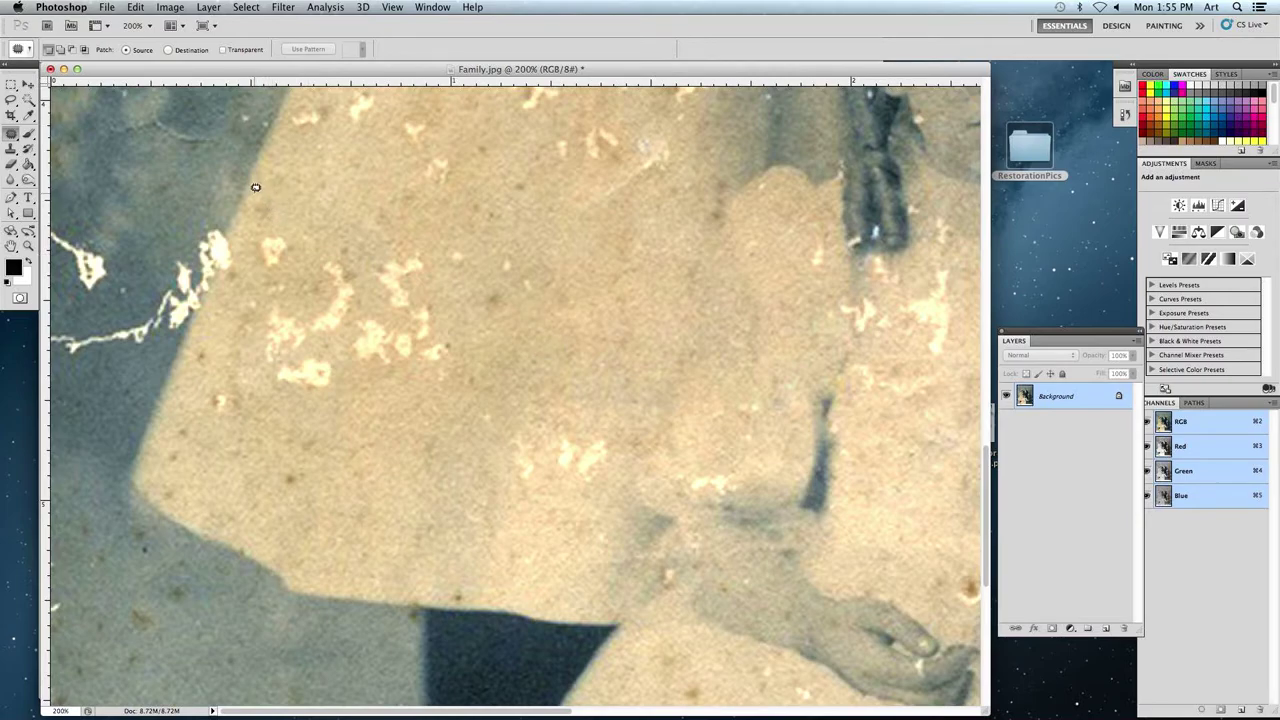
mouse_move(234, 282)
mouse_down()
mouse_move(191, 384)
mouse_move(215, 421)
mouse_move(294, 424)
mouse_move(441, 378)
mouse_move(465, 342)
mouse_move(438, 268)
mouse_move(389, 223)
mouse_move(290, 200)
mouse_up()
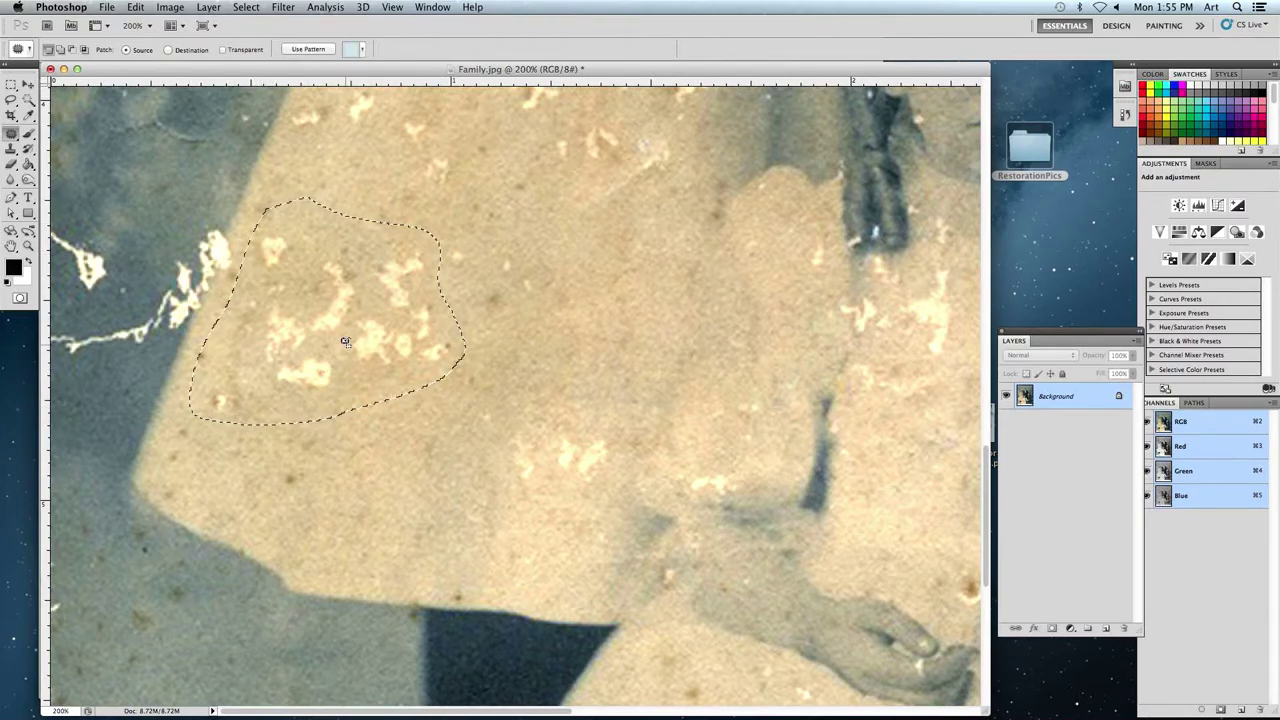
drag(320, 304, 660, 318)
click(355, 201)
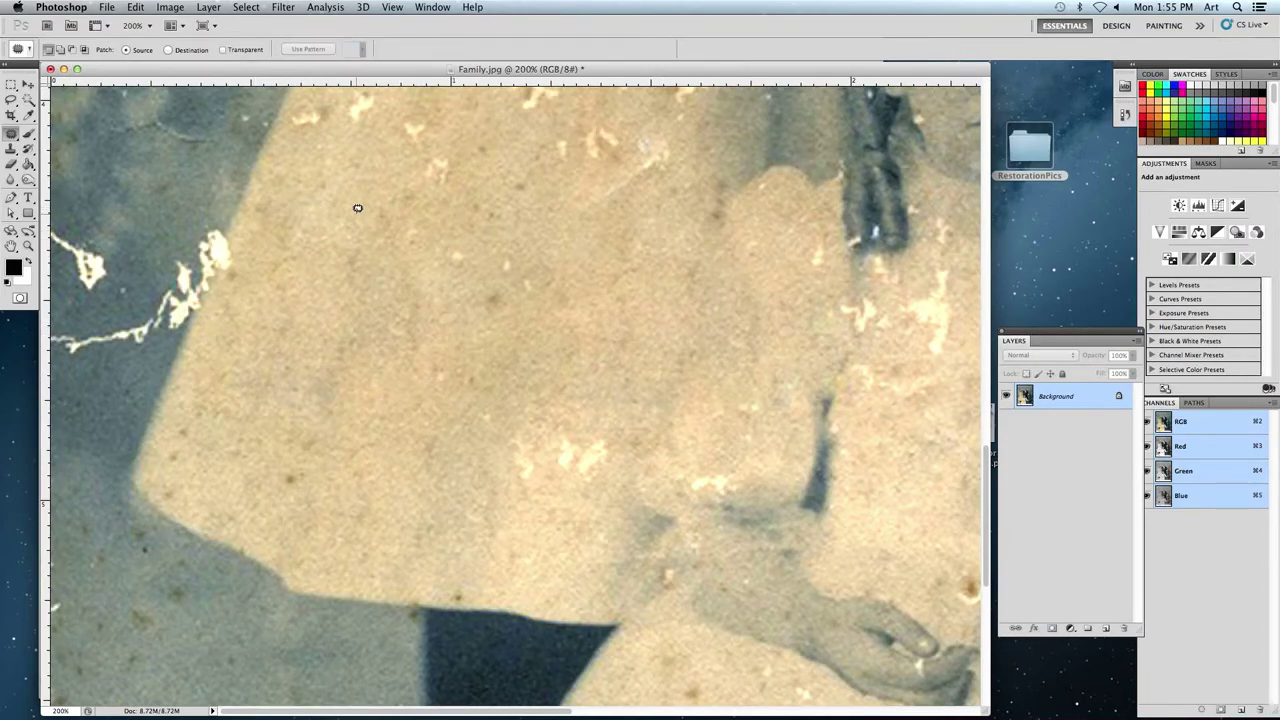
Cover the ring-shaped stain on the younger girl's skirt with adjacent clean fabric using the Patch tool in Destination mode, and deselect.
key(super+minus)
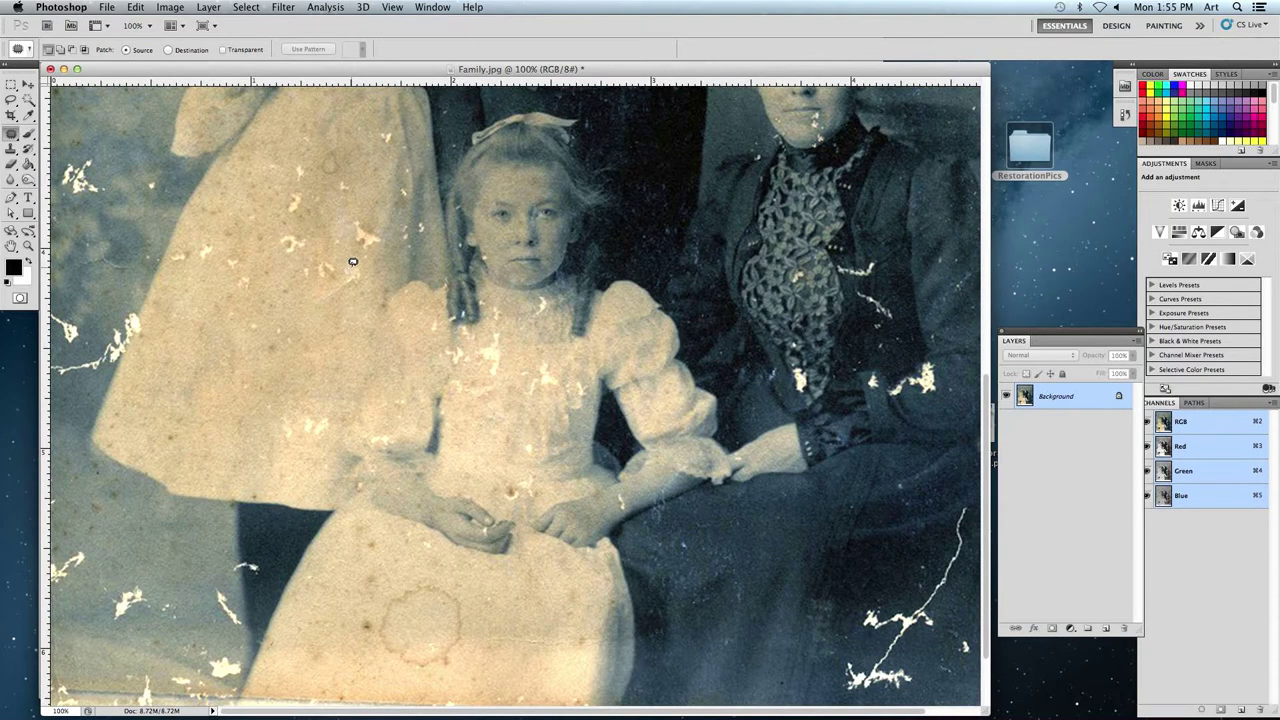
key(super+plus)
scroll(345, 315, down, 10)
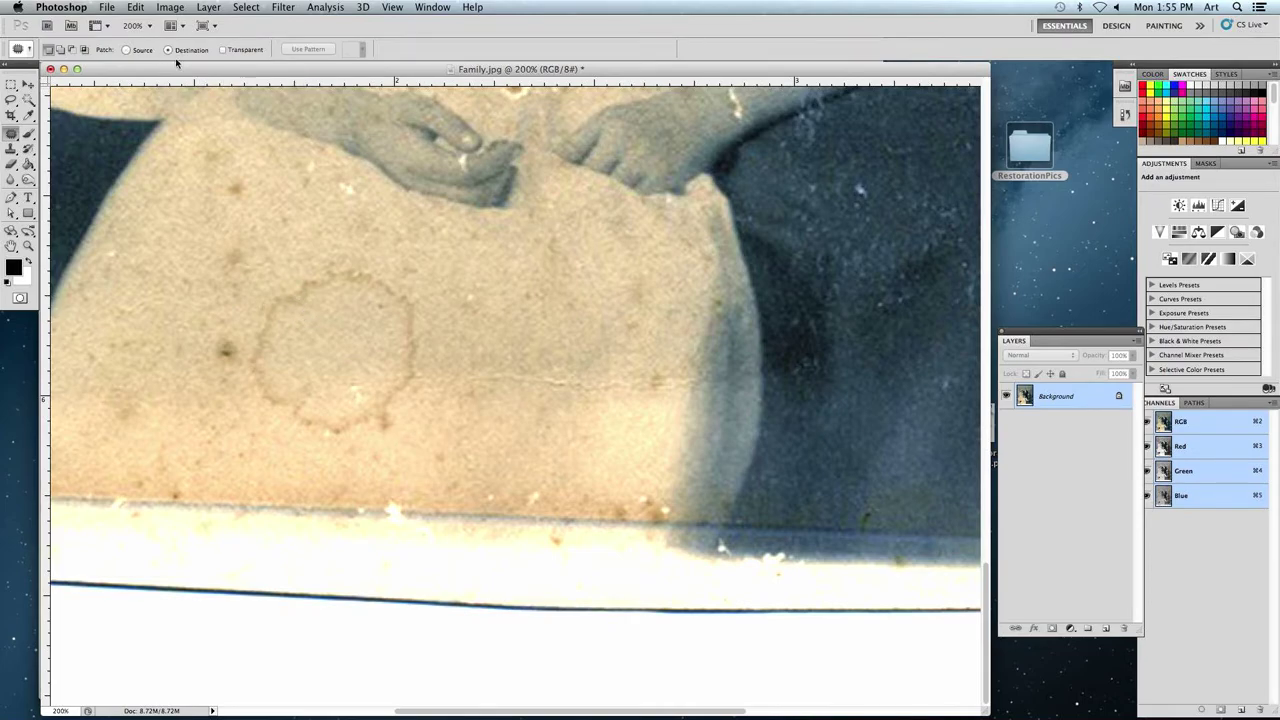
mouse_move(611, 250)
mouse_down()
mouse_move(529, 256)
mouse_move(456, 359)
mouse_move(447, 411)
mouse_move(551, 481)
mouse_move(619, 449)
mouse_move(669, 346)
mouse_move(649, 275)
mouse_move(615, 252)
mouse_up()
drag(624, 327, 398, 324)
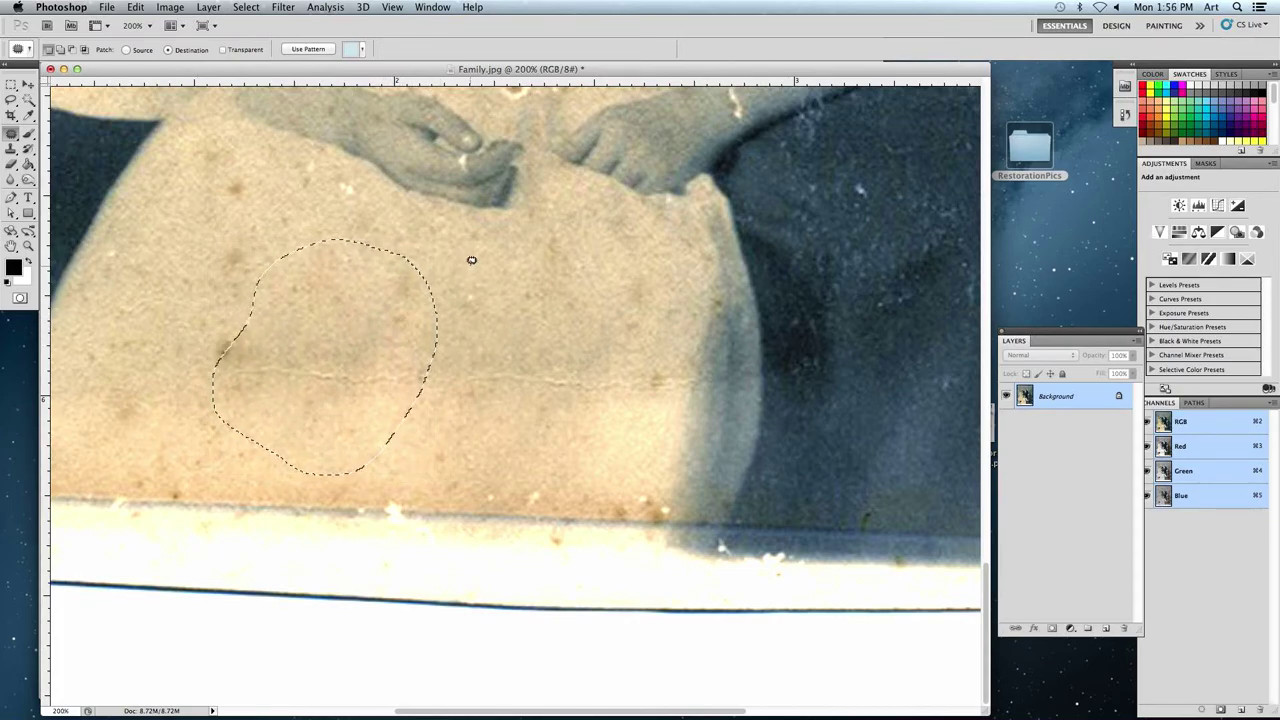
key(super+d)
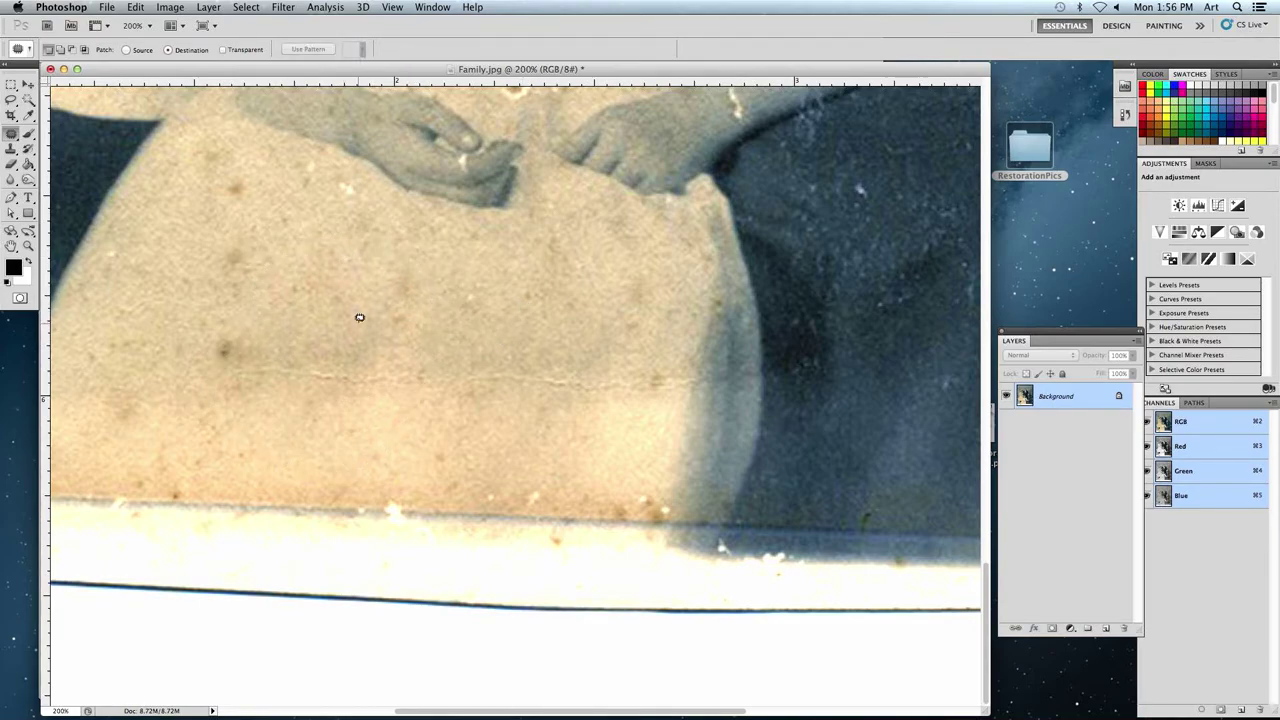
Try patching the older girl's head over the boy's head in Destination mode, and clear the selection.
key(super+minus)
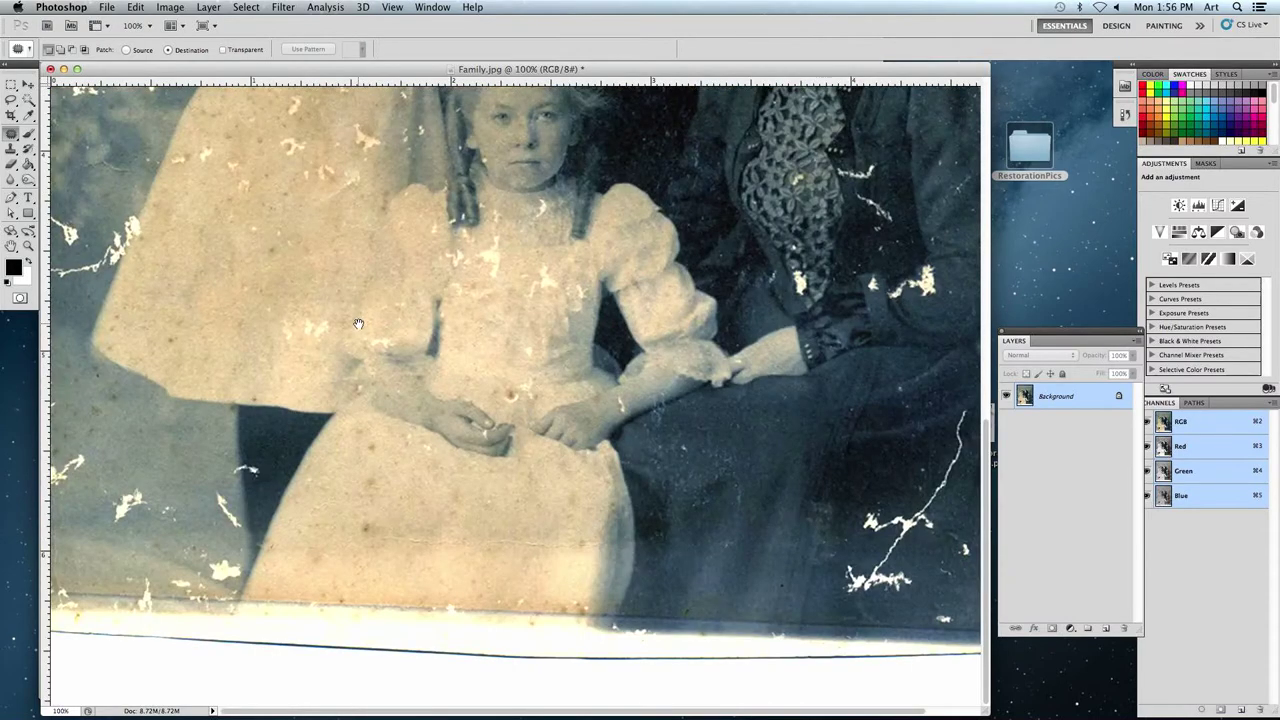
scroll(254, 383, up, 10)
scroll(332, 377, up, 10)
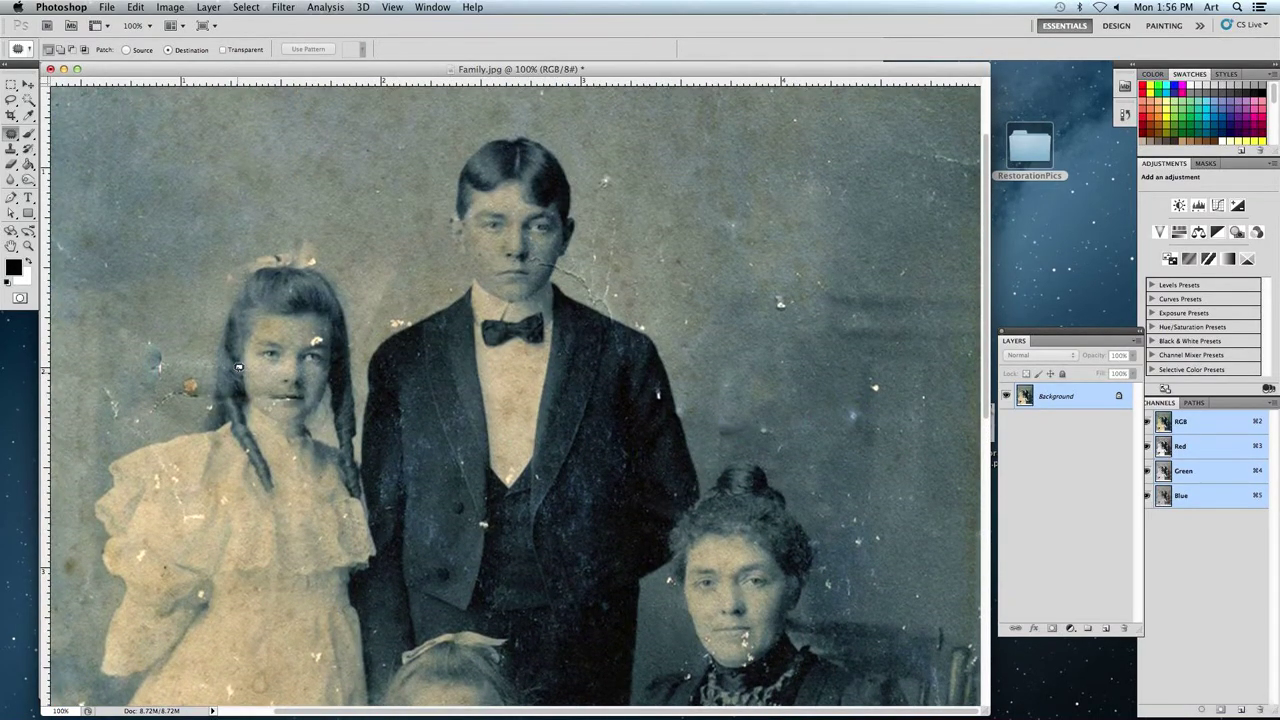
mouse_move(249, 410)
mouse_down()
mouse_move(296, 435)
mouse_move(335, 425)
mouse_move(366, 357)
mouse_move(343, 279)
mouse_move(258, 247)
mouse_move(208, 293)
mouse_move(196, 357)
mouse_move(337, 337)
mouse_move(433, 224)
mouse_move(463, 214)
mouse_move(482, 240)
mouse_up()
key(super+d)
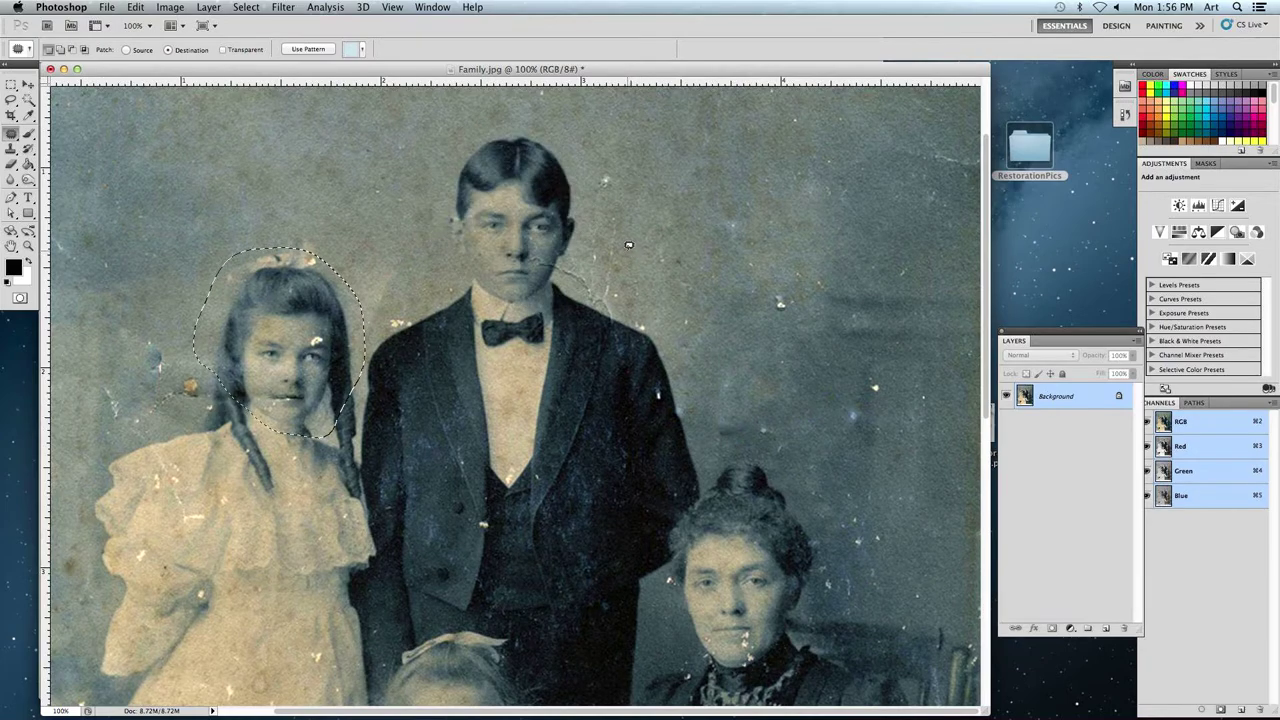
key(super+d)
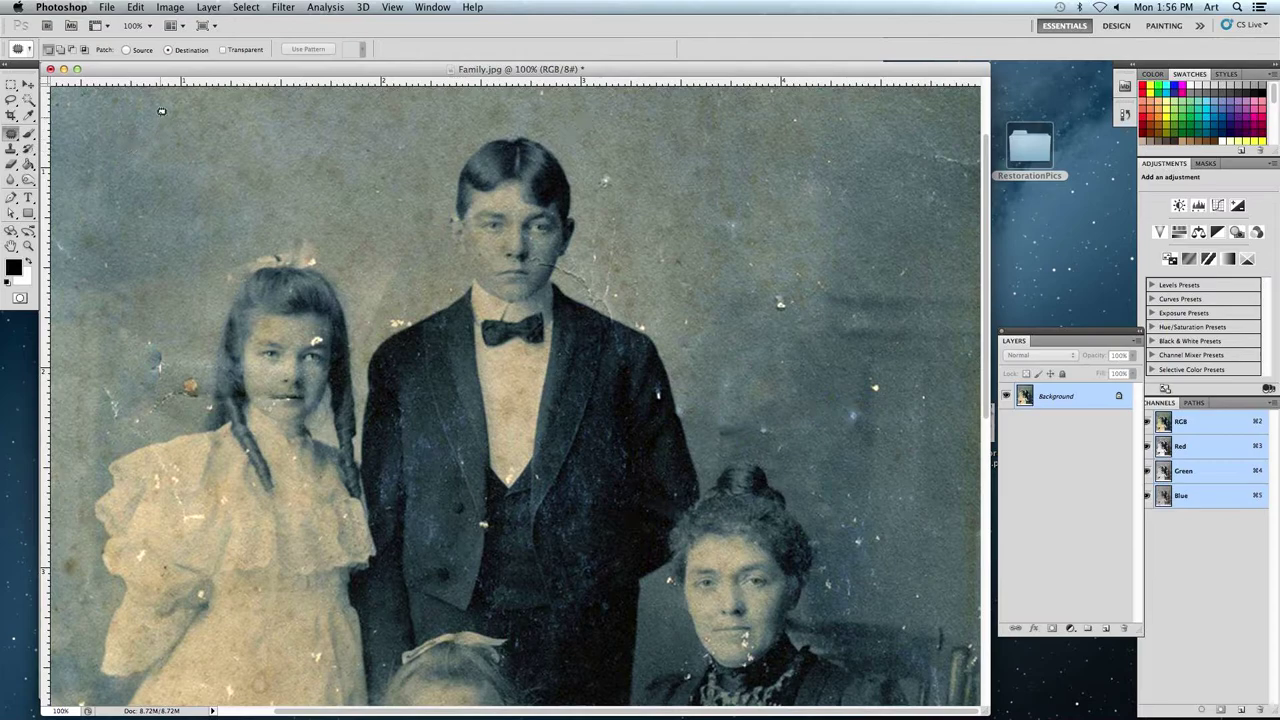
click(11, 133)
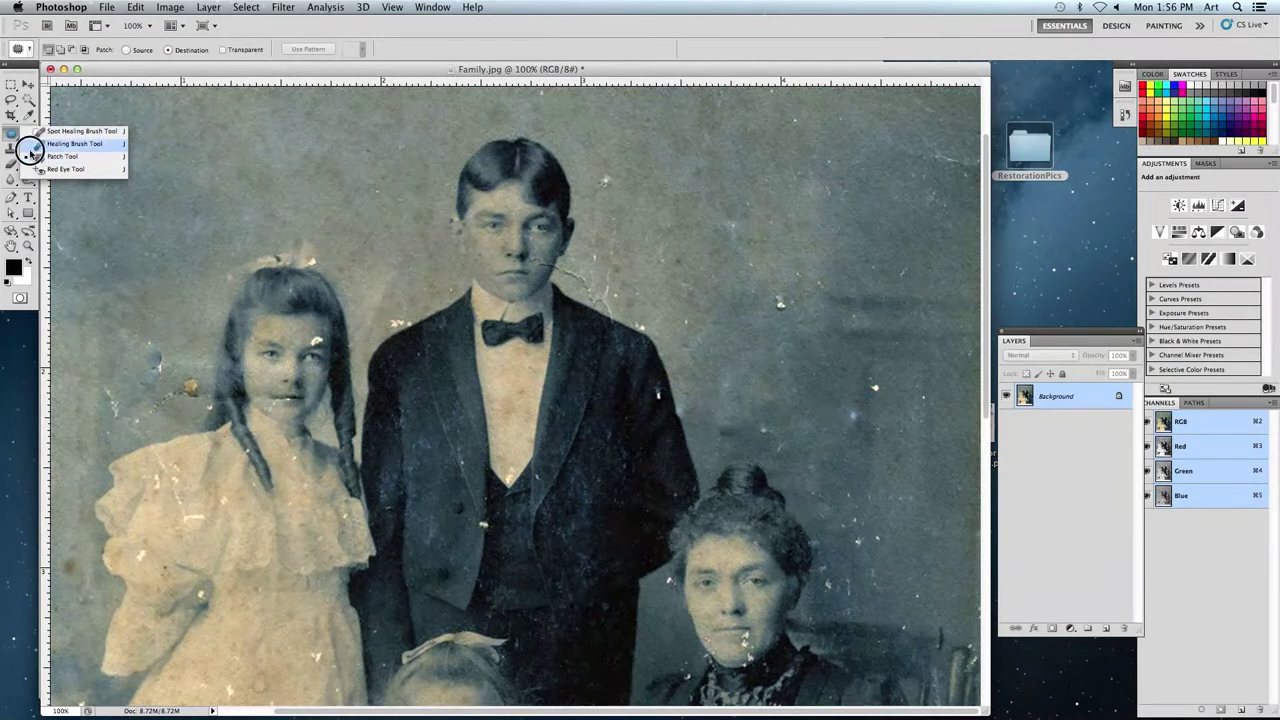
click(11, 150)
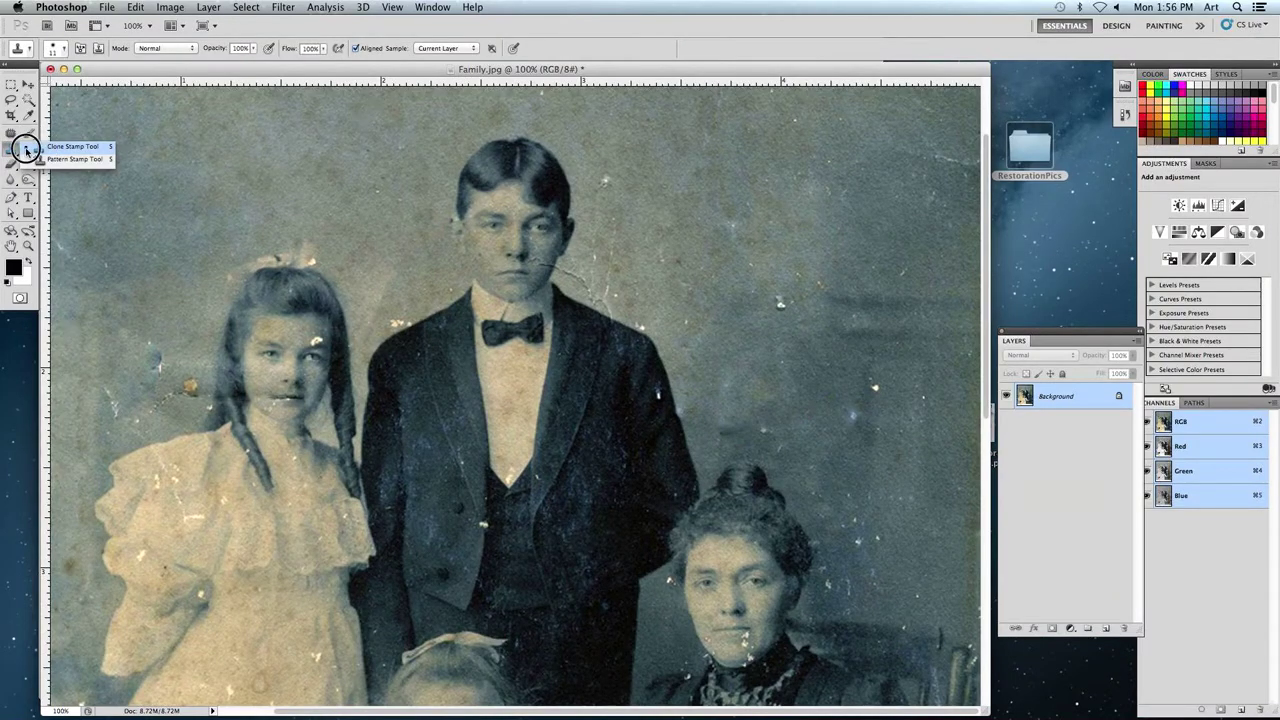
click(10, 150)
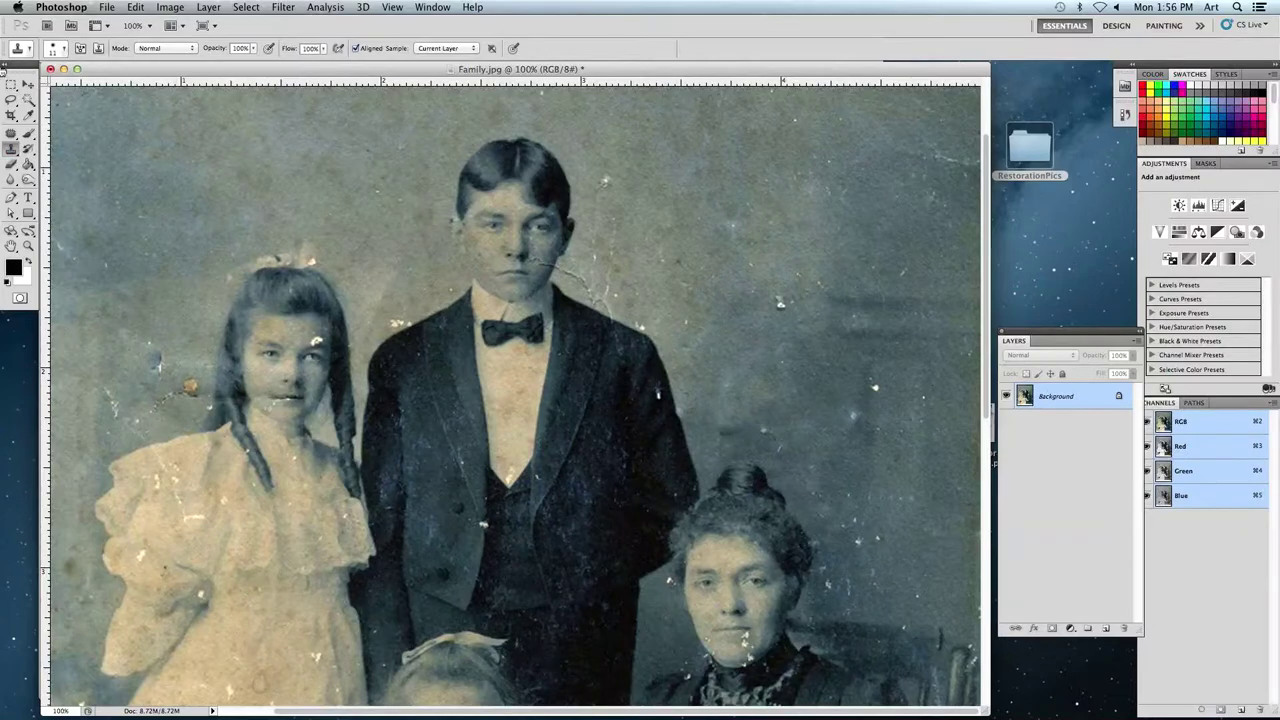
Close Family.jpg without saving its changes.
click(49, 69)
click(592, 248)
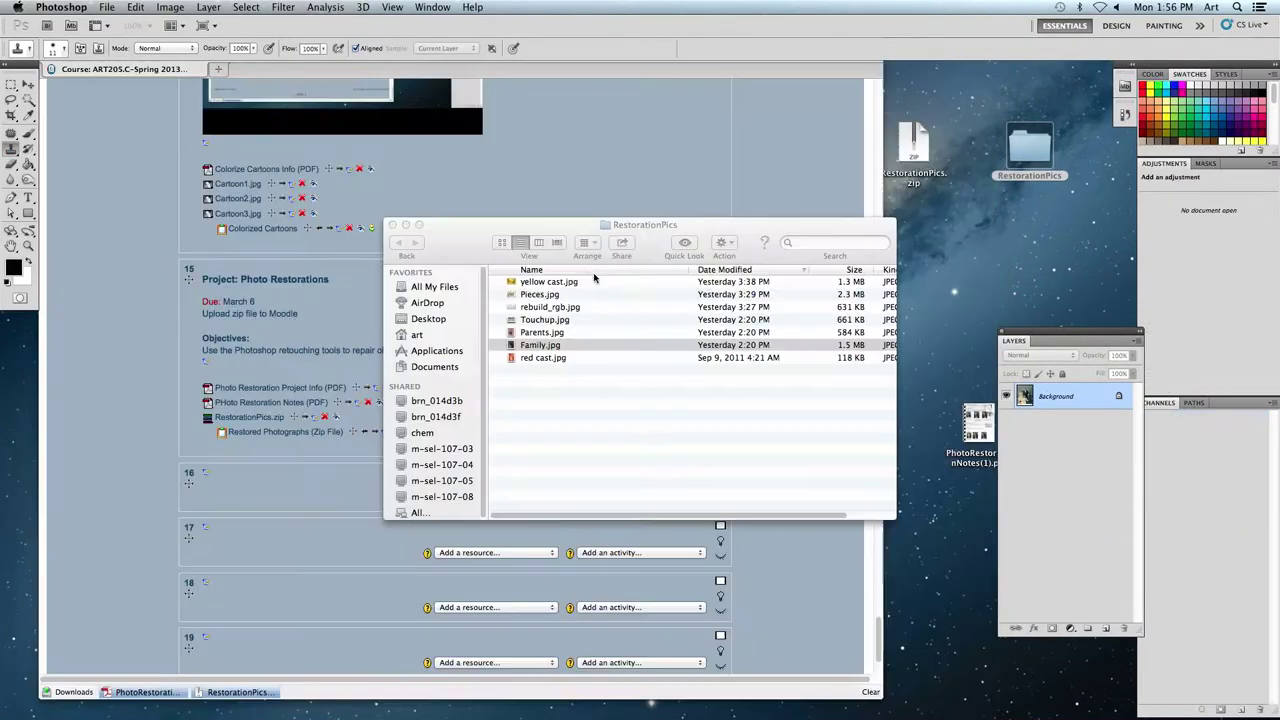
Switch to Finder, preview Touchup.jpg and Parents.jpg in the RestorationPics folder, and open Parents.jpg in Photoshop.
click(645, 342)
click(536, 296)
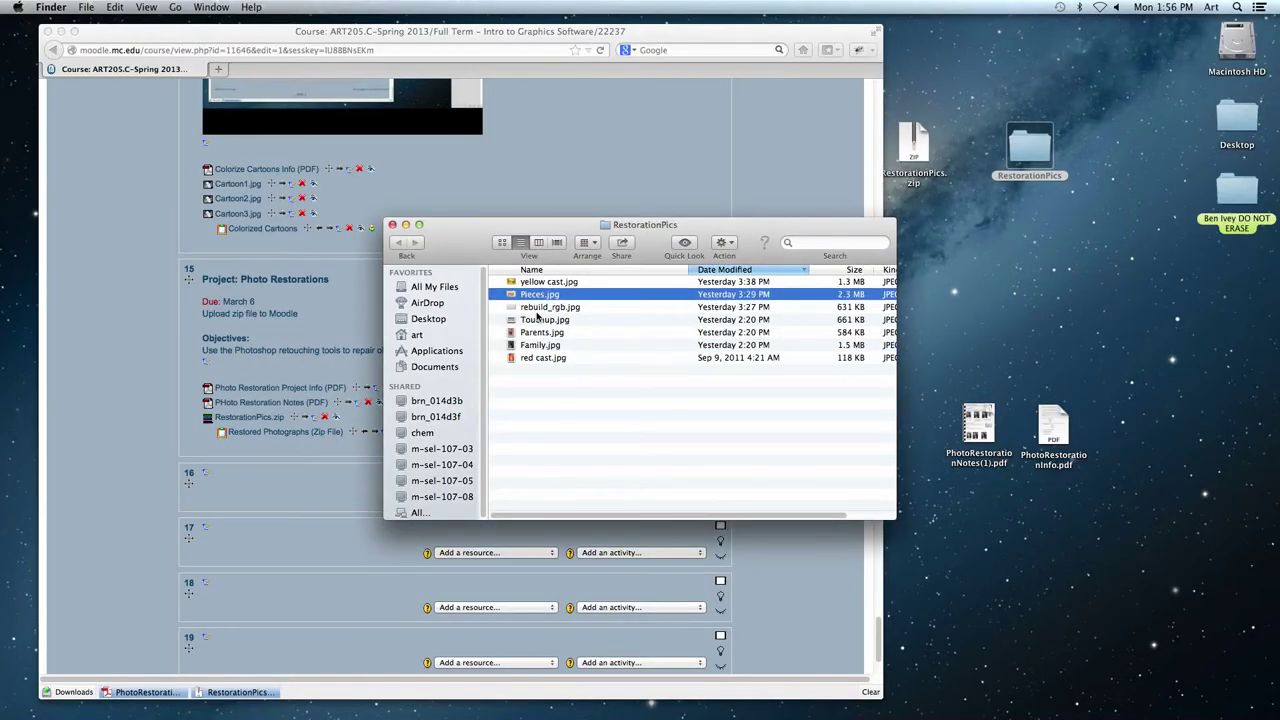
click(540, 321)
key(space)
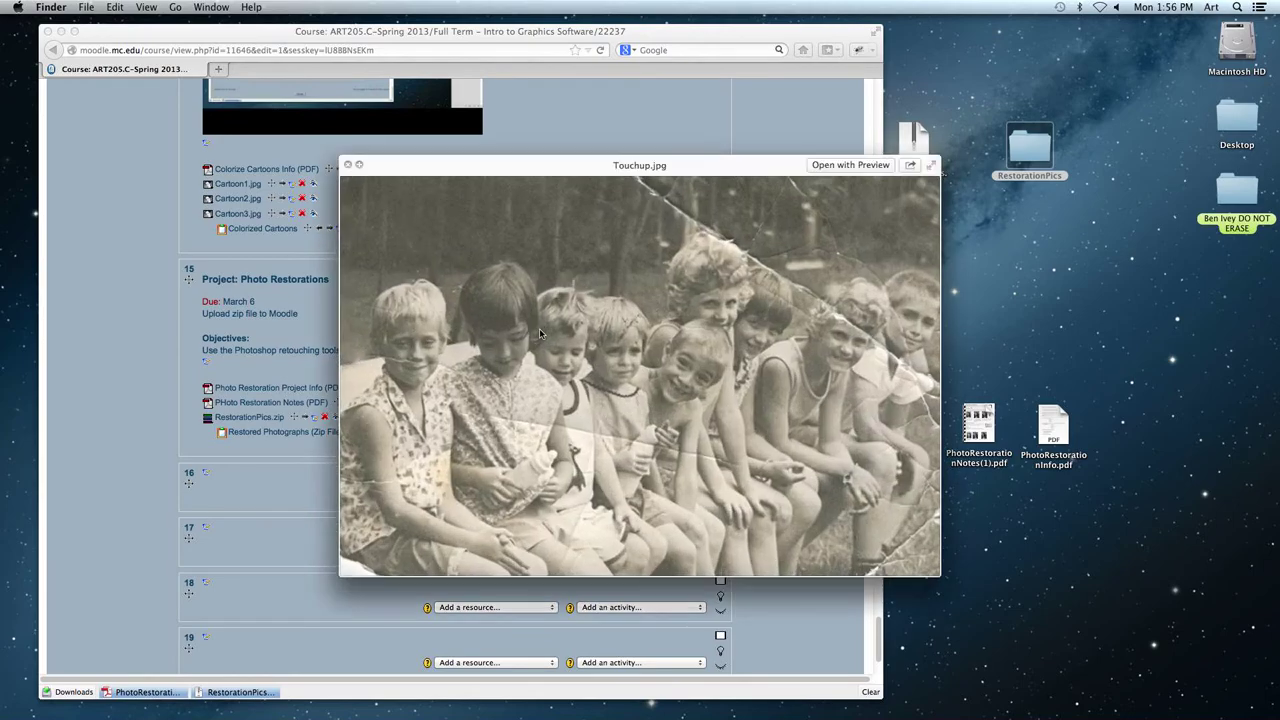
key(space)
click(540, 336)
key(space)
key(space)
drag(540, 336, 745, 690)
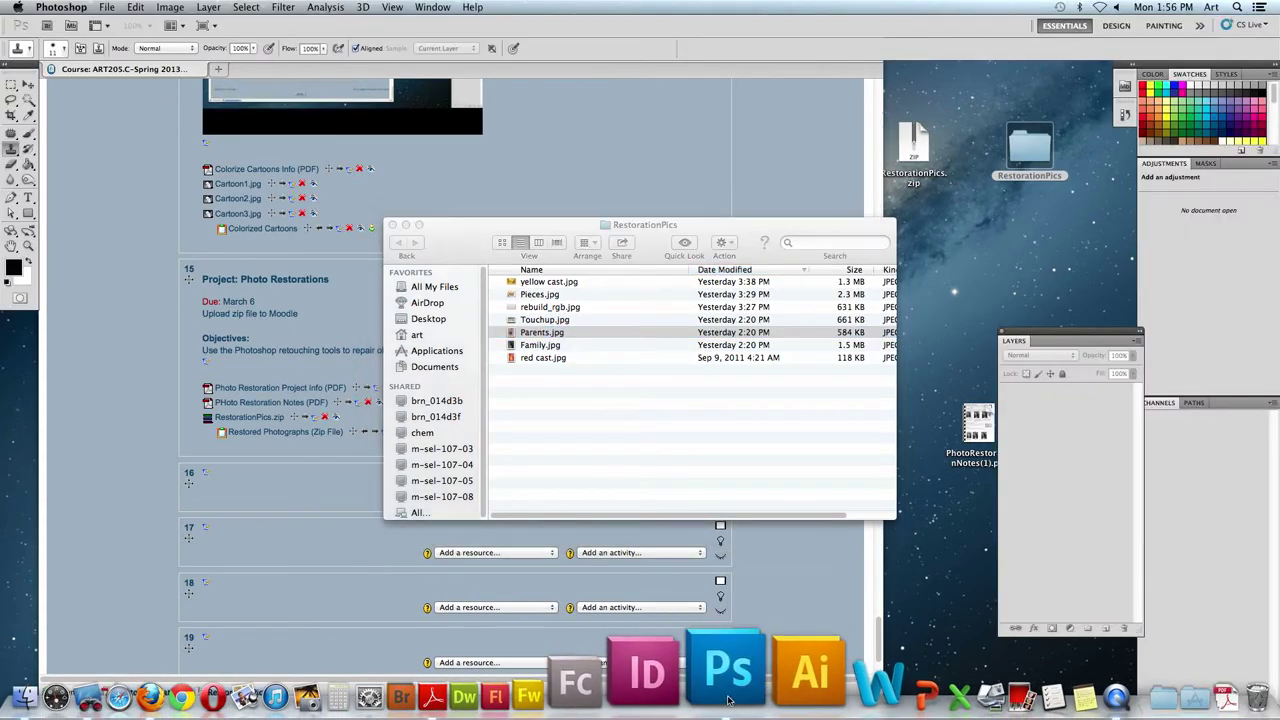
Heal the dark spots and thin scratch in the background above the man using the Content-Aware Spot Healing Brush.
key(super+equal)
key(super+equal)
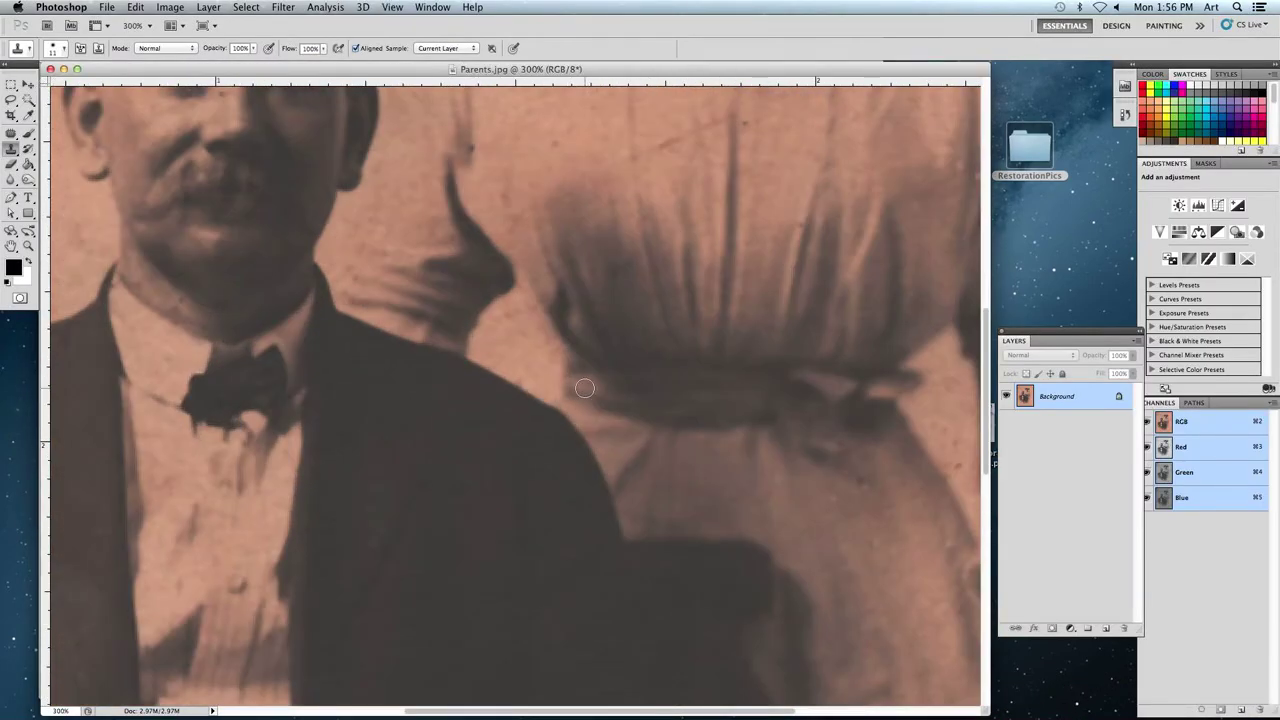
scroll(584, 387, left, 2)
scroll(494, 285, up, 10)
scroll(494, 285, left, 3)
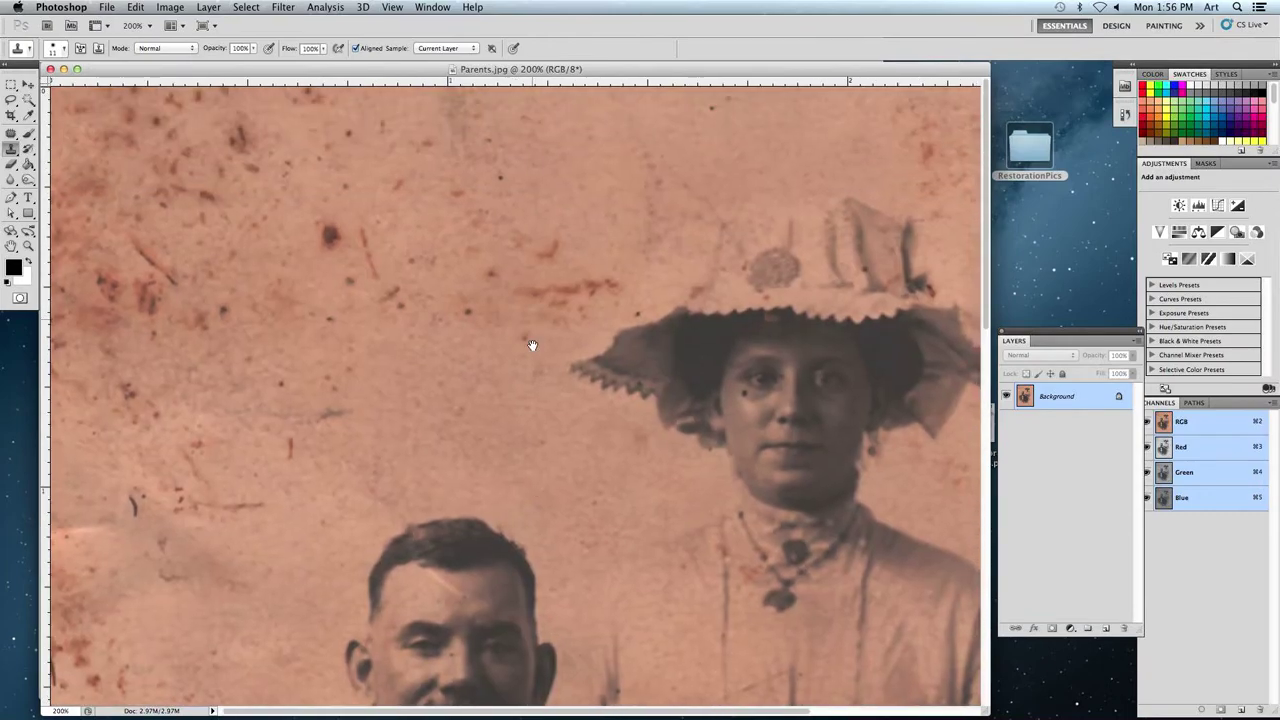
drag(12, 140, 49, 134)
click(329, 234)
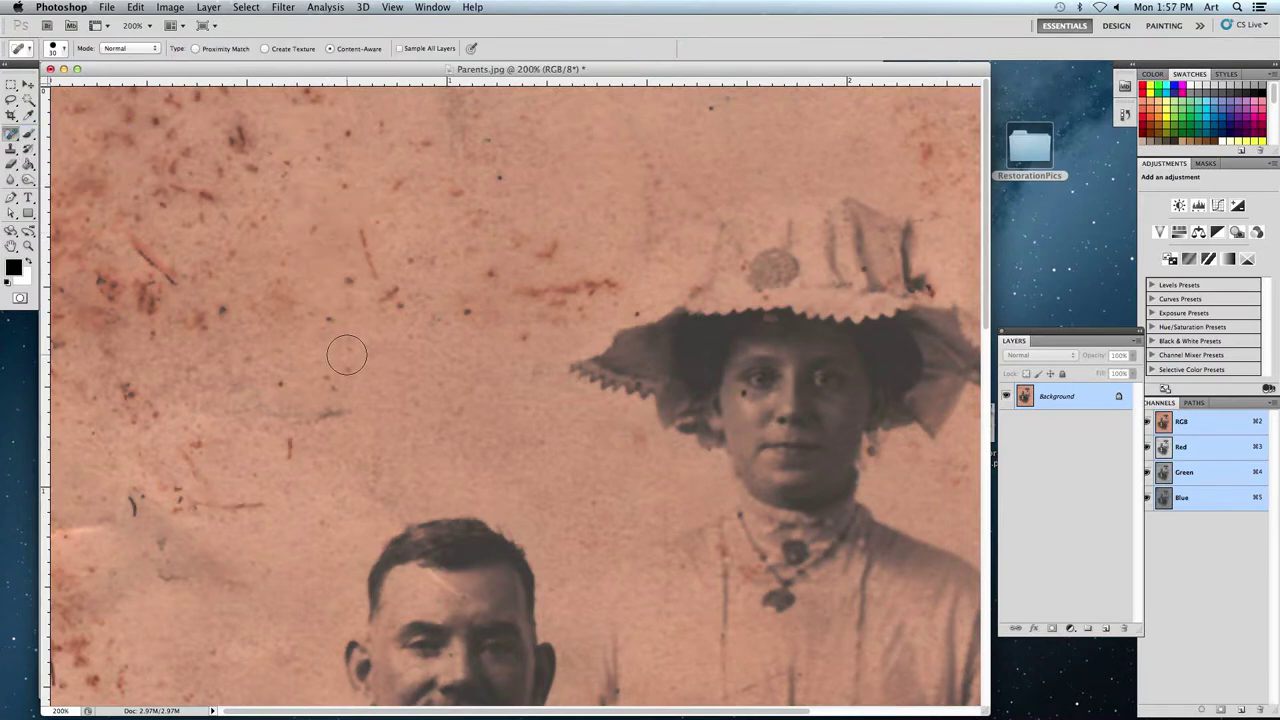
click(308, 230)
click(340, 276)
click(336, 317)
click(394, 298)
click(362, 240)
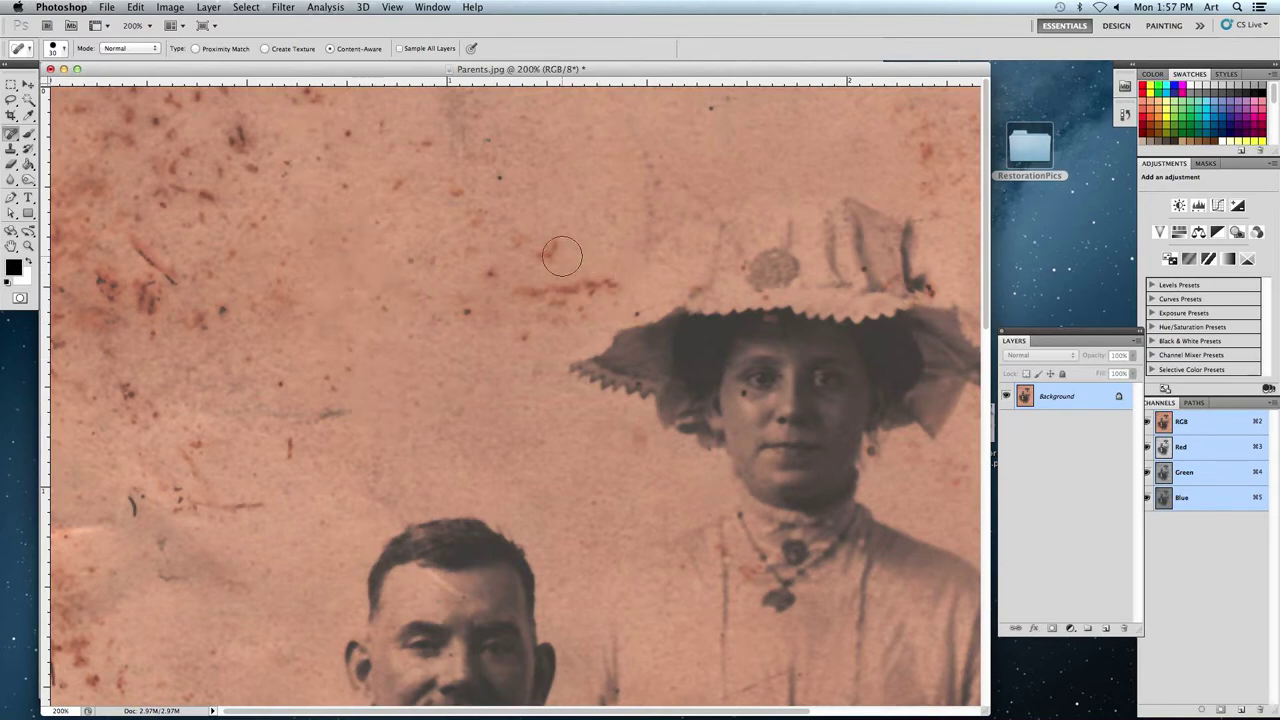
View the whole portrait at 100% in a wider window and remove its reddish cast with Desaturate.
drag(517, 363, 451, 295)
key(super+1)
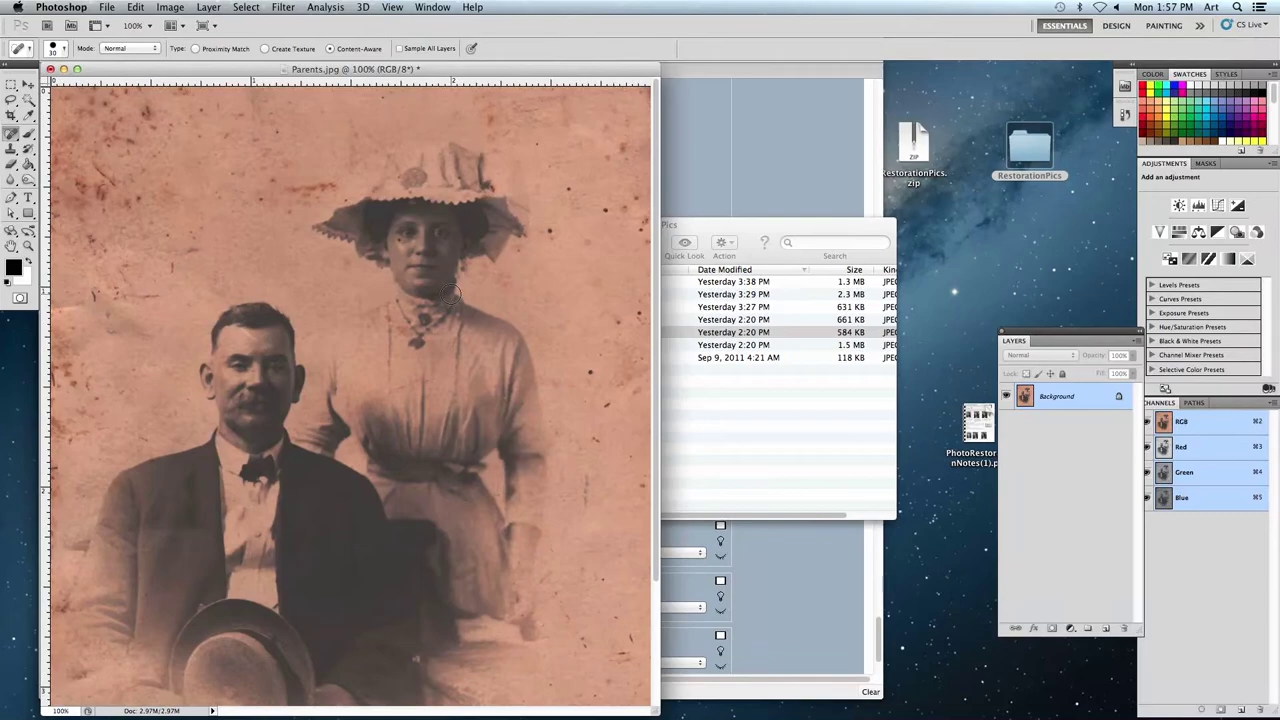
drag(658, 706, 929, 714)
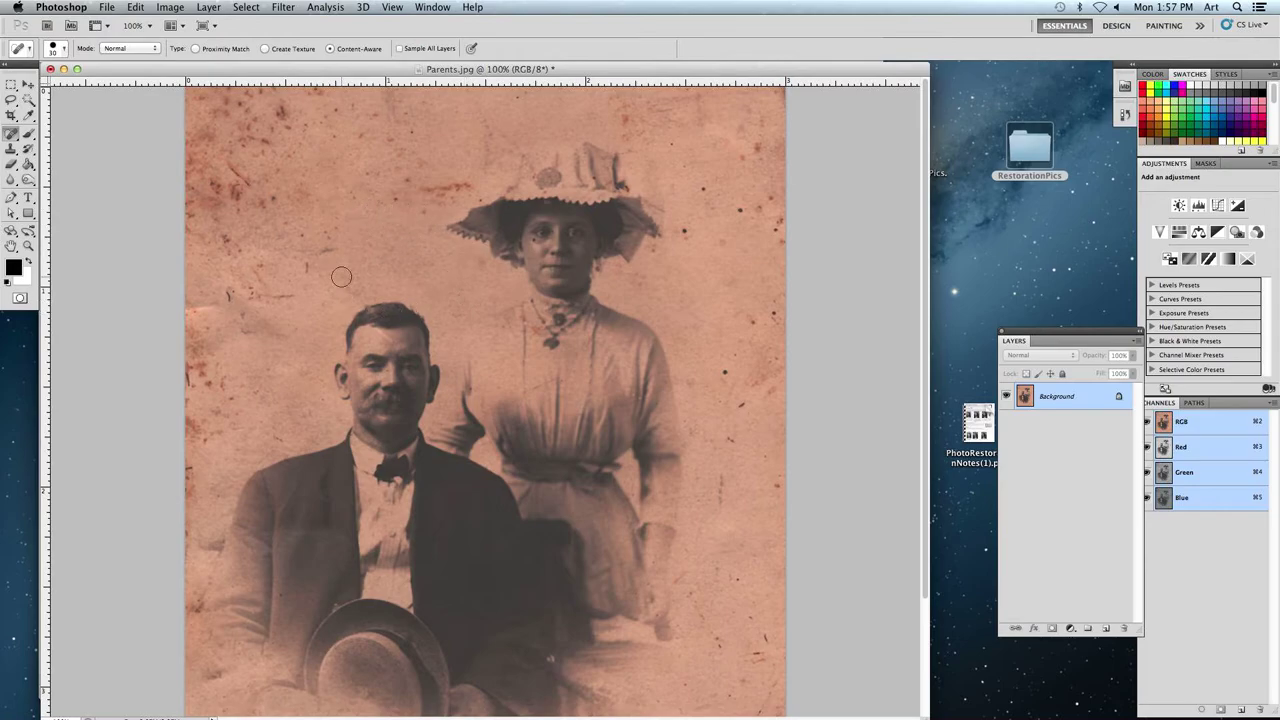
click(208, 7)
mouse_move(176, 8)
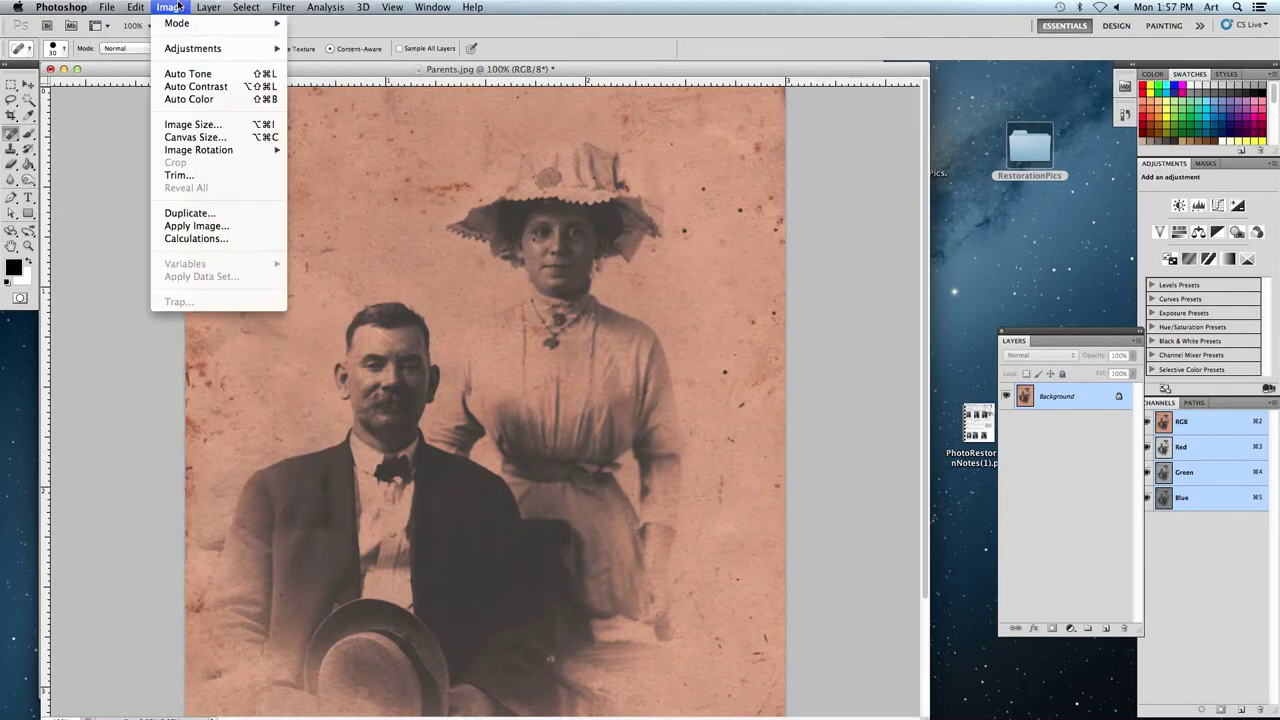
mouse_move(175, 52)
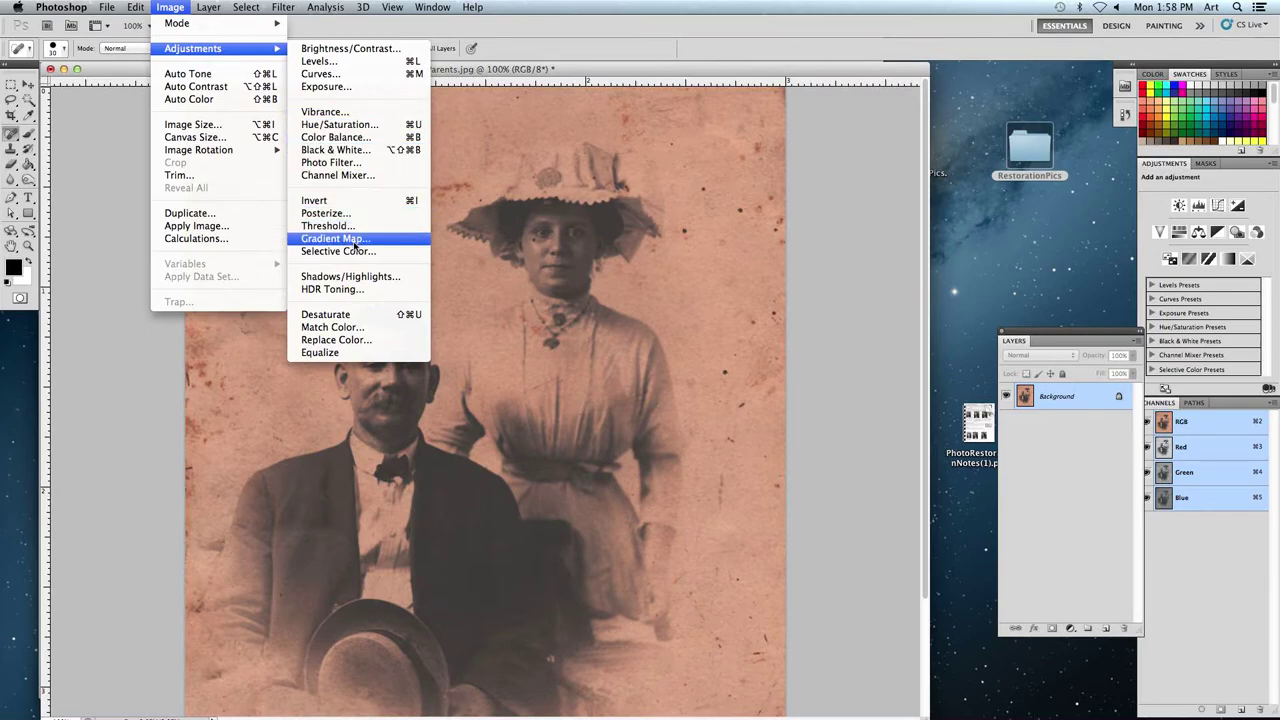
click(347, 315)
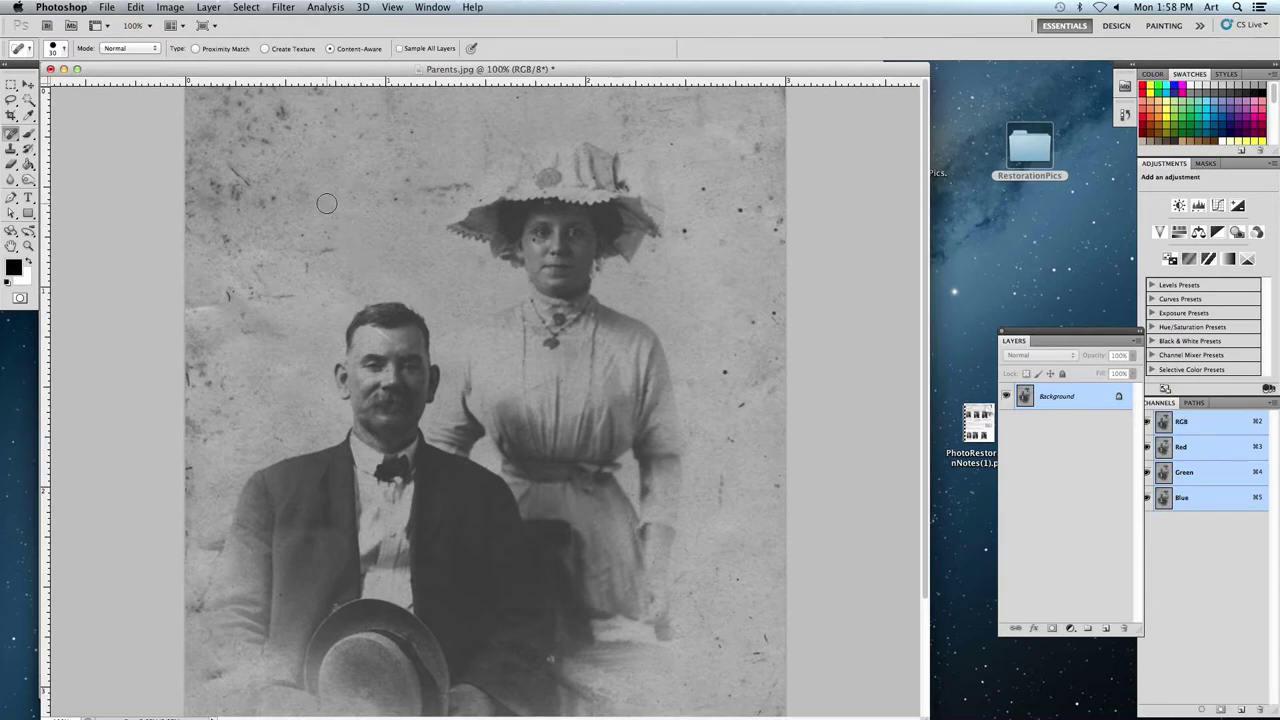
Strengthen the tonal range of the desaturated portrait with Auto Tone.
click(208, 7)
mouse_move(170, 7)
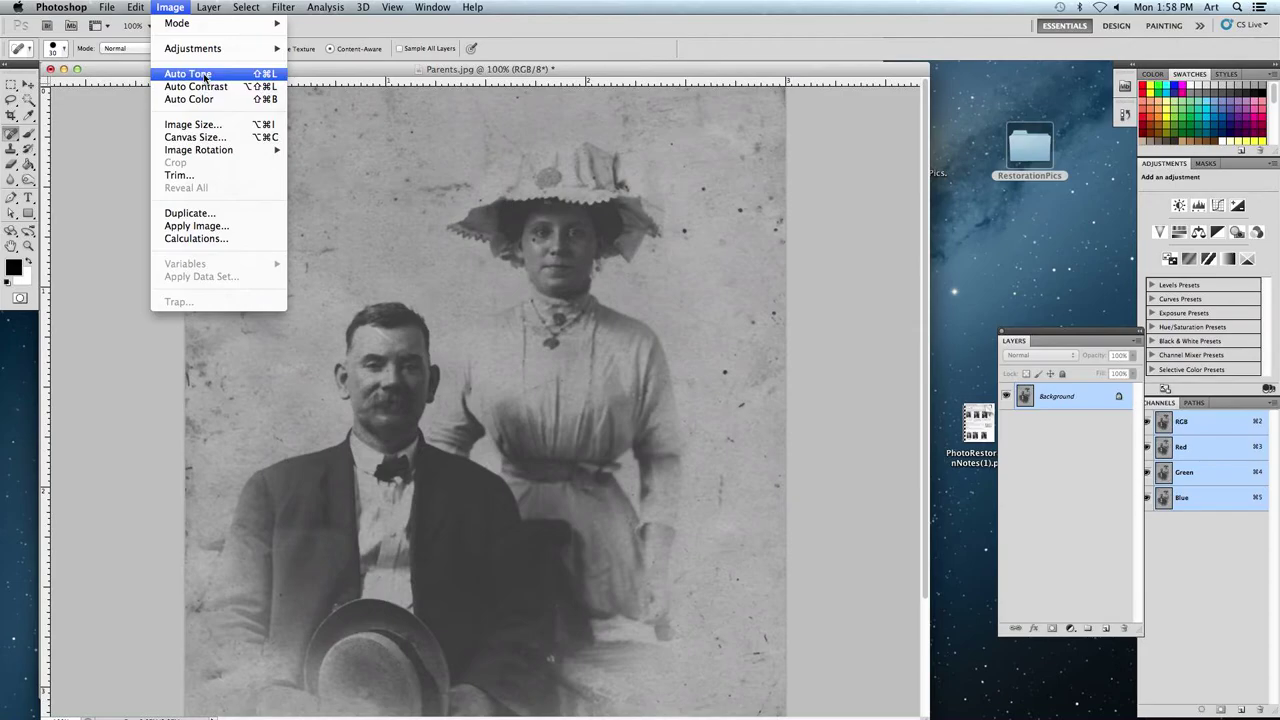
click(205, 75)
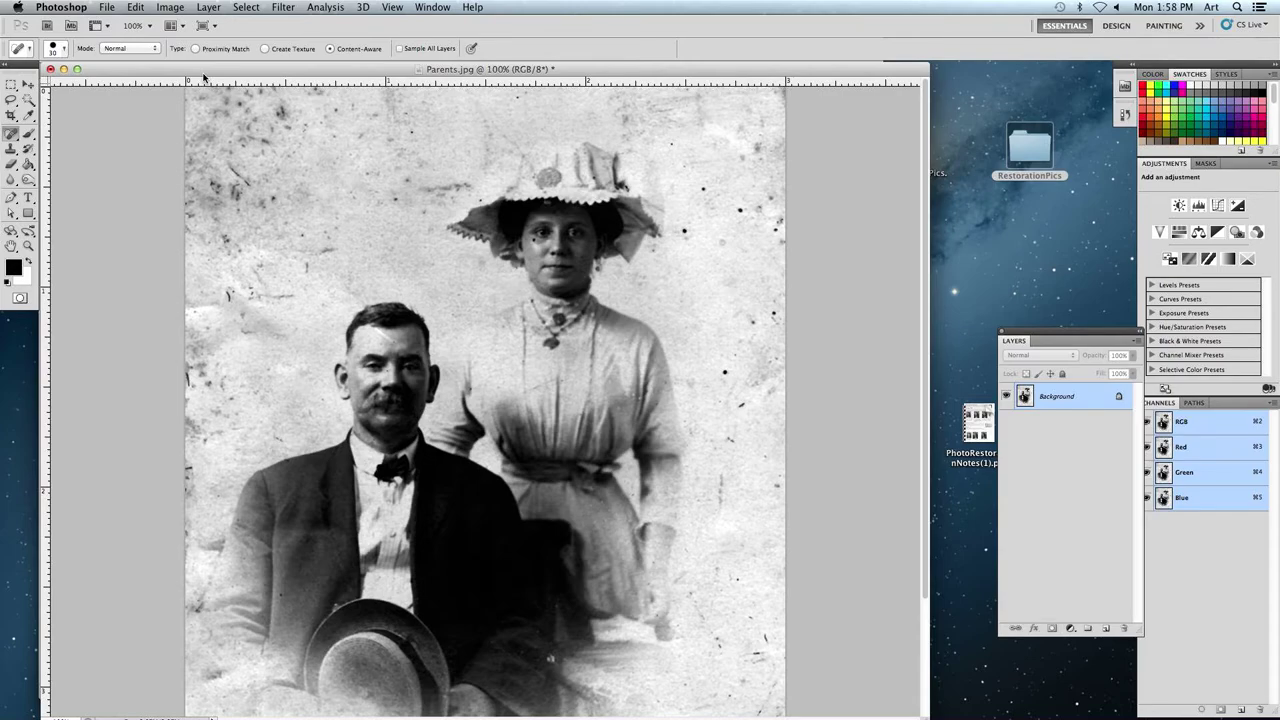
Set up the Burn tool with a 44 px brush, the Midtones range and 25% exposure for the man's face.
key(super+plus)
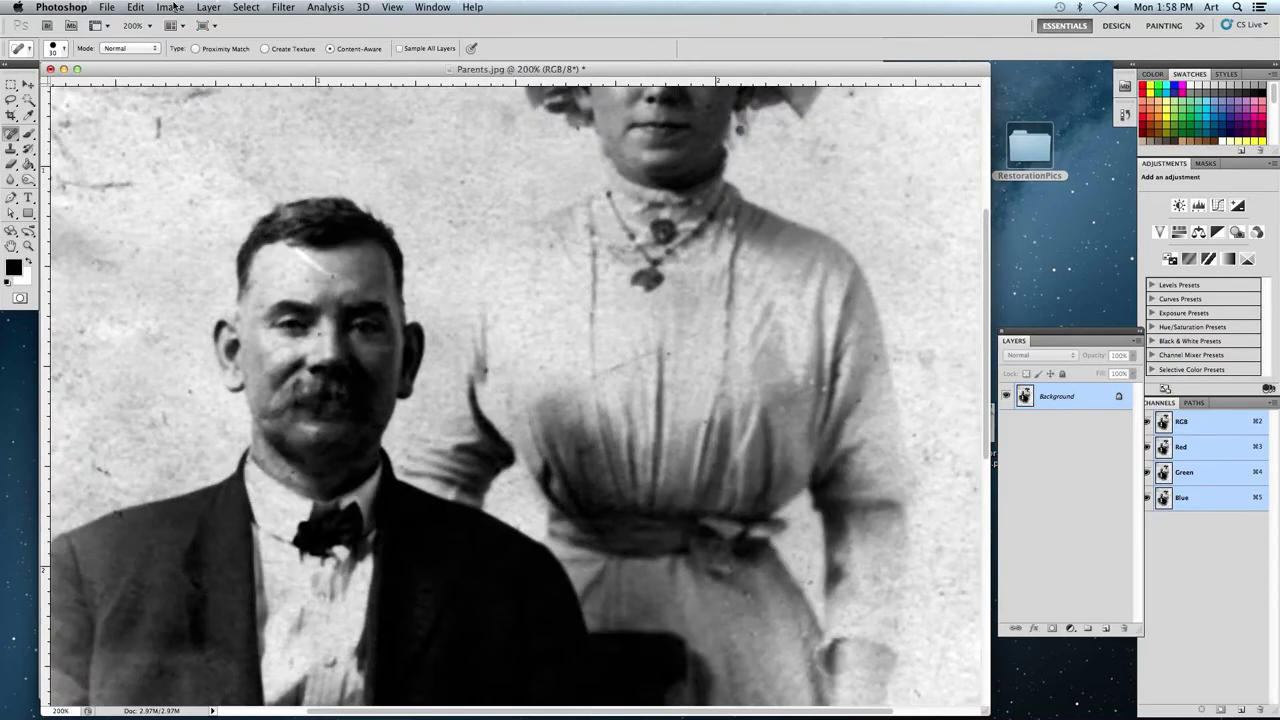
scroll(297, 246, left, 3)
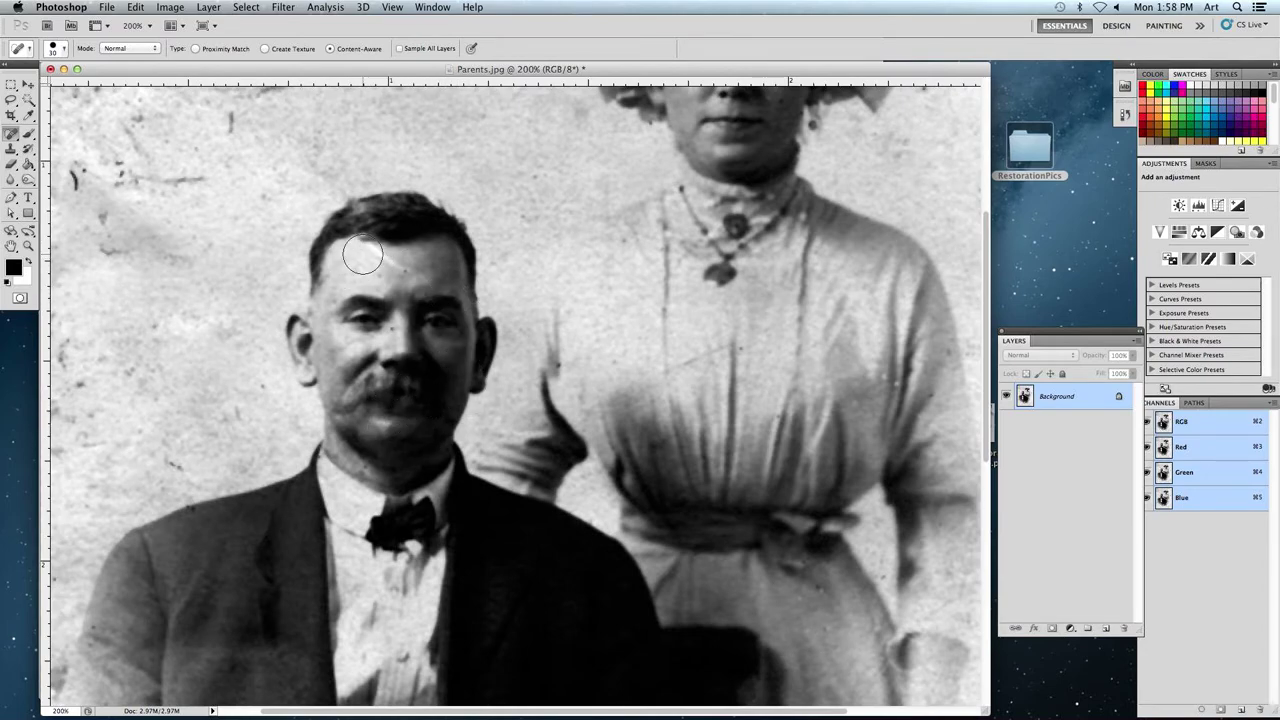
click(28, 181)
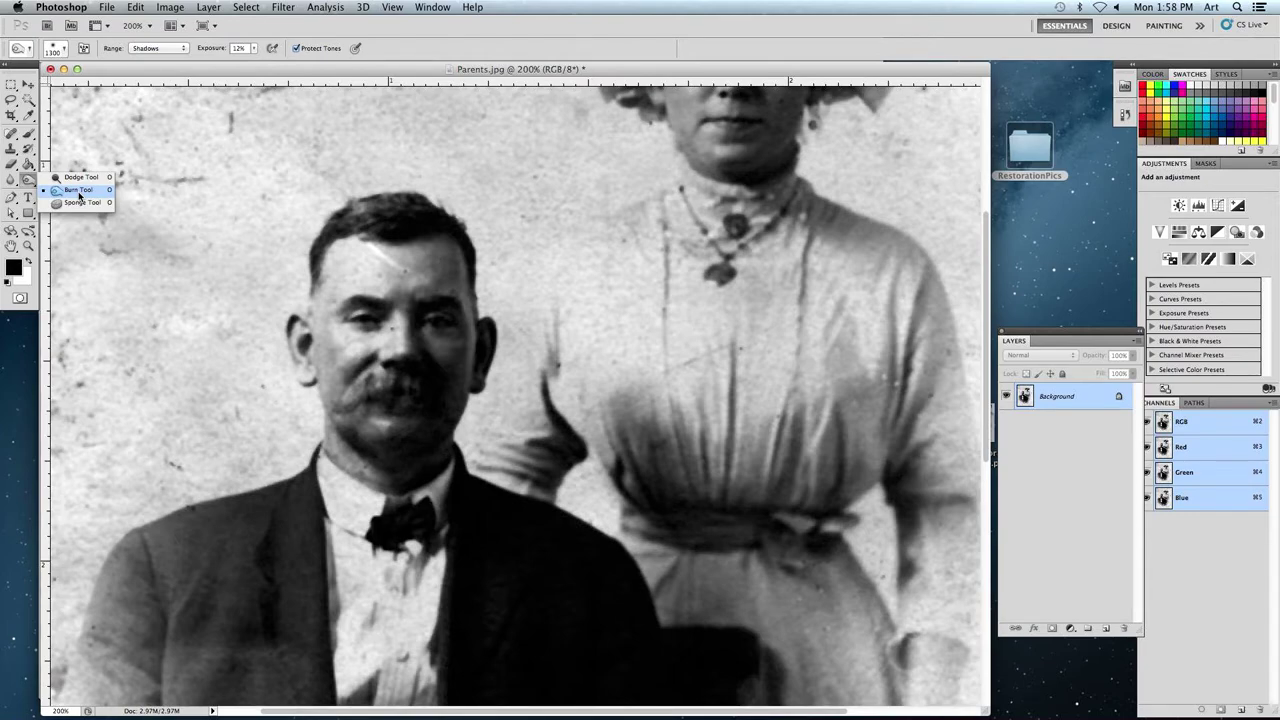
click(79, 194)
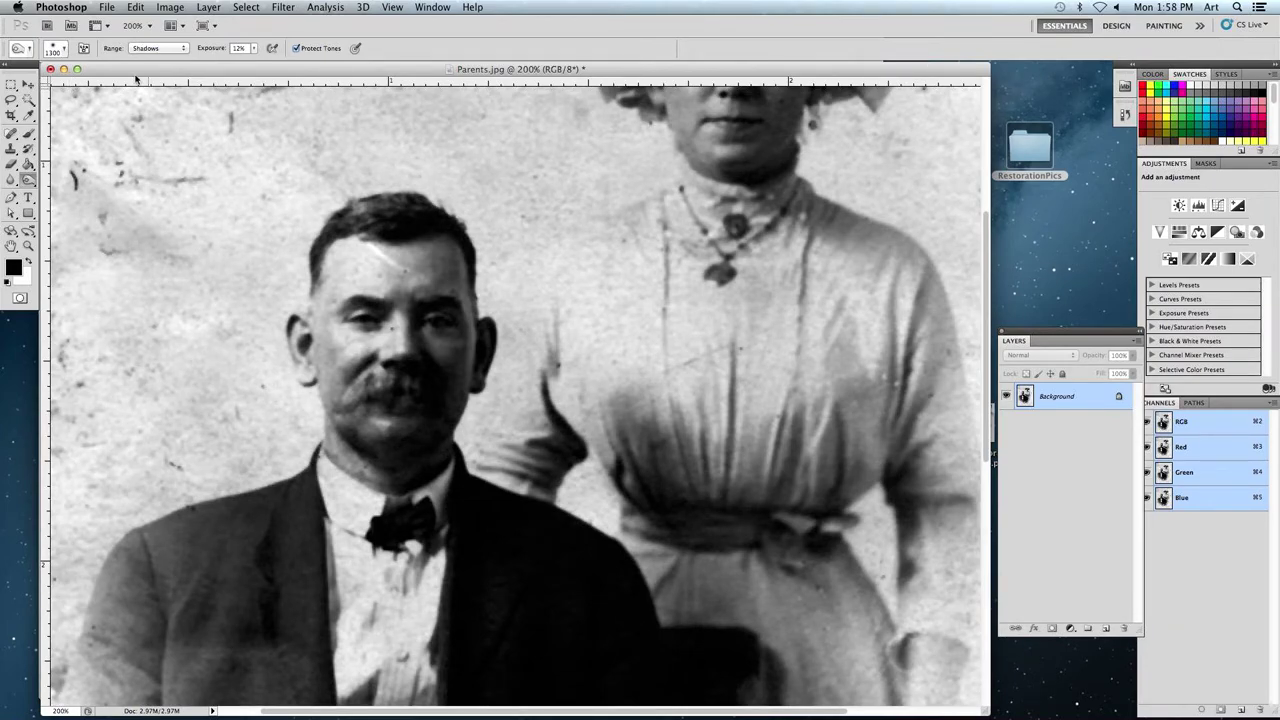
click(66, 52)
drag(143, 86, 46, 84)
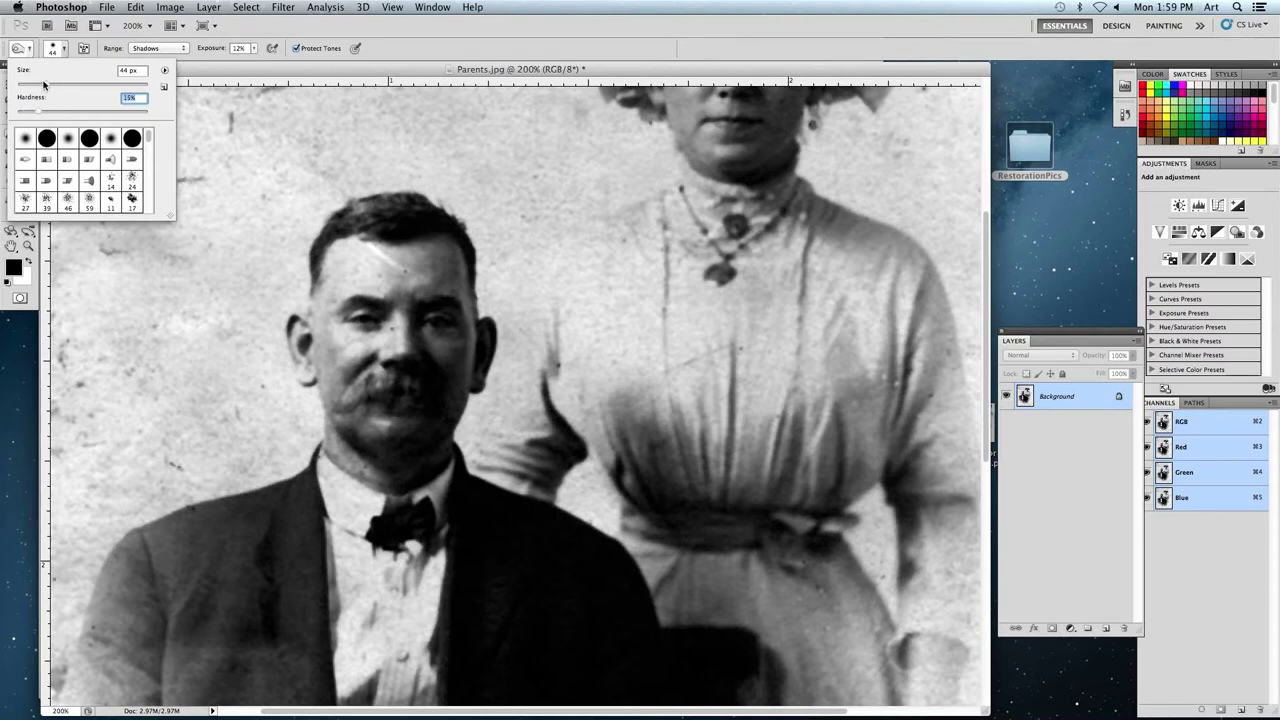
click(177, 78)
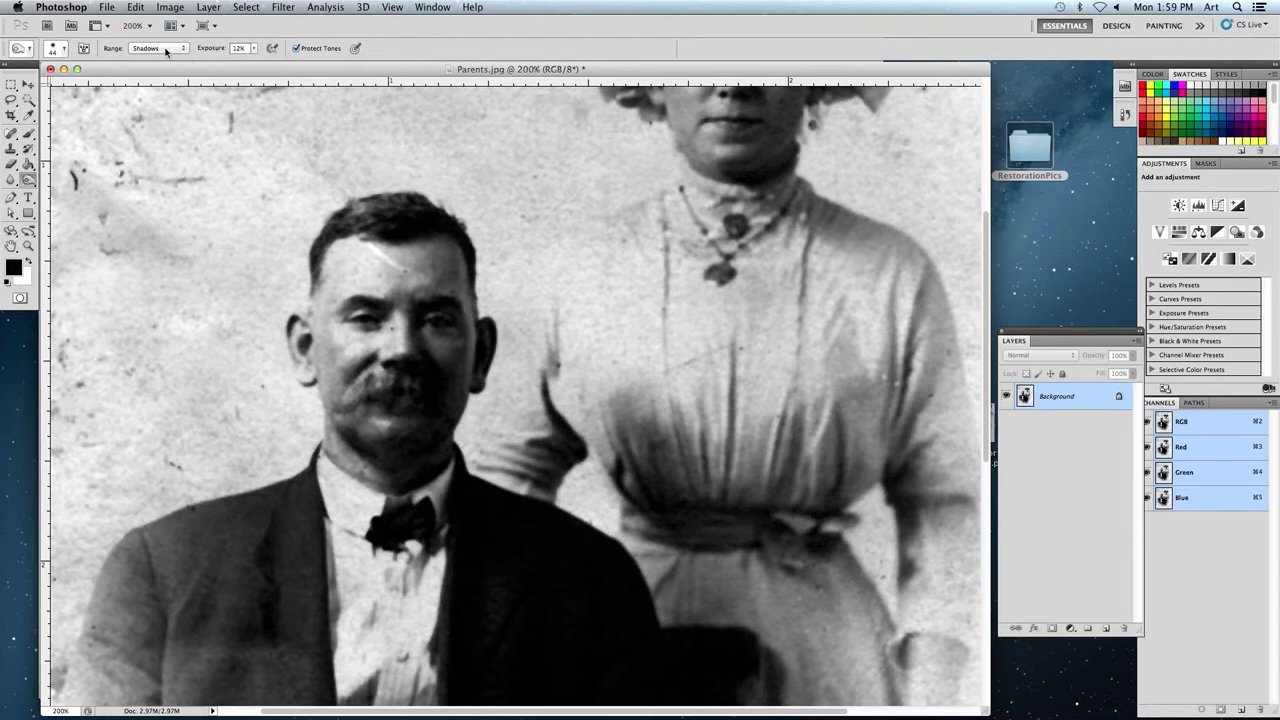
click(164, 50)
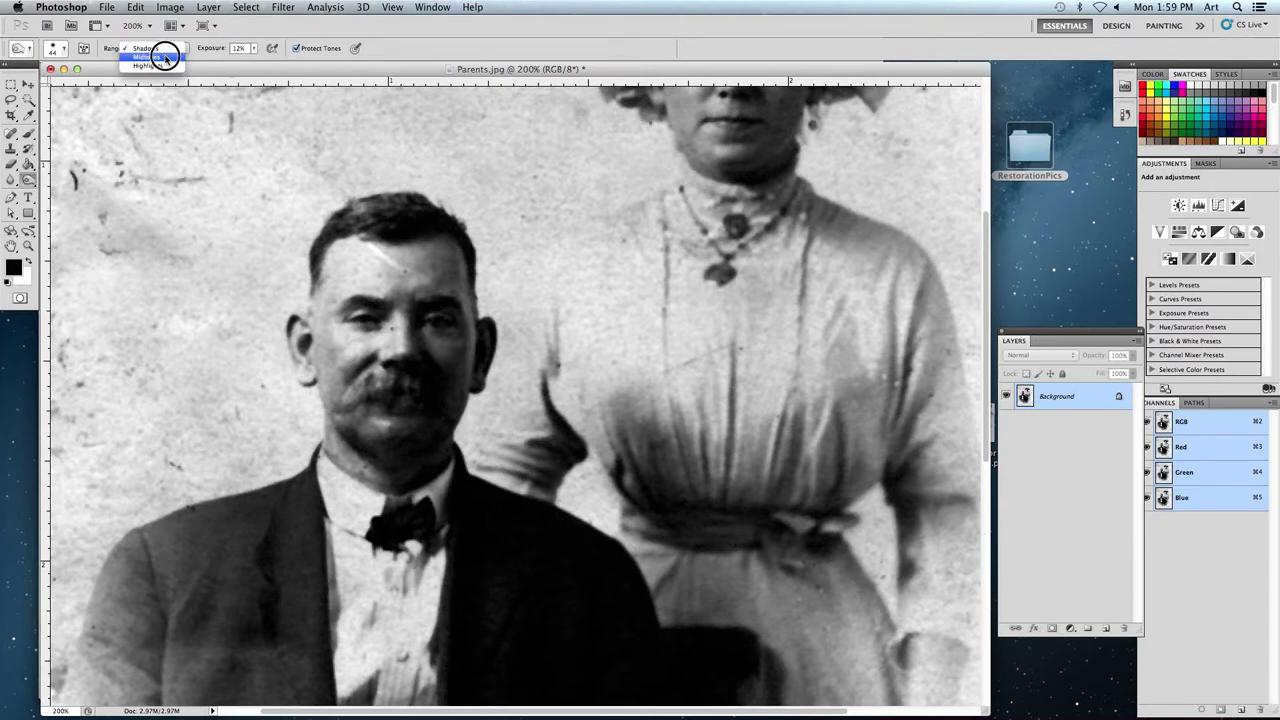
click(165, 57)
drag(206, 50, 216, 50)
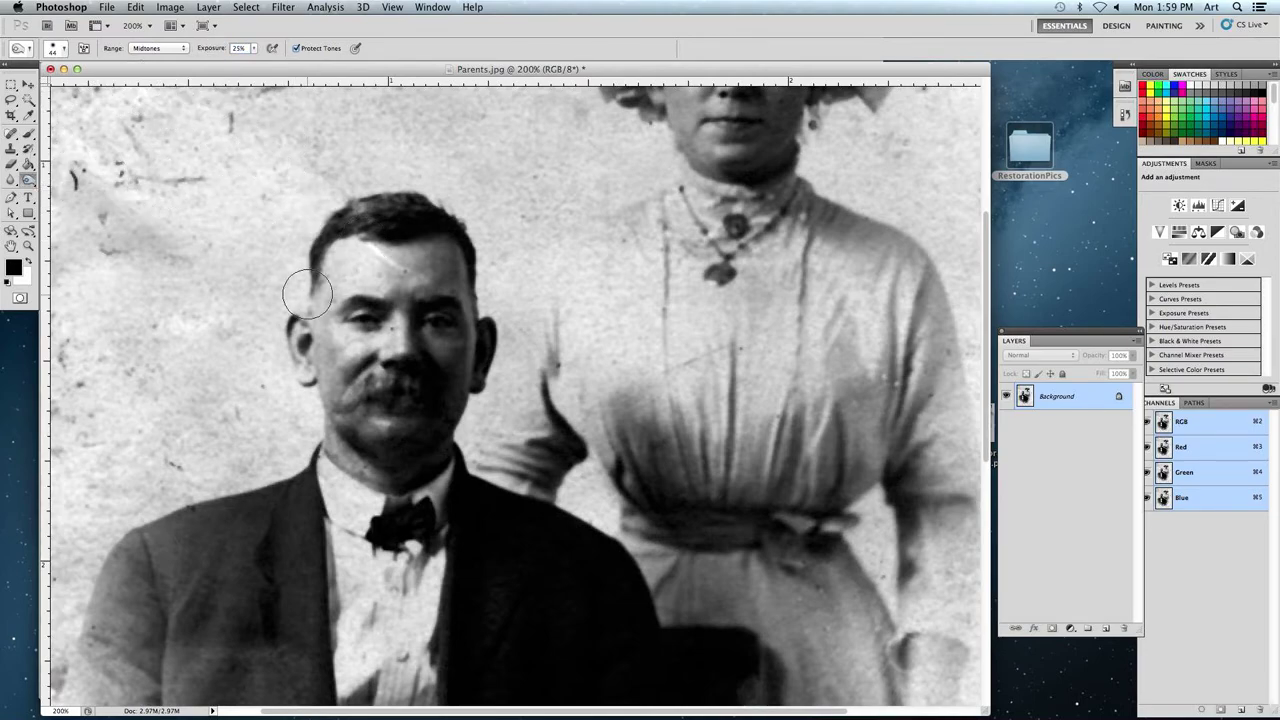
Burn the midtones across the man's face, raising the exposure between strokes.
mouse_move(321, 293)
mouse_down()
mouse_move(328, 402)
mouse_move(336, 411)
mouse_move(321, 348)
mouse_move(329, 396)
mouse_move(378, 432)
mouse_move(331, 379)
mouse_move(325, 344)
mouse_move(332, 386)
mouse_move(345, 326)
mouse_move(411, 263)
mouse_move(451, 256)
mouse_move(472, 353)
mouse_move(428, 449)
mouse_up()
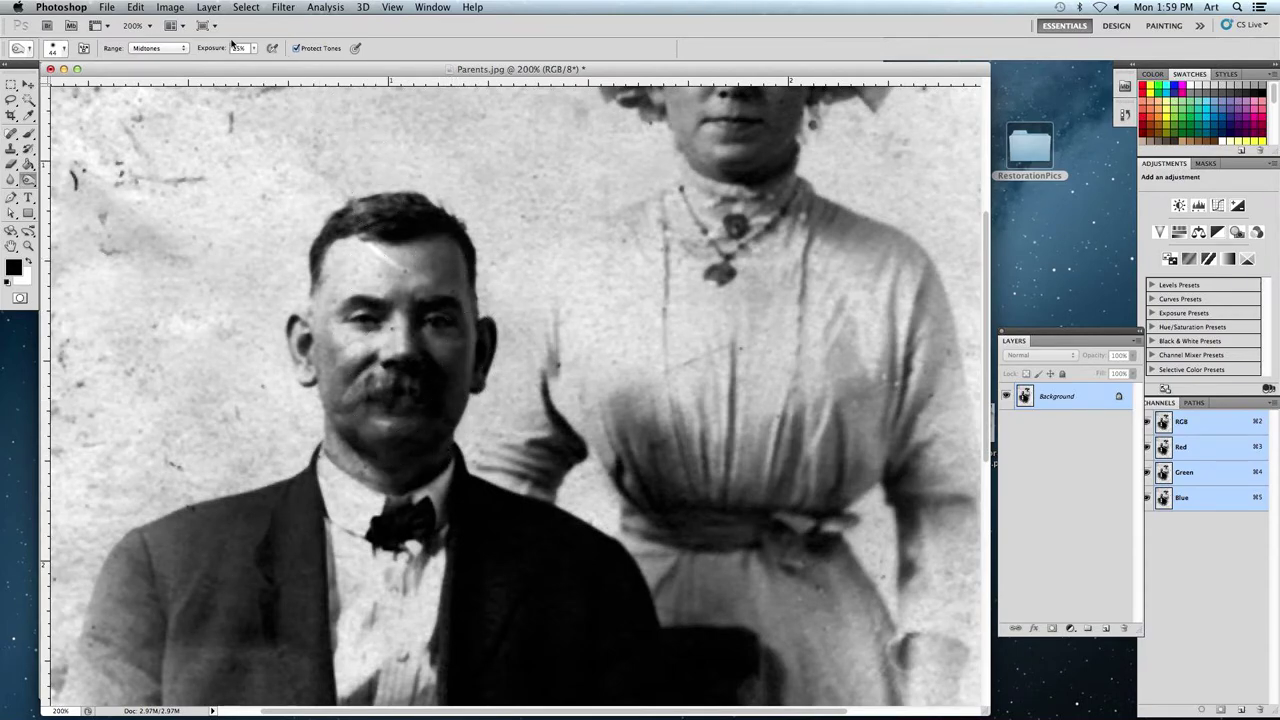
drag(206, 50, 262, 52)
mouse_move(320, 293)
mouse_down()
mouse_move(331, 384)
mouse_move(319, 302)
mouse_move(321, 359)
mouse_move(347, 420)
mouse_move(396, 454)
mouse_move(429, 457)
mouse_move(459, 420)
mouse_up()
Burn the highlights on the man's forehead and cheek at 20% exposure.
drag(212, 49, 142, 49)
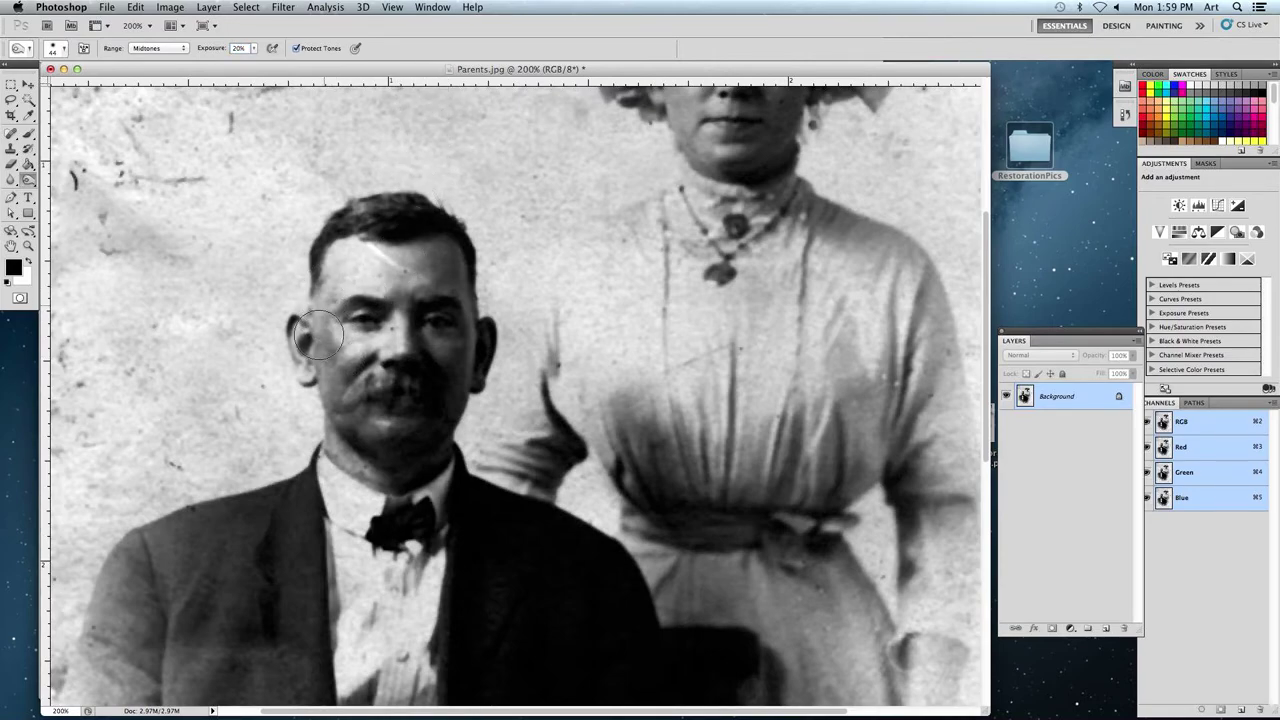
click(155, 48)
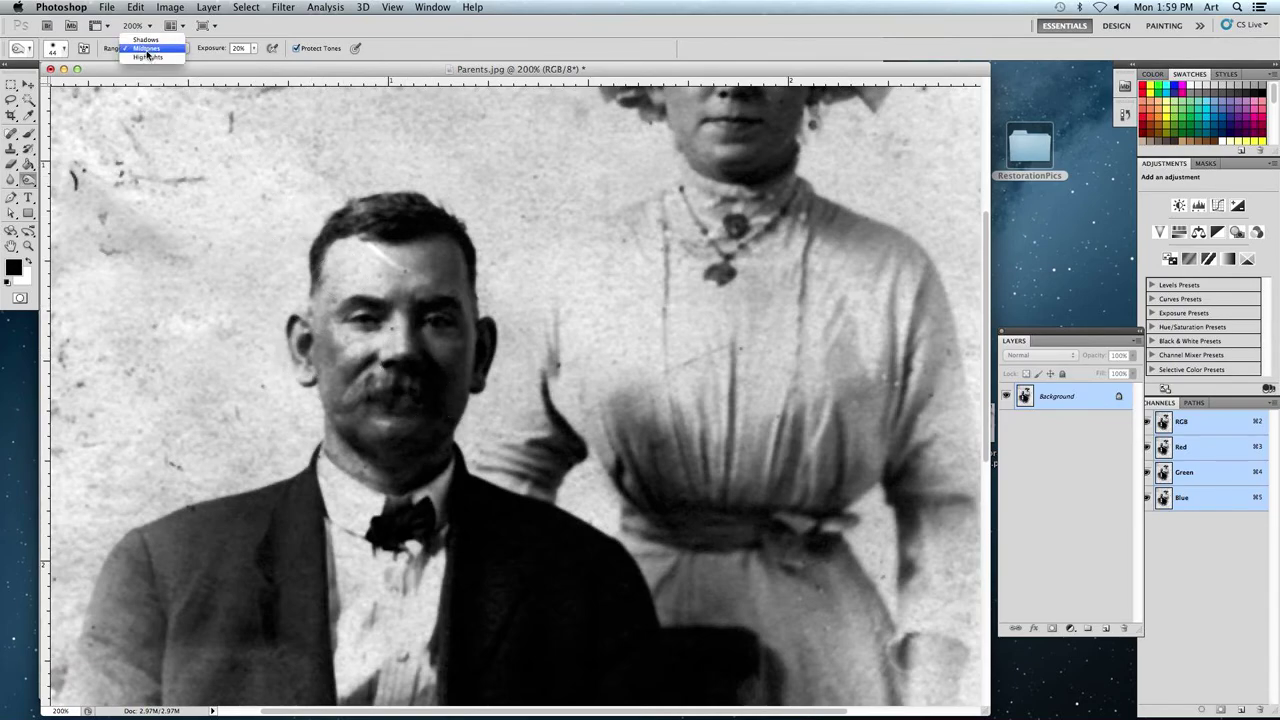
click(142, 58)
mouse_move(341, 259)
mouse_down()
mouse_move(379, 275)
mouse_move(328, 273)
mouse_move(373, 338)
mouse_move(356, 313)
mouse_move(335, 345)
mouse_up()
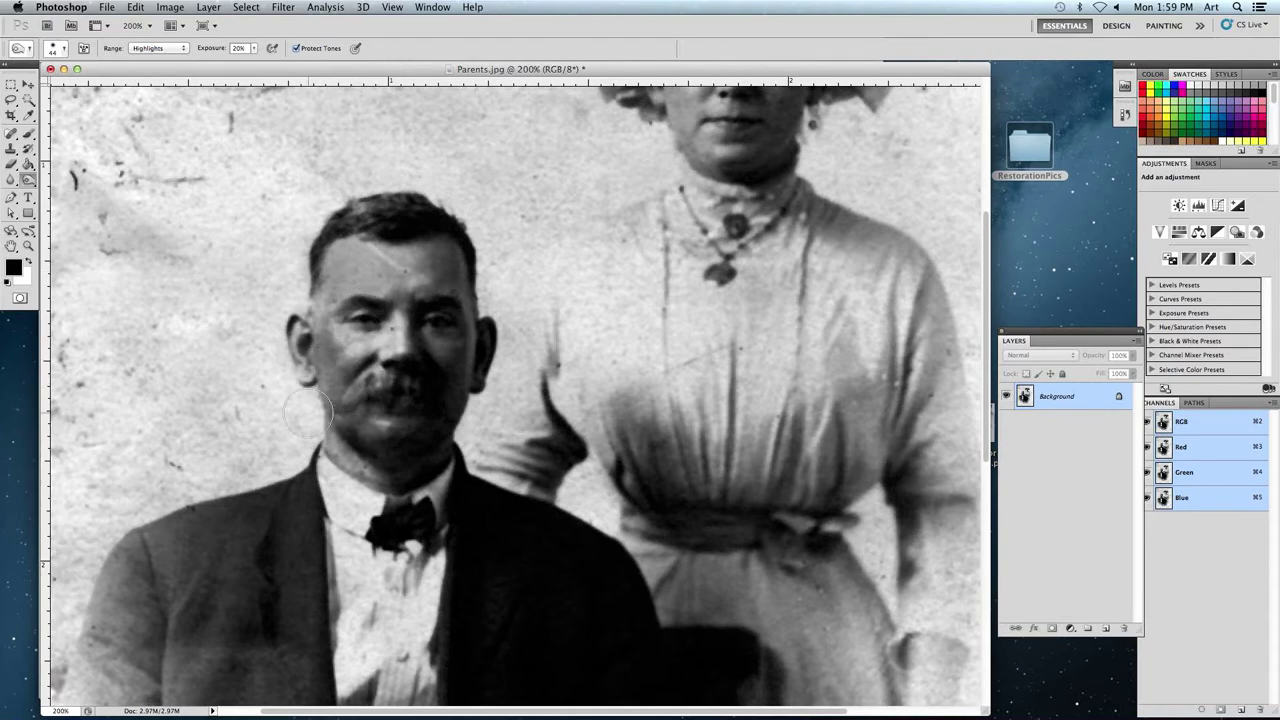
Burn the shadows around the man's eye, cheek and jaw with the range set to Shadows.
click(152, 48)
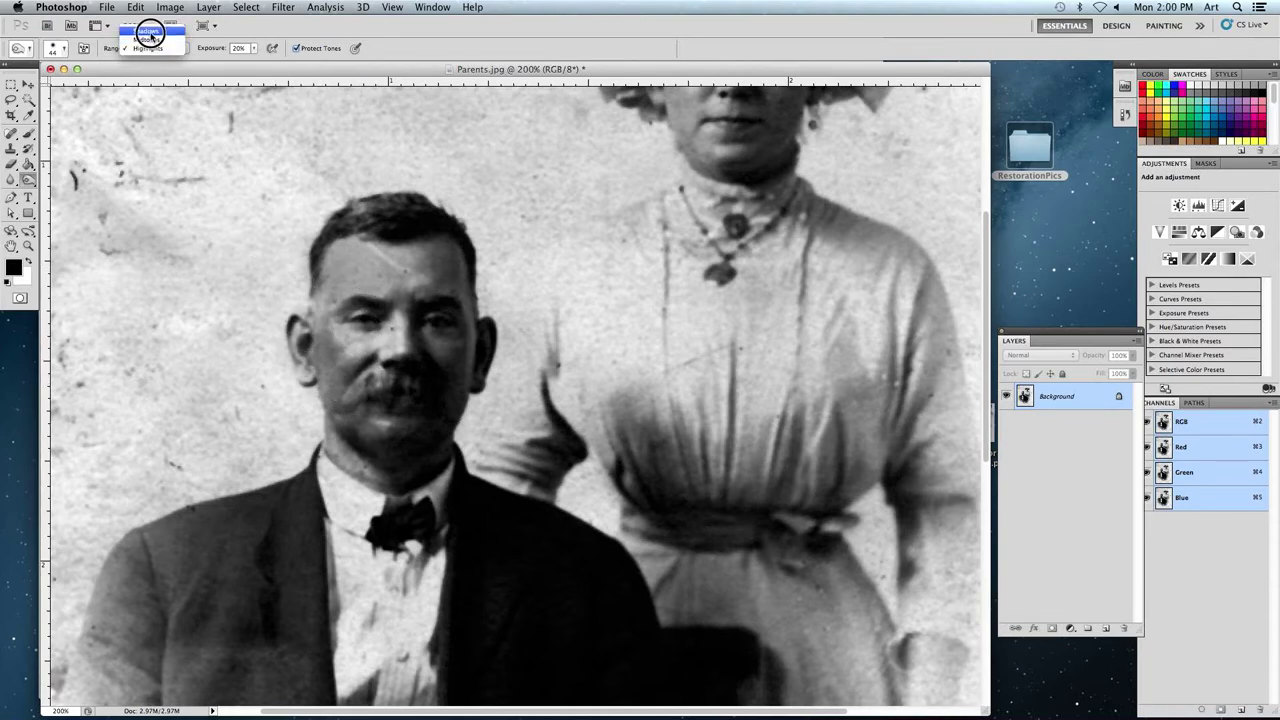
click(148, 31)
mouse_move(444, 340)
mouse_down()
mouse_move(457, 370)
mouse_move(434, 329)
mouse_move(440, 316)
mouse_move(453, 328)
mouse_move(428, 309)
mouse_move(462, 378)
mouse_move(435, 408)
mouse_move(420, 300)
mouse_move(444, 387)
mouse_move(337, 449)
mouse_up()
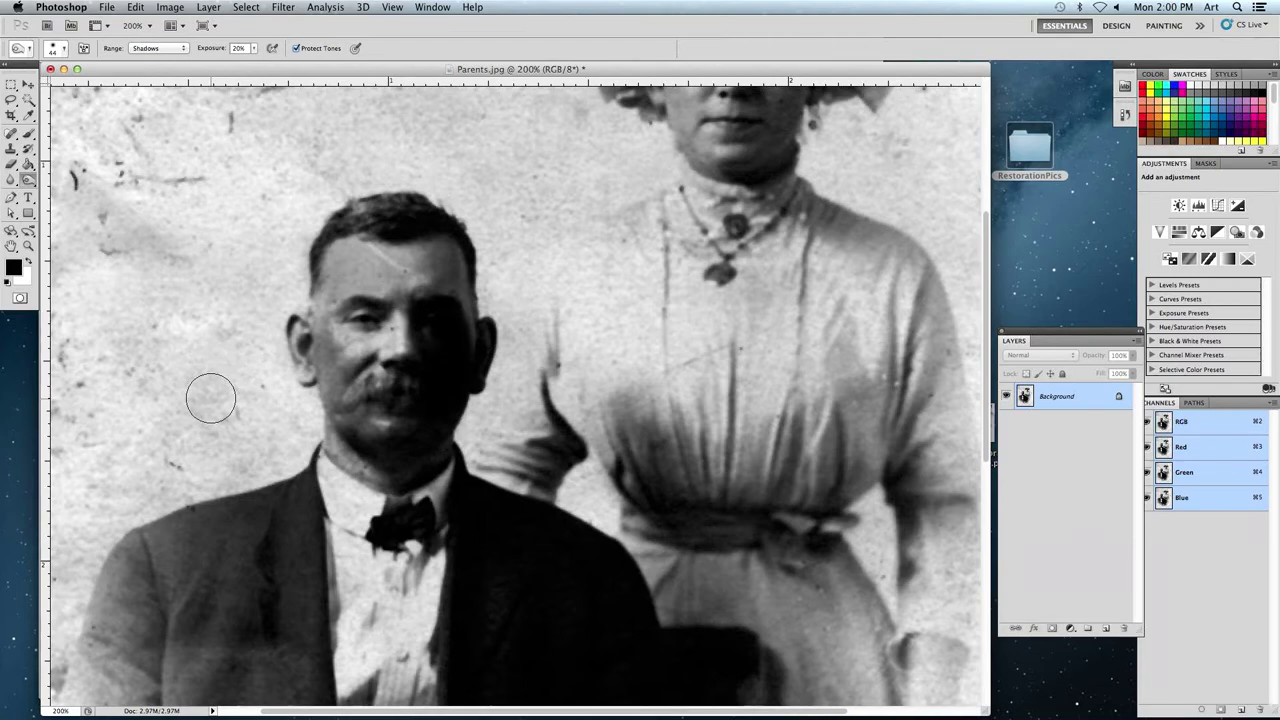
Undo the last five burn strokes on the man's face.
key(super+alt+z)
key(super+alt+z)
key(super+alt+z)
key(super+alt+z)
key(super+alt+z)
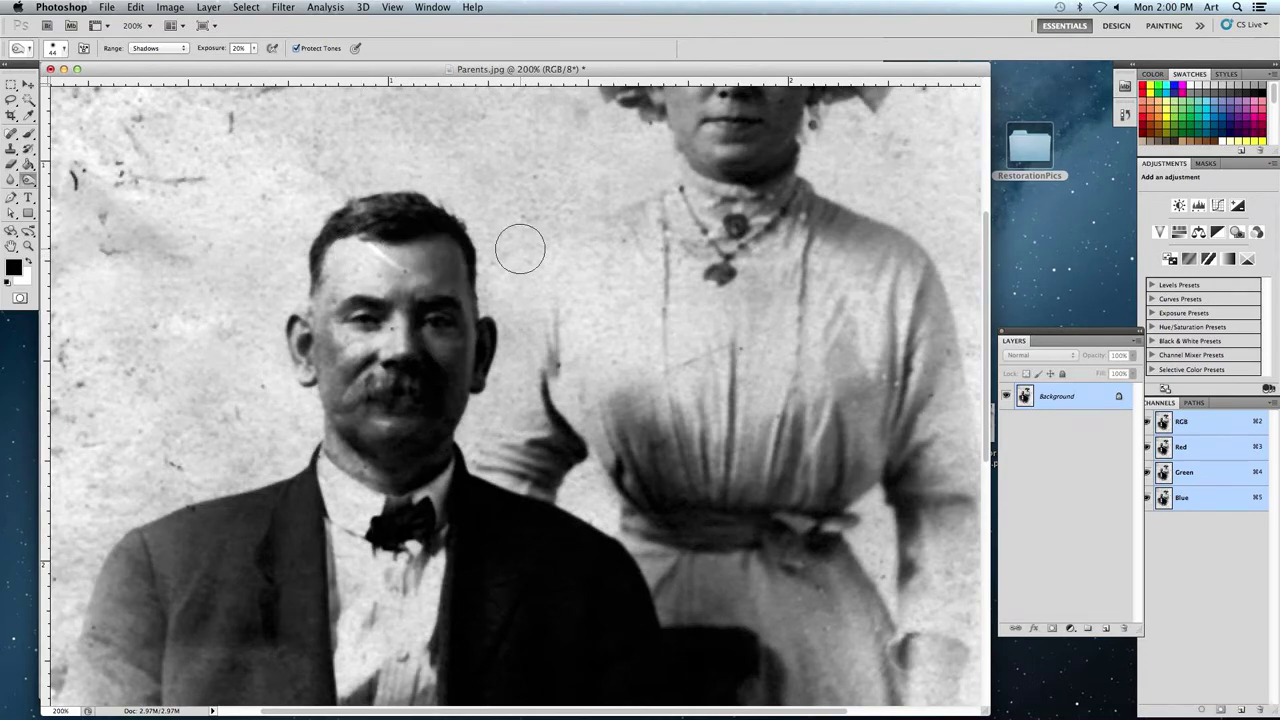
Burn the shadows across the man's forehead and face at 20% exposure.
scroll(580, 229, up, 4)
scroll(580, 229, right, 5)
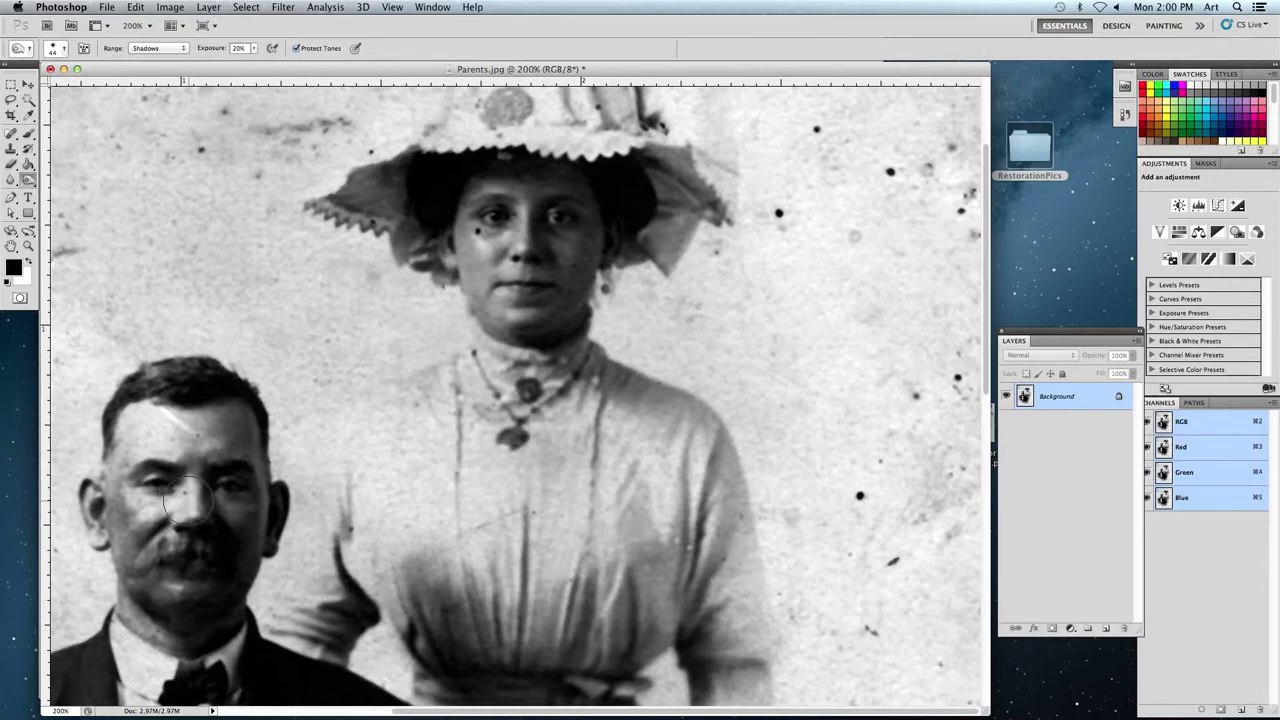
drag(155, 432, 212, 428)
scroll(212, 428, down, 2)
scroll(212, 428, left, 3)
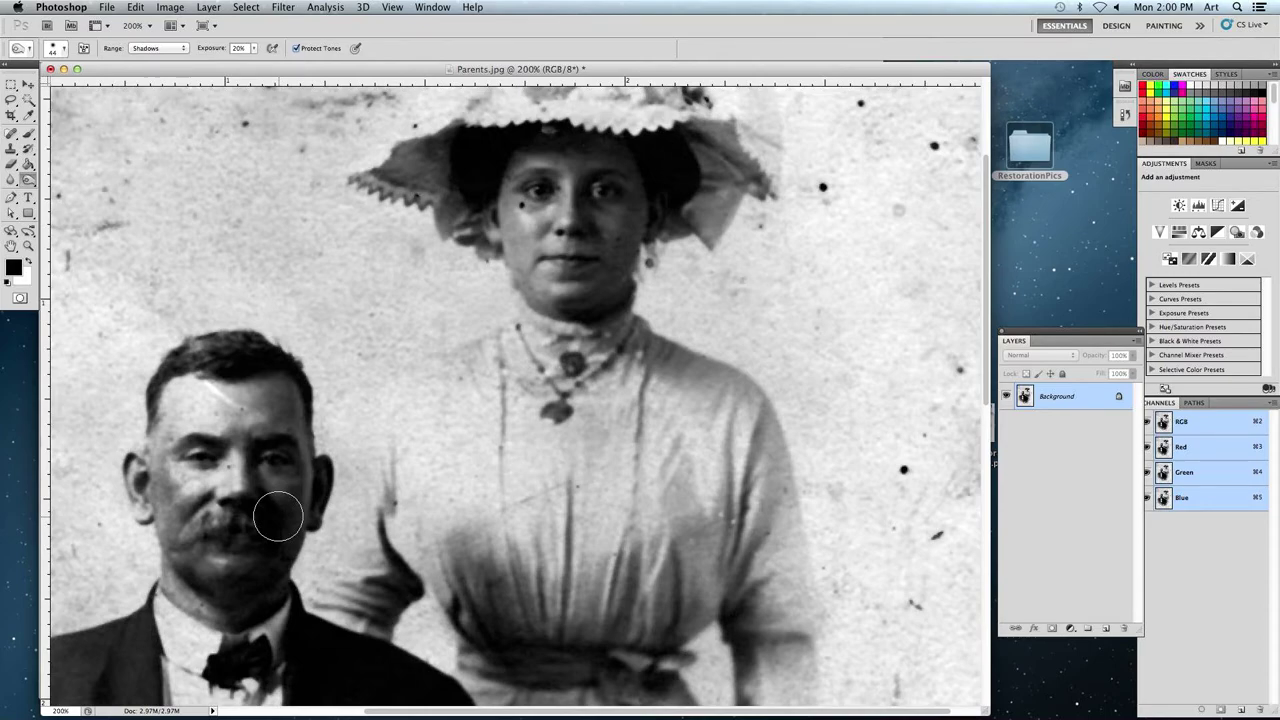
Switch to the Dodge tool with the range set to Midtones and a soft 49 px brush.
scroll(600, 212, right, 3)
scroll(600, 212, up, 2)
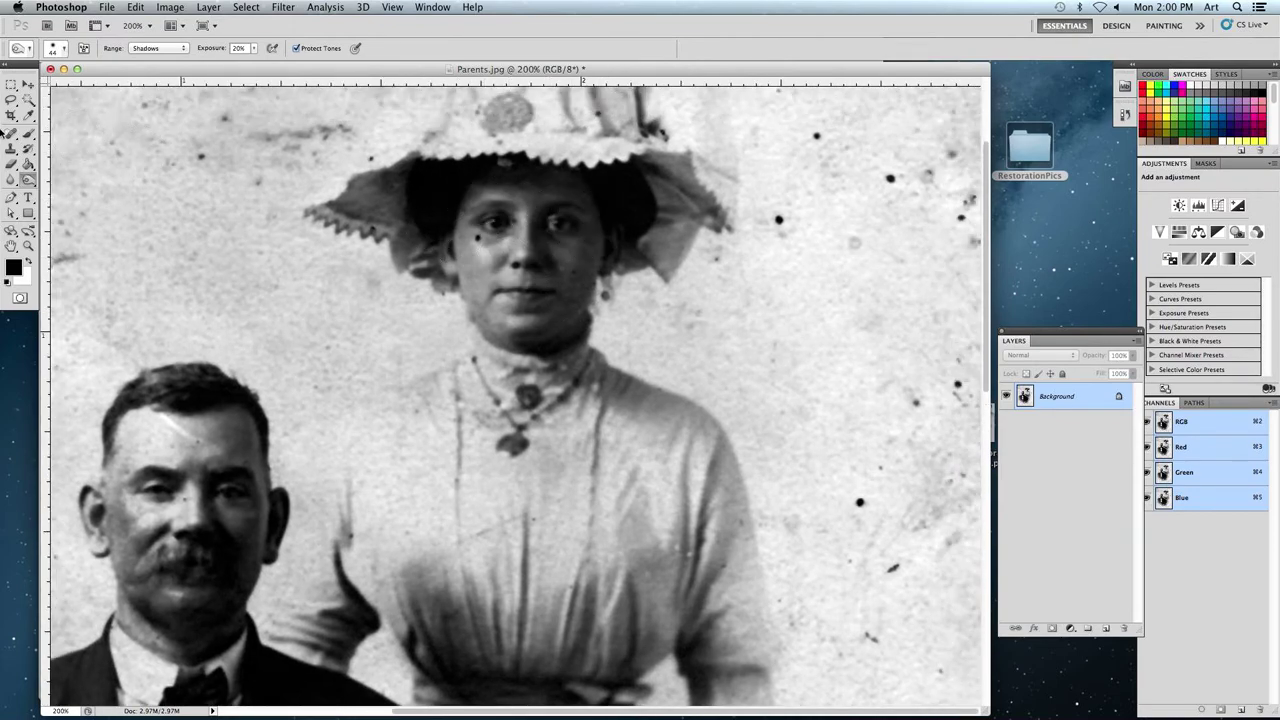
right_click(28, 180)
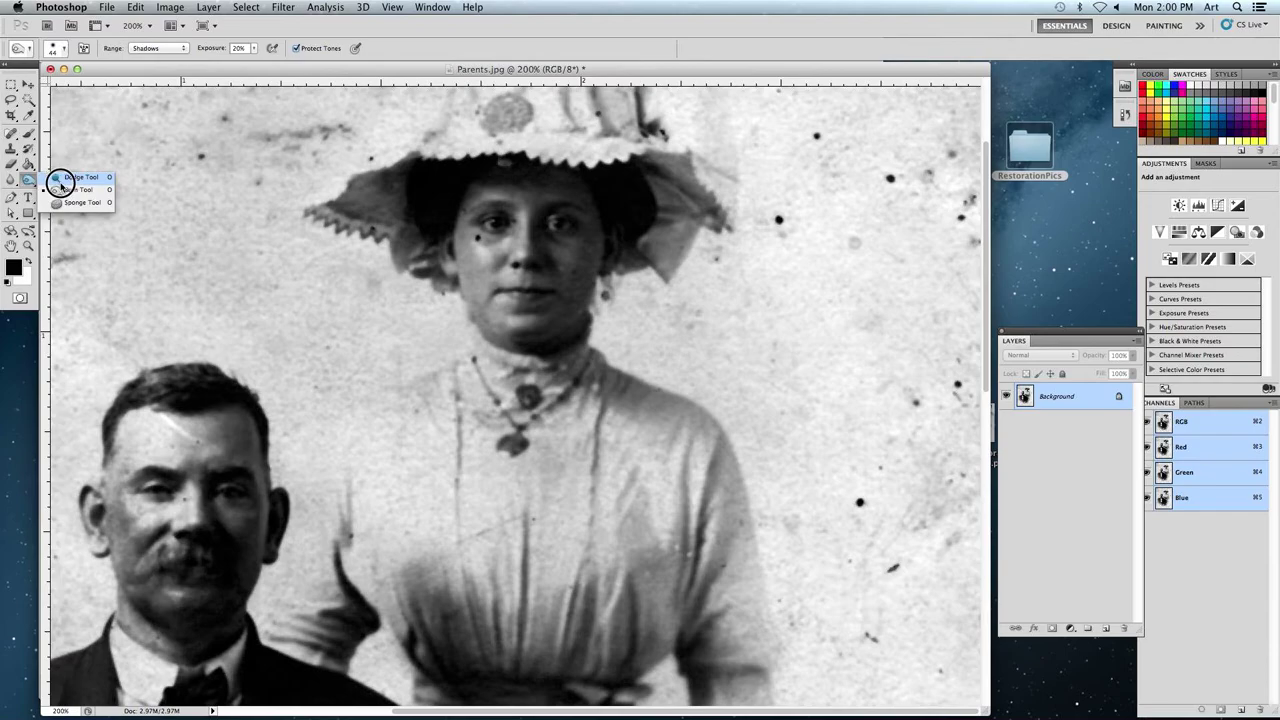
click(70, 189)
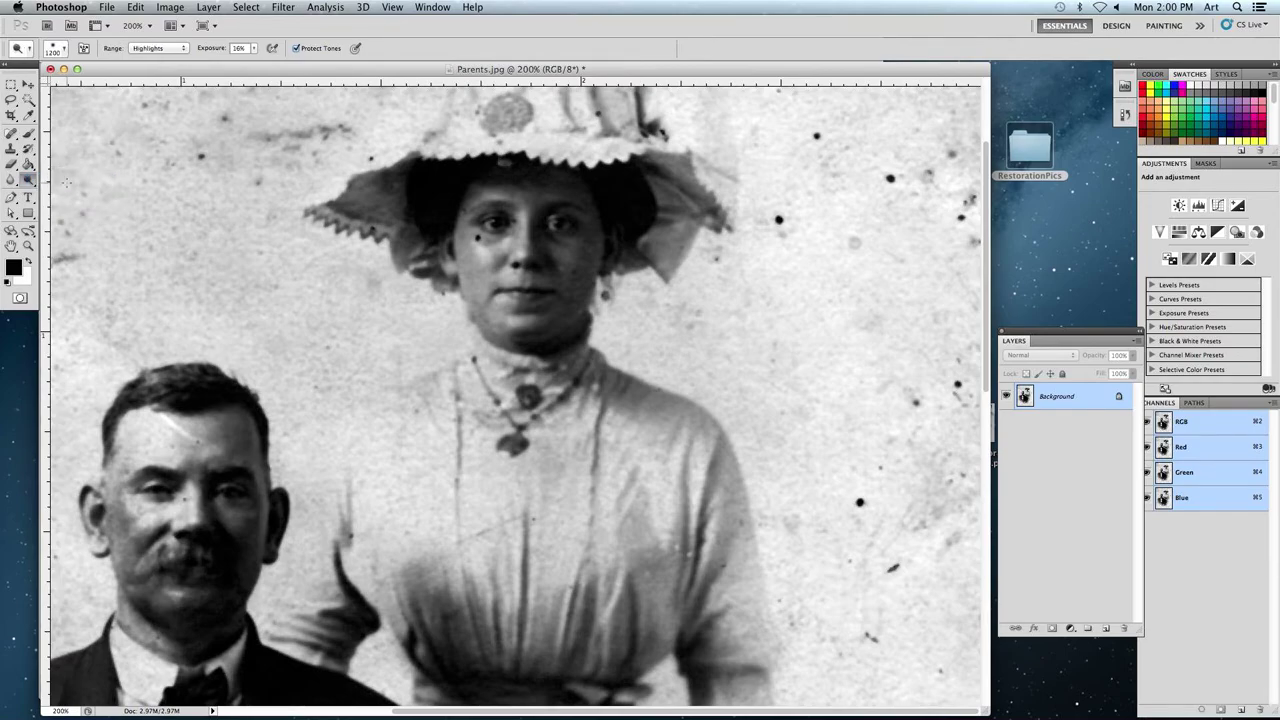
right_click(29, 177)
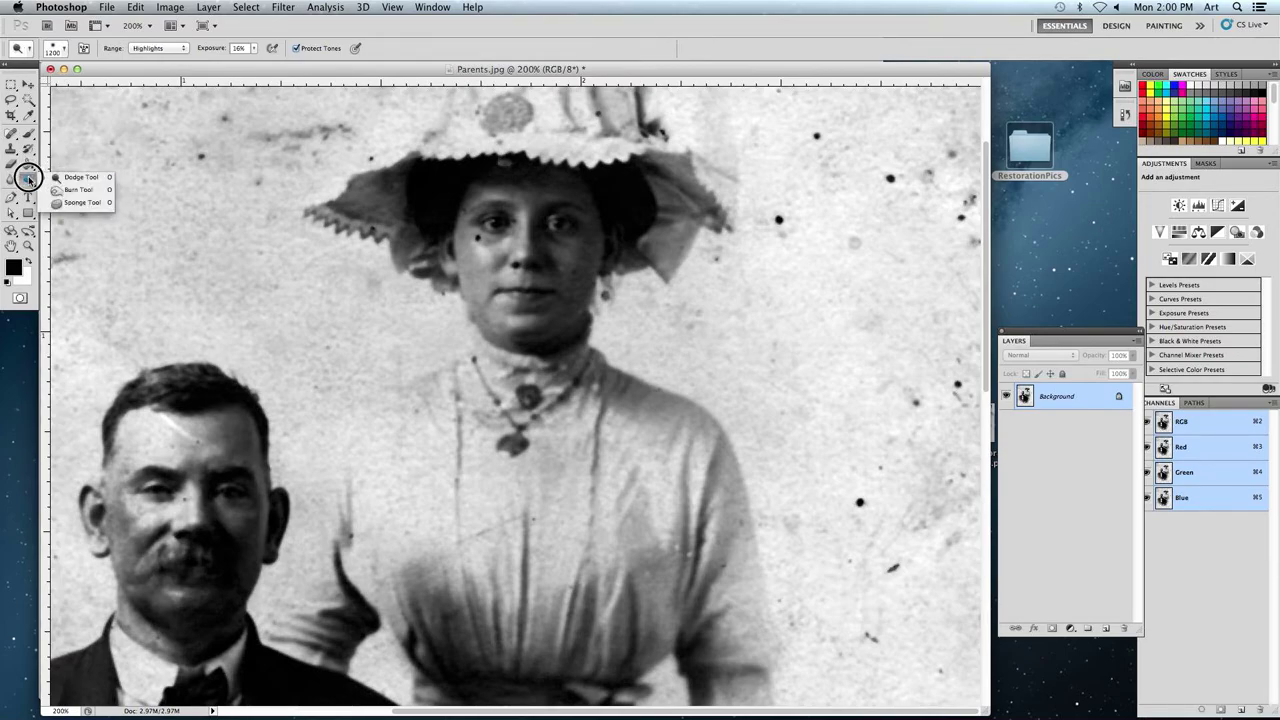
click(30, 180)
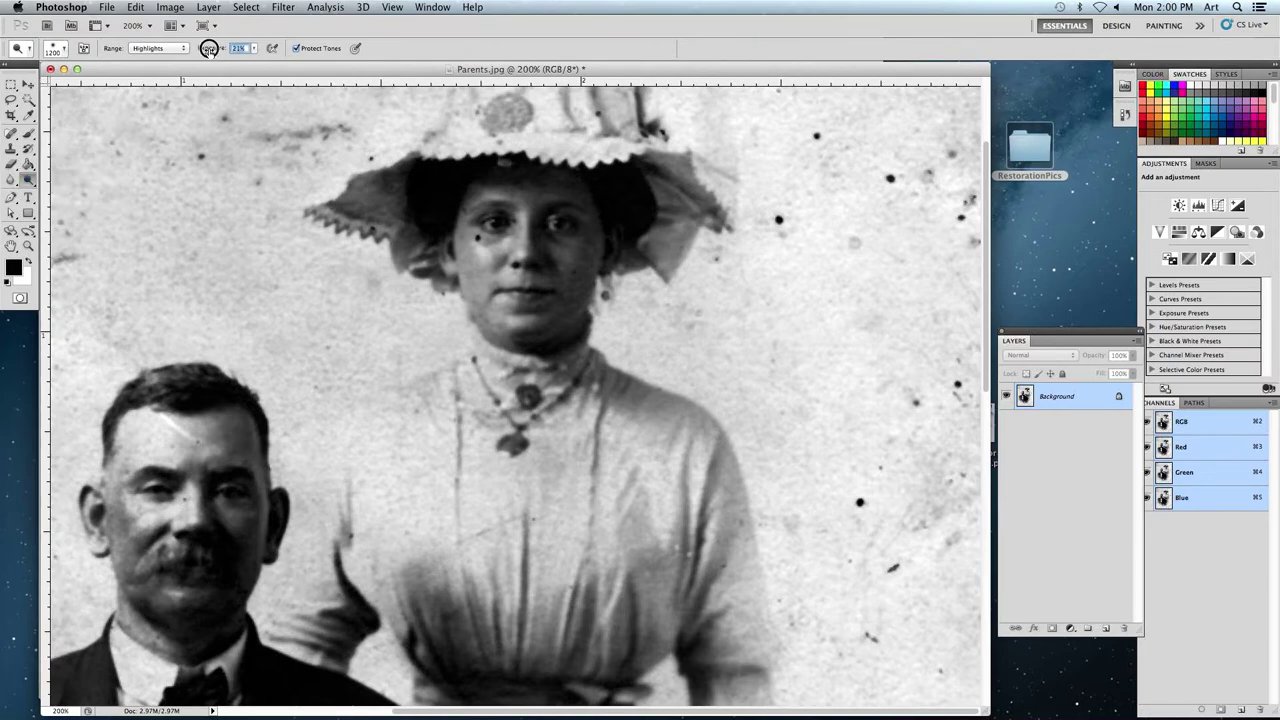
click(168, 48)
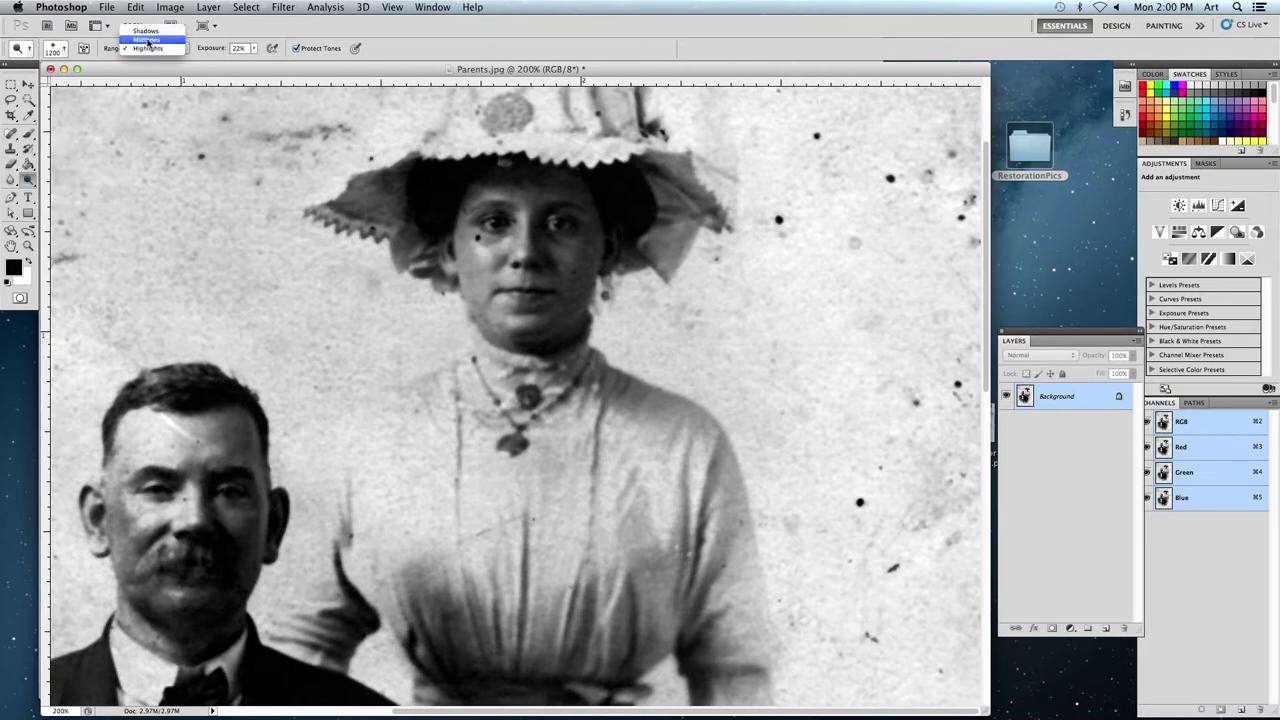
click(148, 40)
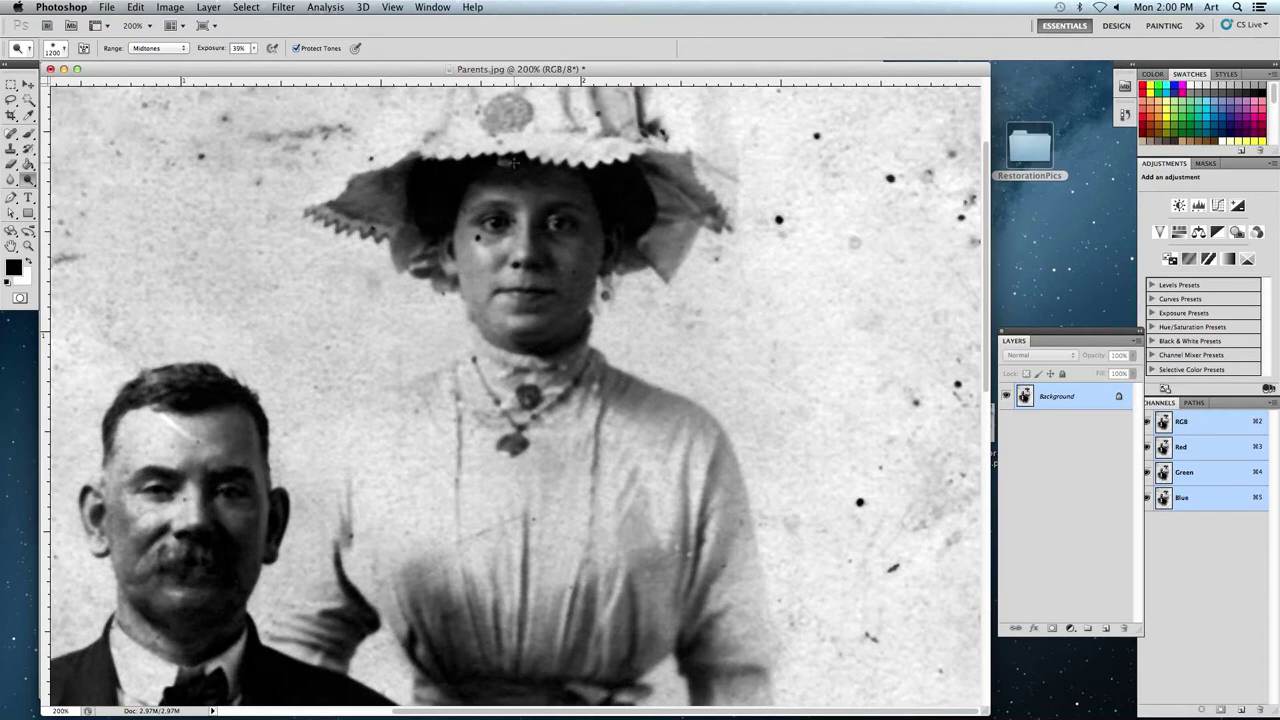
click(64, 50)
drag(99, 88, 50, 87)
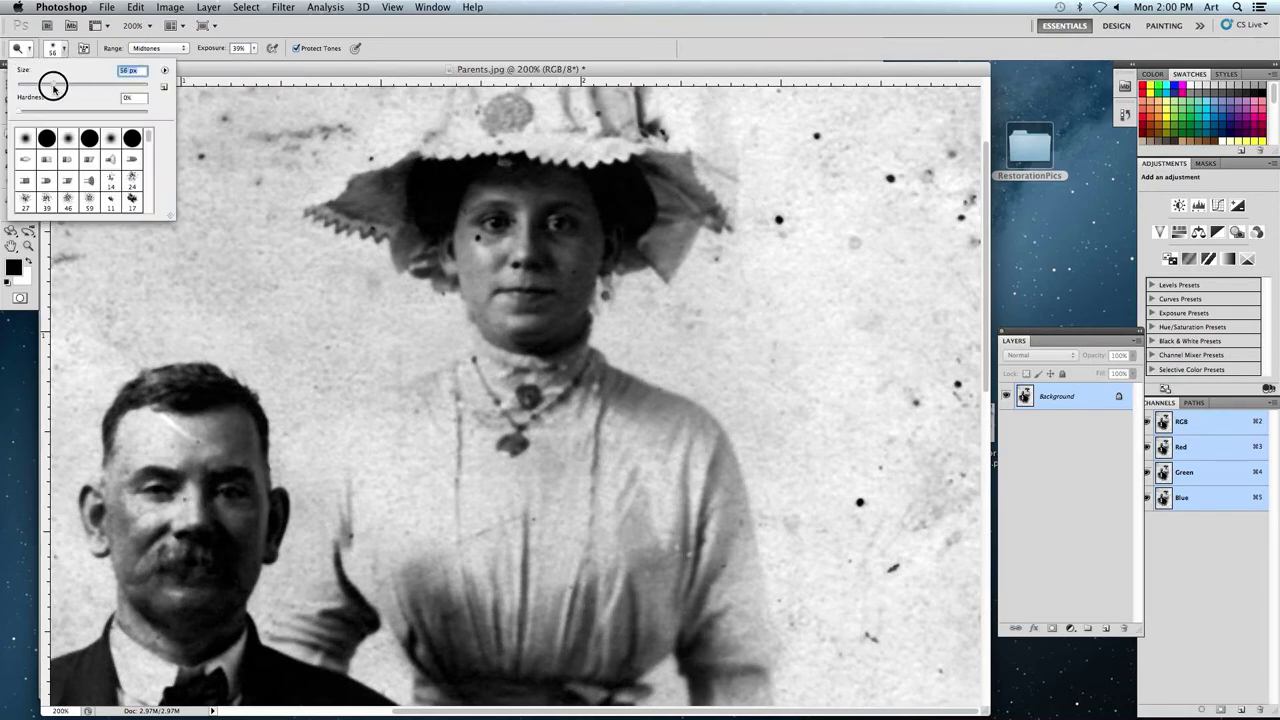
Dodge the midtones across the woman's forehead, cheeks and chin to lighten her face.
click(486, 200)
mouse_move(486, 200)
mouse_down()
mouse_move(527, 219)
mouse_move(494, 197)
mouse_move(525, 212)
mouse_move(516, 198)
mouse_move(464, 195)
mouse_move(529, 193)
mouse_move(520, 257)
mouse_move(476, 272)
mouse_move(465, 260)
mouse_move(482, 273)
mouse_move(474, 254)
mouse_move(477, 293)
mouse_move(511, 300)
mouse_move(487, 256)
mouse_move(595, 270)
mouse_move(569, 254)
mouse_move(601, 275)
mouse_move(578, 258)
mouse_move(600, 300)
mouse_move(568, 327)
mouse_move(577, 273)
mouse_move(513, 295)
mouse_move(492, 275)
mouse_move(473, 280)
mouse_move(479, 324)
mouse_move(530, 343)
mouse_up()
mouse_move(508, 203)
mouse_down()
mouse_move(550, 198)
mouse_move(473, 192)
mouse_move(437, 223)
mouse_up()
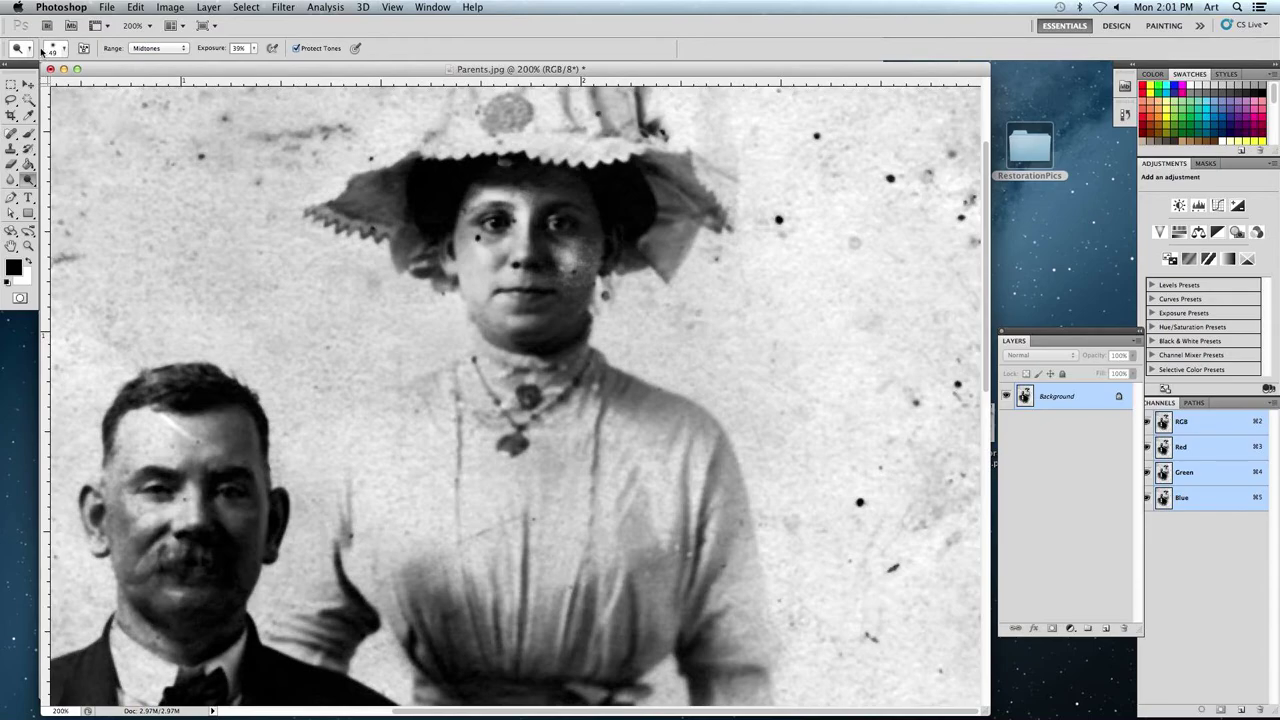
Dodge the midtones on the man's face to lighten his forehead, cheeks and jaw.
scroll(237, 410, down, 2)
scroll(237, 410, left, 2)
mouse_move(237, 410)
mouse_down()
mouse_move(181, 405)
mouse_move(188, 486)
mouse_move(222, 475)
mouse_move(222, 493)
mouse_move(221, 476)
mouse_move(176, 492)
mouse_move(169, 452)
mouse_move(184, 508)
mouse_move(170, 484)
mouse_move(162, 526)
mouse_move(168, 432)
mouse_move(282, 408)
mouse_up()
scroll(343, 400, down, 5)
scroll(343, 400, left, 2)
mouse_move(292, 308)
mouse_down()
mouse_move(240, 340)
mouse_move(226, 366)
mouse_move(237, 385)
mouse_move(216, 350)
mouse_move(242, 402)
mouse_move(221, 409)
mouse_move(267, 447)
mouse_move(225, 400)
mouse_up()
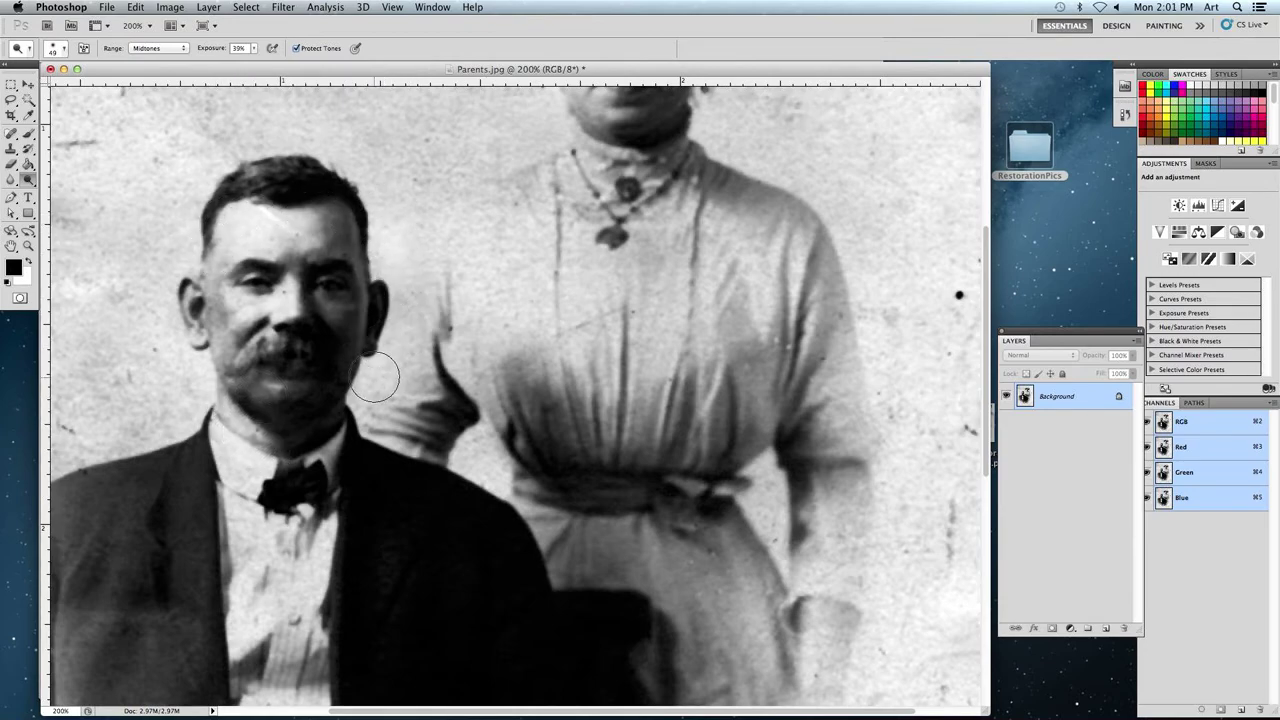
drag(161, 207, 331, 182)
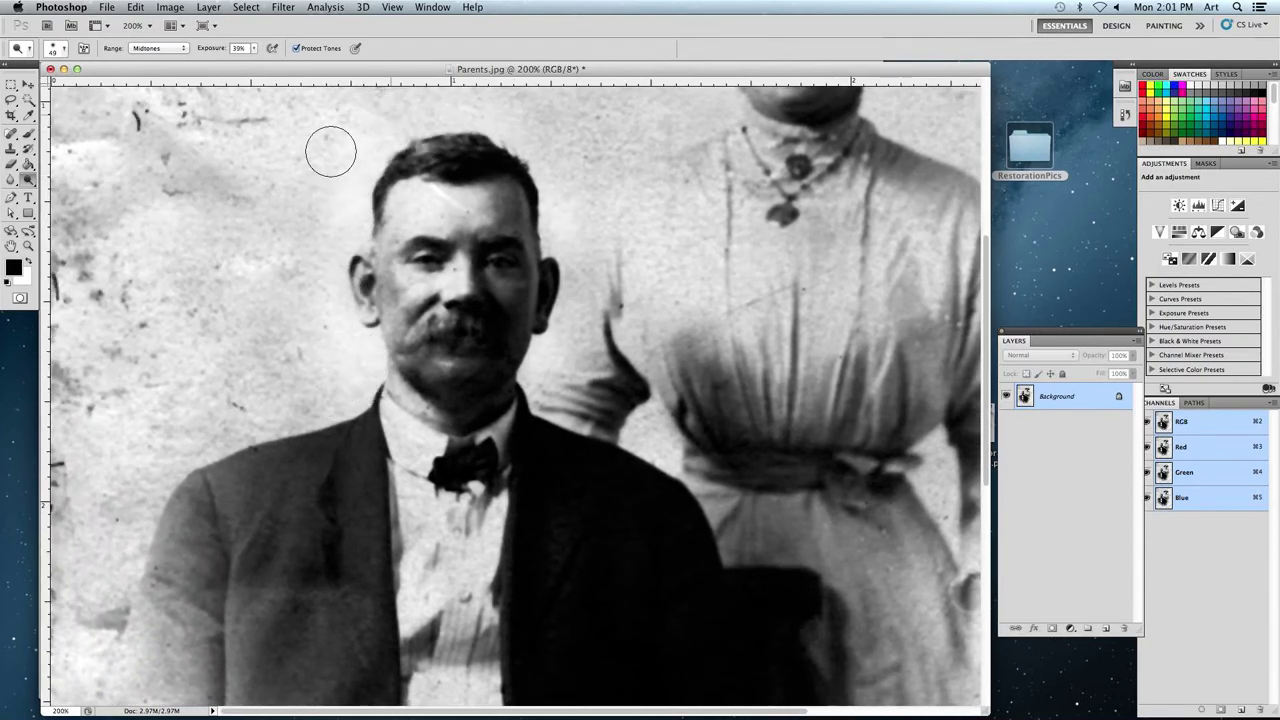
Switch to the Sponge tool and move the Parents.jpg window aside to uncover the RestorationPics folder.
click(28, 180)
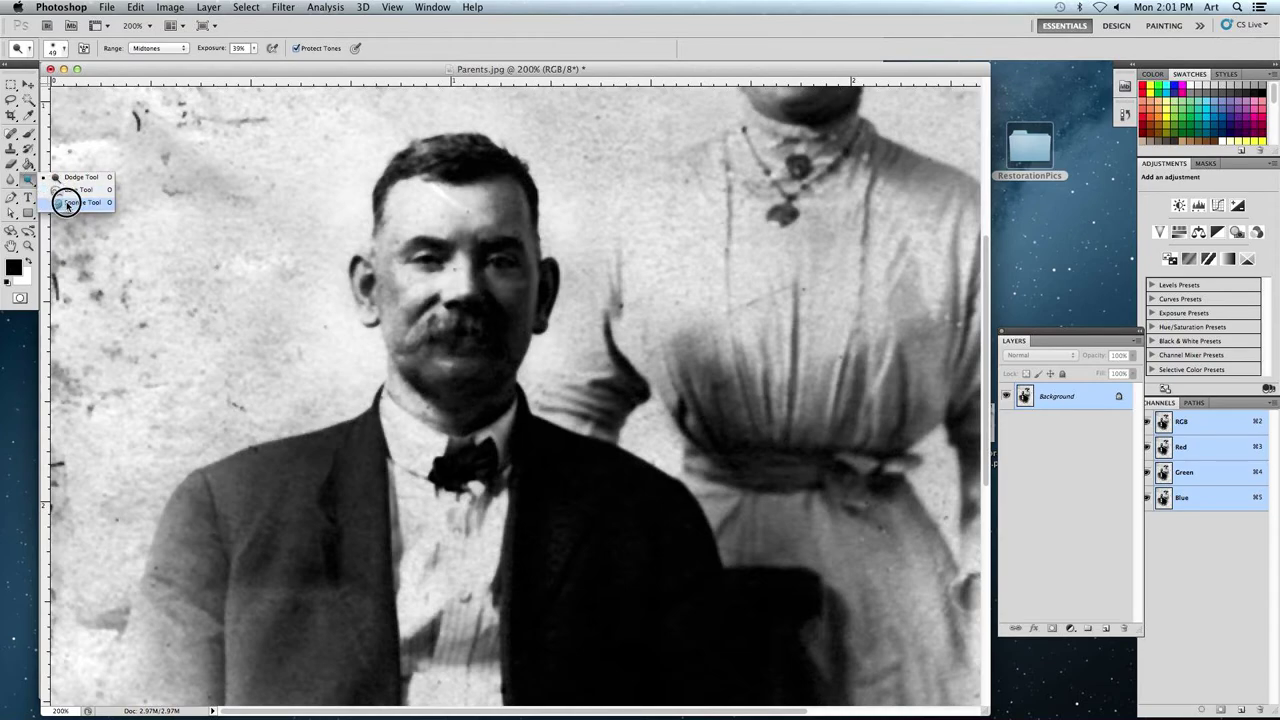
click(63, 202)
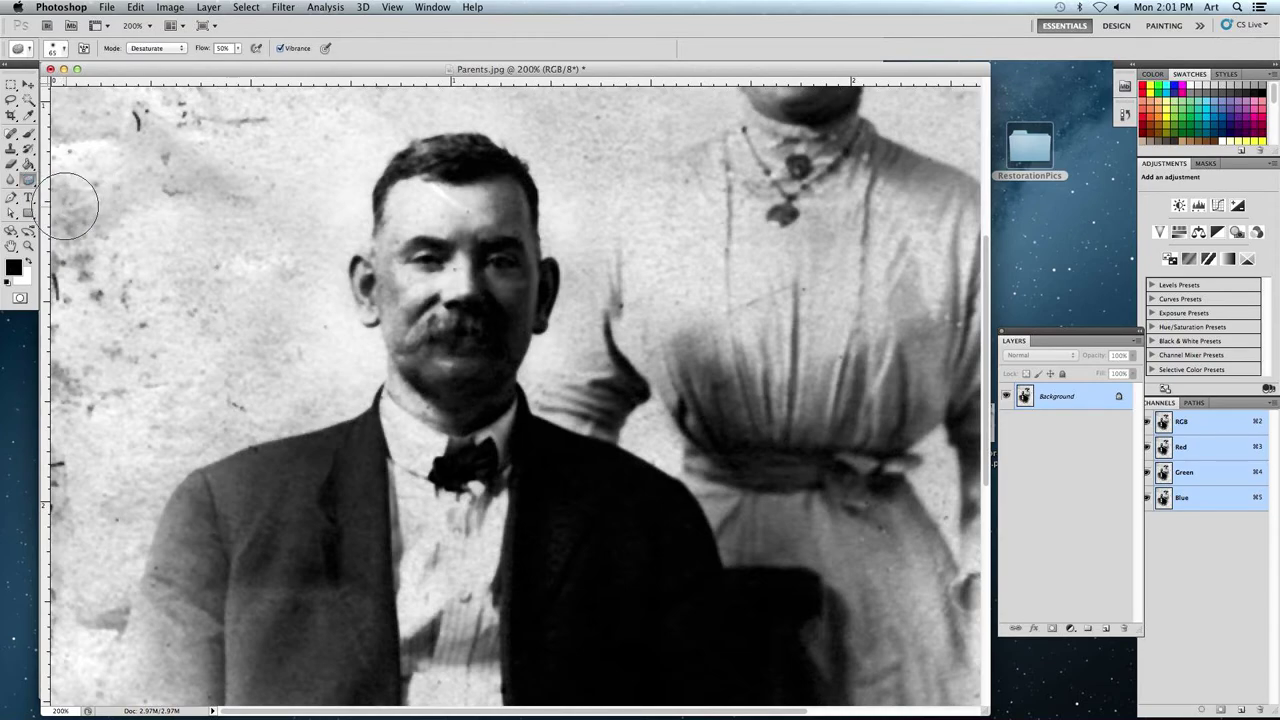
drag(421, 70, 344, 378)
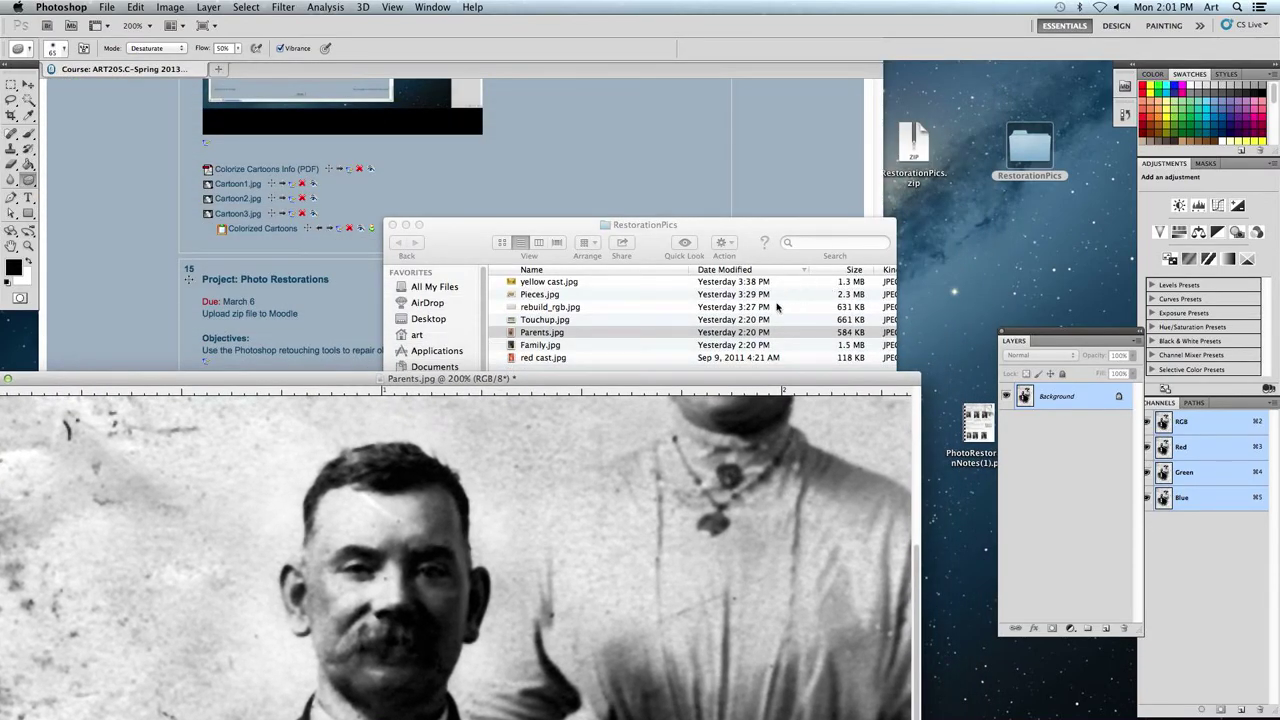
Preview red cast.jpg in the RestorationPics folder and open it in Photoshop at 300% zoom.
click(574, 332)
click(539, 345)
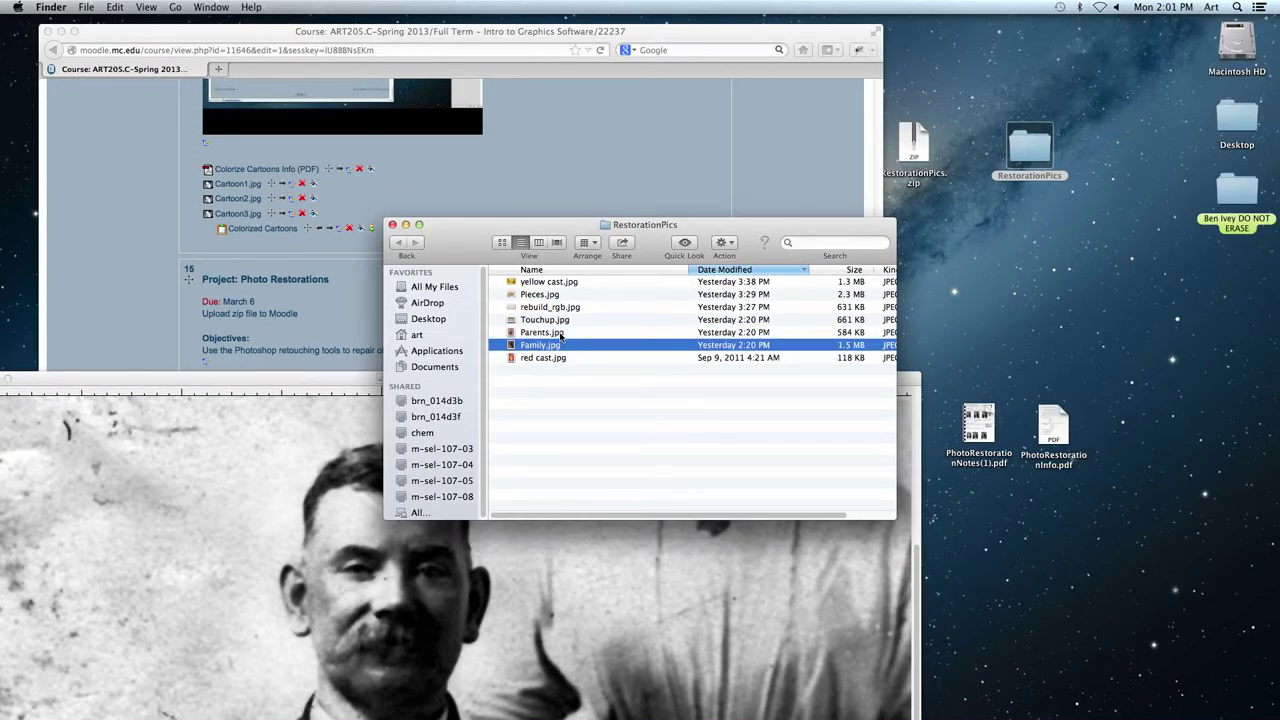
click(531, 295)
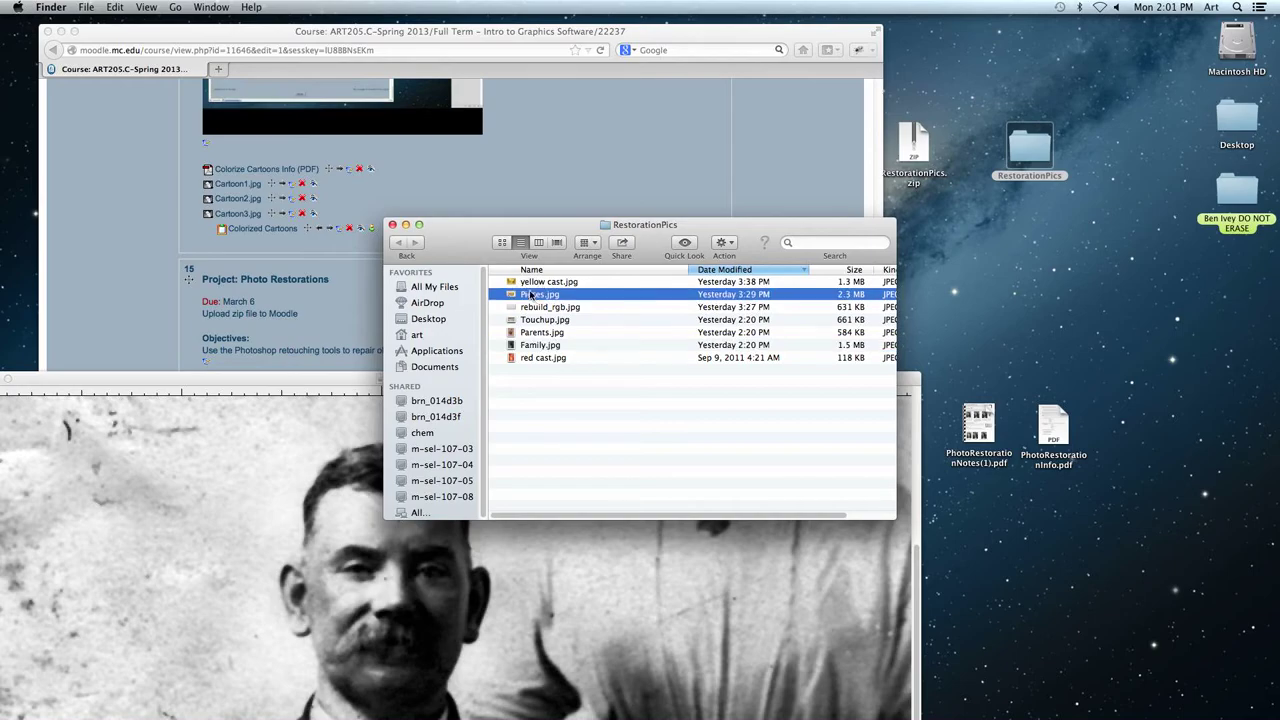
click(527, 362)
key(space)
key(space)
drag(530, 362, 725, 672)
drag(465, 380, 486, 46)
key(super+equal)
key(super+equal)
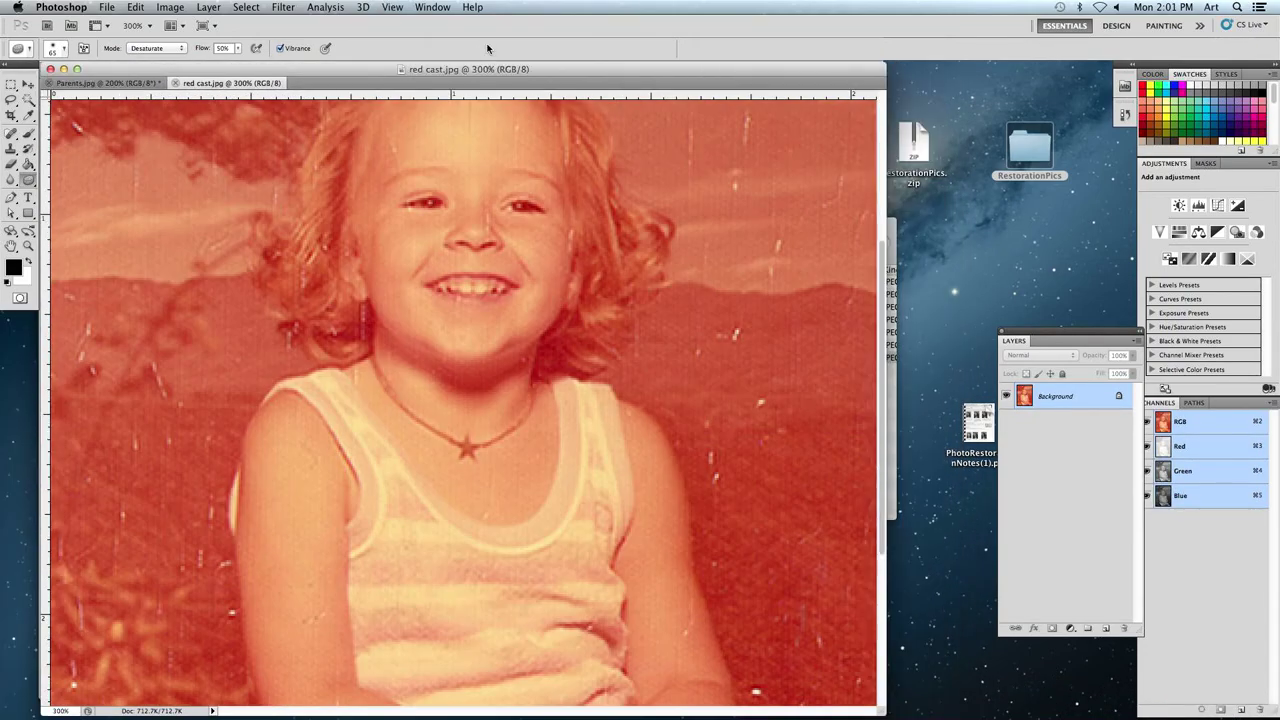
Sponge the color out of the child's face in Desaturate mode at 50% flow.
drag(476, 108, 429, 229)
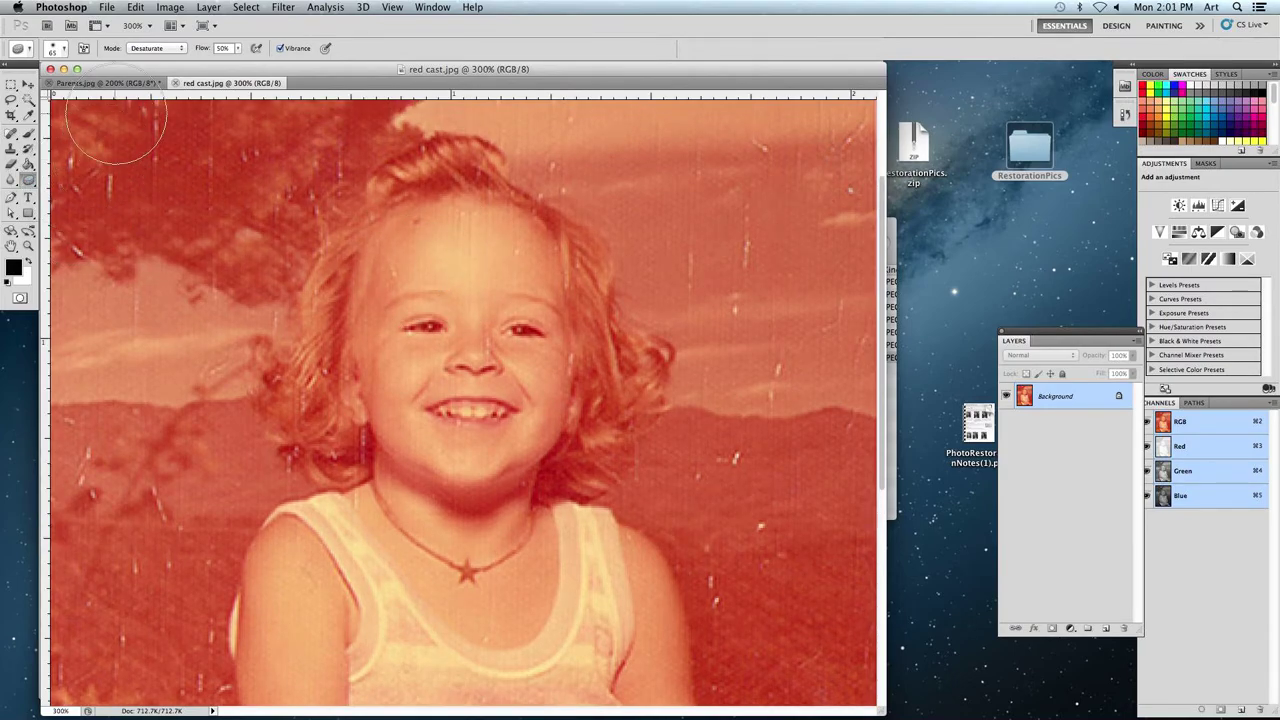
click(150, 48)
click(150, 48)
mouse_move(467, 263)
mouse_down()
mouse_move(418, 289)
mouse_move(422, 244)
mouse_move(387, 325)
mouse_move(403, 427)
mouse_move(382, 366)
mouse_move(410, 442)
mouse_move(396, 377)
mouse_move(437, 436)
mouse_move(411, 402)
mouse_move(476, 413)
mouse_move(416, 341)
mouse_move(464, 432)
mouse_move(449, 387)
mouse_move(494, 429)
mouse_move(529, 402)
mouse_move(543, 364)
mouse_move(463, 434)
mouse_move(472, 442)
mouse_move(532, 419)
mouse_move(432, 442)
mouse_move(491, 460)
mouse_move(452, 304)
mouse_move(489, 289)
mouse_move(435, 266)
mouse_move(523, 248)
mouse_move(537, 329)
mouse_move(405, 370)
mouse_up()
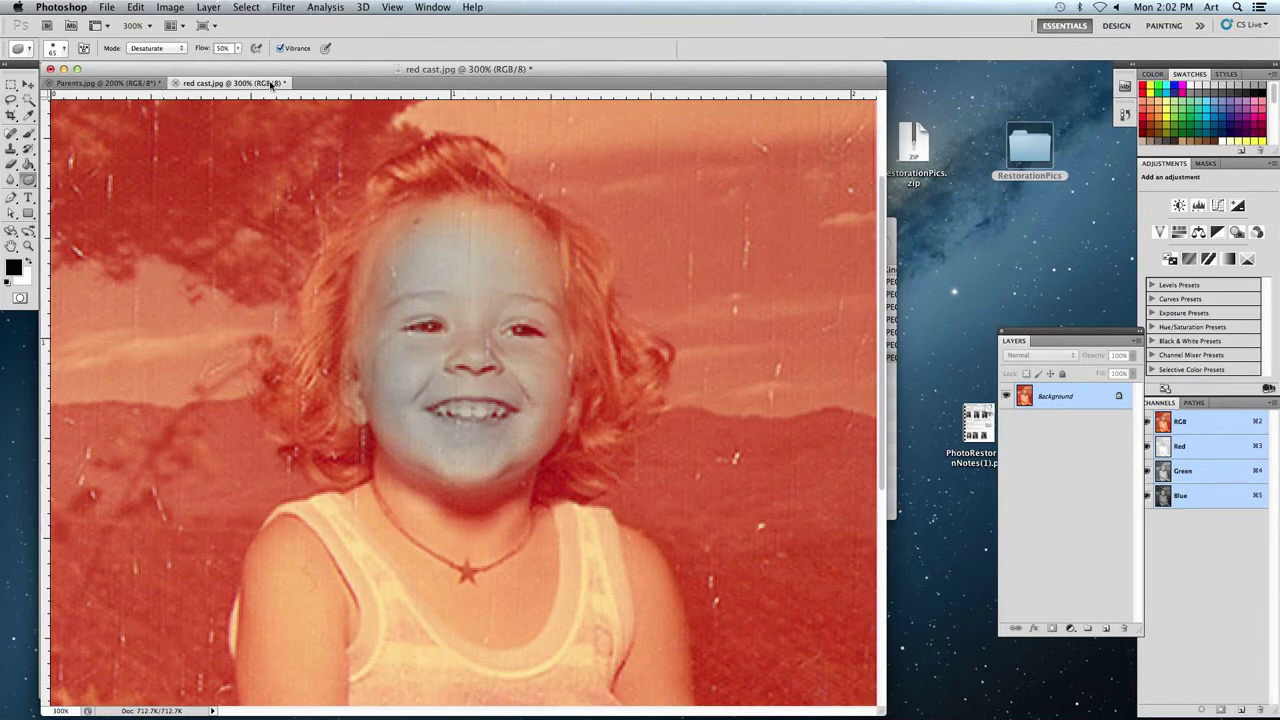
Set the Sponge mode to Saturate and intensify the color of the child's hair and the background beside it.
click(157, 48)
click(150, 64)
scroll(430, 180, up, 3)
mouse_move(545, 265)
mouse_down()
mouse_move(512, 204)
mouse_move(606, 324)
mouse_move(478, 205)
mouse_move(570, 274)
mouse_move(618, 424)
mouse_move(575, 553)
mouse_up()
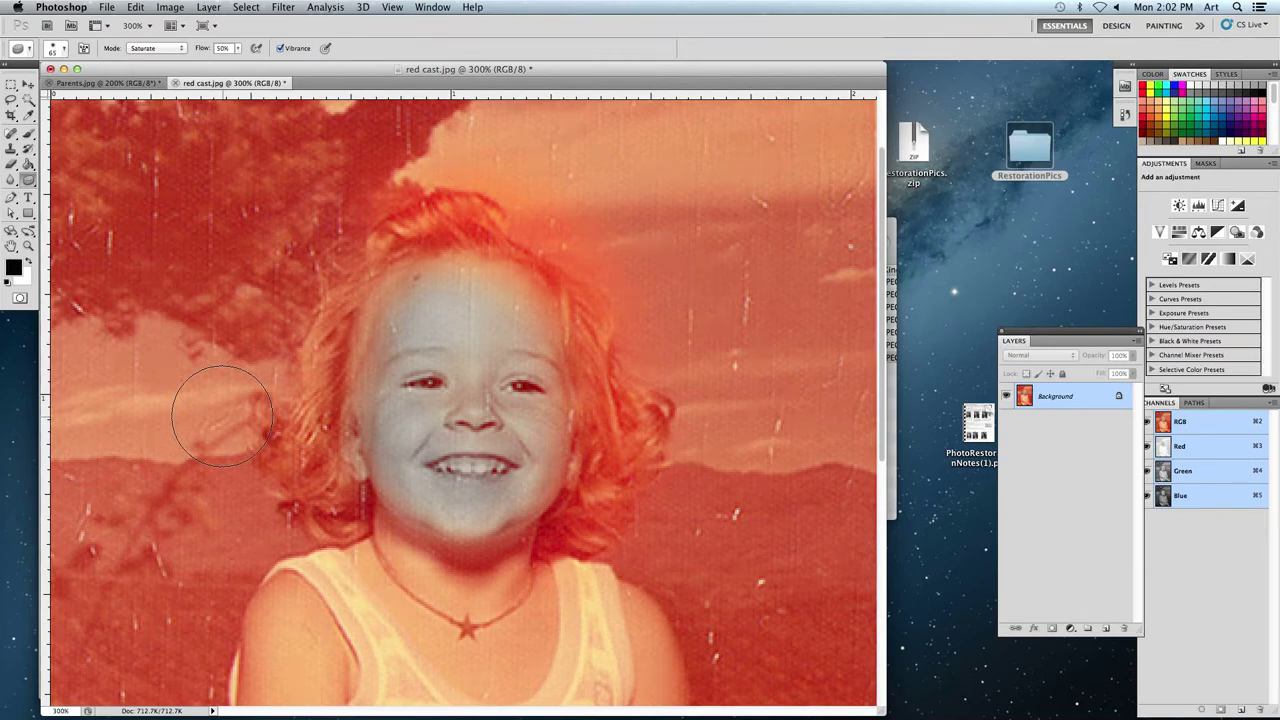
mouse_move(530, 270)
mouse_down()
mouse_move(445, 218)
mouse_move(513, 257)
mouse_up()
Switch back to Parents.jpg, show it at 100% and widen its window.
click(87, 83)
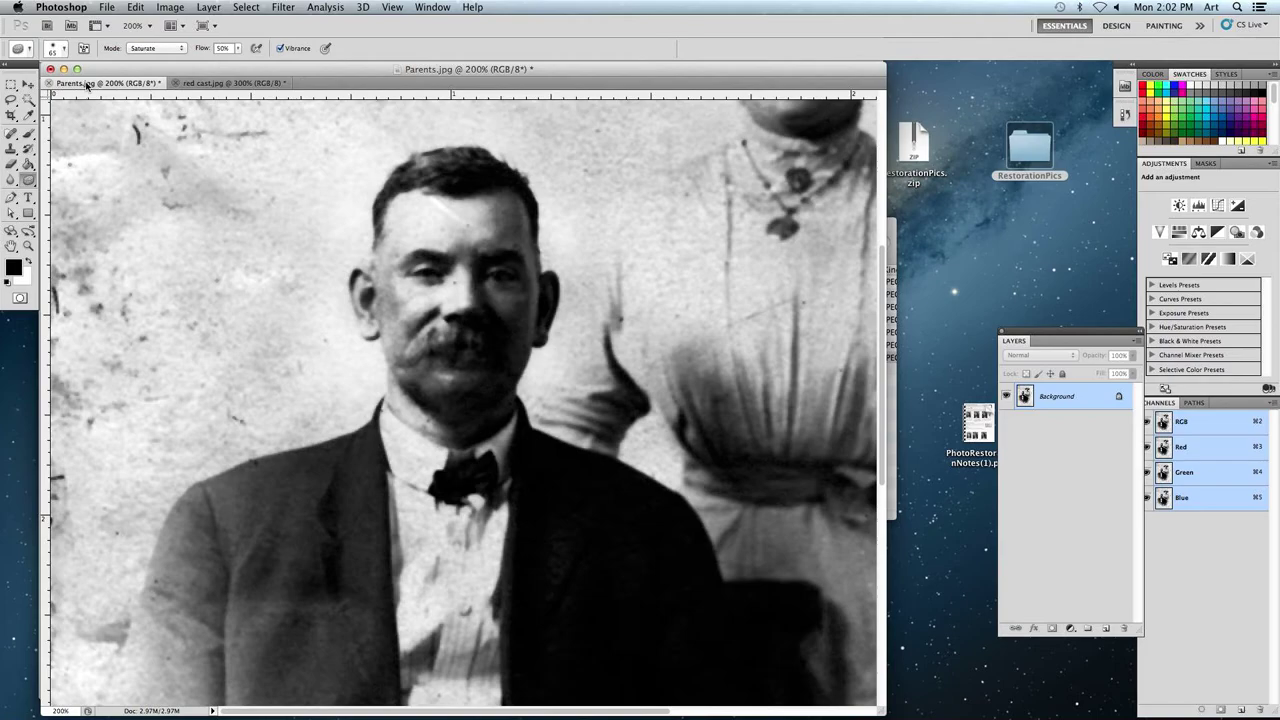
mouse_move(28, 178)
mouse_down()
mouse_move(54, 178)
mouse_move(57, 196)
mouse_move(37, 183)
mouse_up()
key(super+minus)
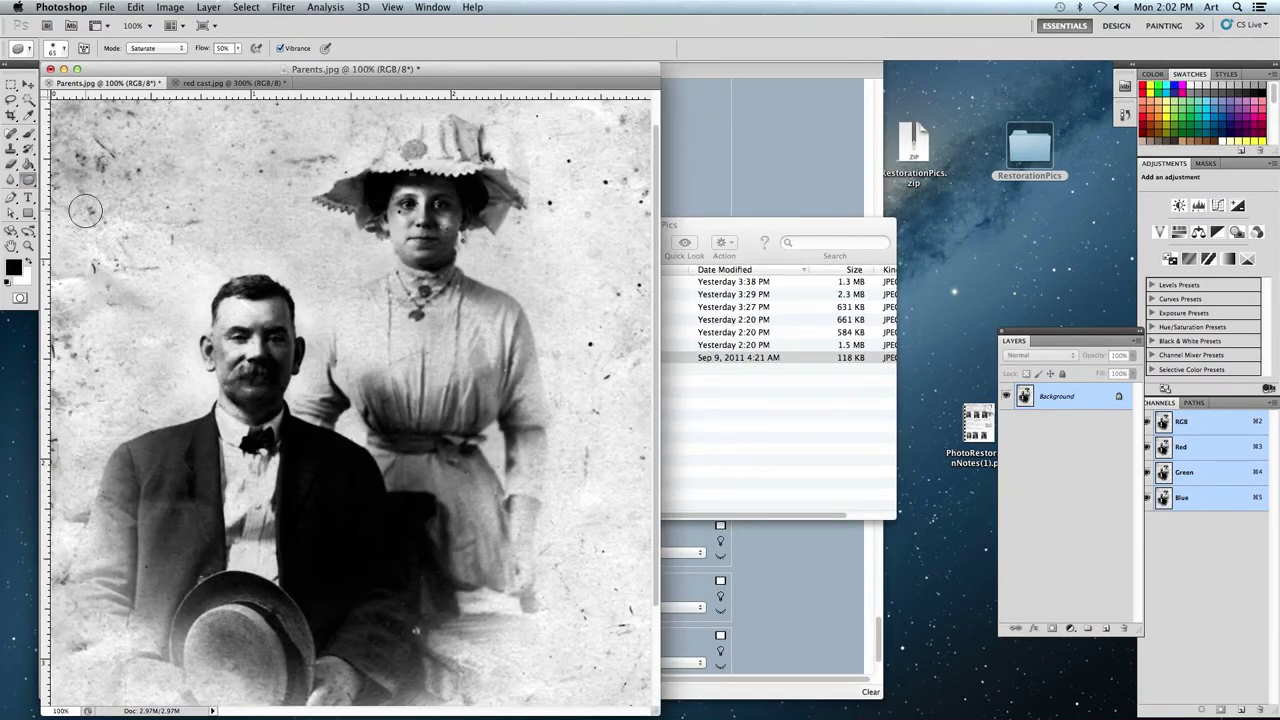
drag(652, 708, 812, 716)
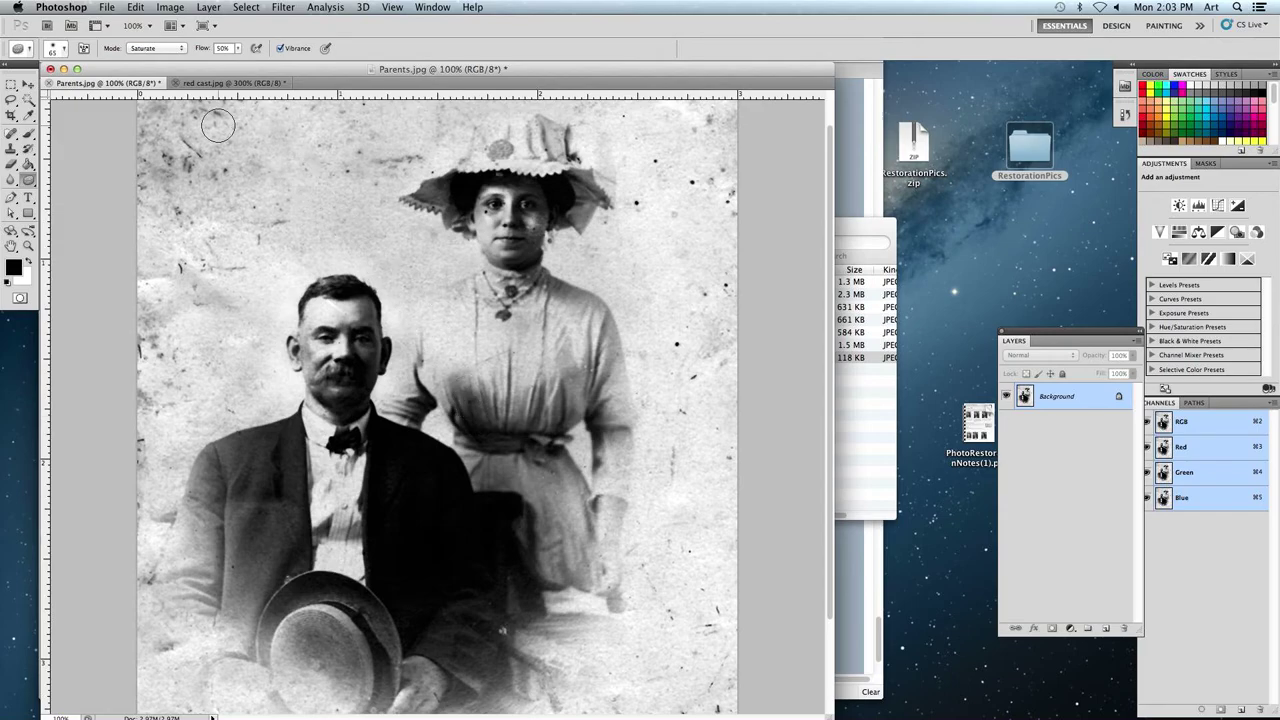
Start a Photo Filter adjustment on the portrait and raise the density of Warming Filter (85) to 95%.
click(170, 10)
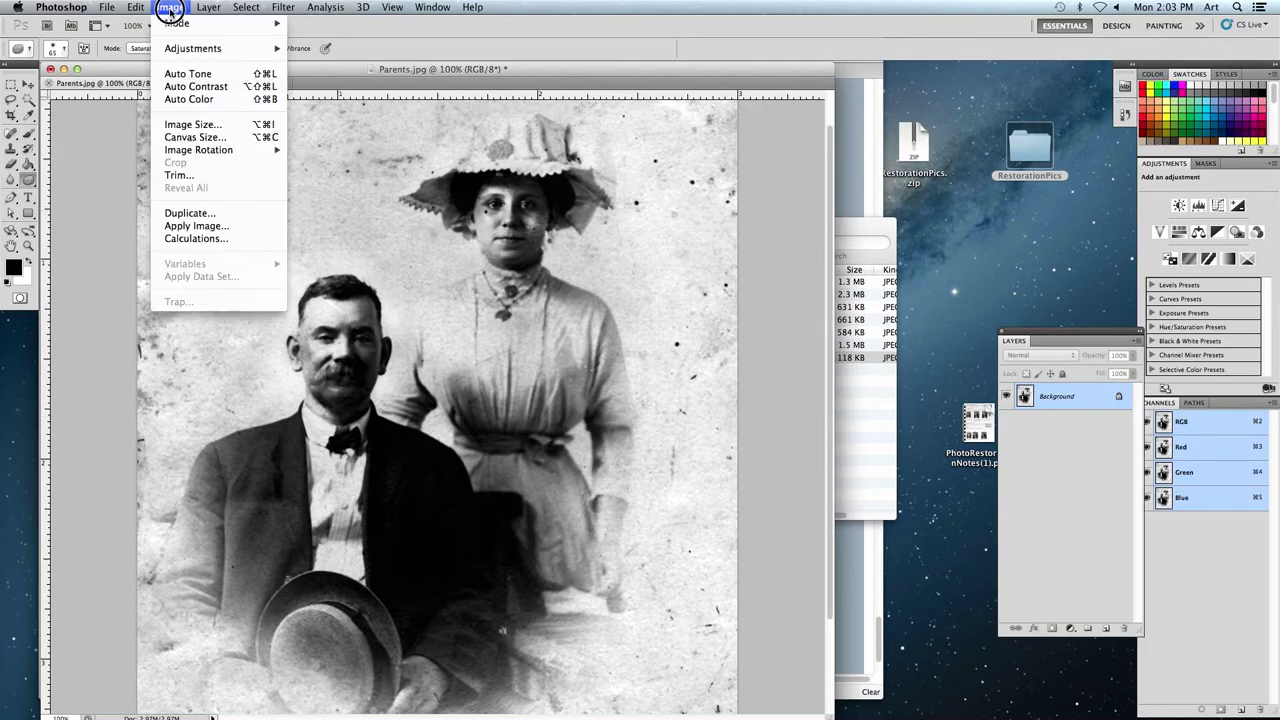
mouse_move(167, 52)
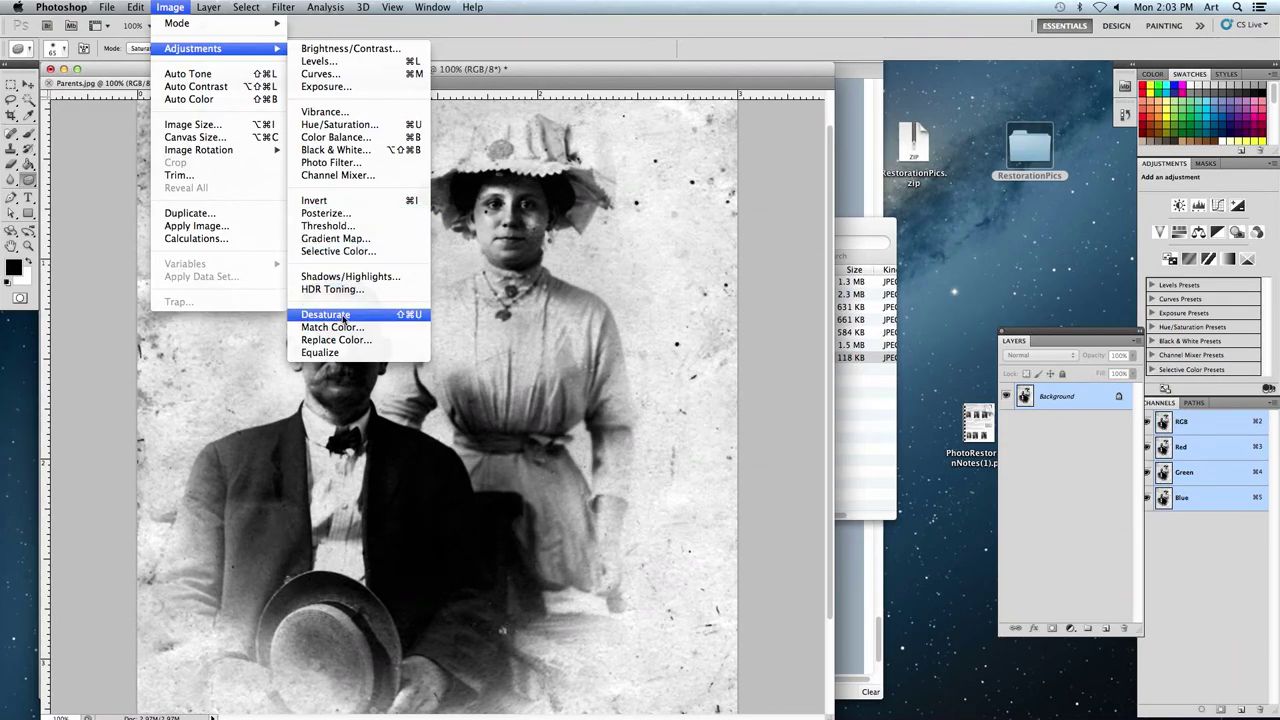
click(361, 168)
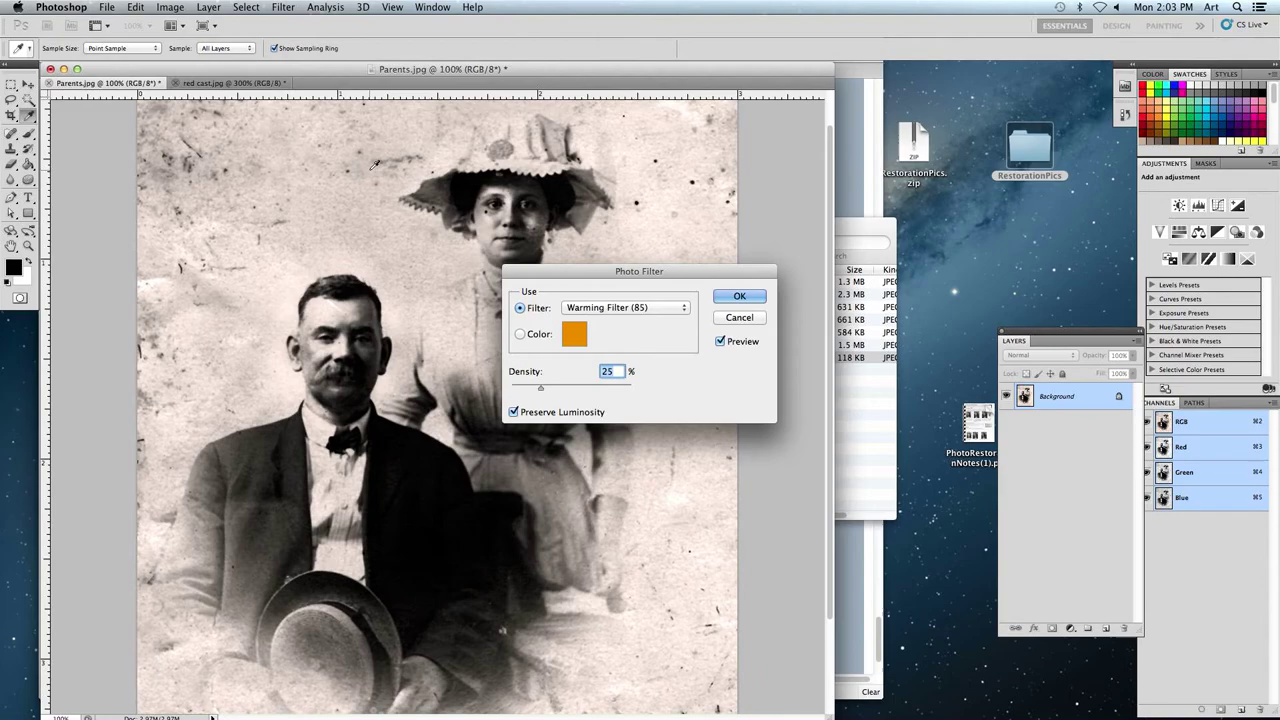
drag(531, 273, 662, 130)
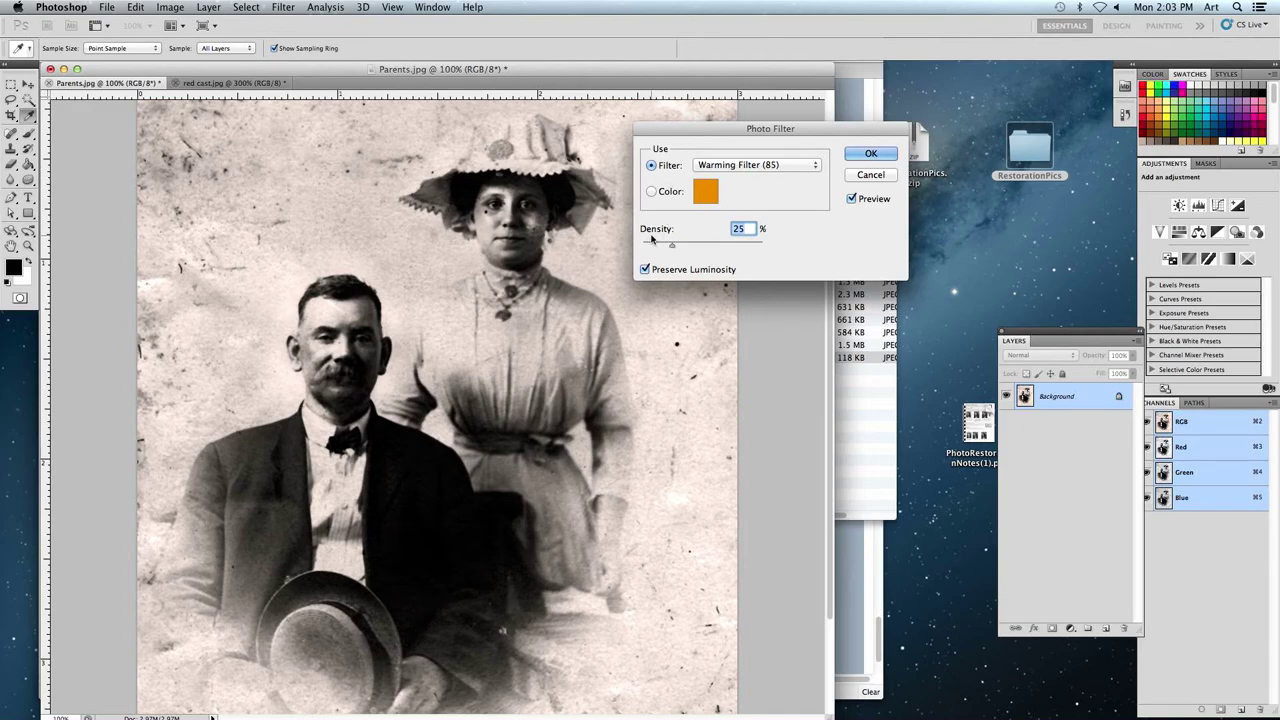
drag(672, 250, 756, 246)
Change the photo filter to Sepia, lower its density slightly and apply it to the portrait.
click(725, 166)
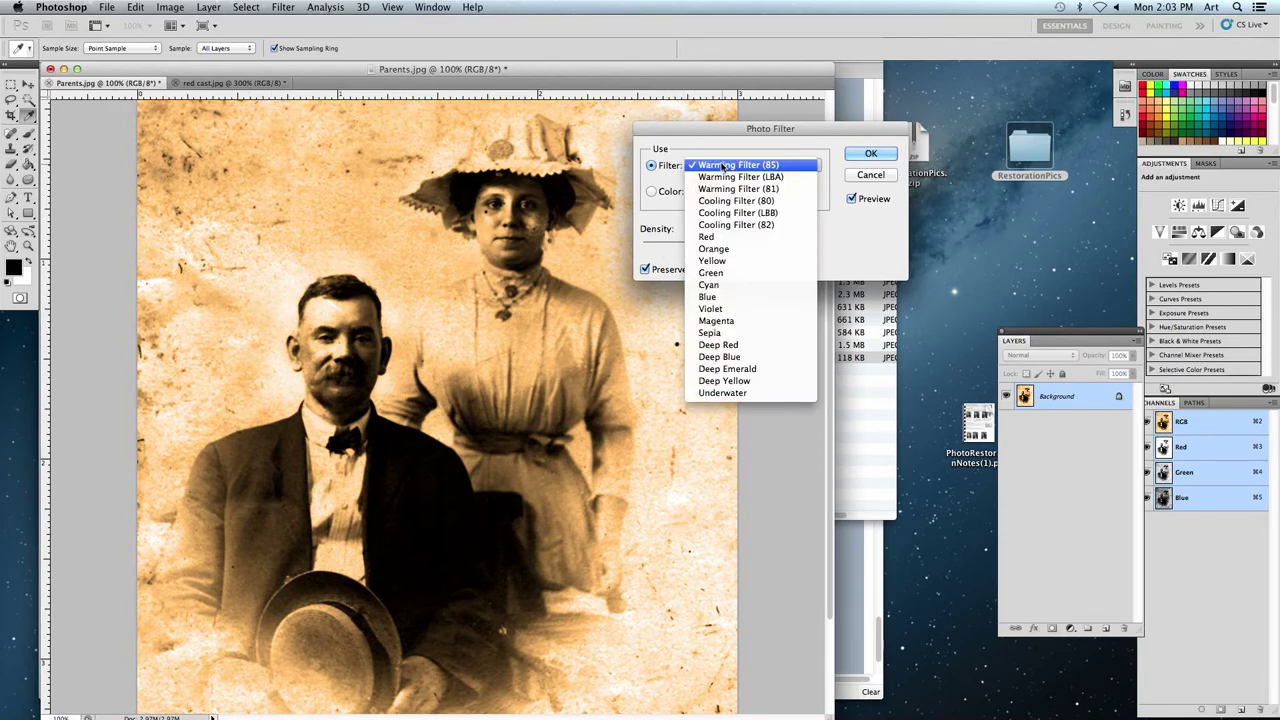
click(725, 336)
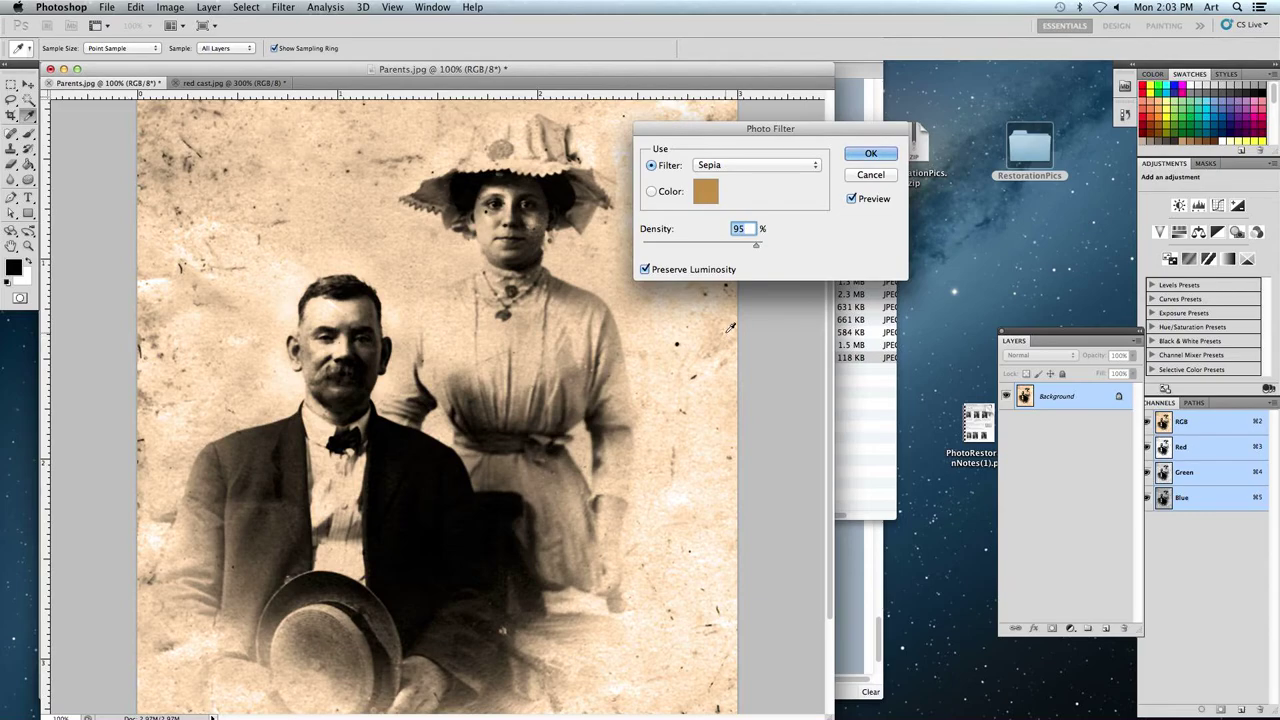
mouse_move(754, 247)
mouse_down()
mouse_move(738, 249)
mouse_move(779, 247)
mouse_move(741, 249)
mouse_up()
click(868, 156)
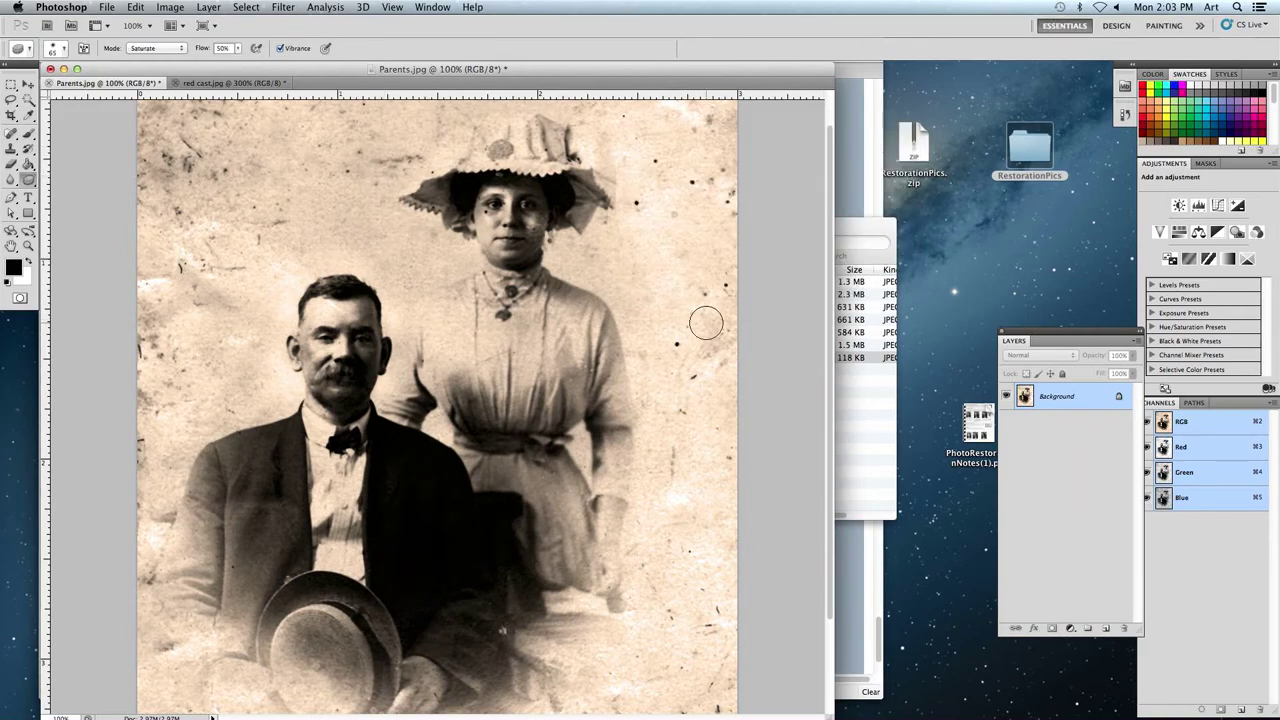
key(super+minus)
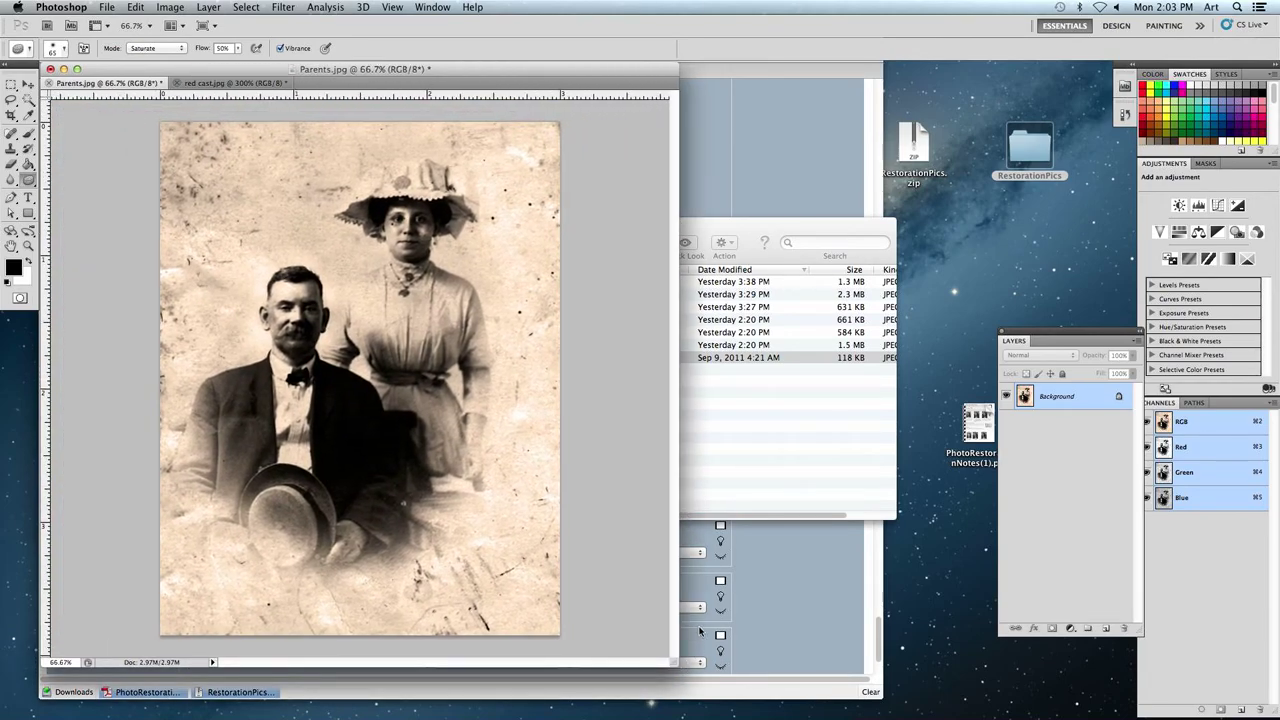
Close Parents.jpg and red cast.jpg without saving the changes.
key(super+w)
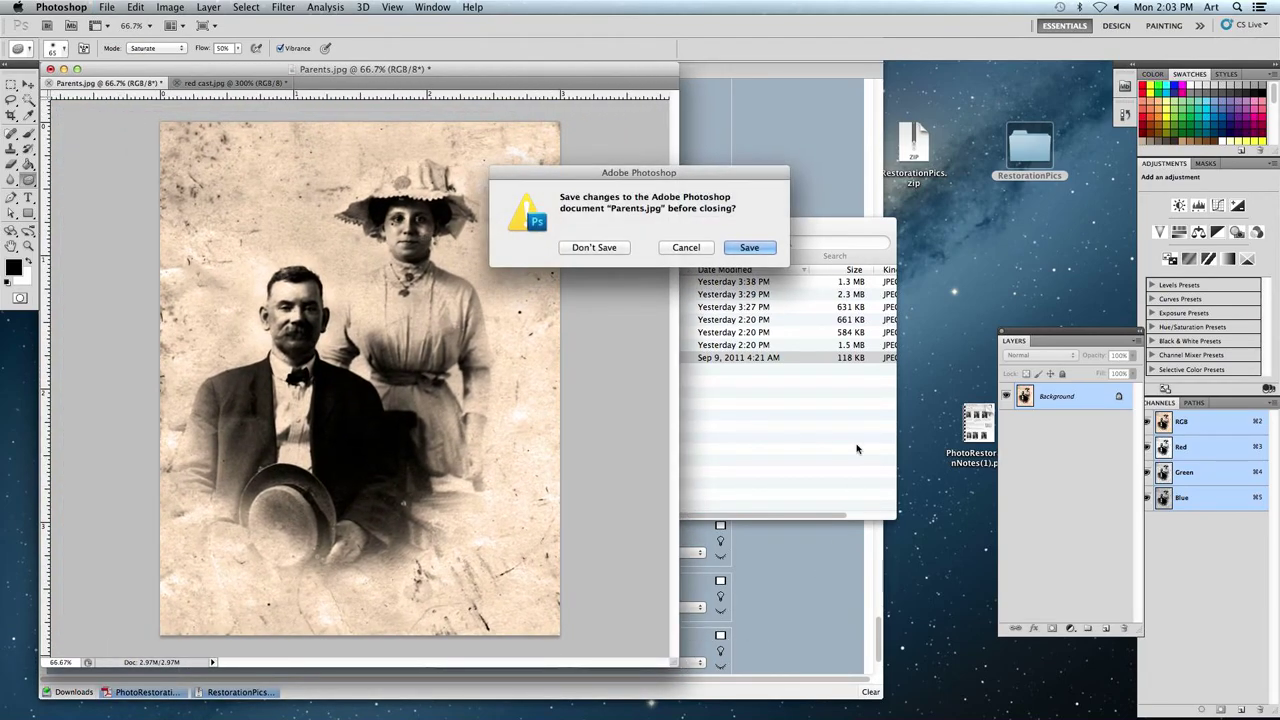
click(604, 250)
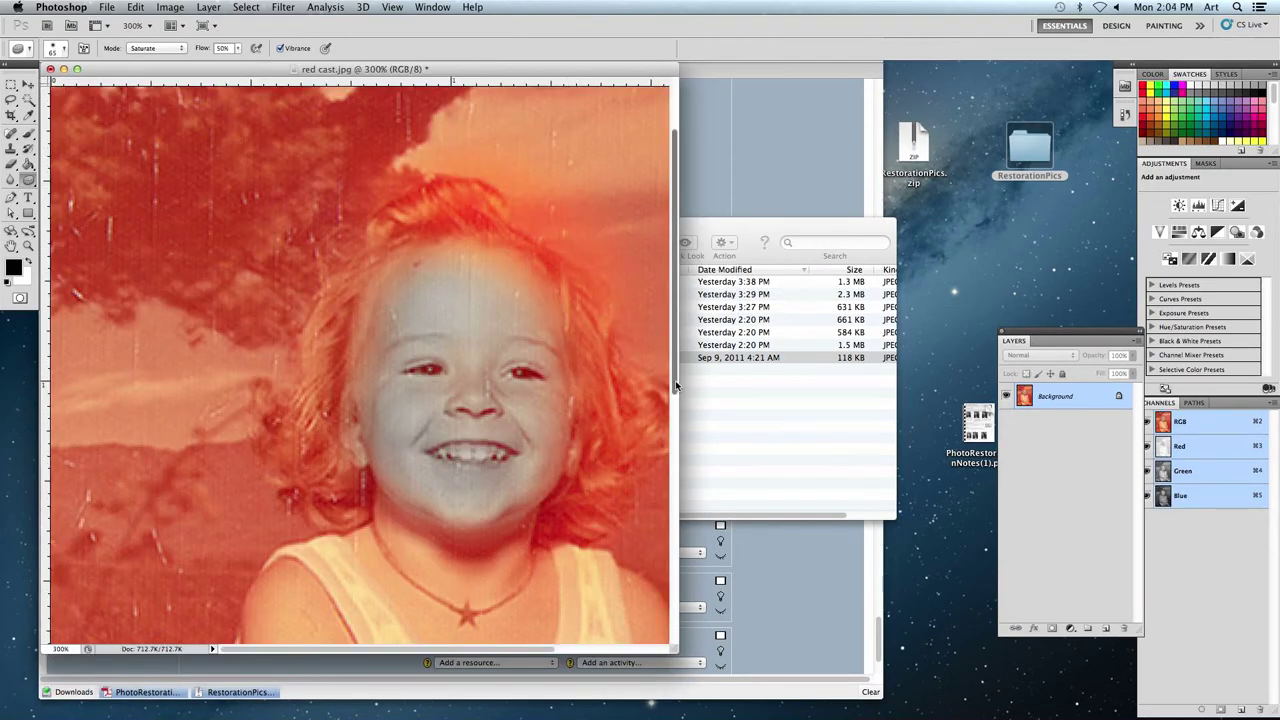
key(super+w)
click(590, 250)
Switch to the RestorationPics folder, preview Pieces.jpg and open it in Photoshop.
click(560, 416)
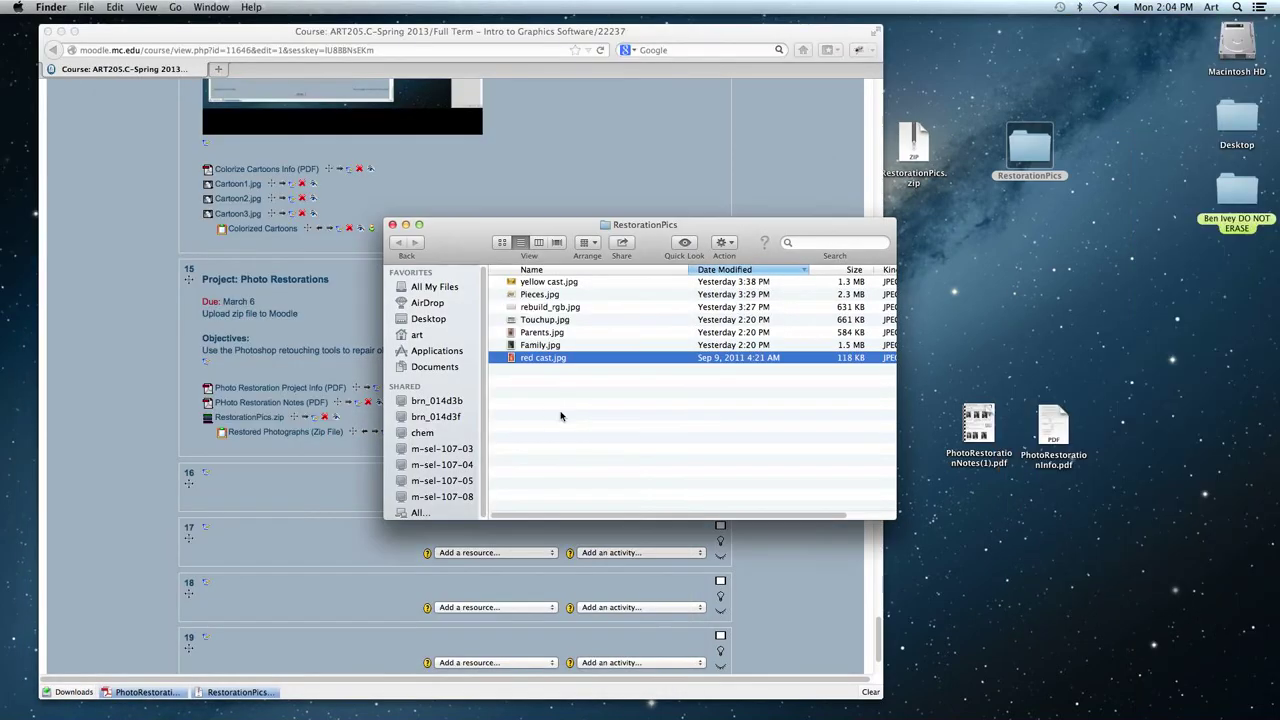
click(546, 320)
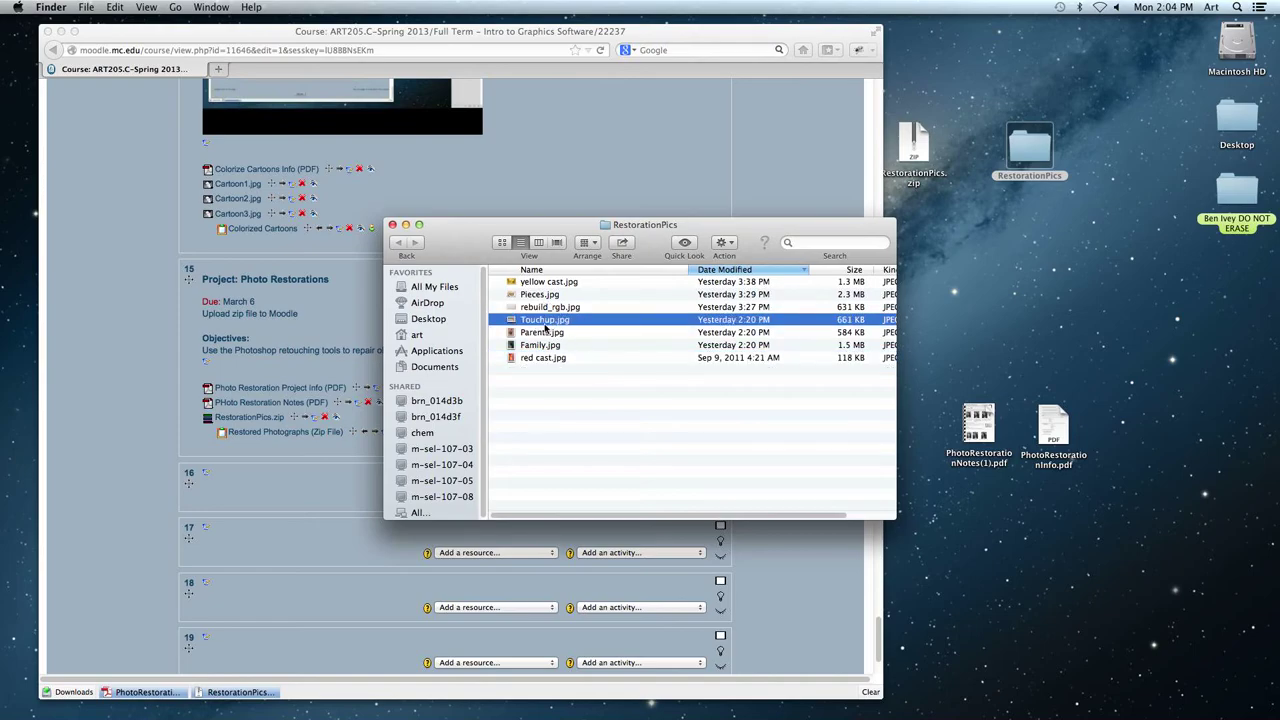
click(536, 294)
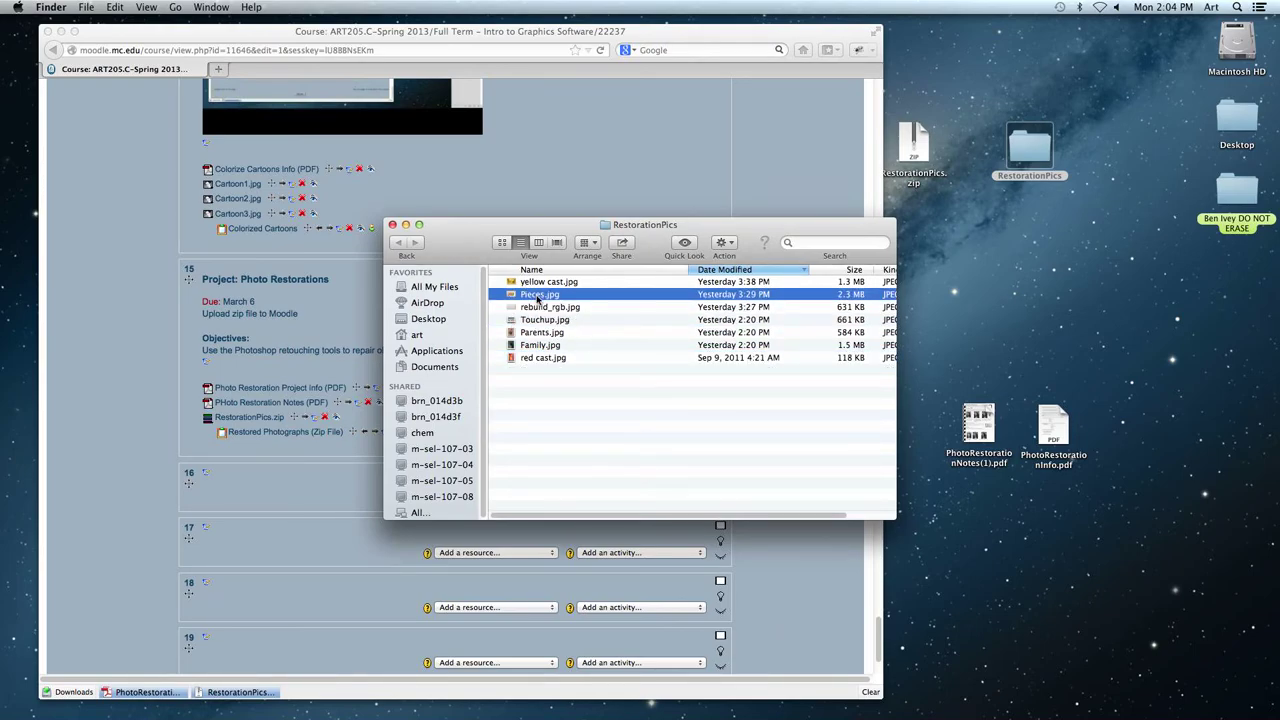
key(space)
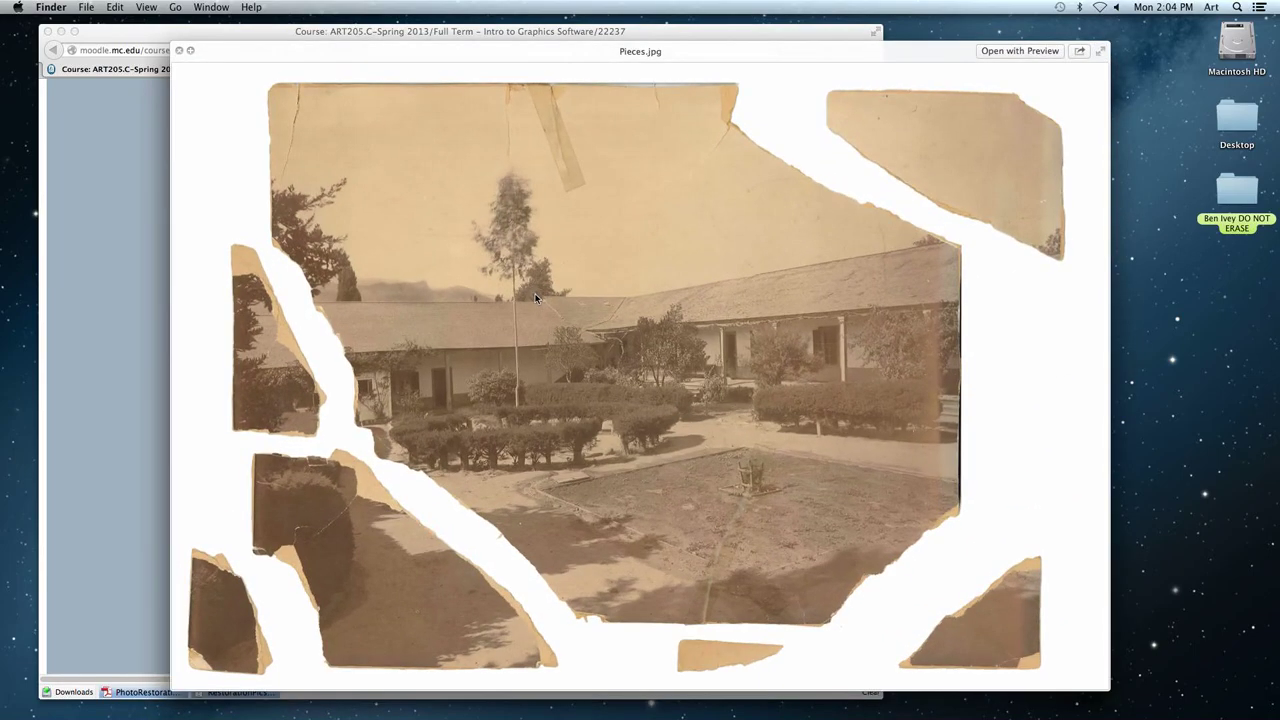
key(space)
drag(536, 297, 733, 705)
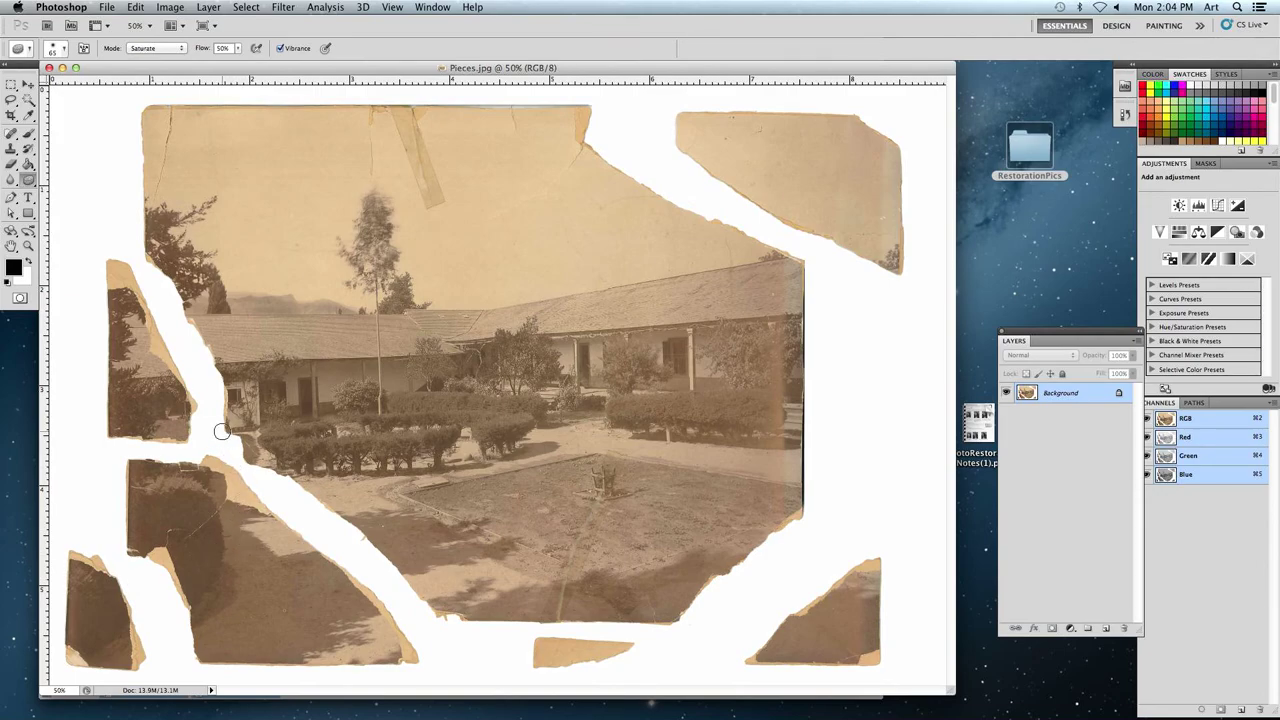
Select the torn fragment beside the main photo's left edge, below the sky, with the Quick Selection tool.
click(28, 100)
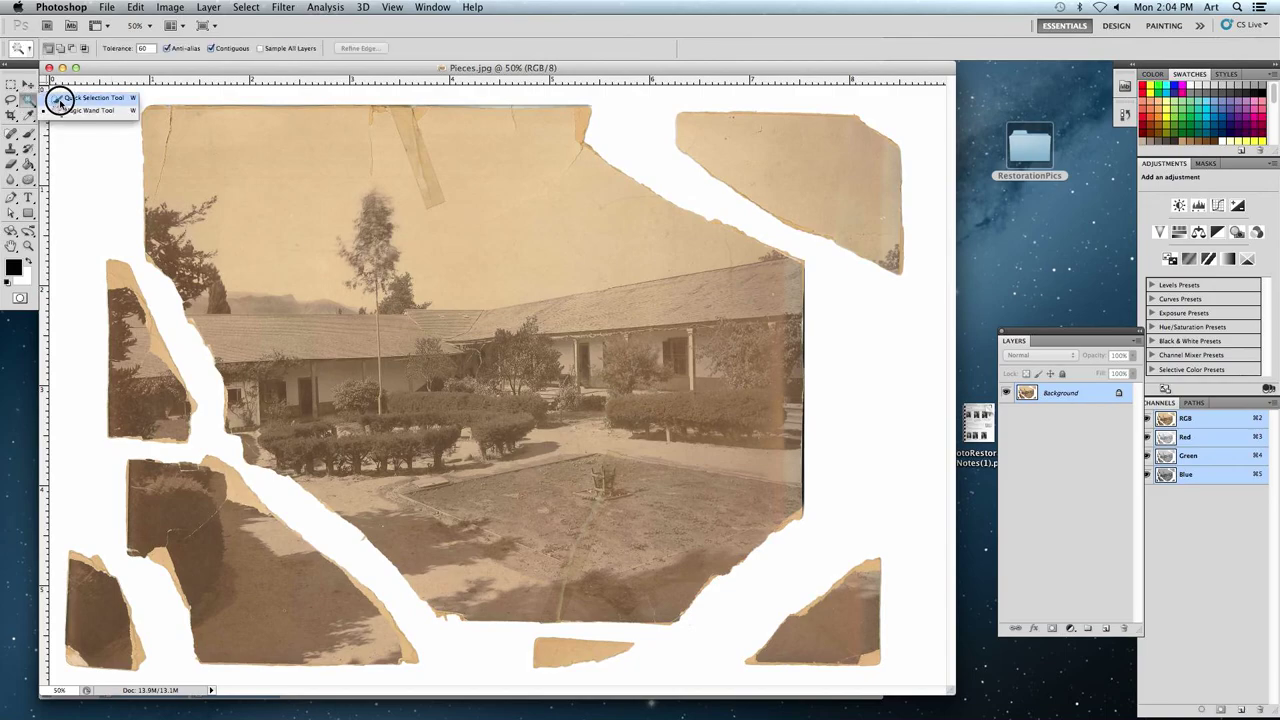
click(62, 98)
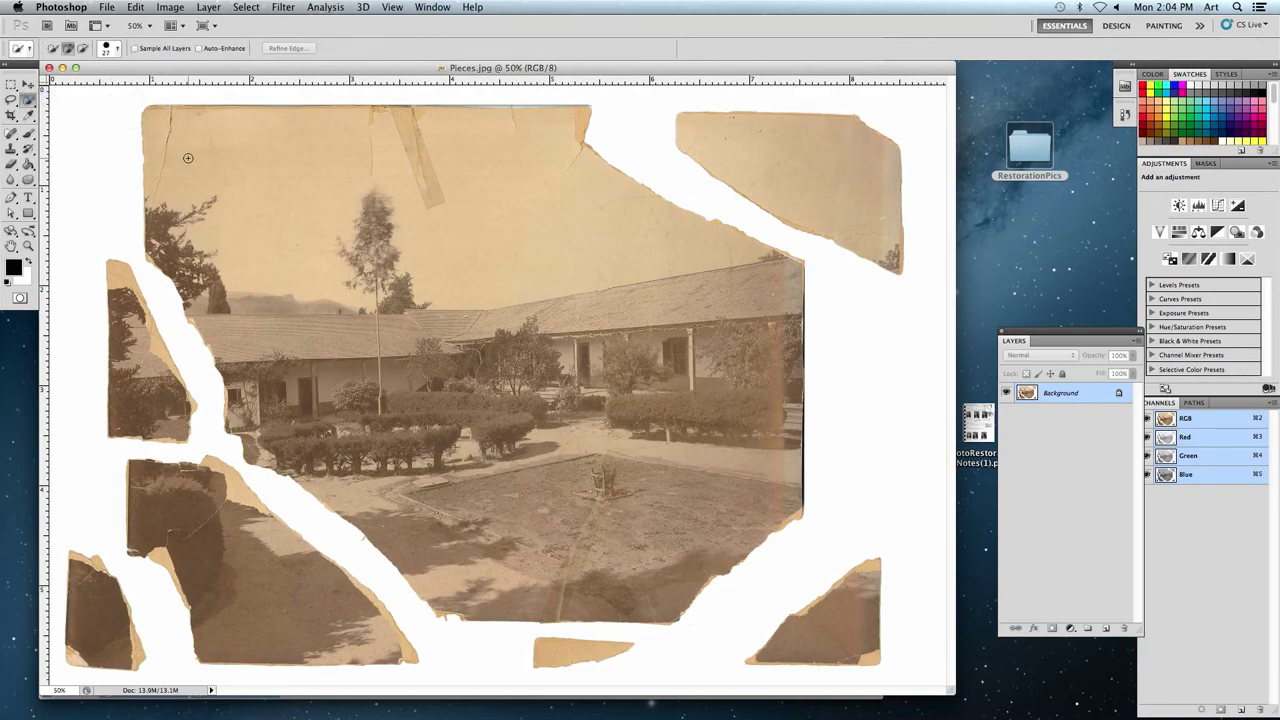
key(super+plus)
scroll(334, 234, left, 3)
scroll(283, 249, down, 1)
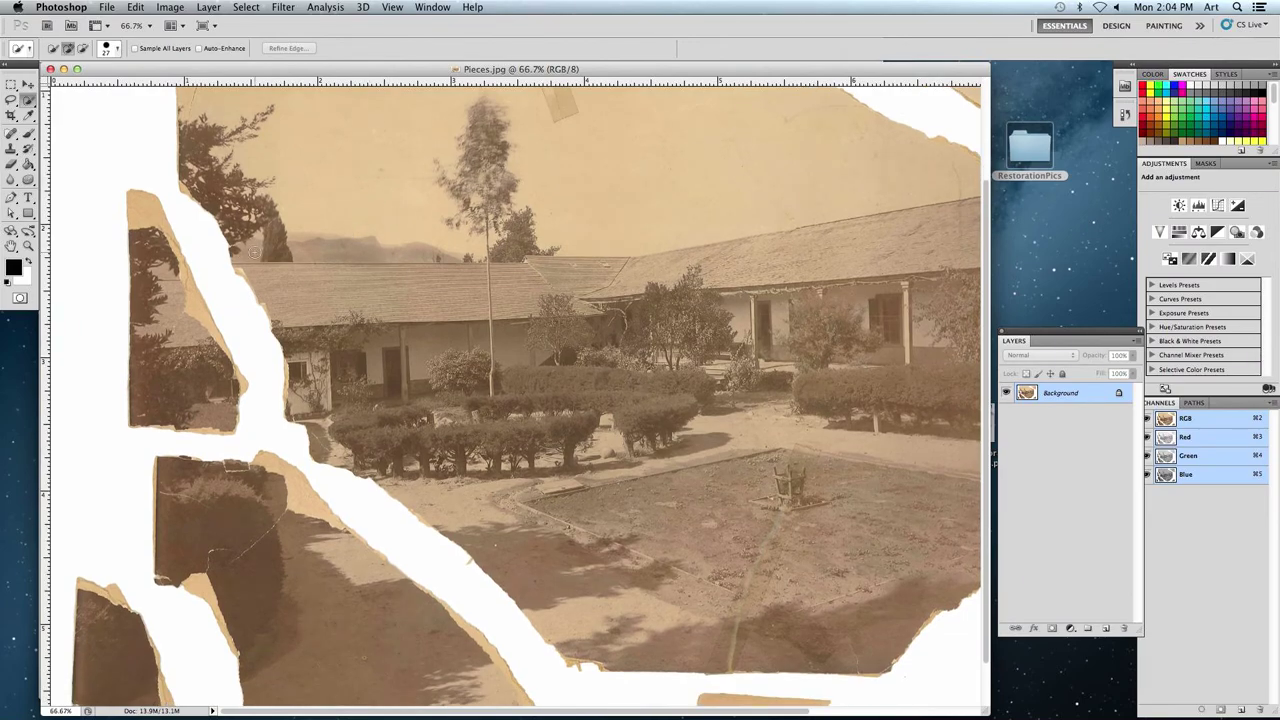
mouse_move(142, 206)
mouse_down()
mouse_move(169, 334)
mouse_move(203, 371)
mouse_move(240, 380)
mouse_move(205, 415)
mouse_move(158, 420)
mouse_up()
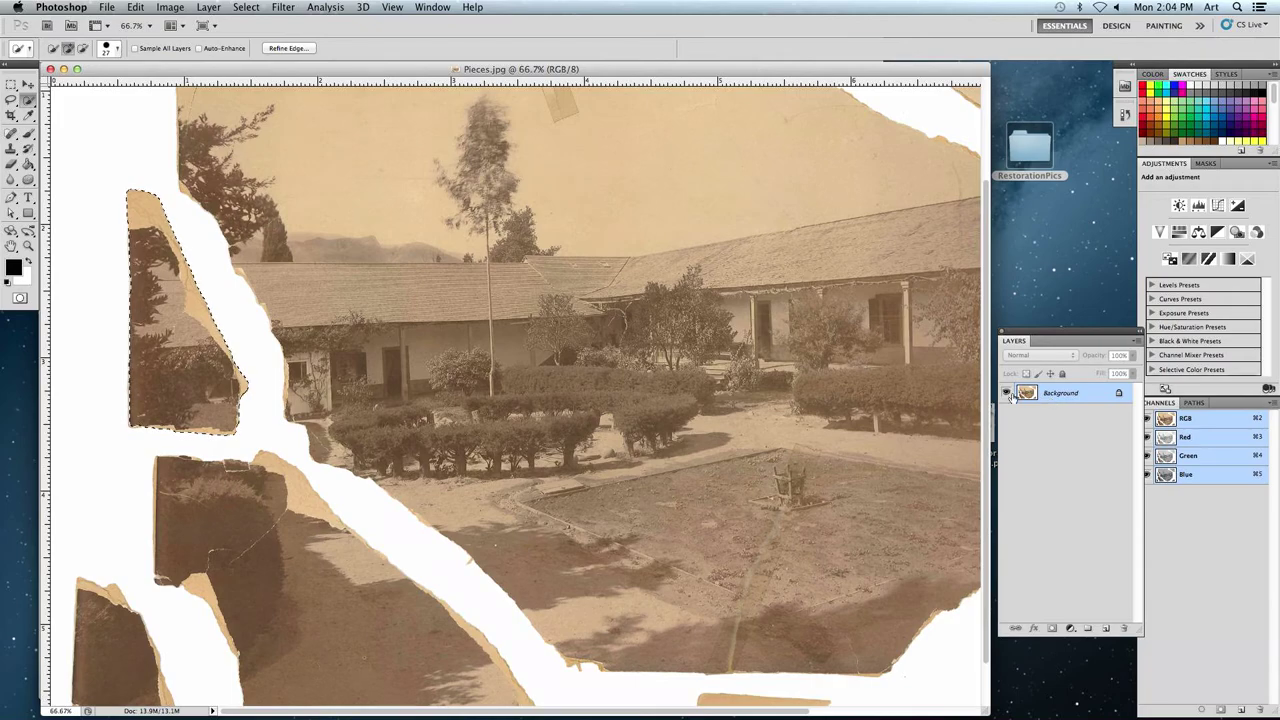
Cut the selected fragment, paste it on its own layer and move it back beside the main photo's left edge.
click(135, 7)
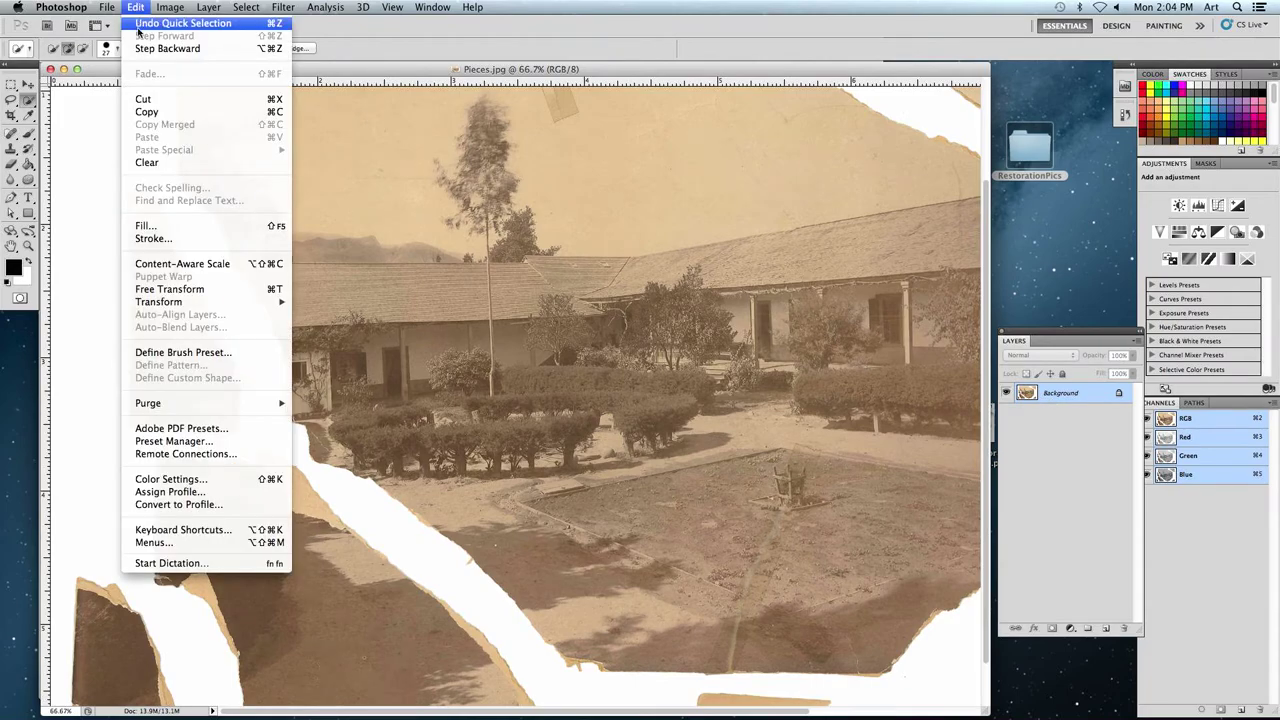
click(144, 99)
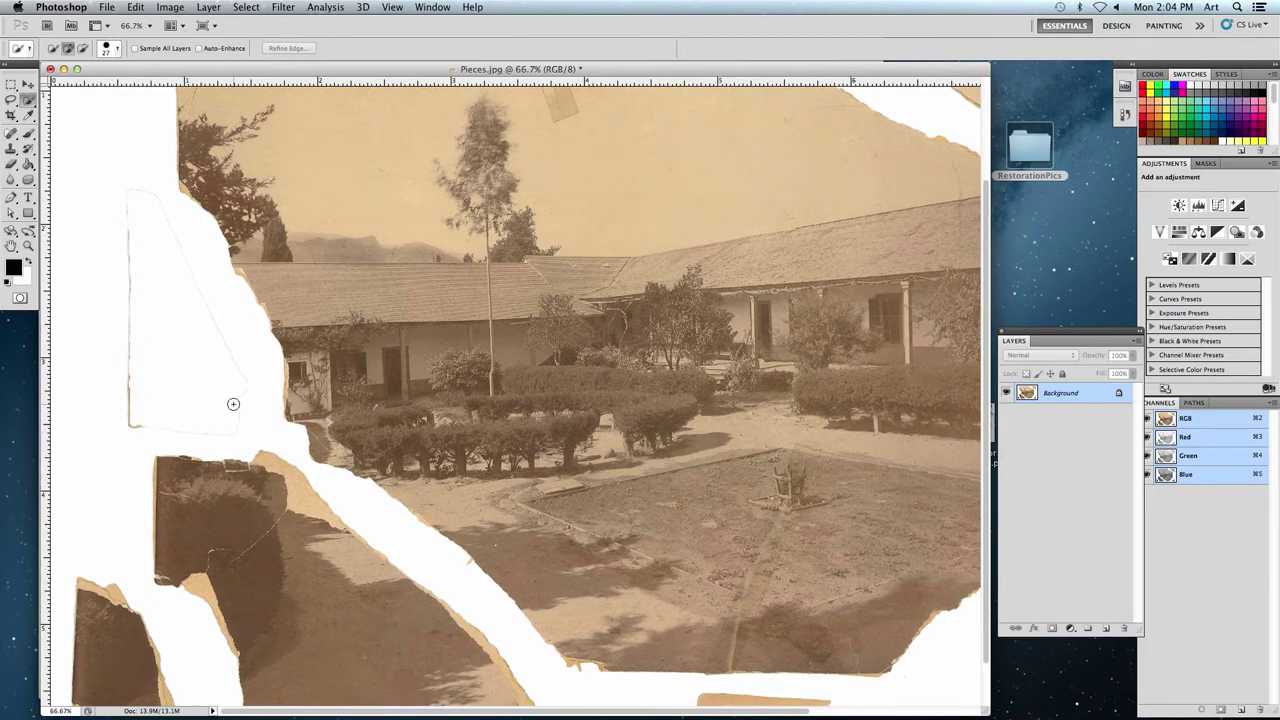
click(135, 7)
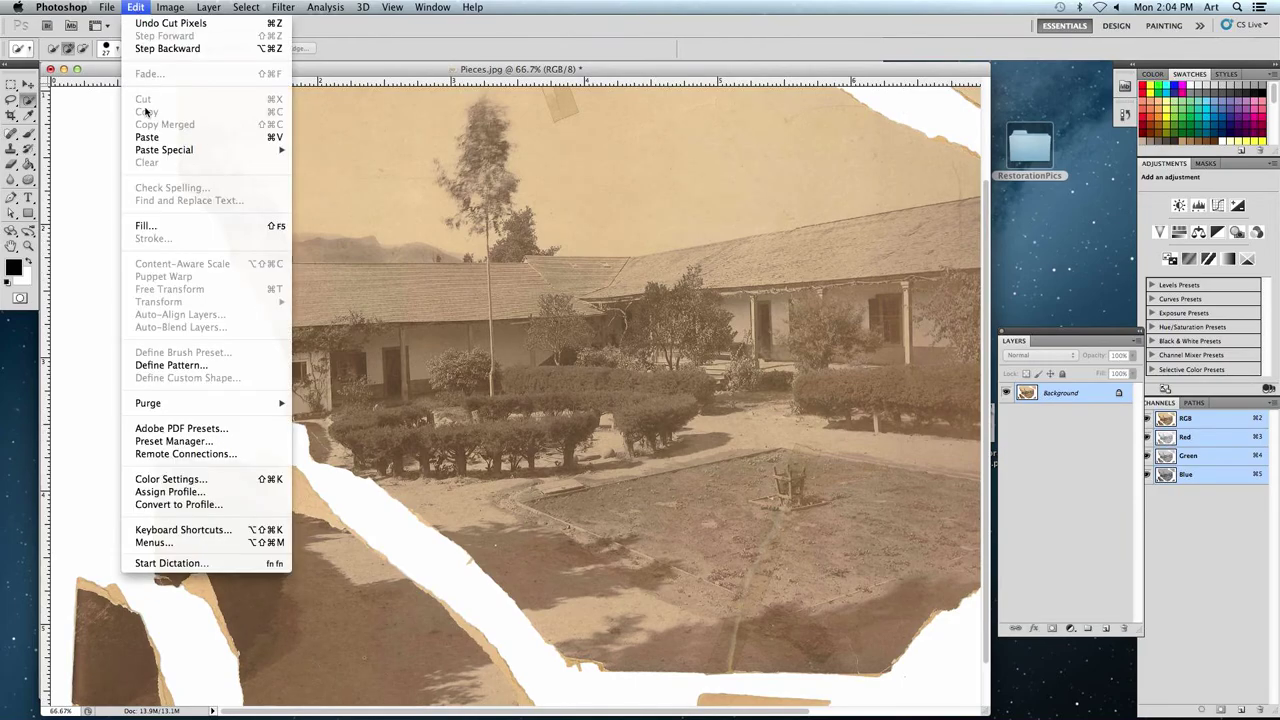
click(147, 137)
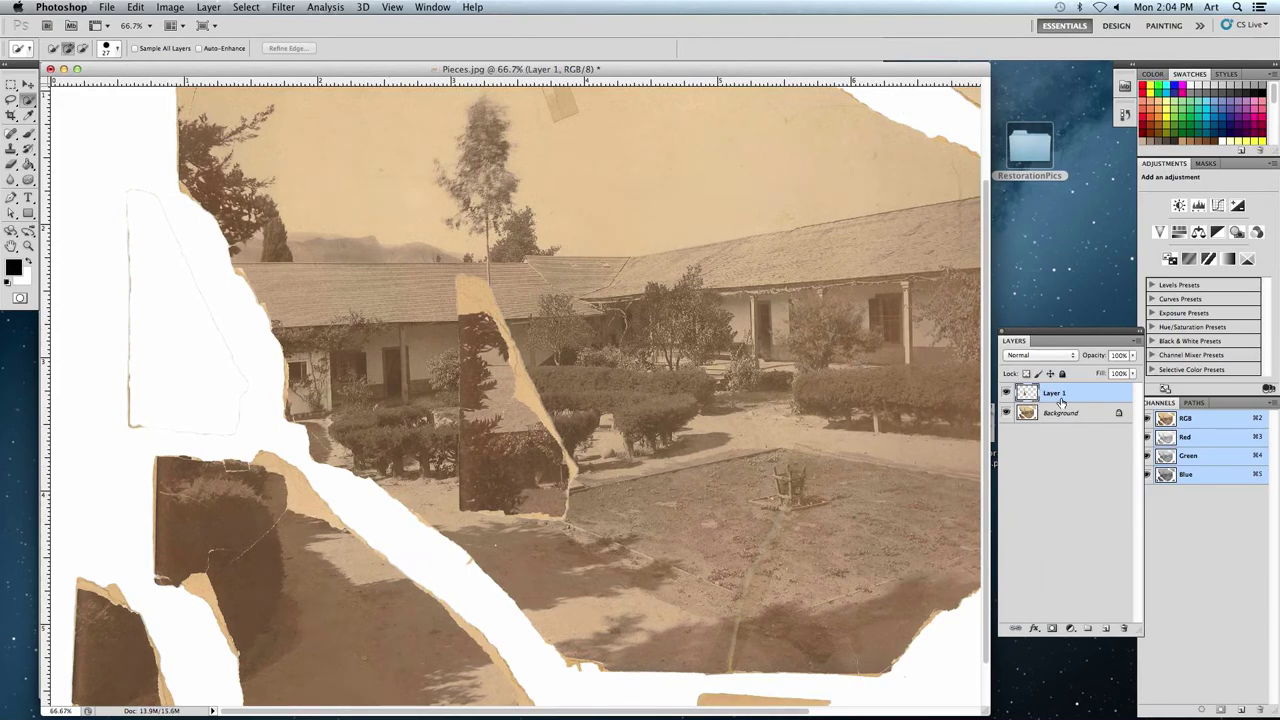
click(28, 85)
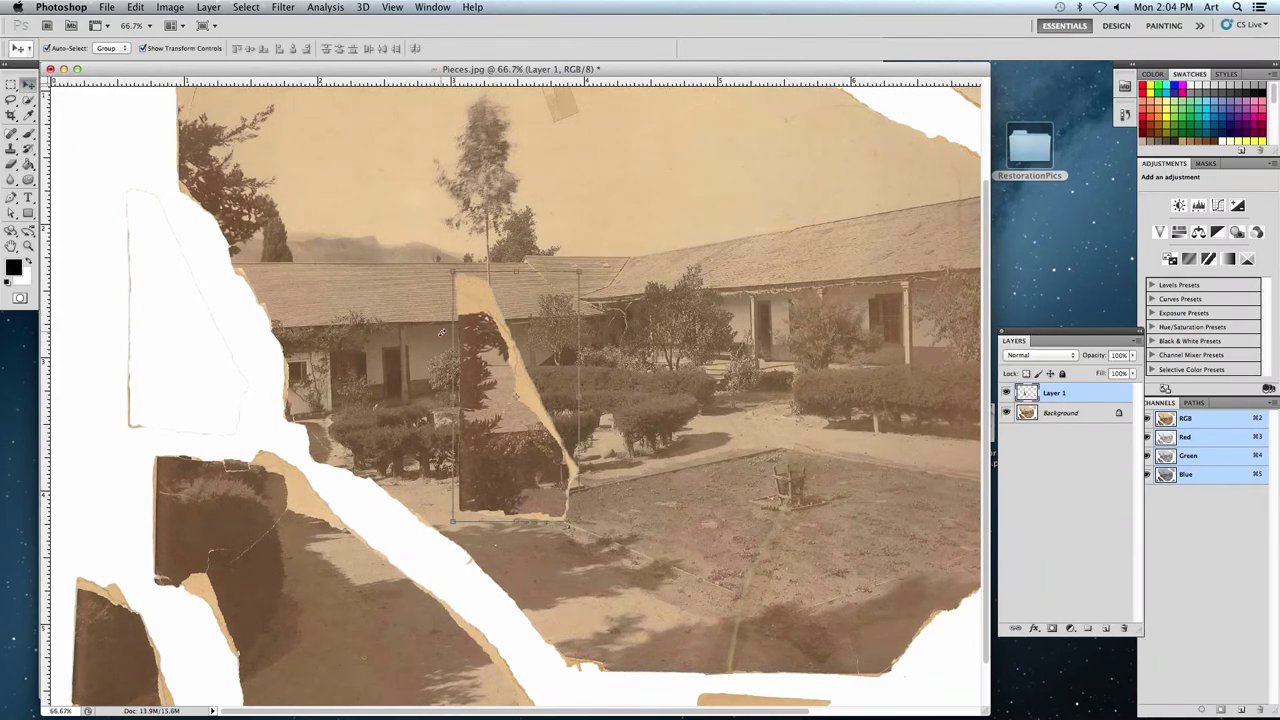
drag(503, 347, 140, 230)
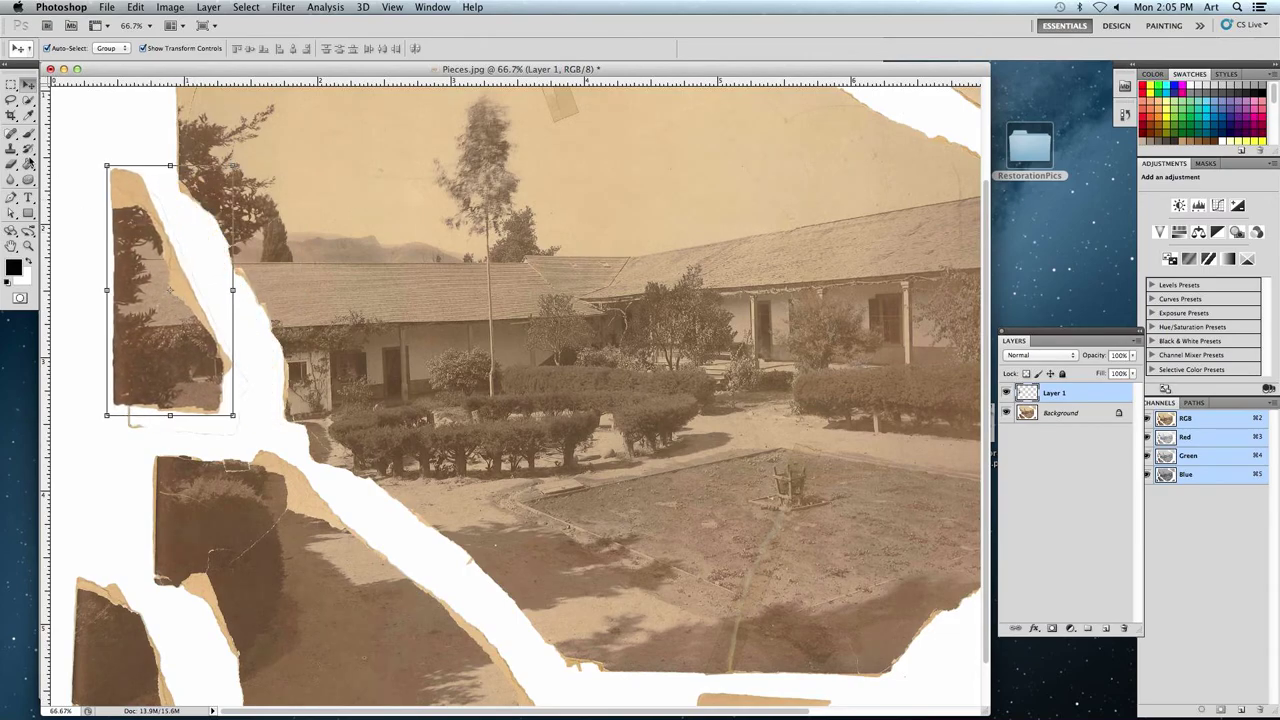
click(28, 99)
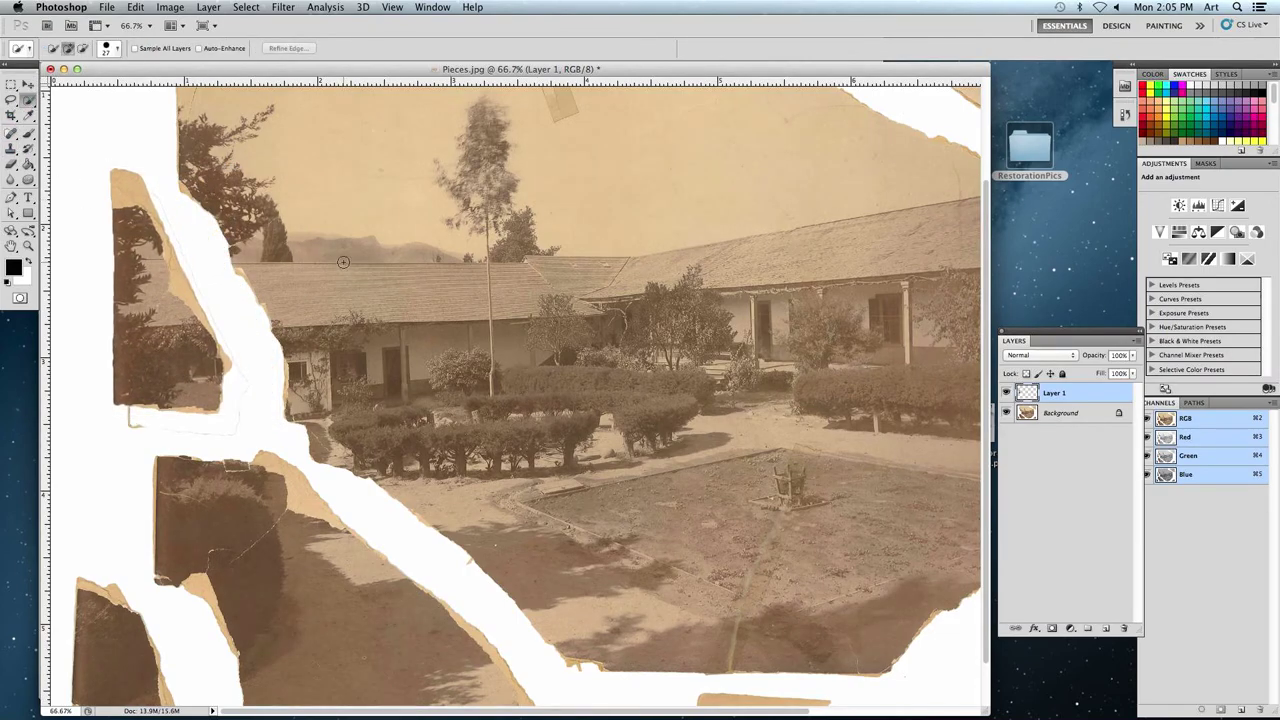
key(super+minus)
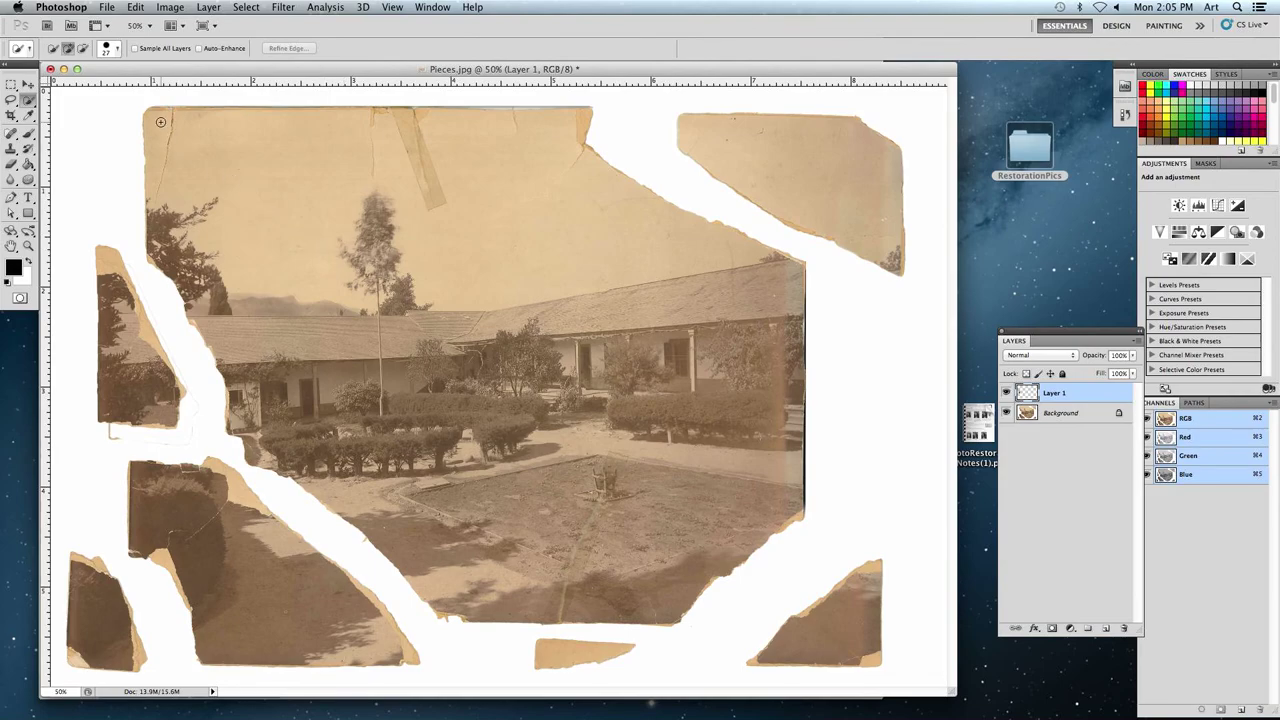
mouse_move(163, 163)
mouse_down()
mouse_move(264, 278)
mouse_move(308, 302)
mouse_up()
key(super+d)
drag(183, 131, 272, 160)
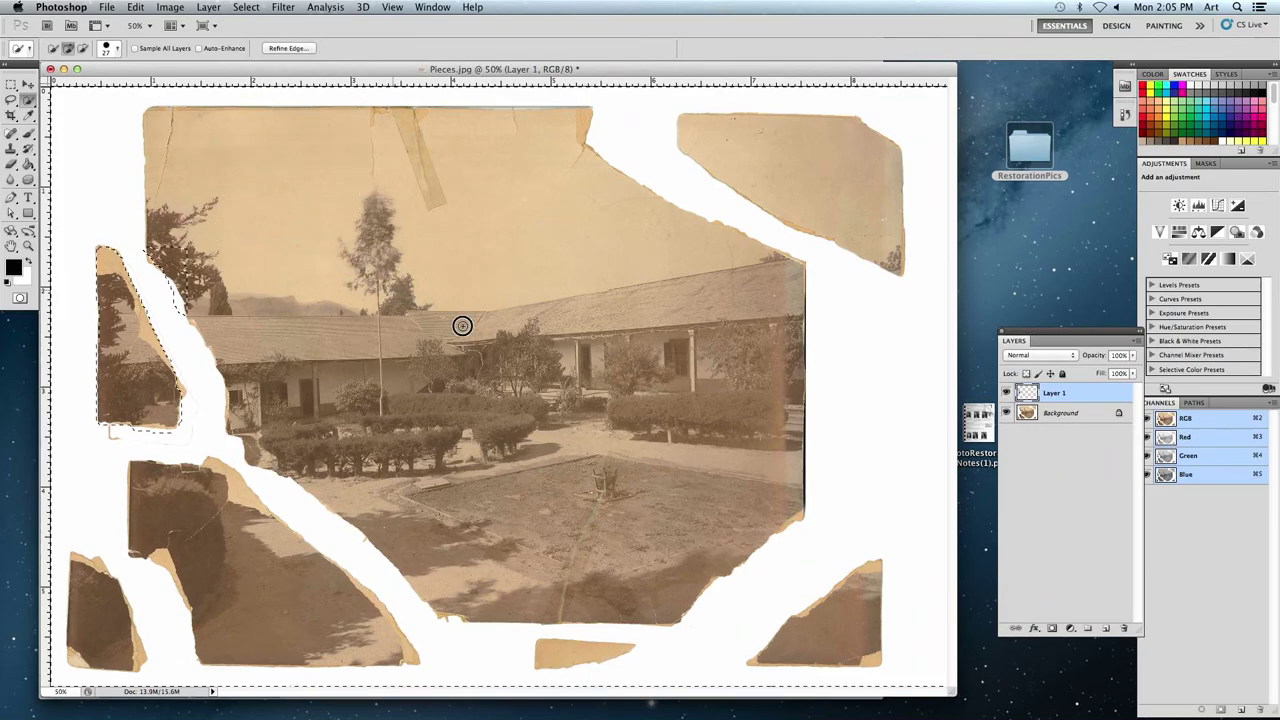
key(super+d)
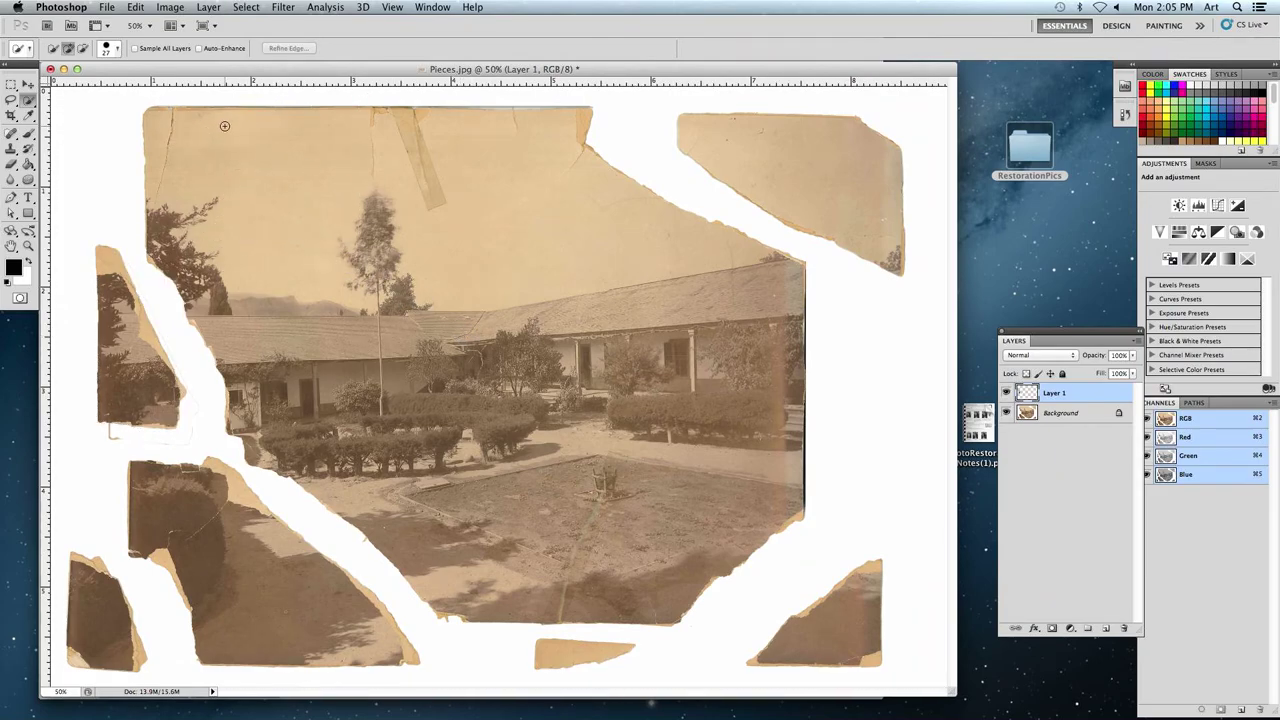
Select the large central photo piece on the Background layer, then cut and paste it onto its own layer.
click(1062, 417)
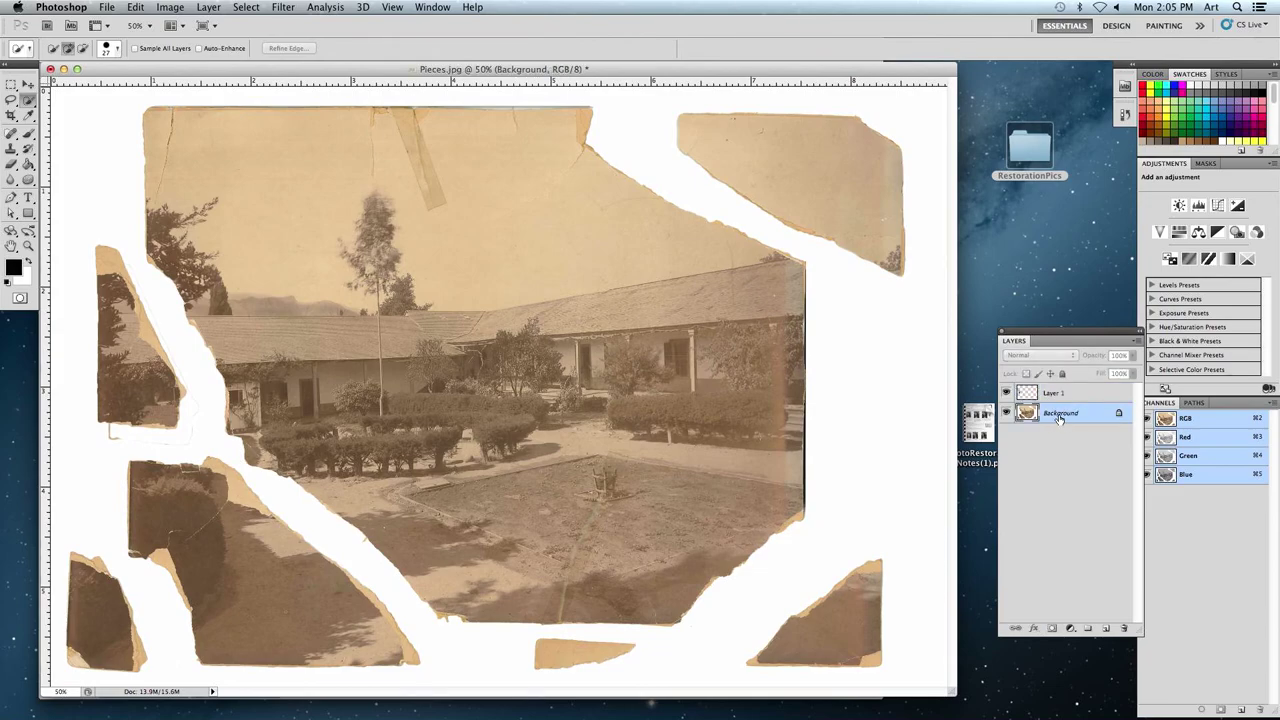
mouse_move(179, 137)
mouse_down()
mouse_move(633, 441)
mouse_move(692, 381)
mouse_move(723, 416)
mouse_move(672, 497)
mouse_move(636, 523)
mouse_move(580, 514)
mouse_up()
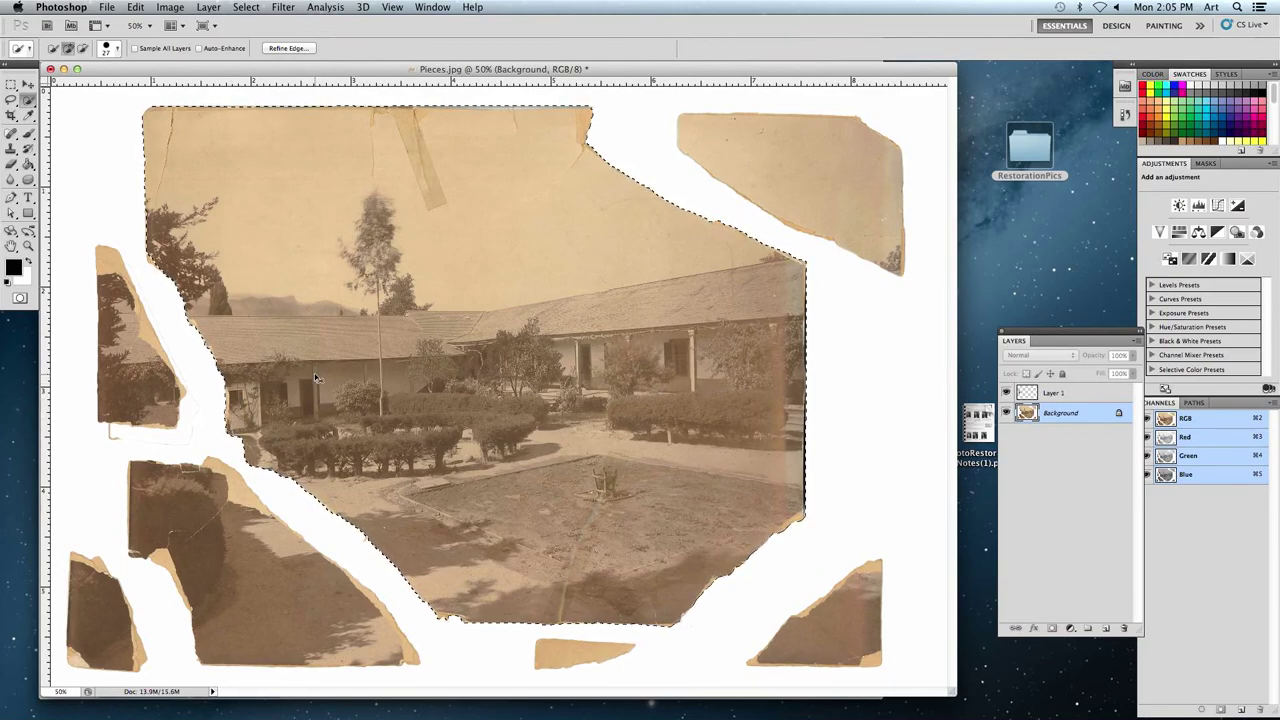
key(super+x)
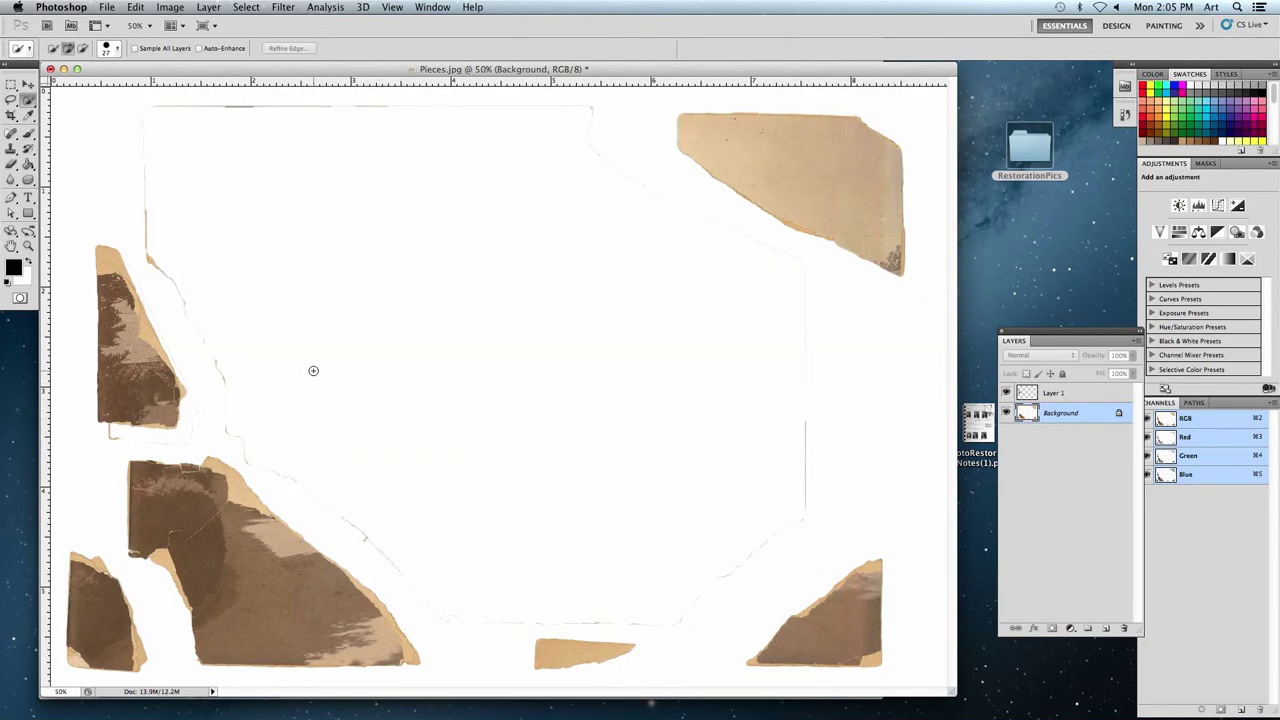
key(super+v)
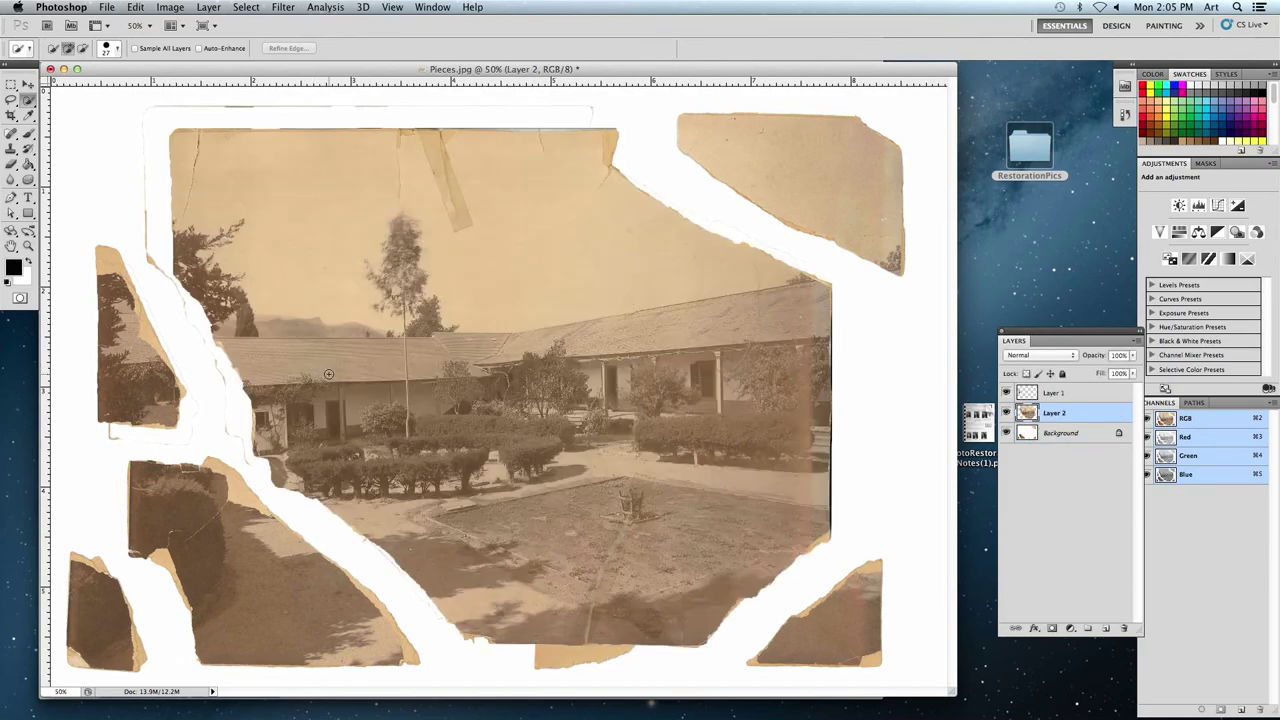
Move the large piece back to its original outline and fit the left fragment against its torn edge.
click(28, 85)
drag(259, 346, 233, 326)
click(128, 340)
drag(128, 340, 164, 291)
Hide the transform controls, stack Layer 1 beneath Layer 2 and nudge the left fragment into the torn edge.
click(144, 48)
drag(1060, 397, 1046, 422)
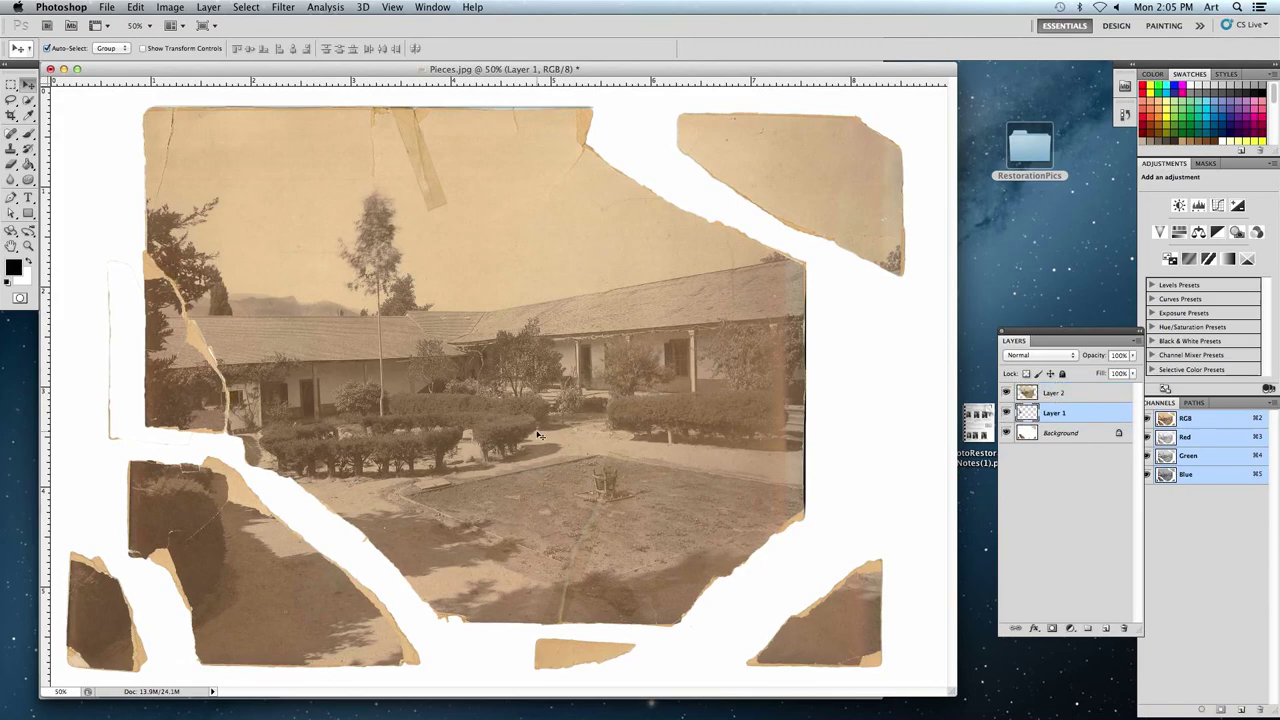
mouse_move(208, 375)
mouse_down()
mouse_move(191, 357)
mouse_move(210, 371)
mouse_up()
Select the upper-right sky fragment on the Background layer with Quick Selection and move it onto its own layer.
click(1058, 432)
click(29, 104)
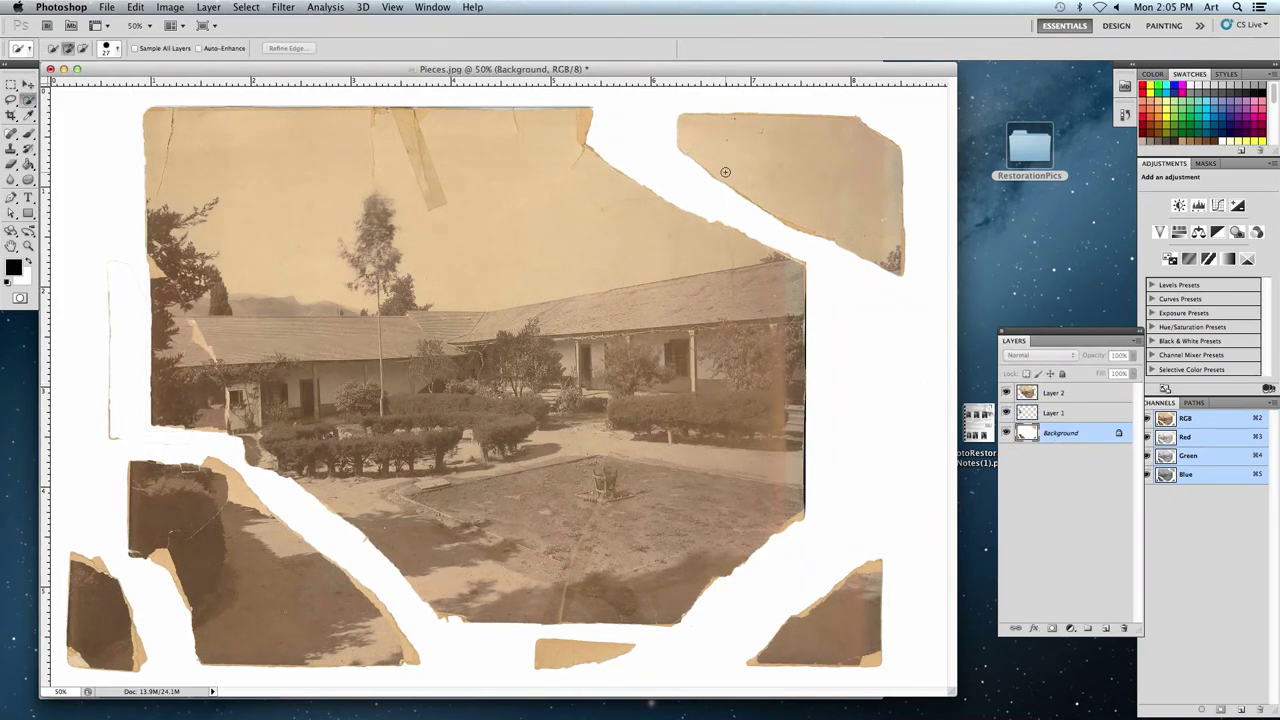
drag(780, 166, 811, 177)
key(super+x)
key(super+shift+alt+n)
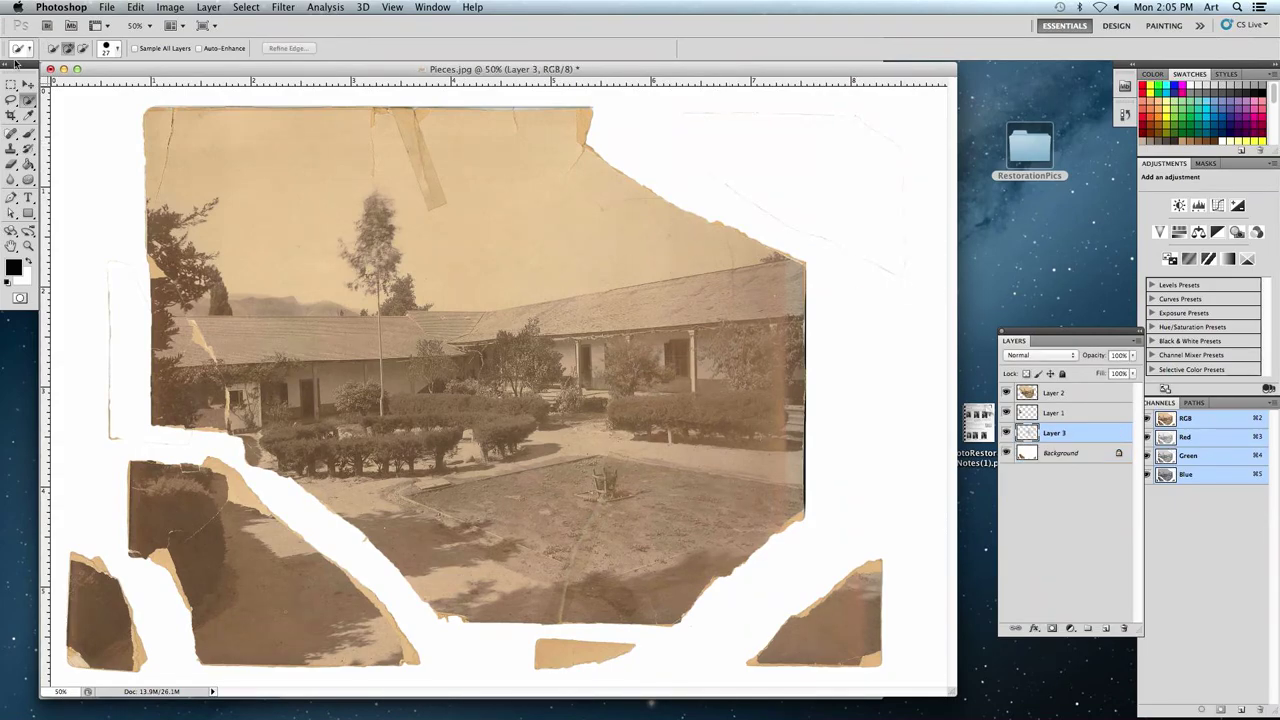
Bring Layer 3 to the top of the layer stack and fit the sky fragment into the main photo's upper-right corner.
click(28, 84)
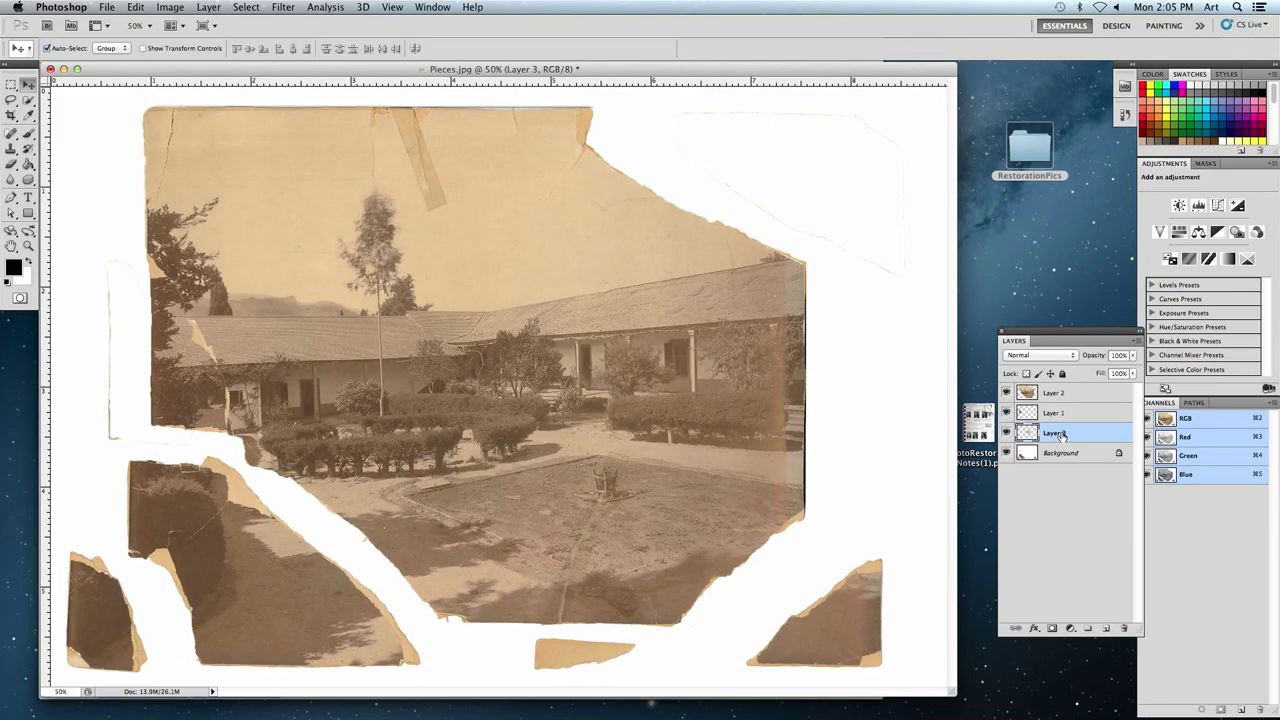
super+click(1062, 391)
drag(1062, 390, 1062, 392)
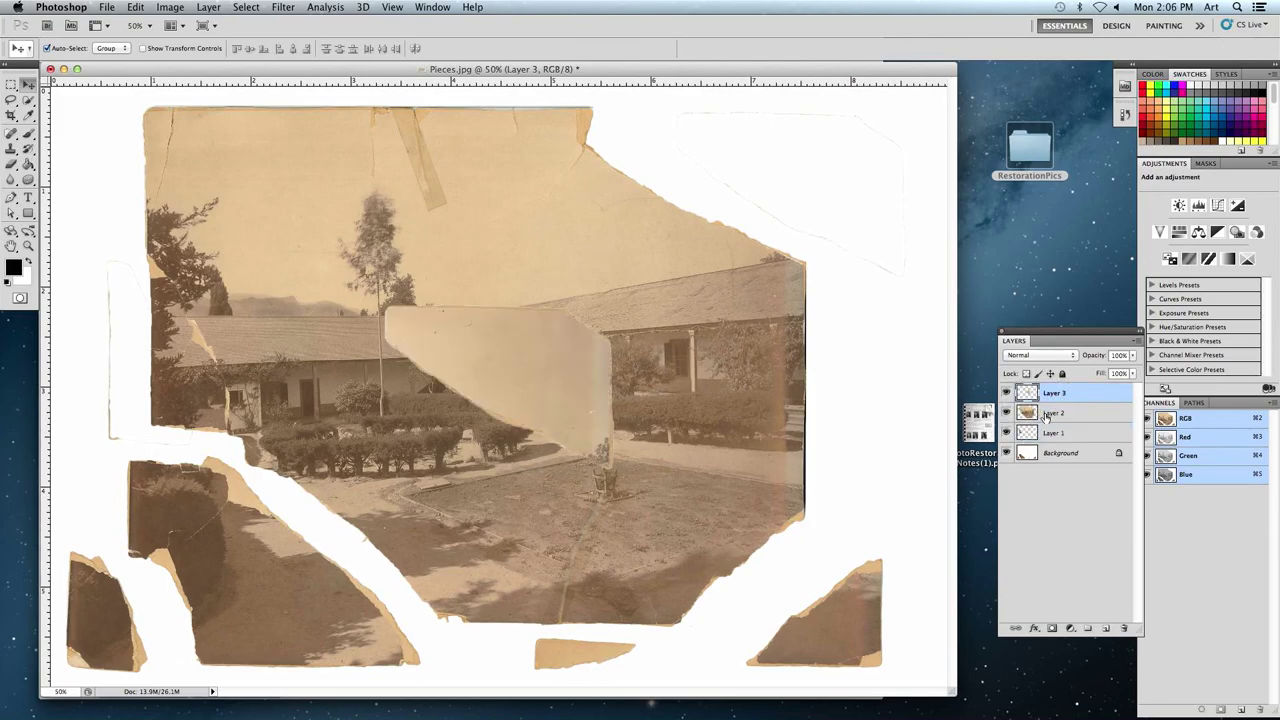
drag(521, 367, 713, 160)
key(alt+bracketleft)
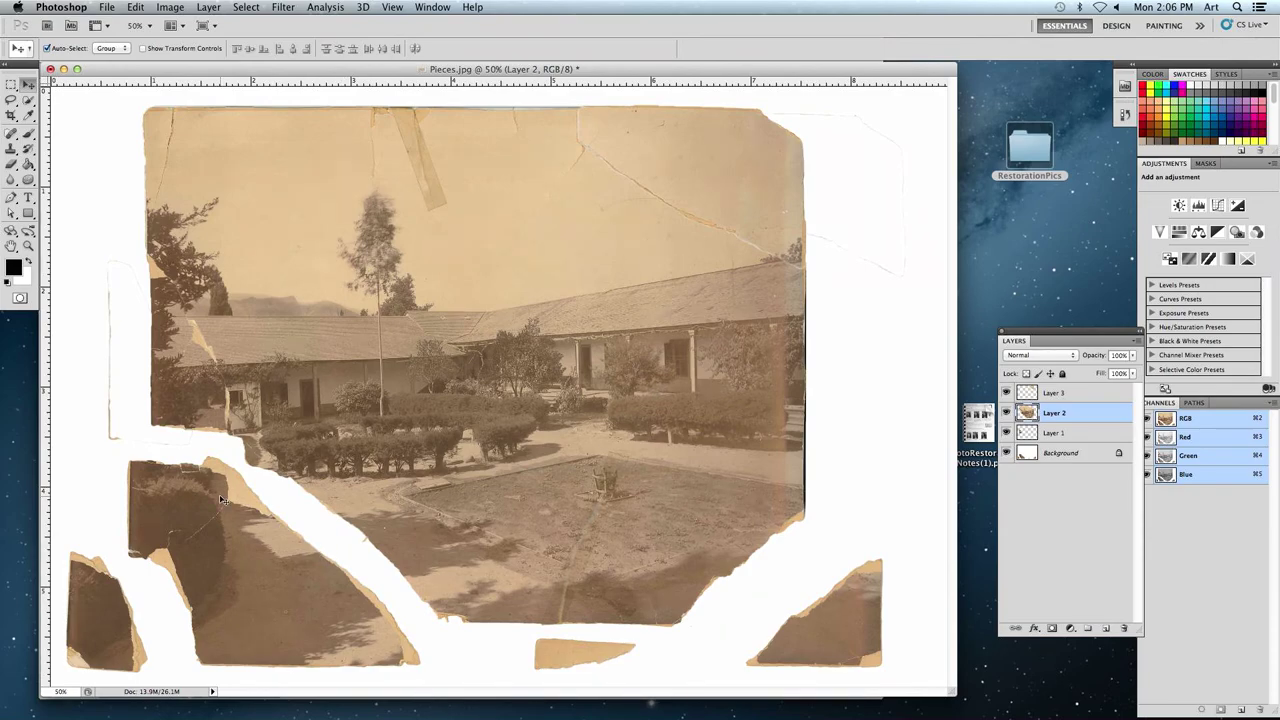
Review the layers of the reassembled photo and flatten the image into a single Background layer.
key(super+equal)
scroll(580, 198, up, 3)
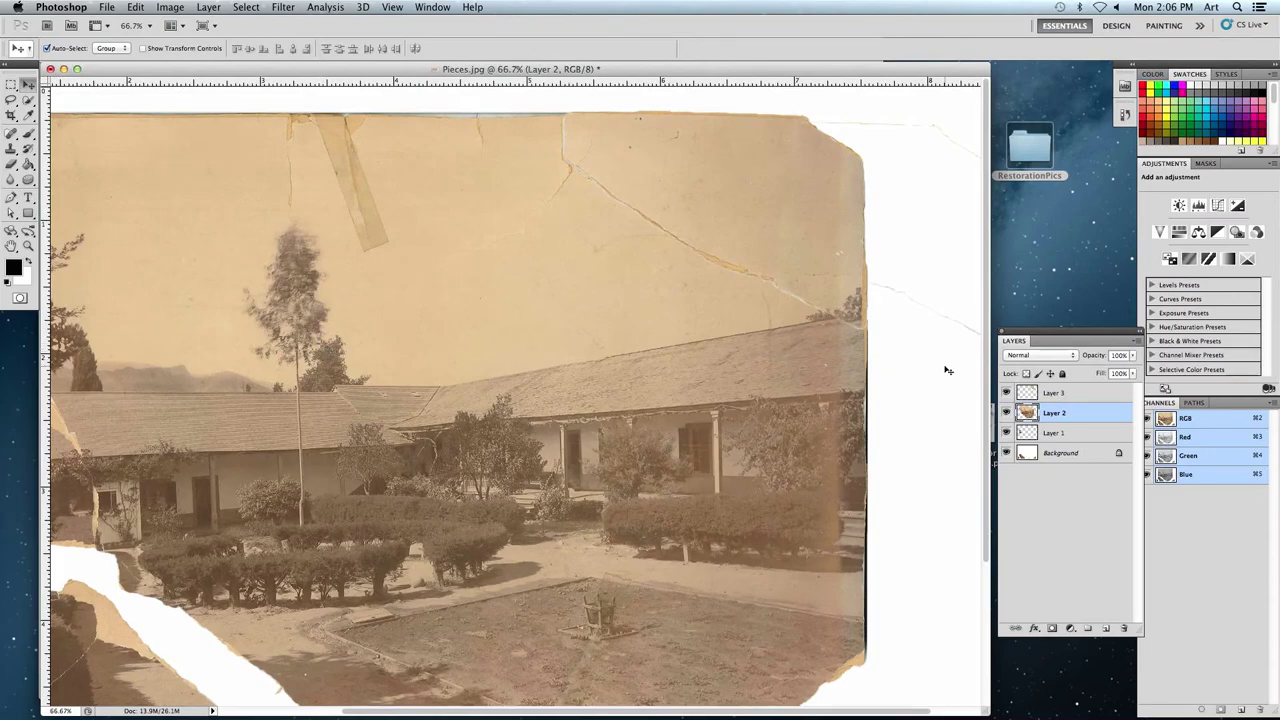
click(1053, 393)
click(1055, 413)
click(1055, 433)
click(1062, 453)
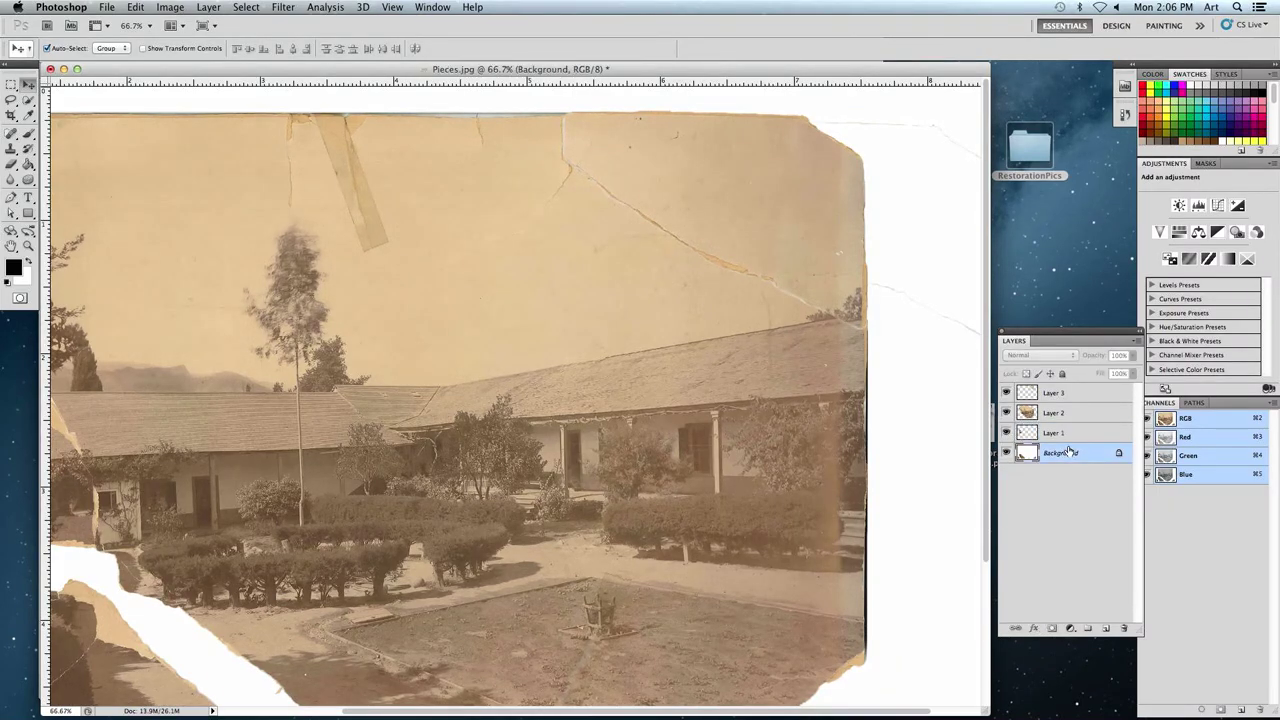
click(206, 7)
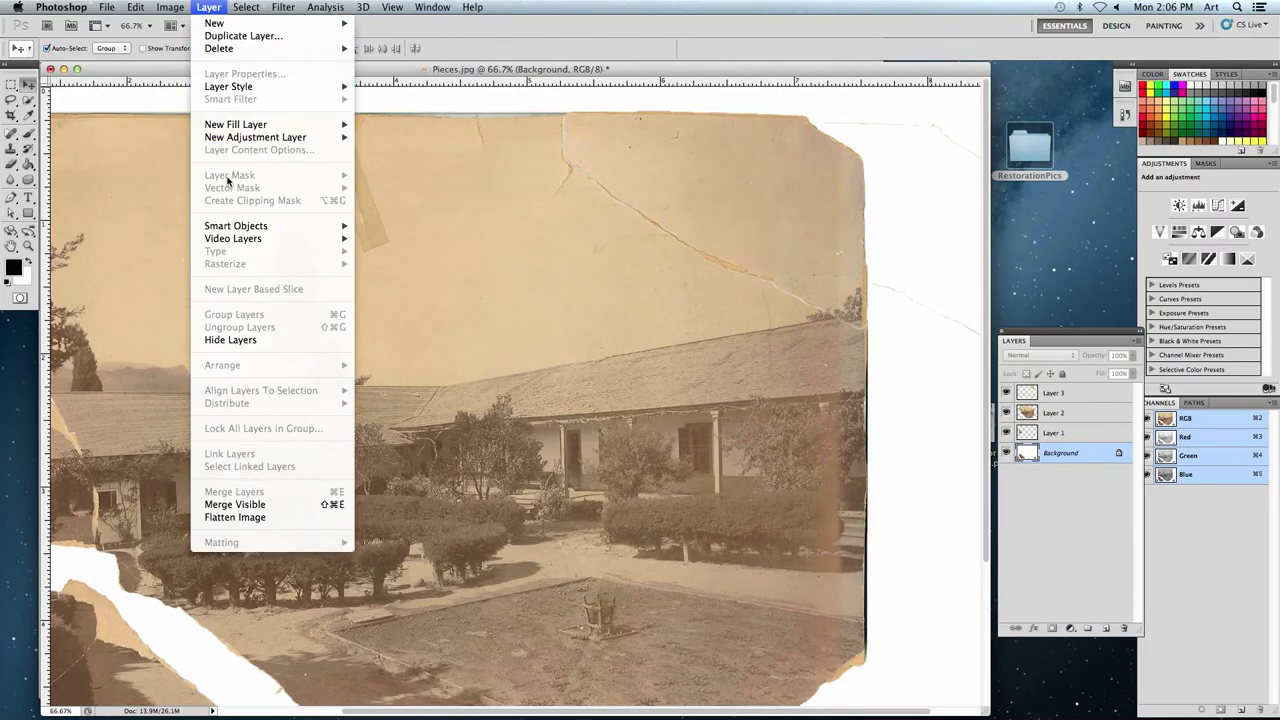
click(216, 518)
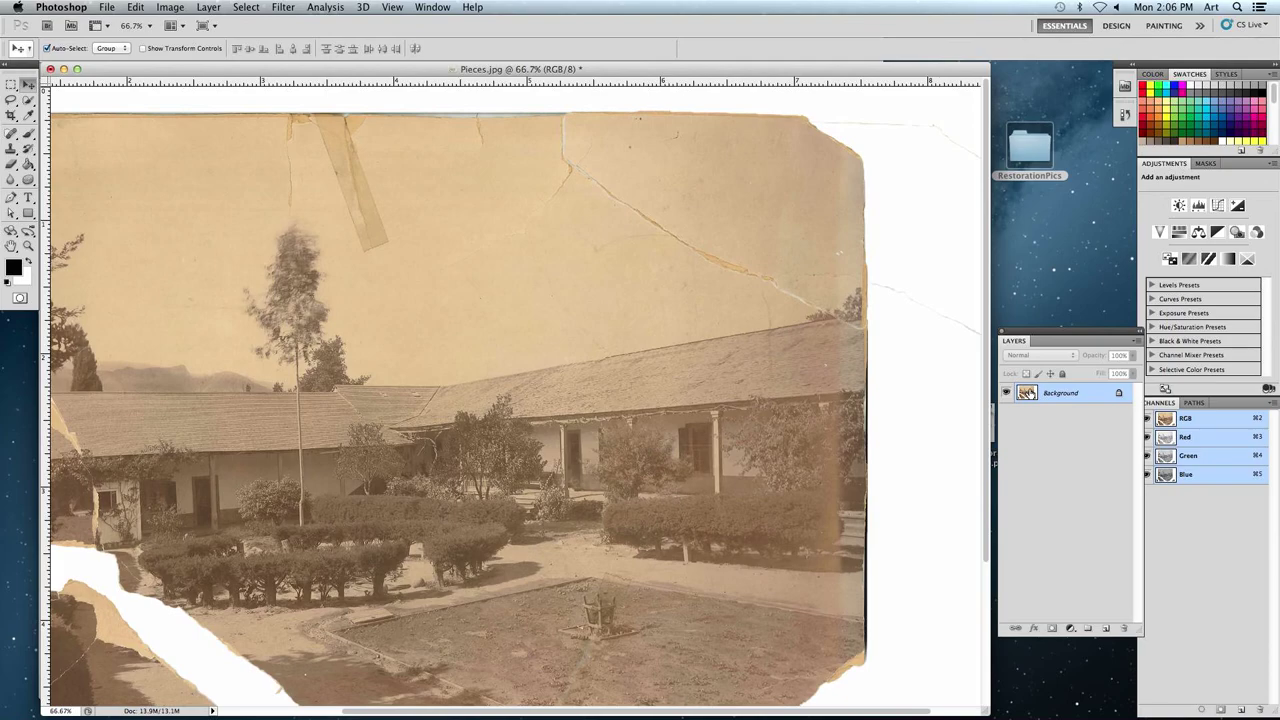
Paint along the diagonal seam in the upper-right sky with the Spot Healing Brush set to Content-Aware.
click(10, 134)
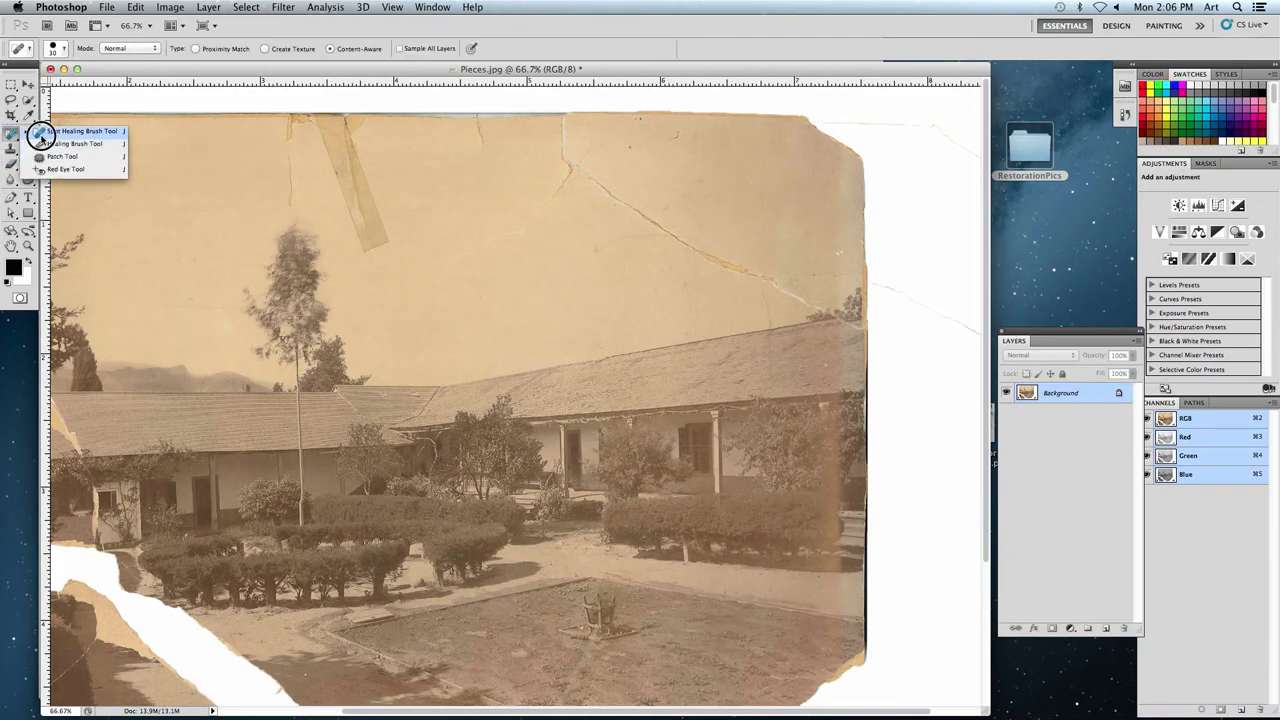
click(40, 134)
mouse_move(564, 120)
mouse_down()
mouse_move(567, 166)
mouse_move(640, 213)
mouse_move(833, 314)
mouse_up()
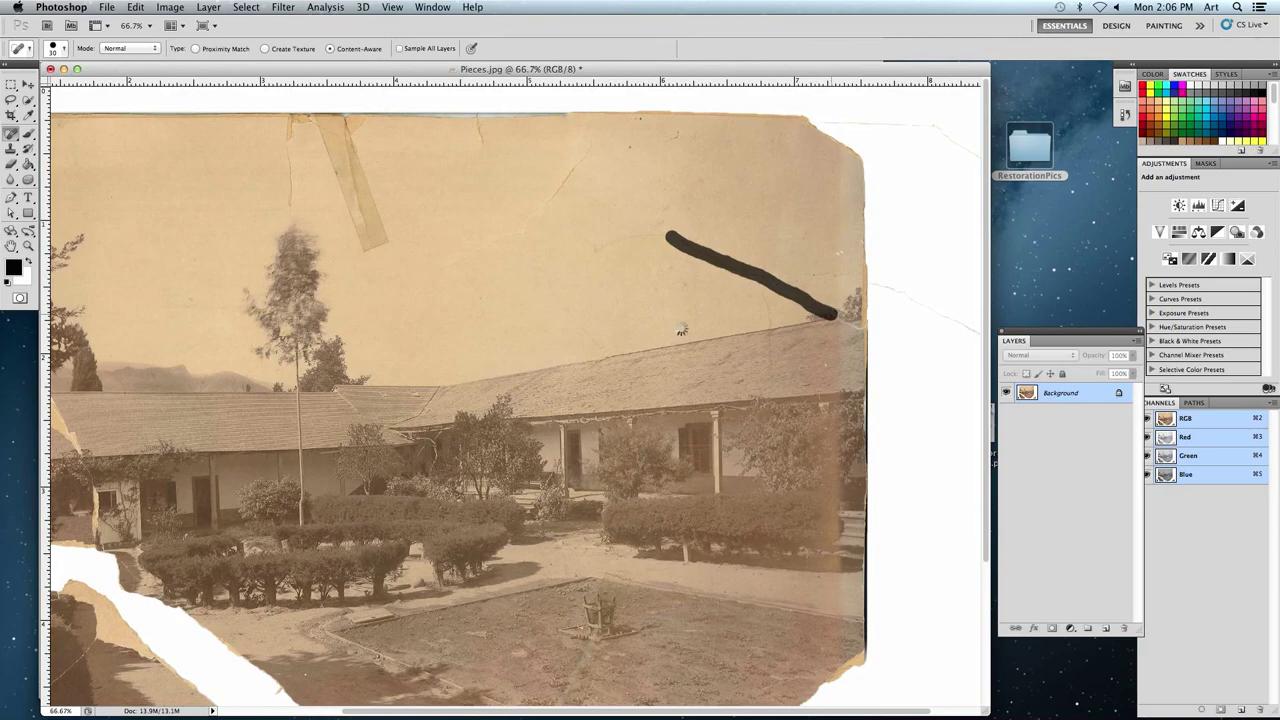
Heal the thin creases in the upper sky with the Spot Healing Brush and close Pieces.jpg without saving.
drag(668, 229, 592, 247)
drag(589, 155, 557, 196)
key(super+minus)
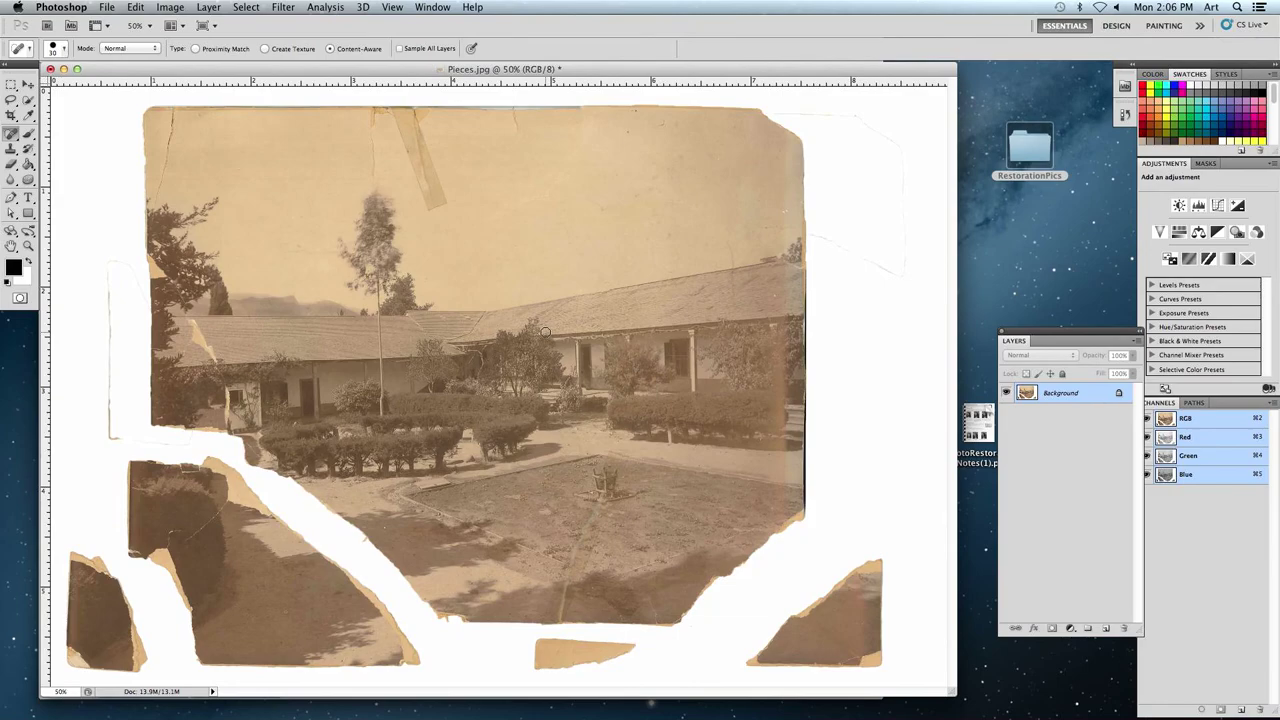
key(super+w)
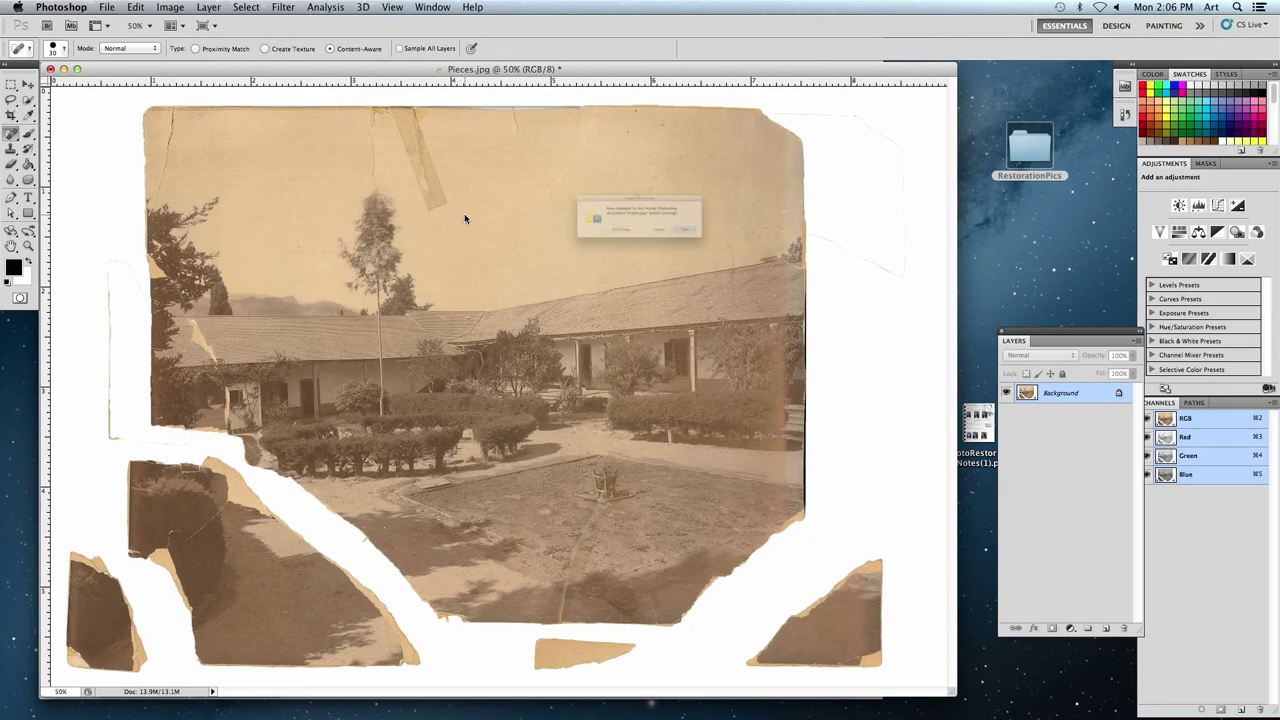
click(582, 250)
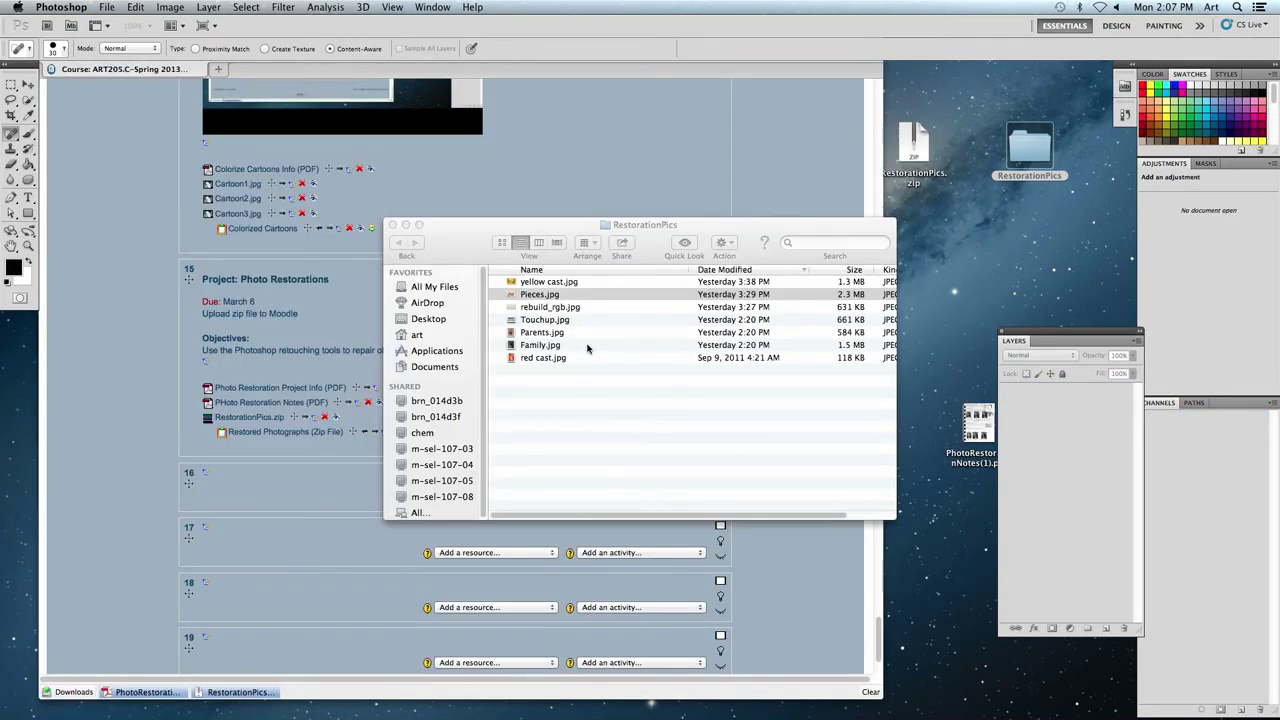
Switch to Finder, preview yellow cast.jpg in the RestorationPics folder, and move the folder window clear of the course page's project section.
click(587, 348)
click(555, 284)
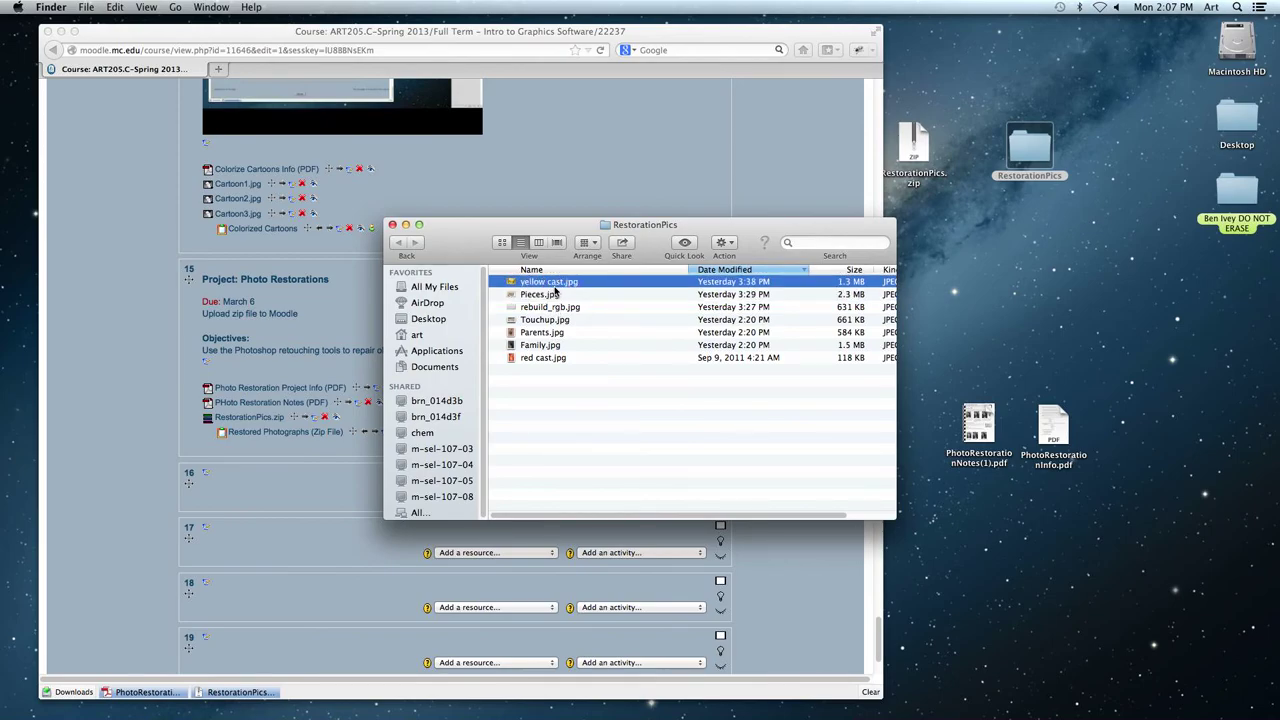
key(space)
key(space)
click(555, 292)
drag(468, 241, 795, 251)
Switch to Firefox, open the Restored Photographs (Zip File) assignment and read its instructions about submitting a ZIP of JPEGs.
click(129, 461)
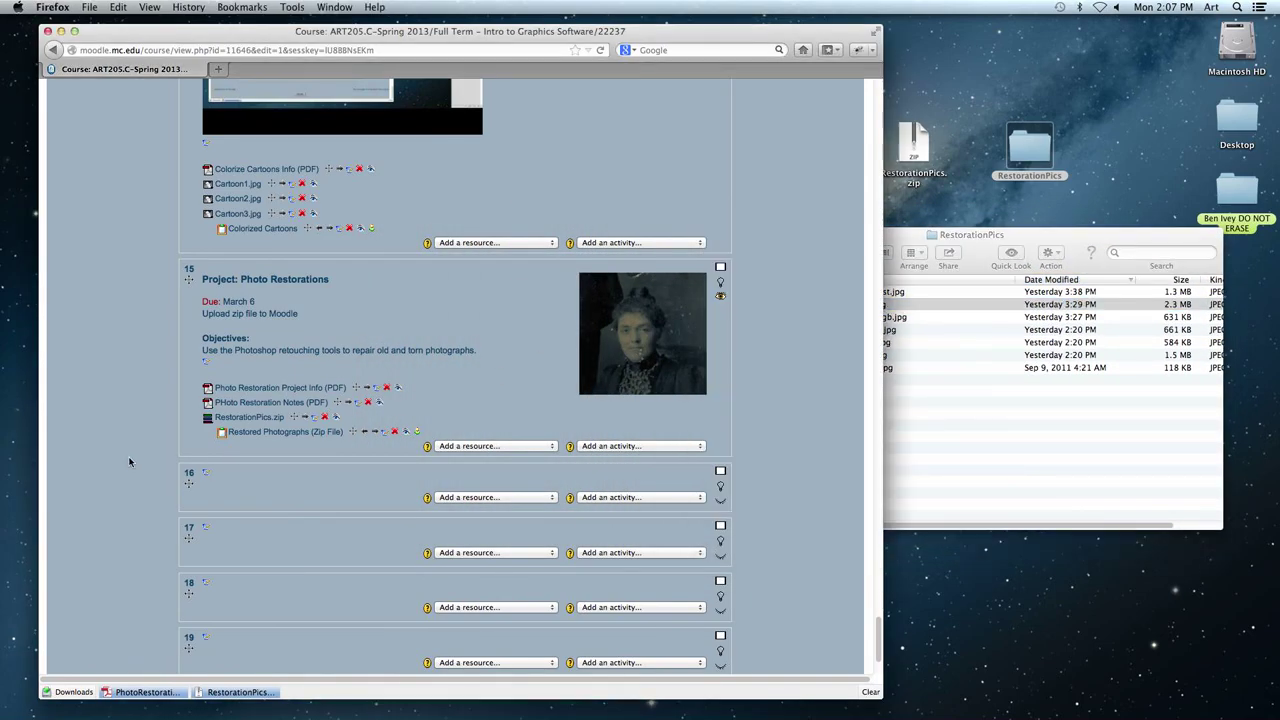
click(255, 440)
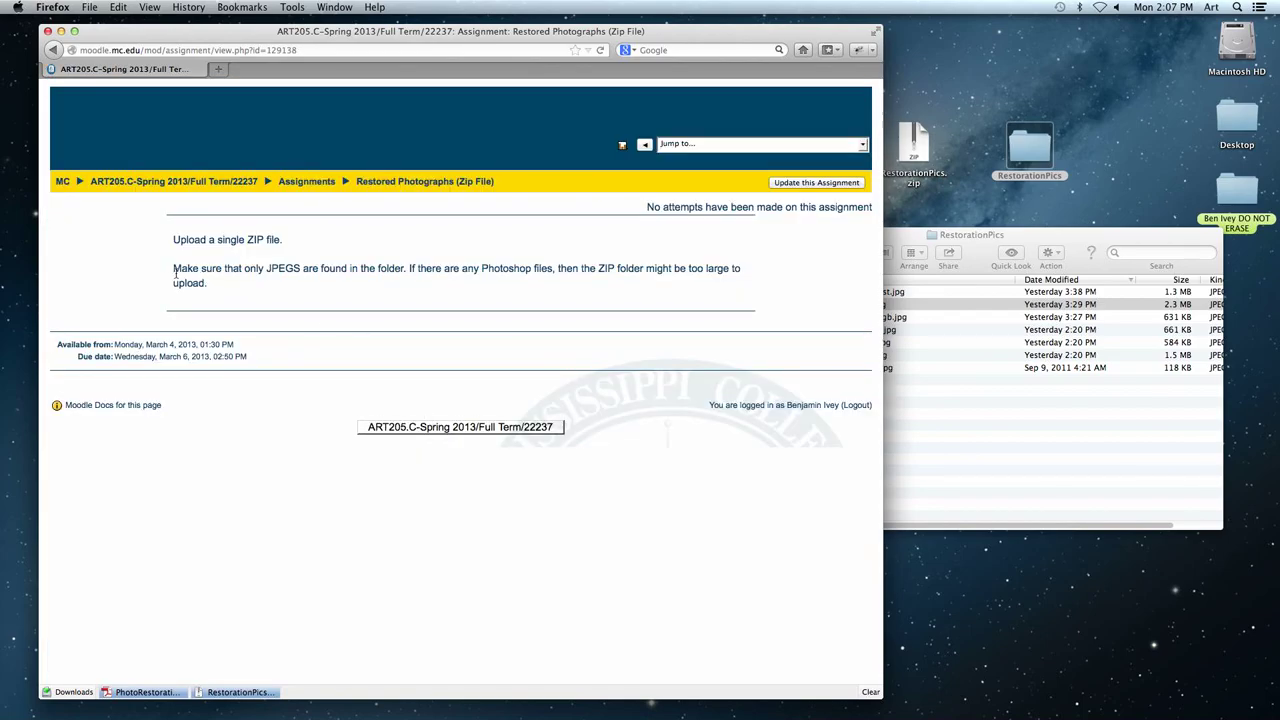
drag(174, 268, 302, 268)
click(335, 270)
drag(456, 268, 553, 268)
double_click(606, 268)
Close the RestorationPics folder window in Finder and move the old RestorationPics.zip from the desktop to the Trash.
click(941, 404)
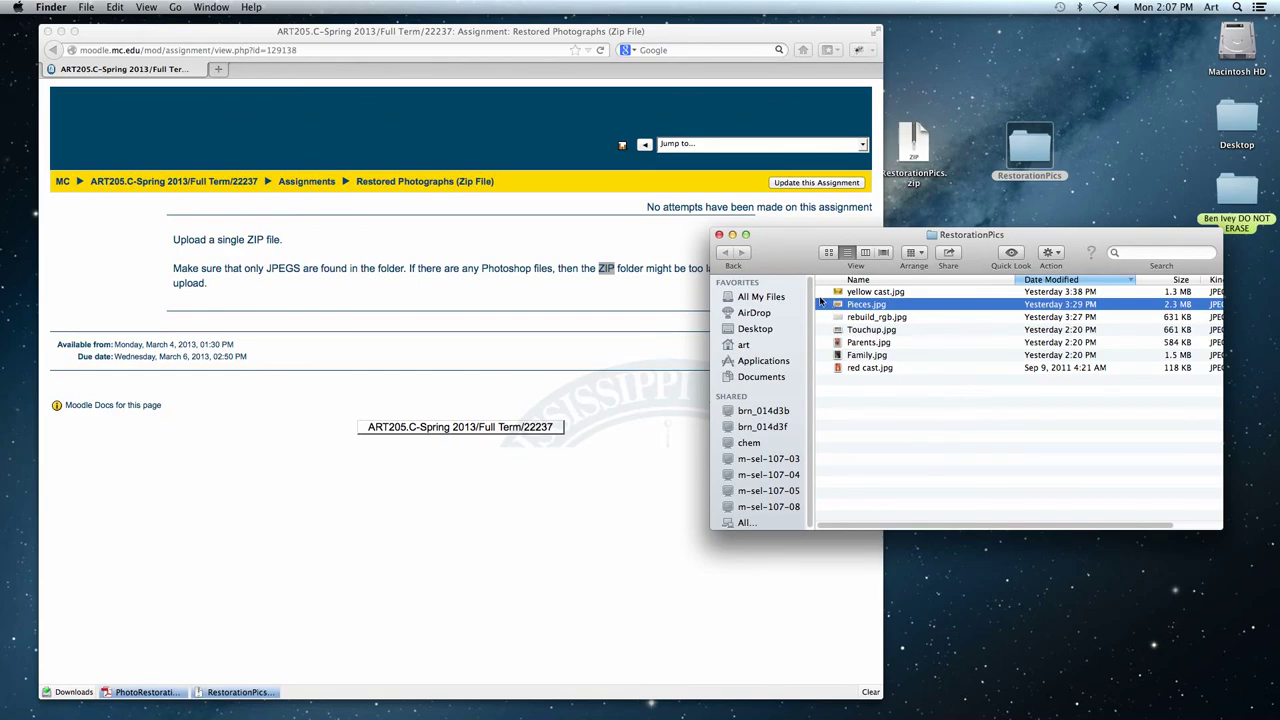
click(718, 234)
drag(1022, 156, 1040, 182)
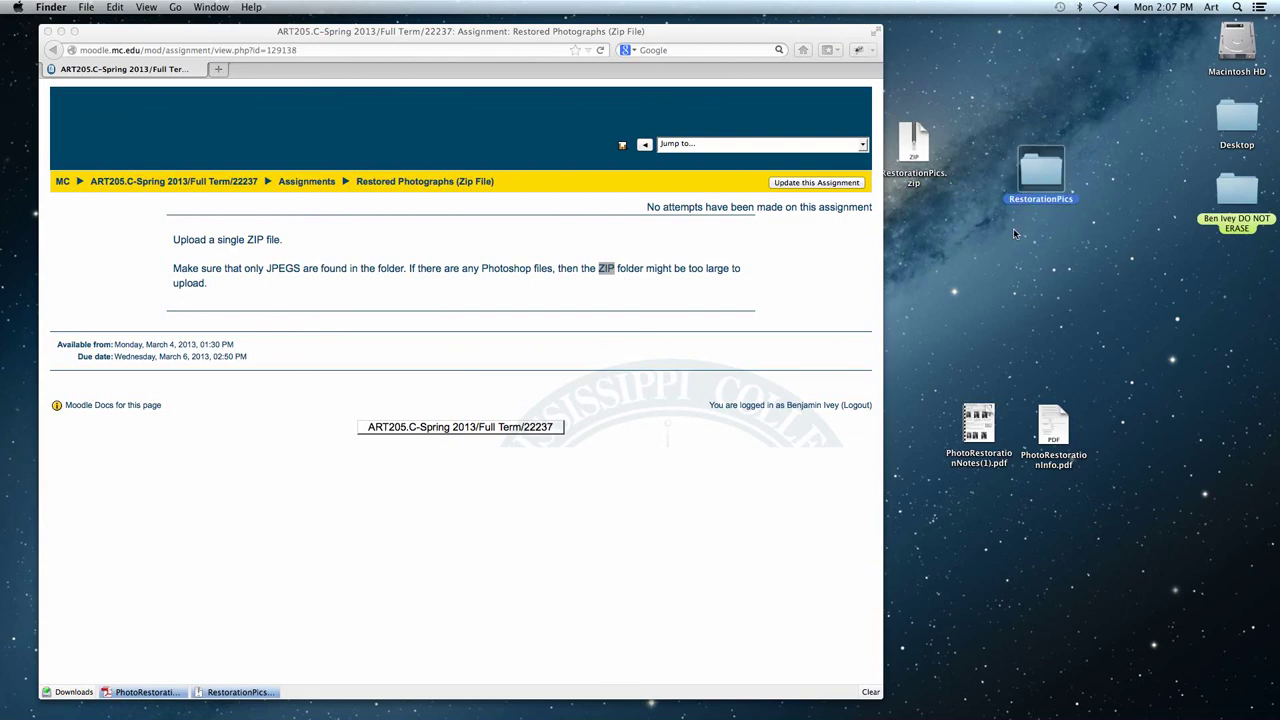
drag(915, 150, 1152, 692)
Compress the RestorationPics folder into a ZIP archive and place the archive just below the folder on the desktop.
click(1035, 162)
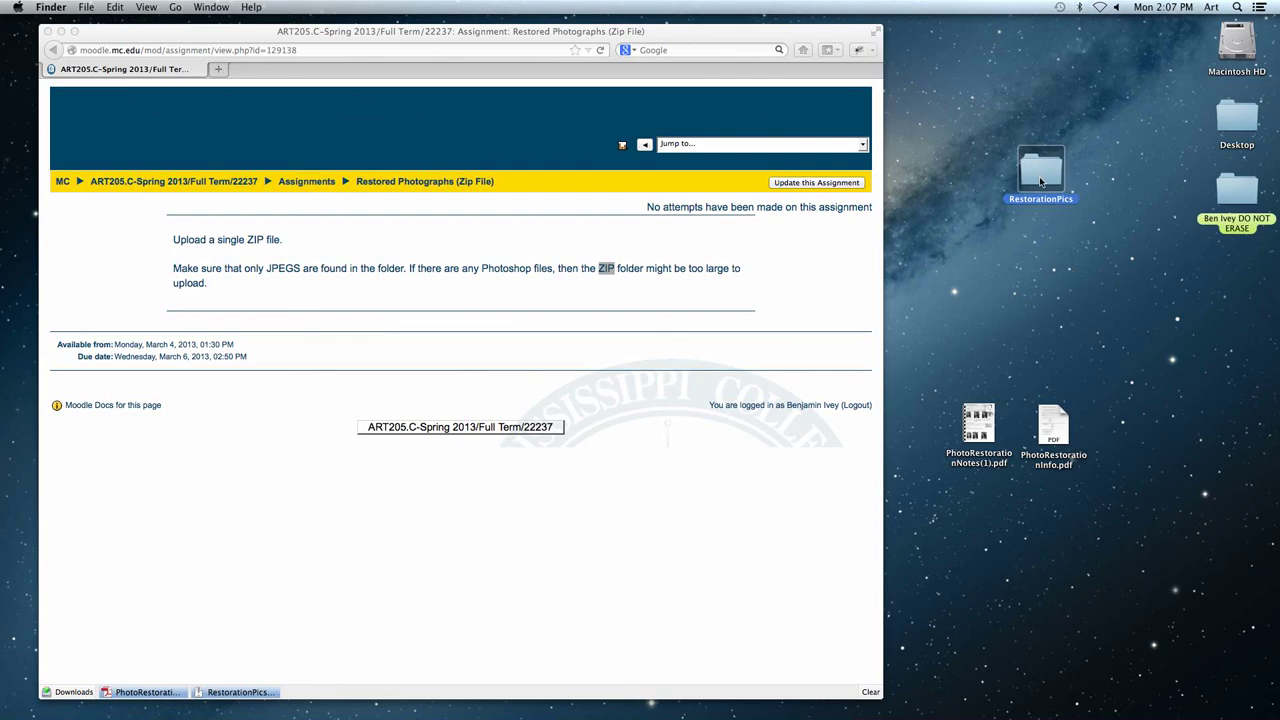
right_click(1035, 170)
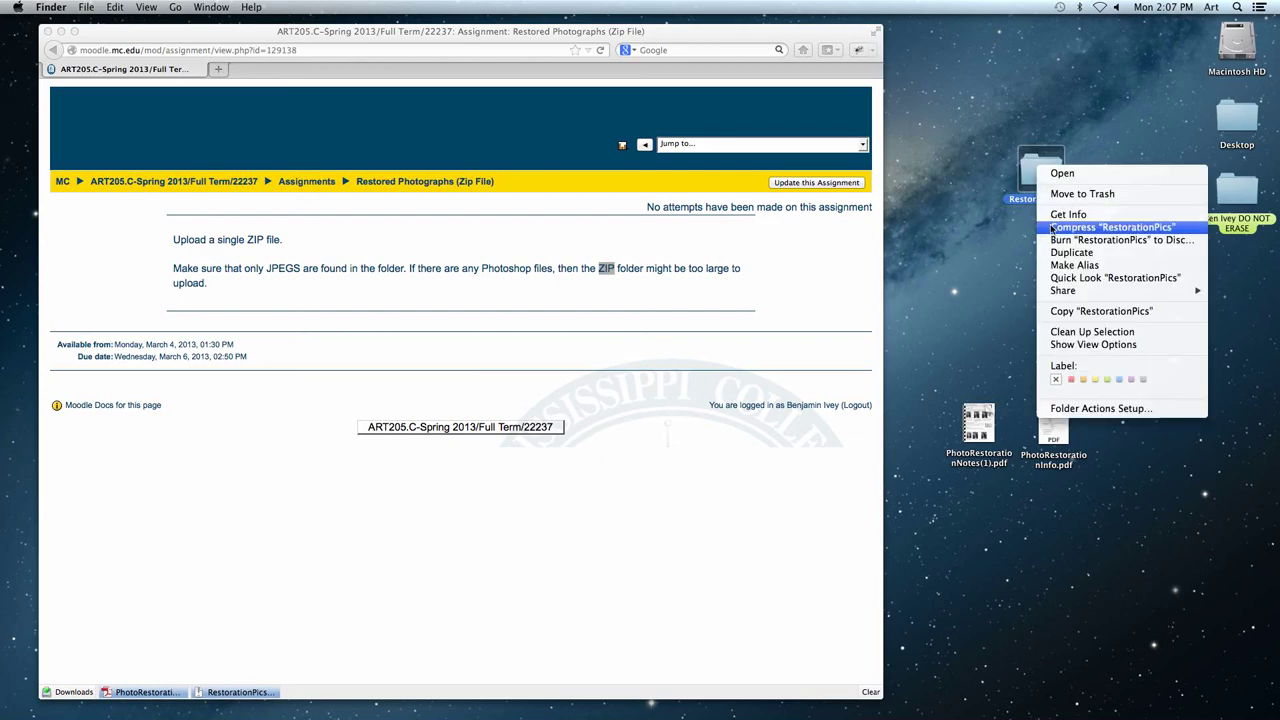
click(1170, 228)
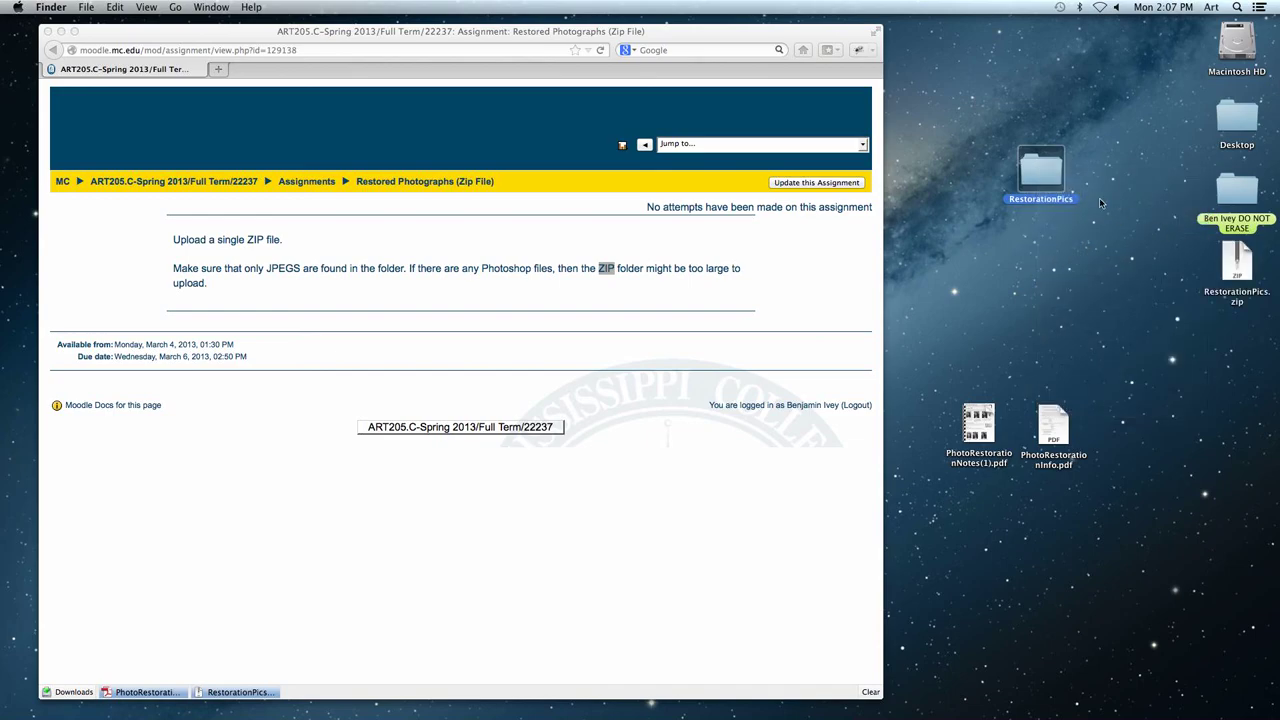
drag(1225, 285, 1083, 302)
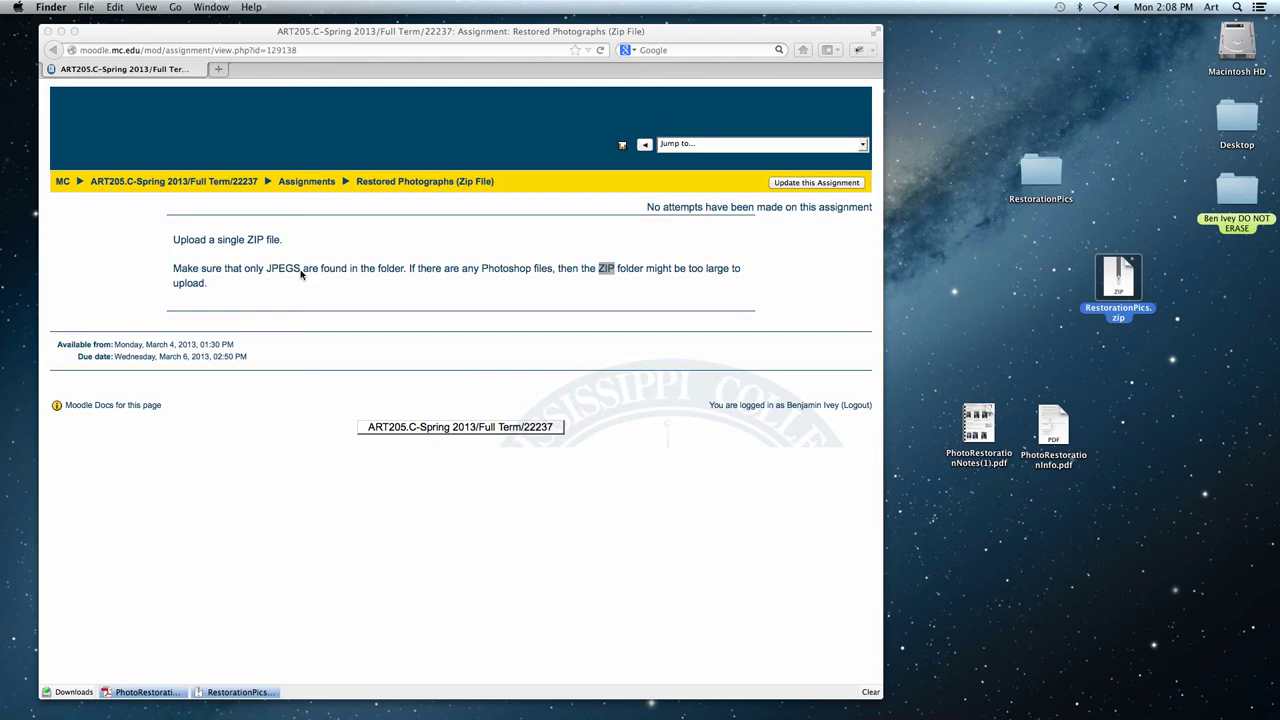
mouse_move(835, 712)
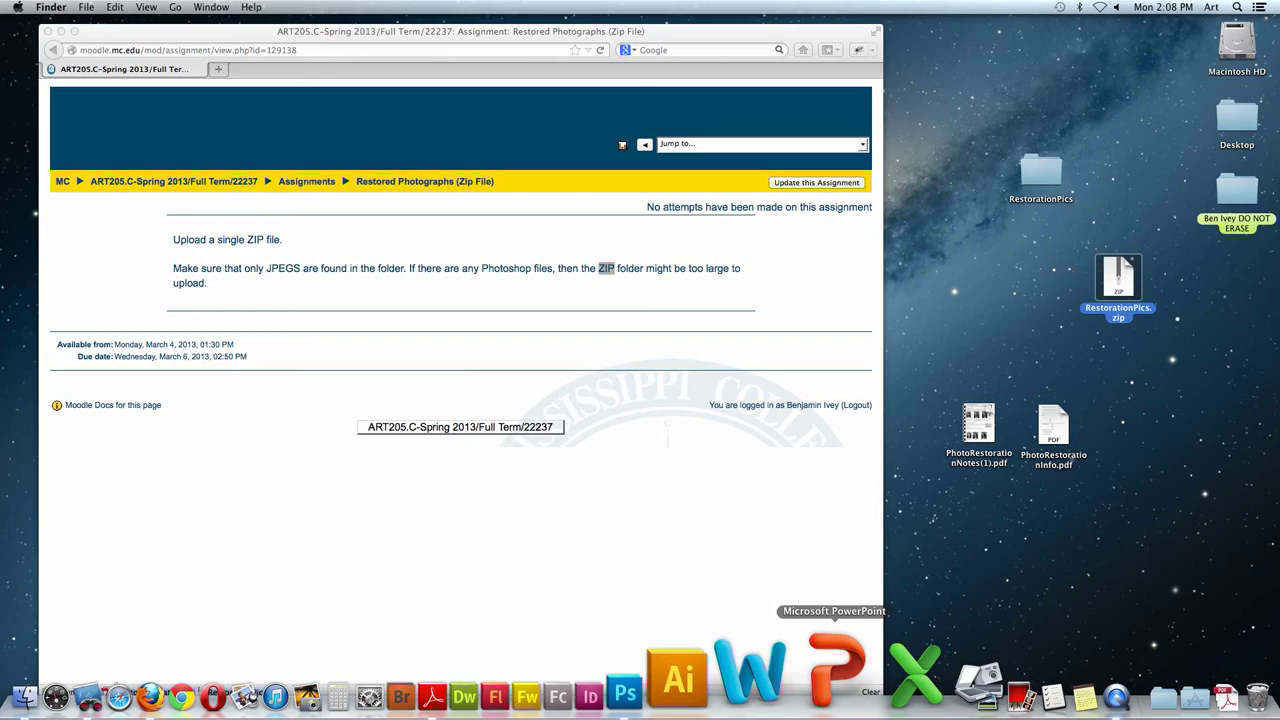
click(1008, 705)
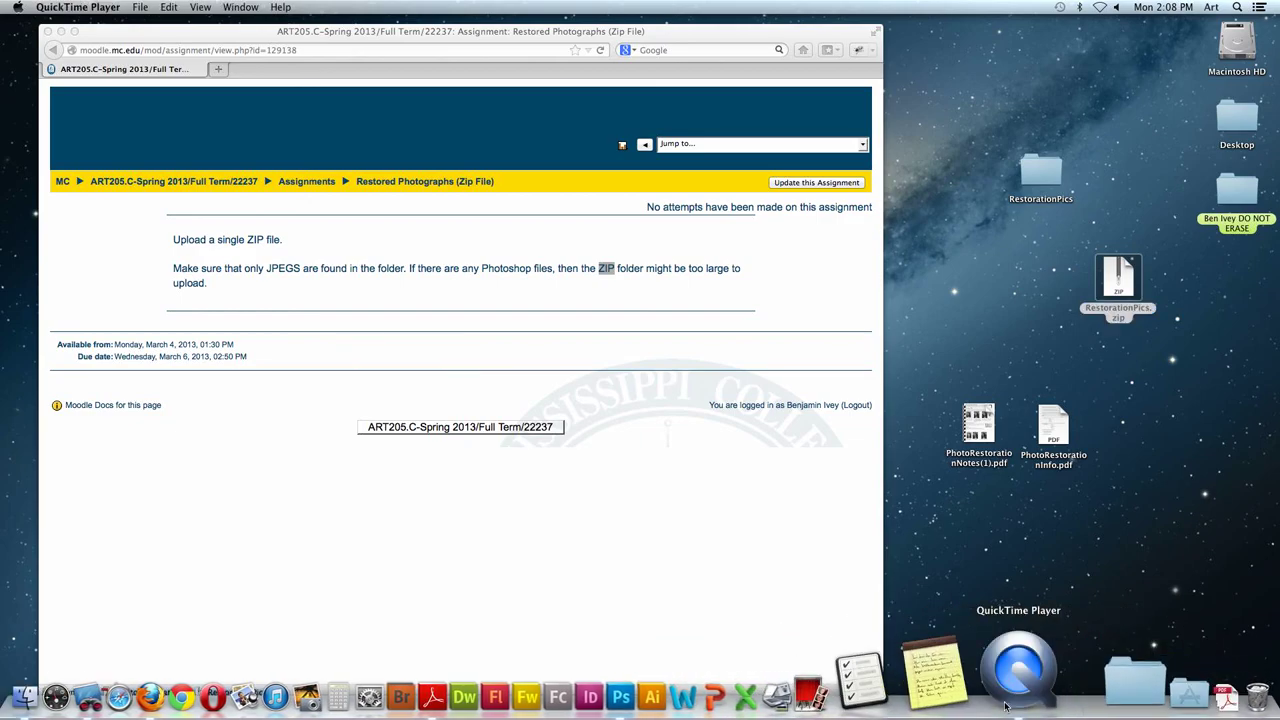